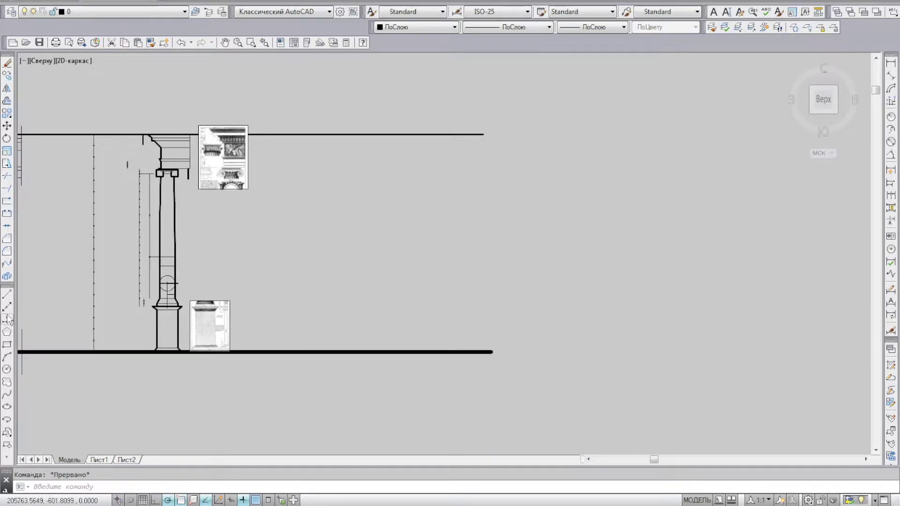
Draw a vertical construction line right of the column, from the top horizontal line to the ground line
left_click(6, 294)
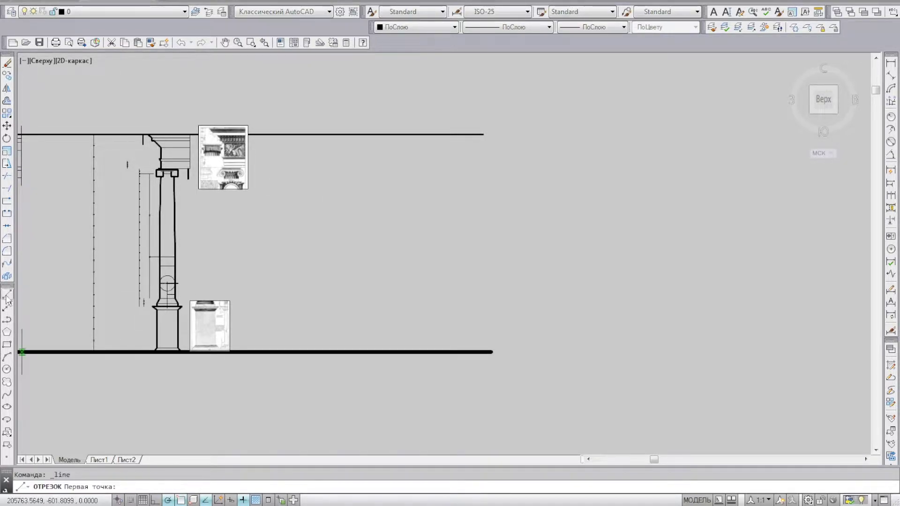
left_click(399, 135)
left_click(400, 351)
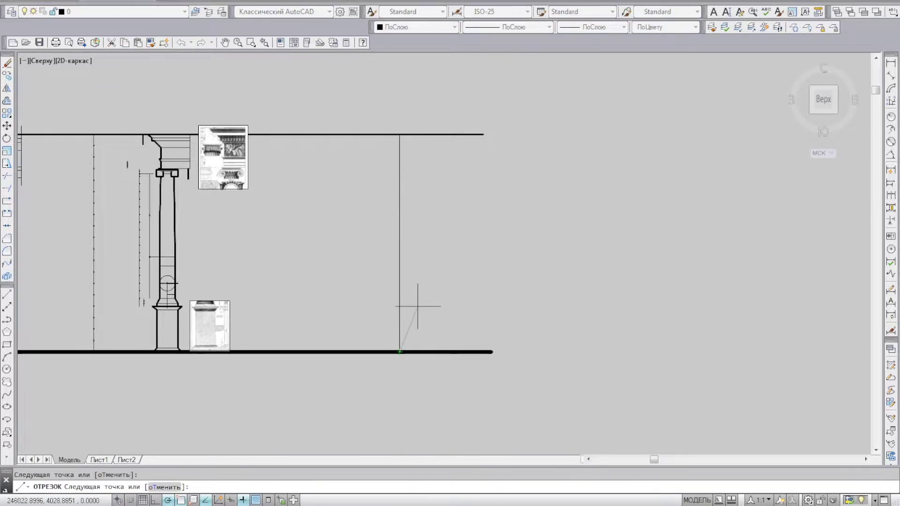
key("Return")
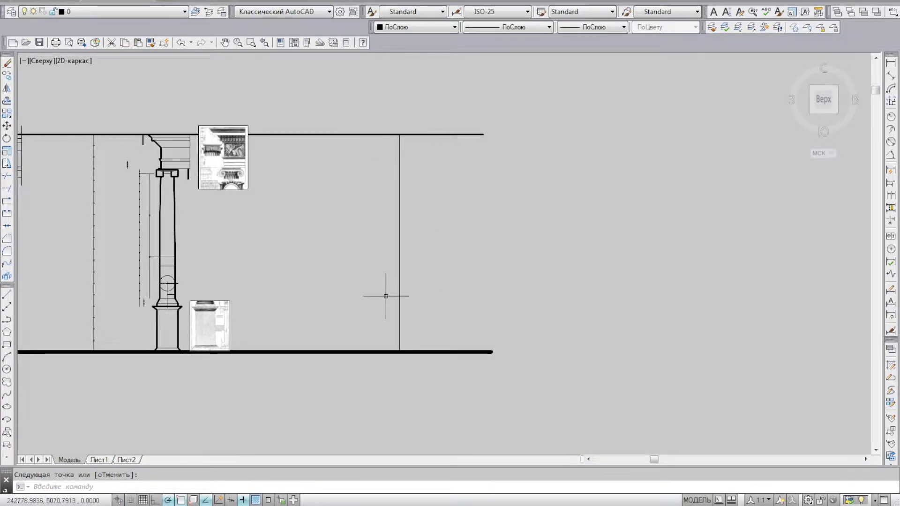
middle_click_drag(386, 296, 344, 267)
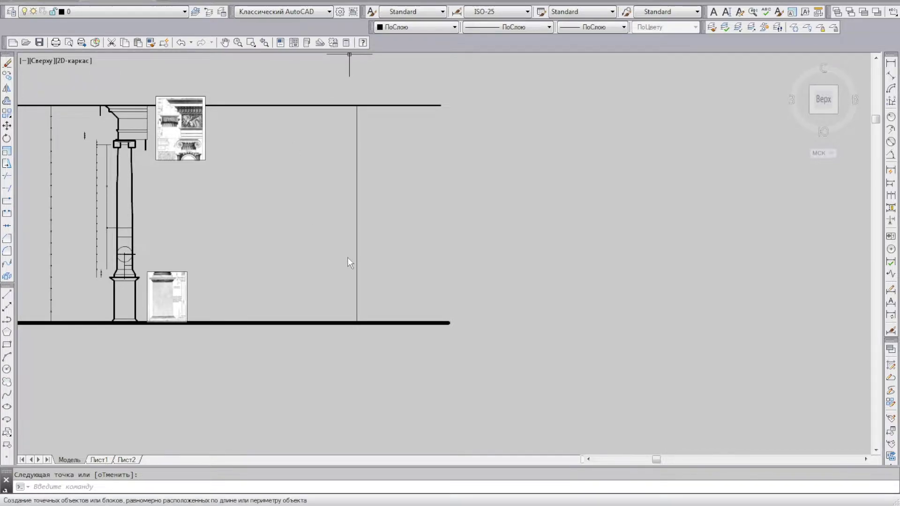
Divide the vertical line into 19 parts and draw two horizontal lines leftward from upper and lower nodes
left_click(356, 193)
type("19")
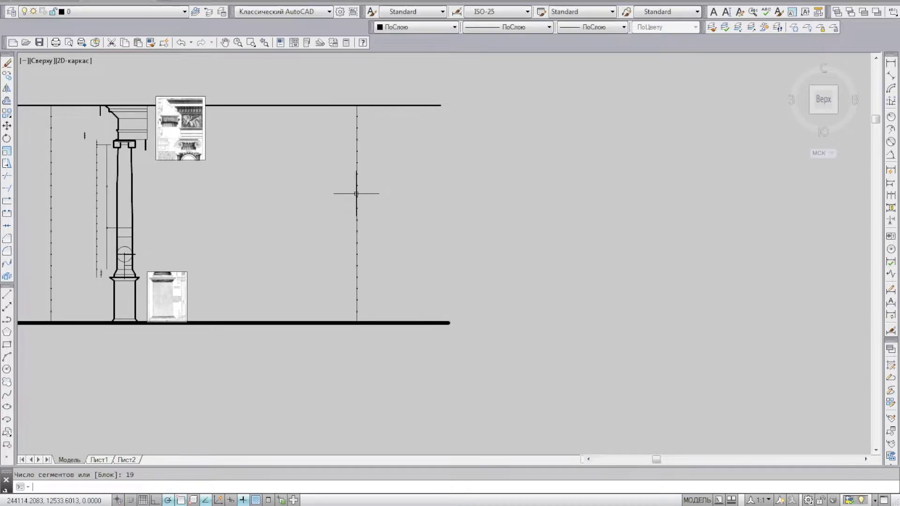
key("Return")
left_click(5, 290)
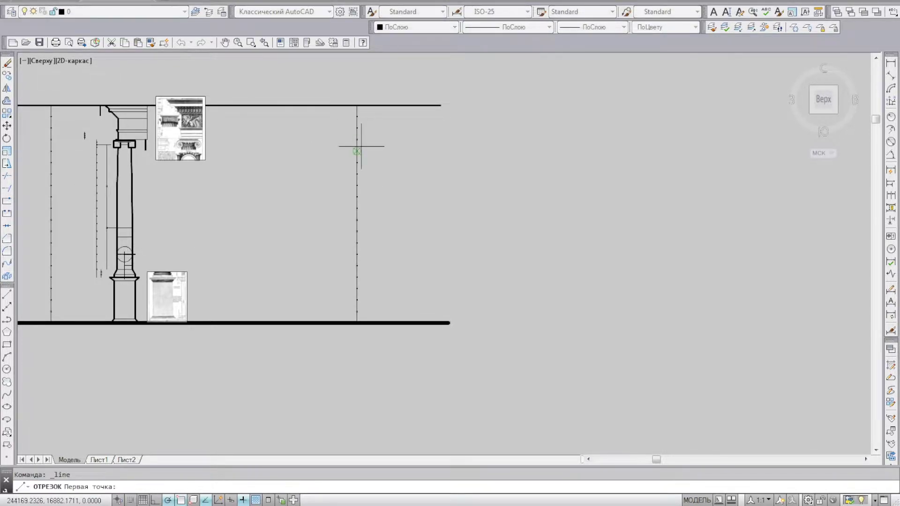
left_click(356, 139)
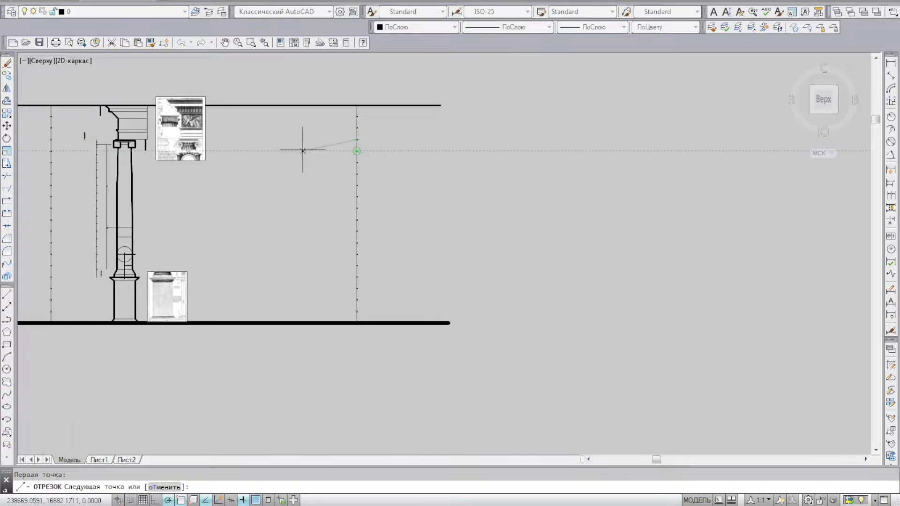
left_click(282, 139)
key("Return")
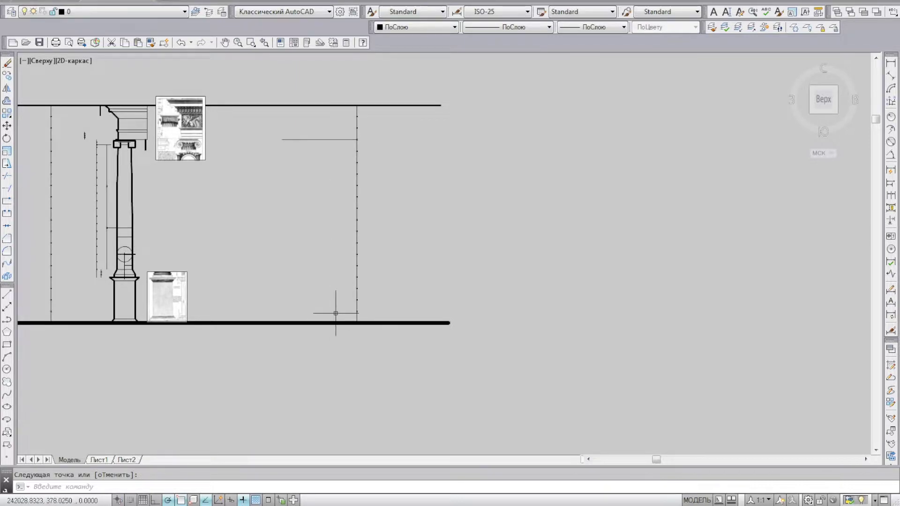
key("Return")
left_click(357, 278)
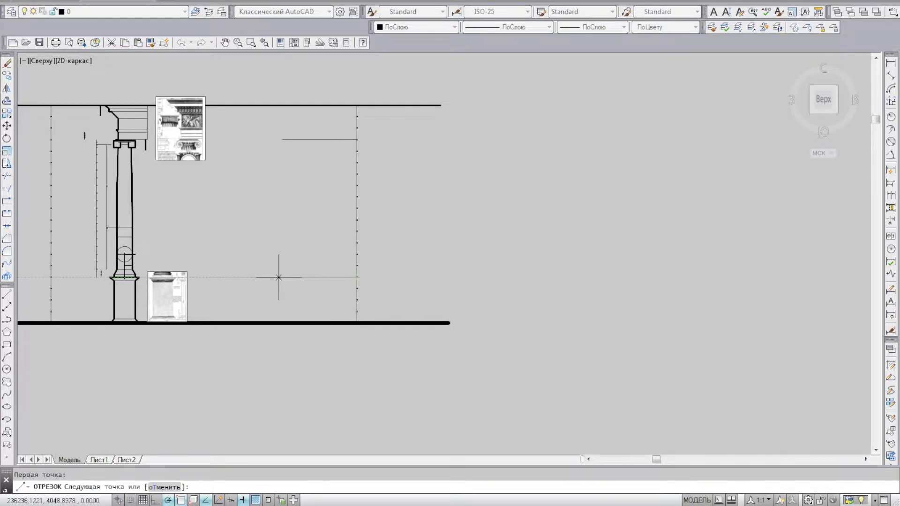
left_click(279, 277)
key("Return")
Join the two short horizontal lines with a vertical line between them
left_click(310, 278)
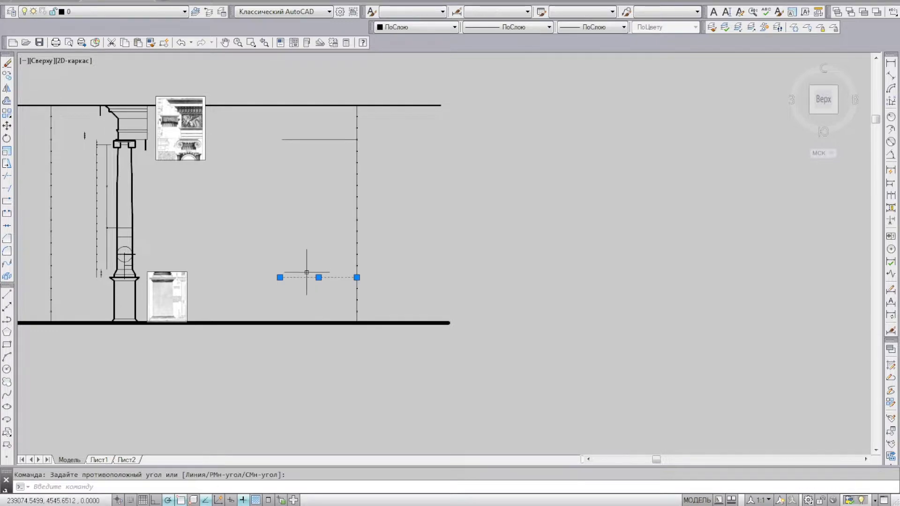
left_click(26, 186)
left_click(7, 294)
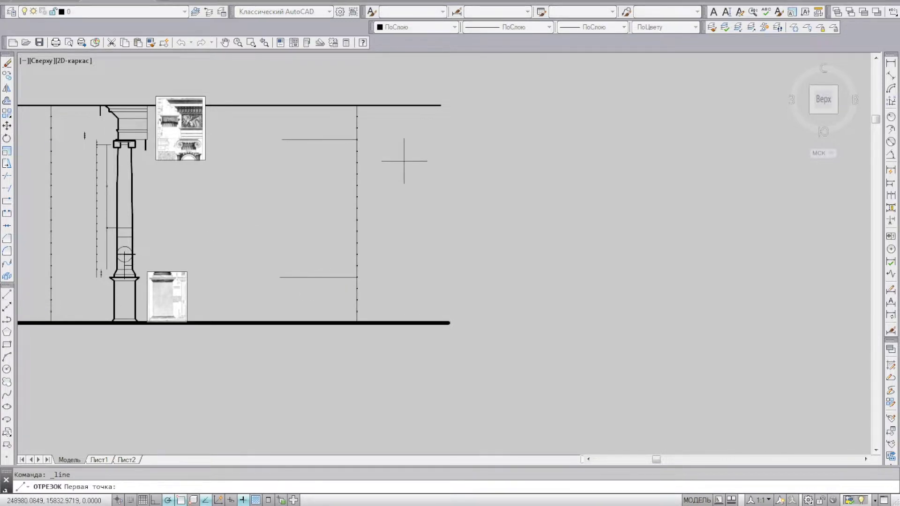
left_click(306, 139)
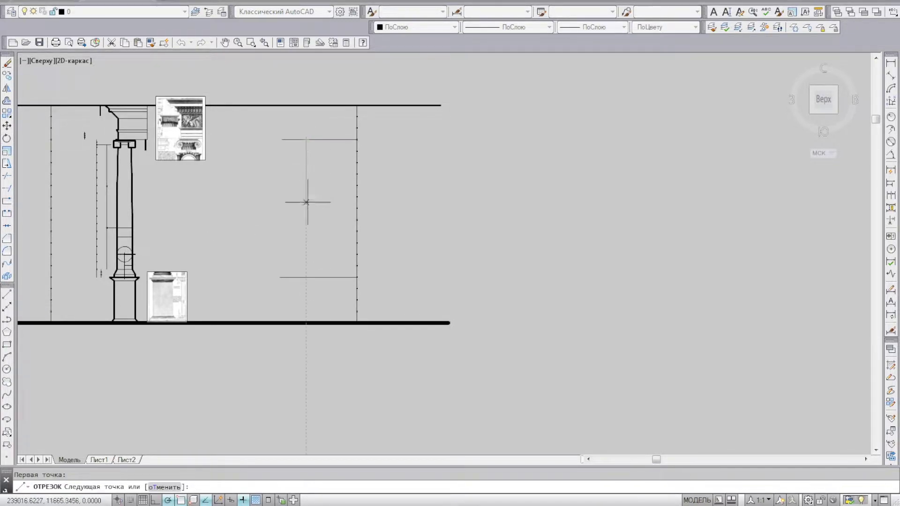
left_click(307, 277)
key("Return")
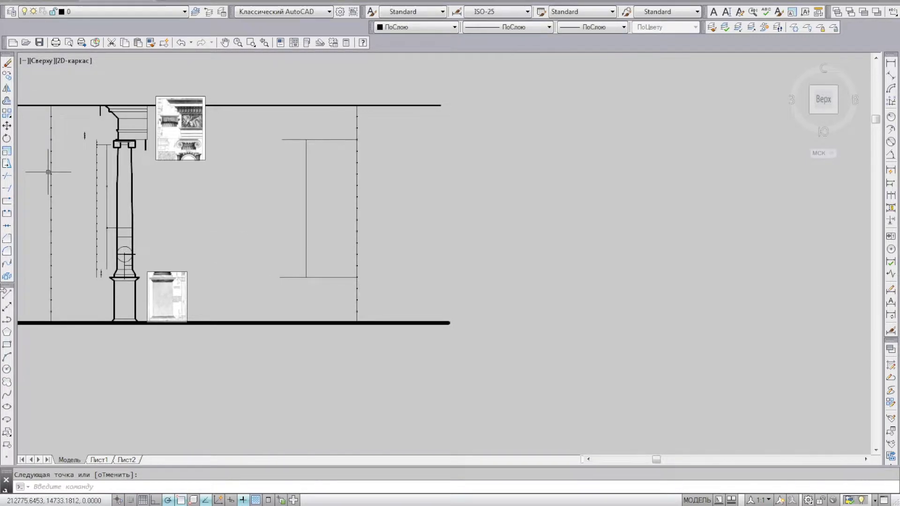
middle_click_drag(117, 225, 120, 193)
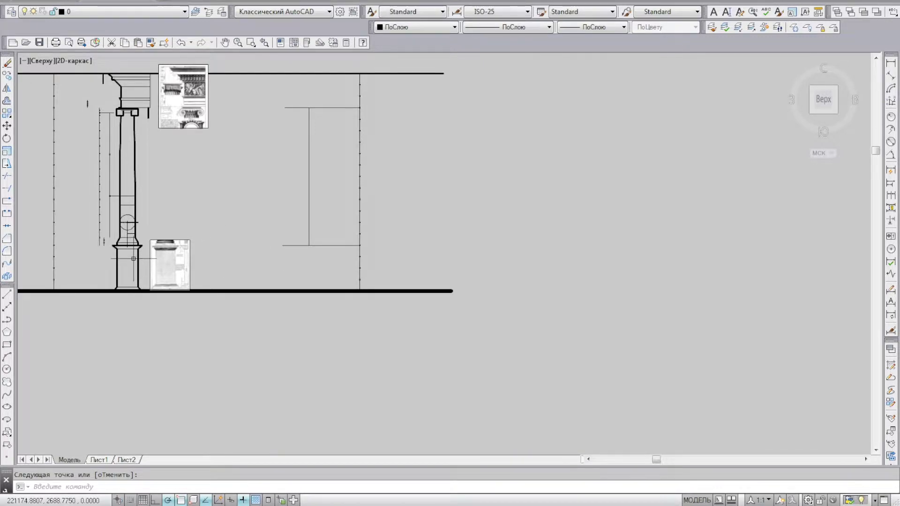
Cancel an offset, then divide the inner connecting vertical line into 18 equal parts
left_click(6, 100)
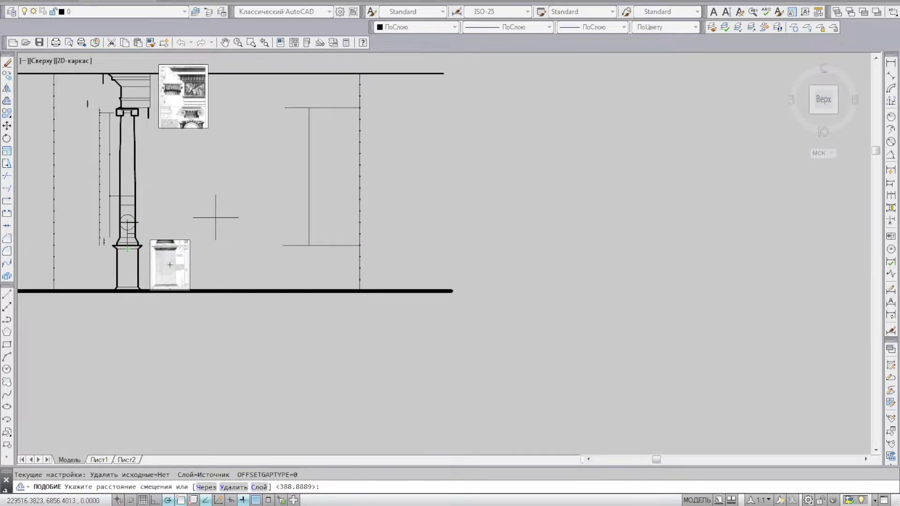
scroll(317, 192, "up", 2)
key("Escape")
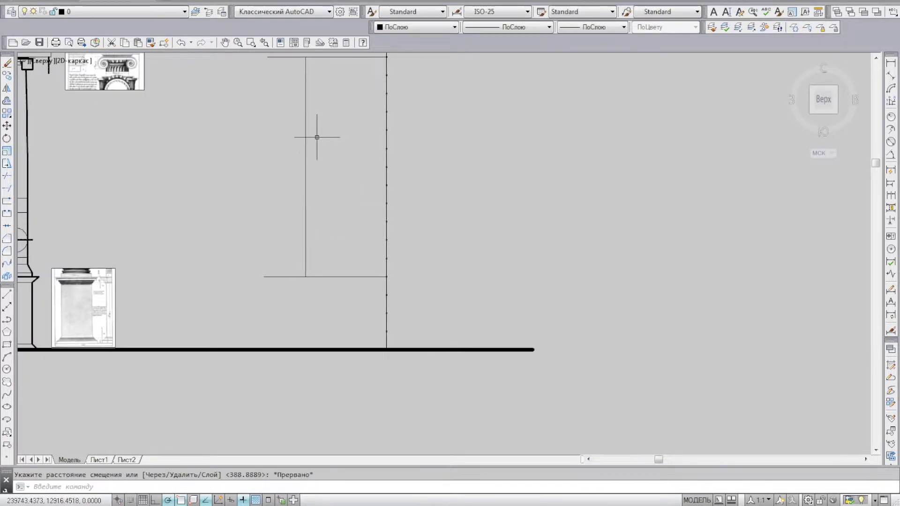
scroll(318, 214, "down", 2)
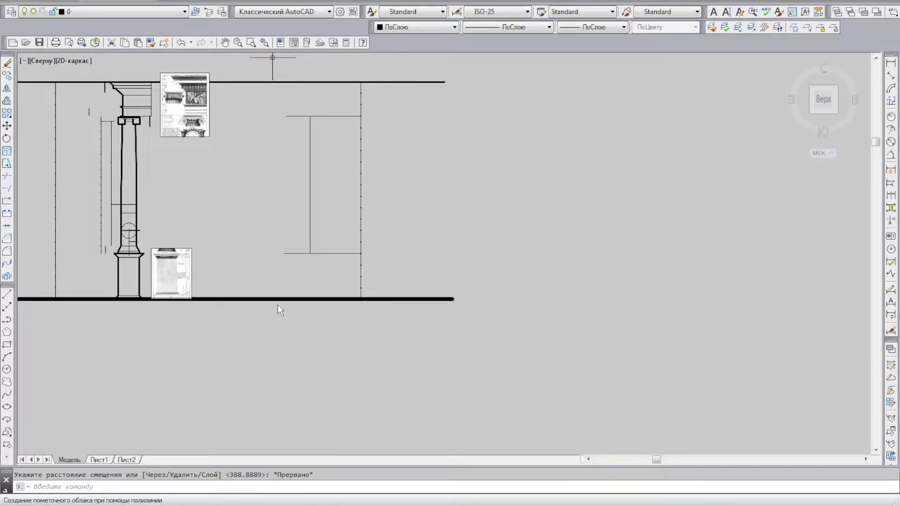
left_click(310, 176)
type("18")
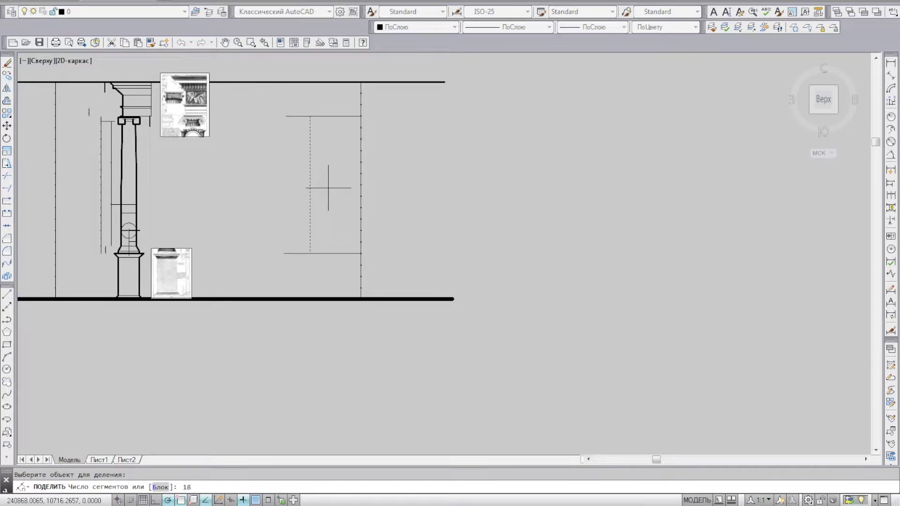
key("Return")
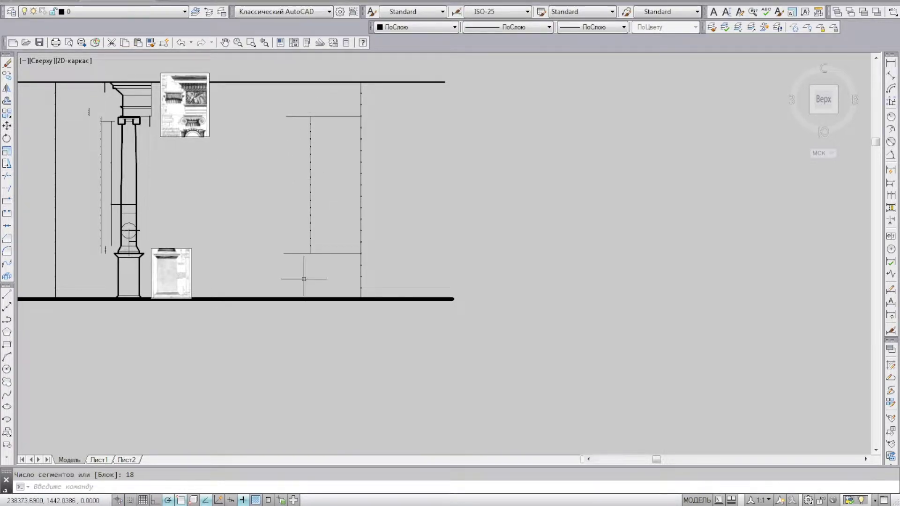
Draw a small circle centred on a division node of the lower short horizontal line
left_click(7, 370)
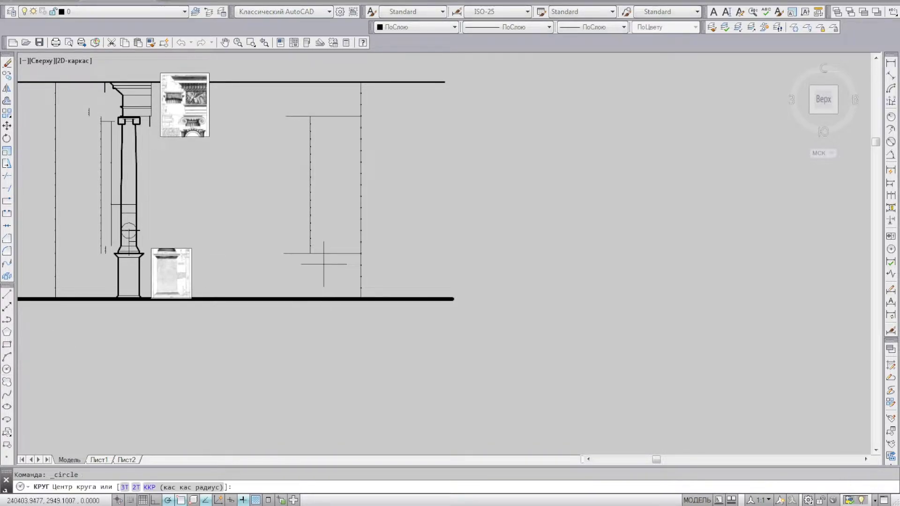
scroll(311, 259, "up", 8)
left_click(287, 277)
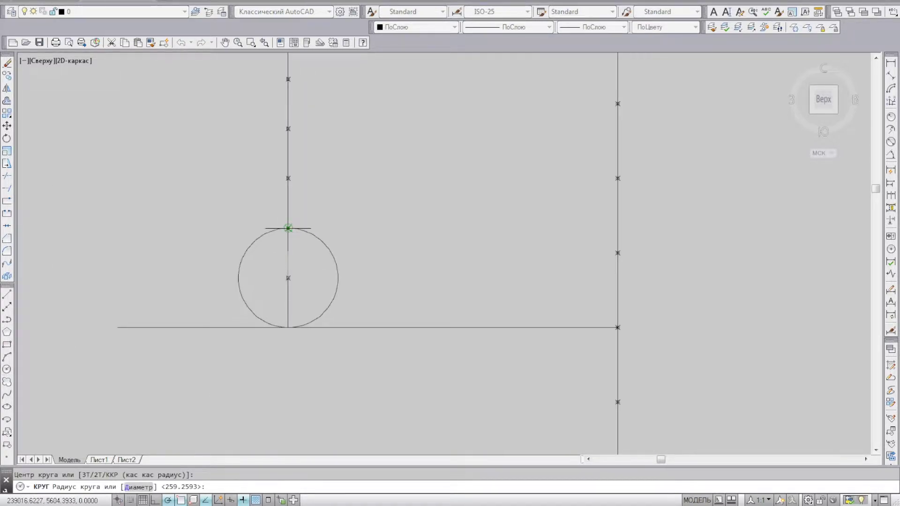
left_click(287, 228)
scroll(306, 232, "down", 4)
left_click(299, 250)
scroll(299, 250, "down", 4)
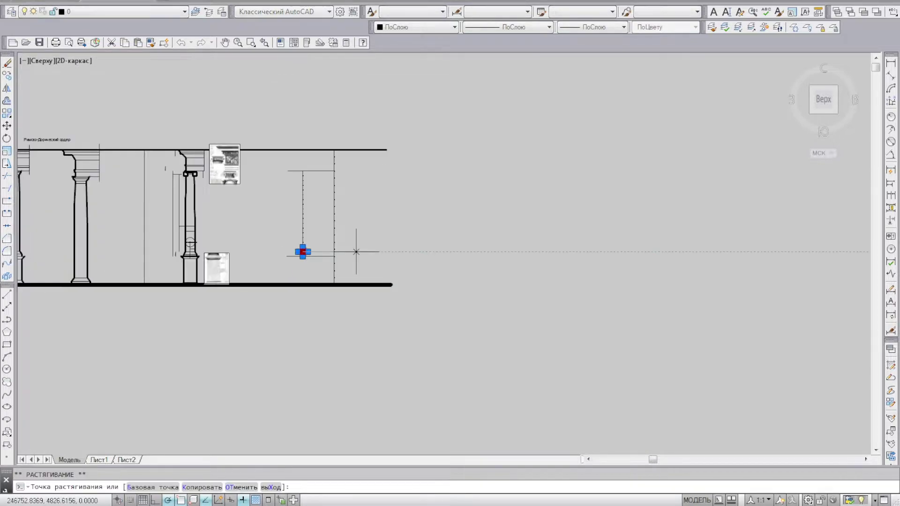
scroll(364, 254, "up", 3)
key("Escape")
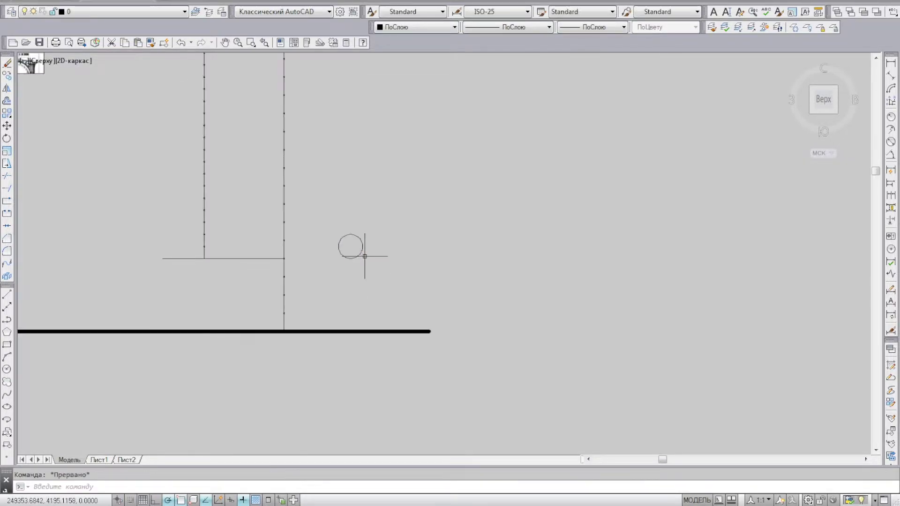
Draw a short line from the horizontal line and pan back toward the column
left_click(7, 294)
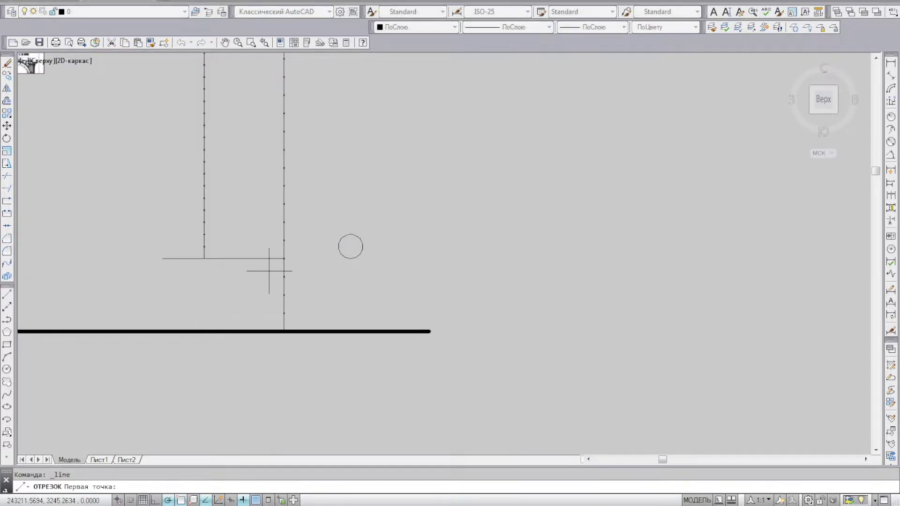
left_click(284, 258)
key("Return")
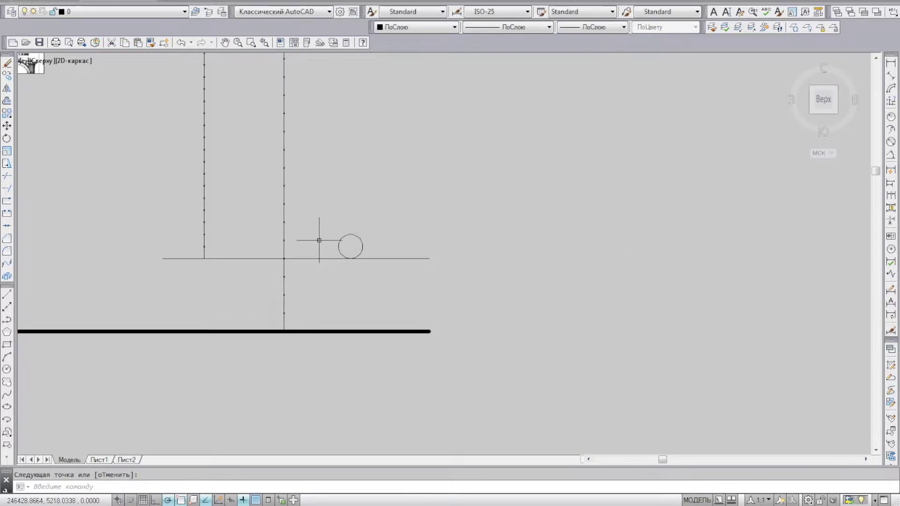
middle_click_drag(357, 230, 378, 302)
mouse_move(309, 301)
middle_mouse_down()
mouse_move(341, 296)
mouse_move(322, 255)
middle_mouse_up()
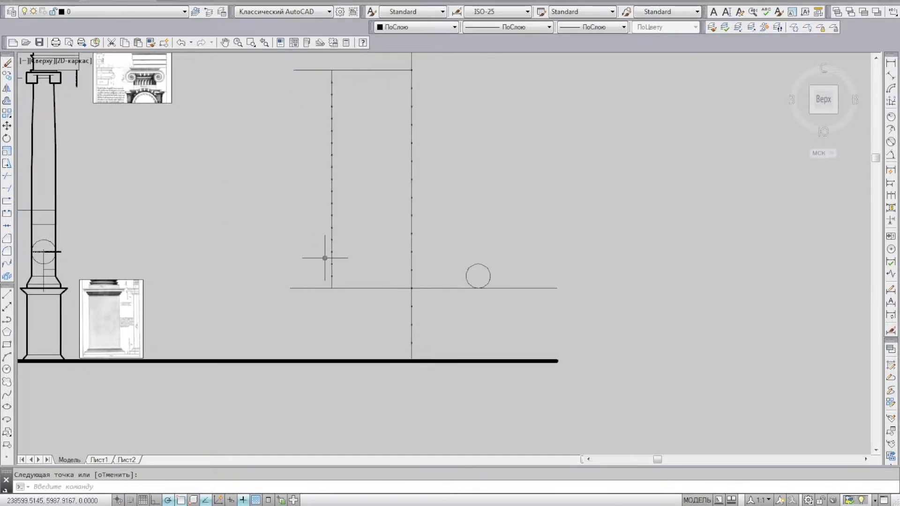
scroll(378, 234, "down", 1)
scroll(323, 300, "down", 1)
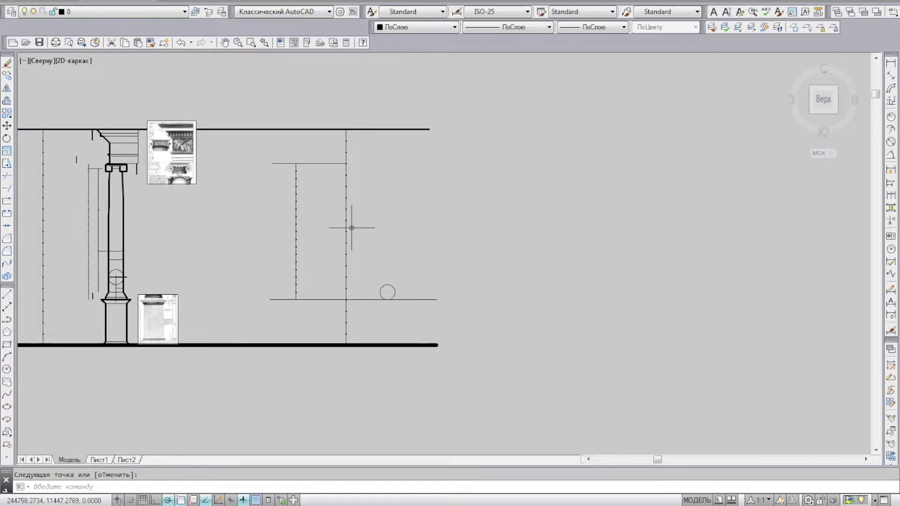
Offset the lower short horizontal line upward by a two-point distance, then zoom onto the shaft top
left_click(7, 101)
scroll(302, 301, "up", 3)
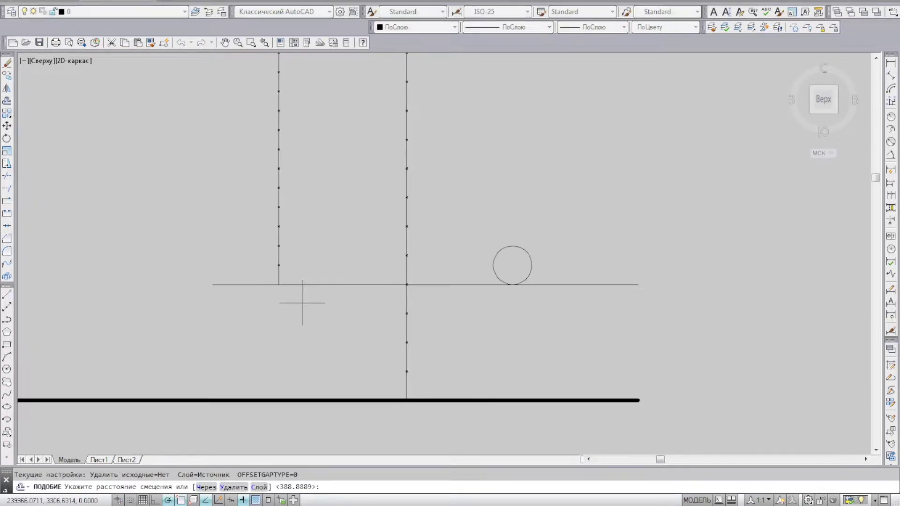
scroll(291, 281, "up", 3)
left_click(249, 273)
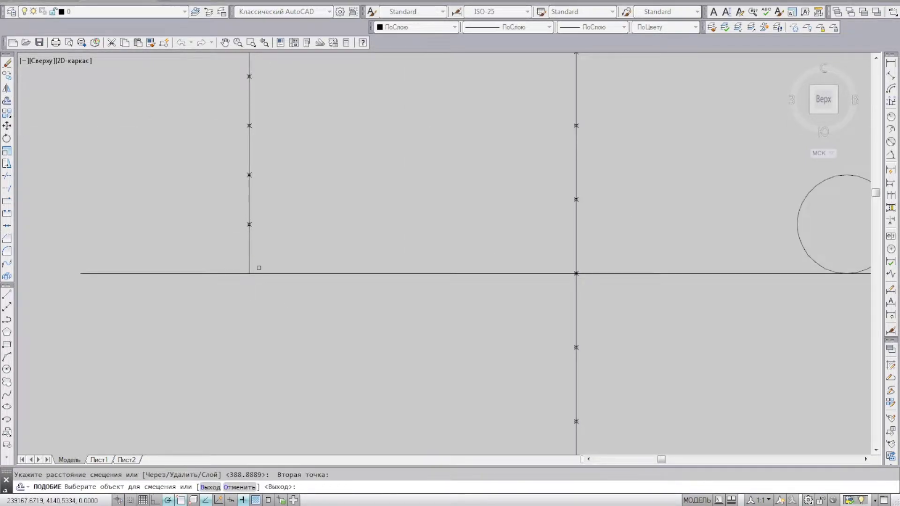
scroll(262, 256, "down", 3)
left_click(324, 256)
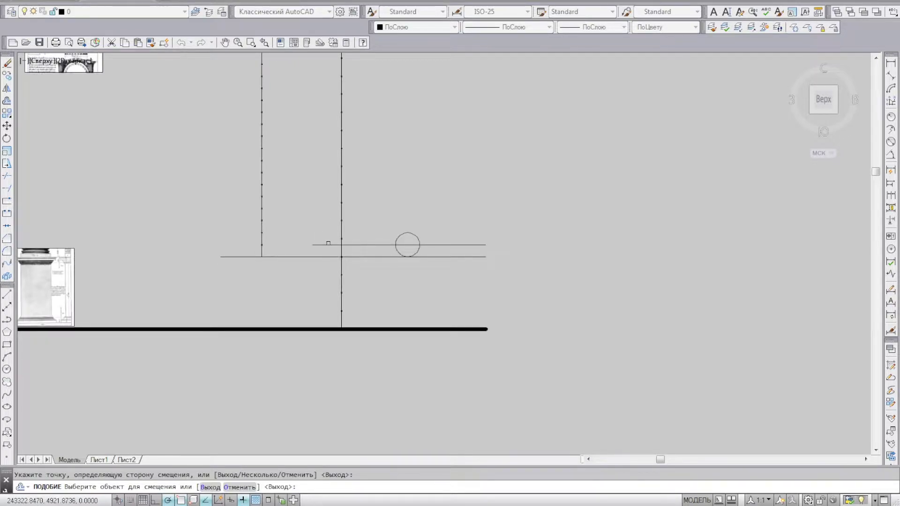
middle_click_drag(345, 252, 293, 341)
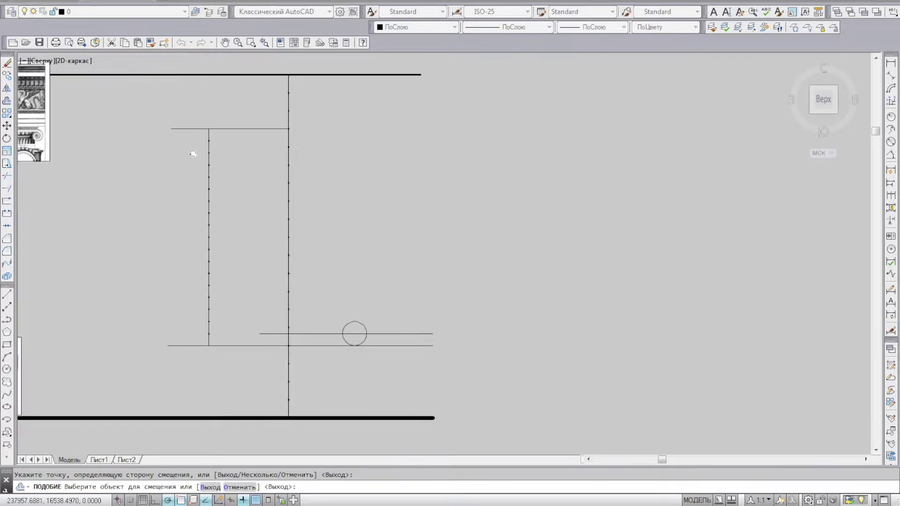
middle_click_drag(192, 152, 418, 140)
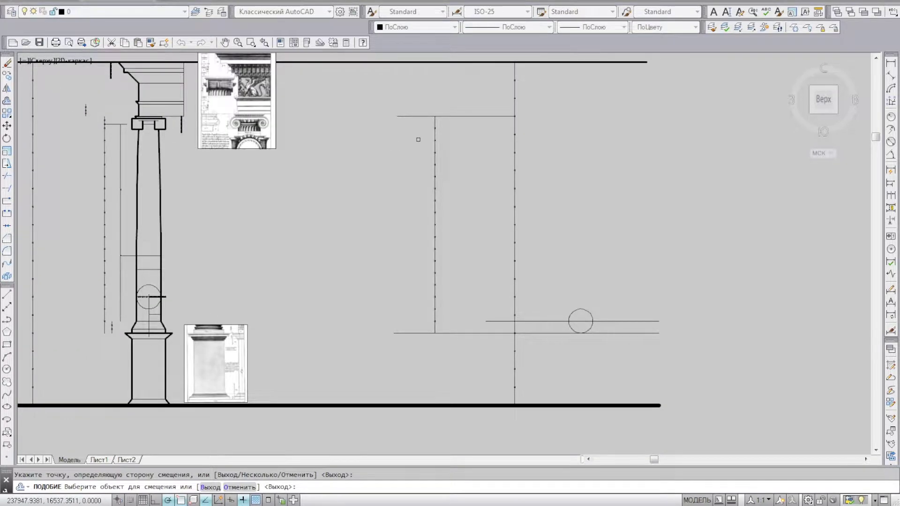
middle_click_drag(491, 127, 345, 139)
scroll(335, 139, "up", 4)
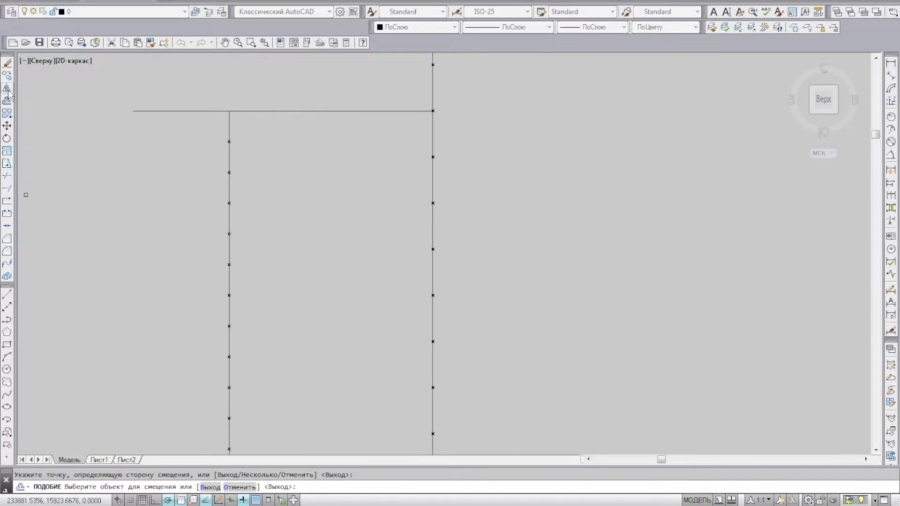
Divide the top section of the shaft's side line into 3 equal parts
left_click(8, 297)
scroll(225, 135, "up", 4)
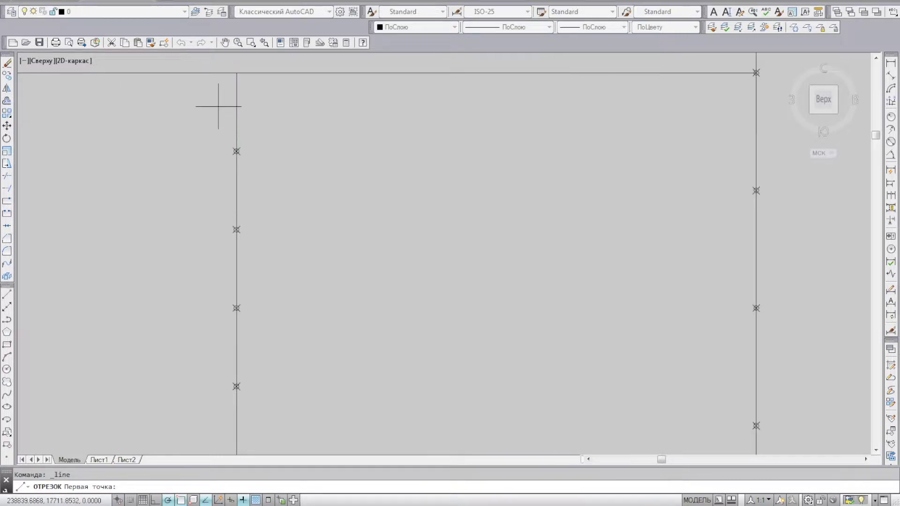
left_click(236, 151)
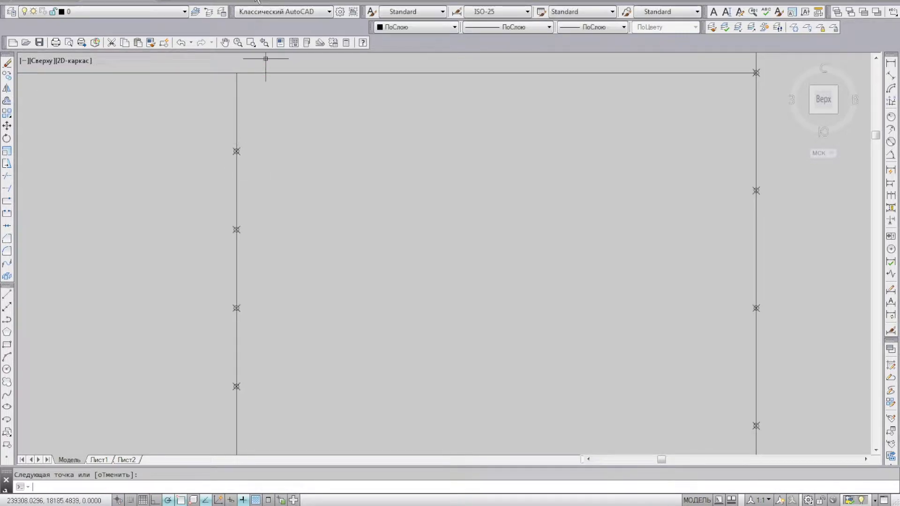
left_click(344, 255)
left_click(237, 123)
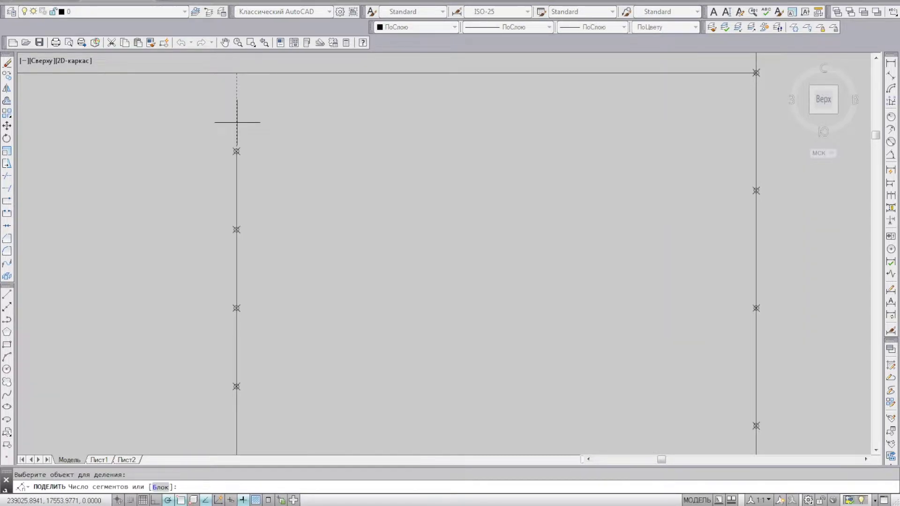
type("3")
key("Return")
Offset the top line down one division and stretch its left end onto the shaft axis
left_click(6, 101)
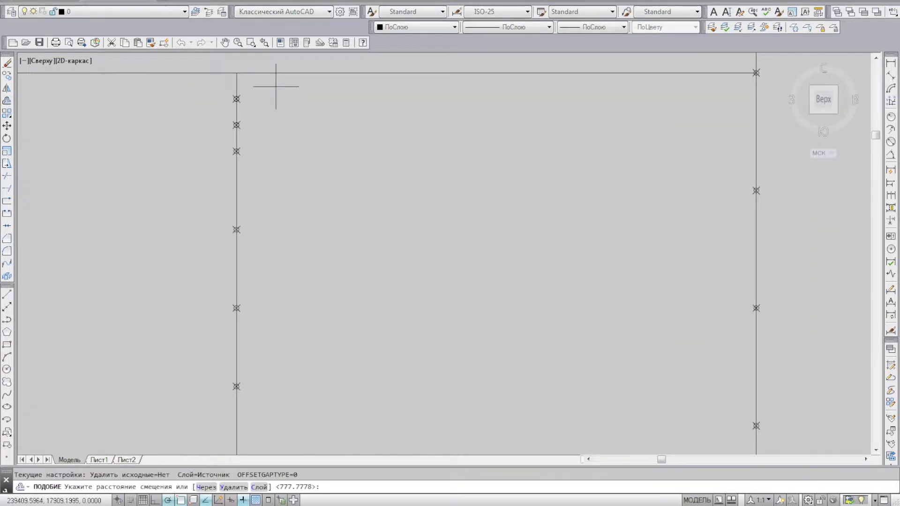
left_click(236, 73)
left_click(236, 125)
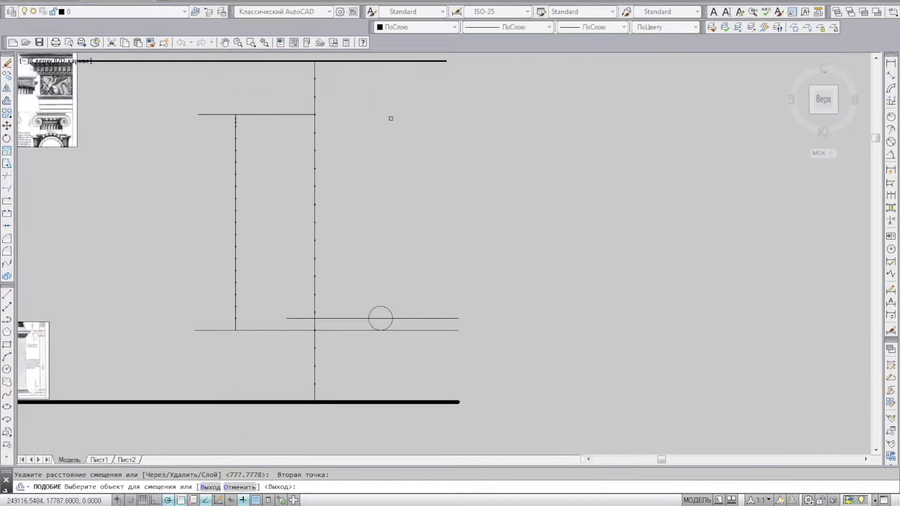
left_click(297, 115)
left_click(282, 127)
key("Escape")
left_click(276, 124)
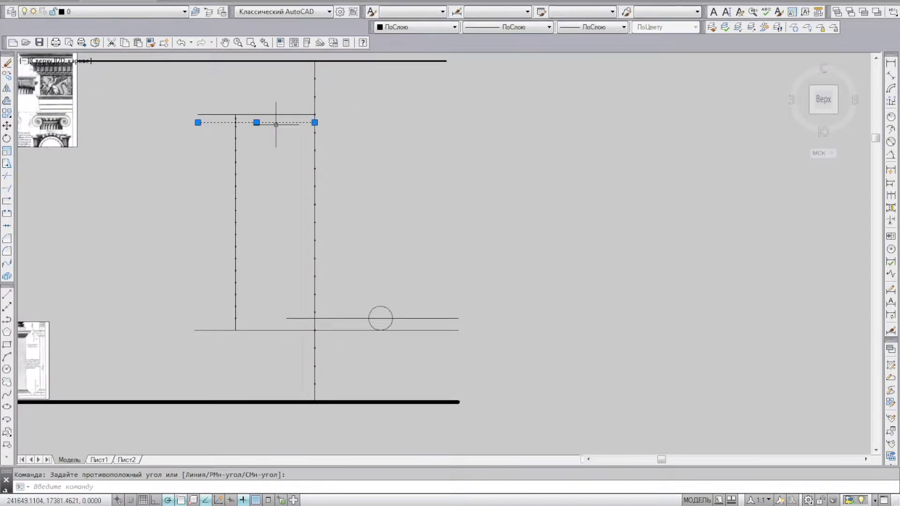
left_click(198, 123)
left_click(402, 123)
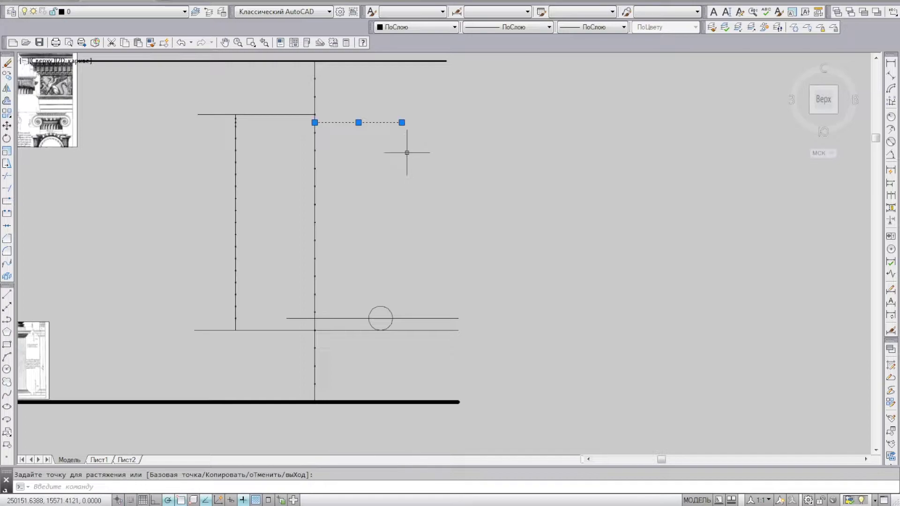
key("Escape")
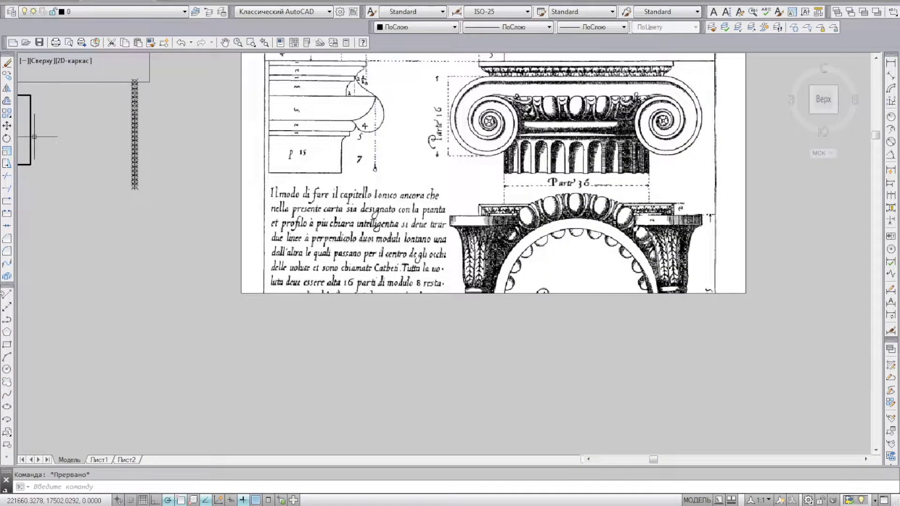
left_click(7, 294)
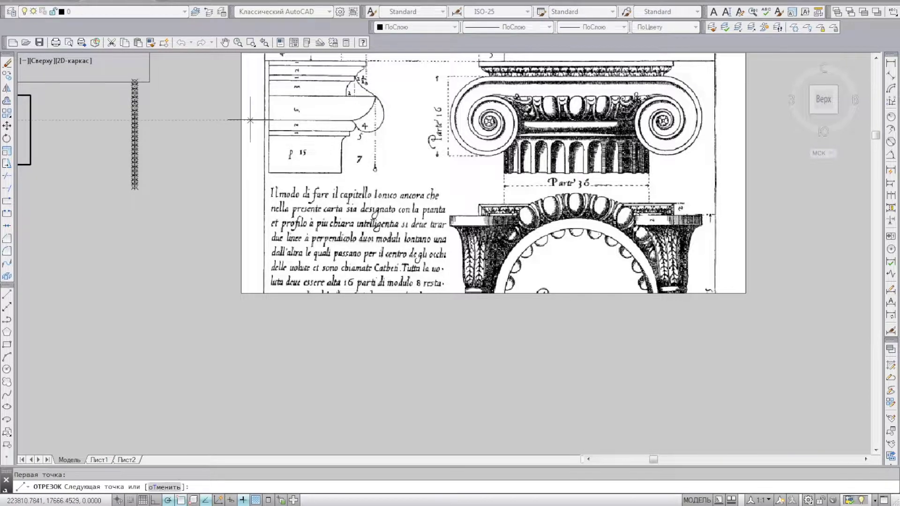
left_click(209, 120)
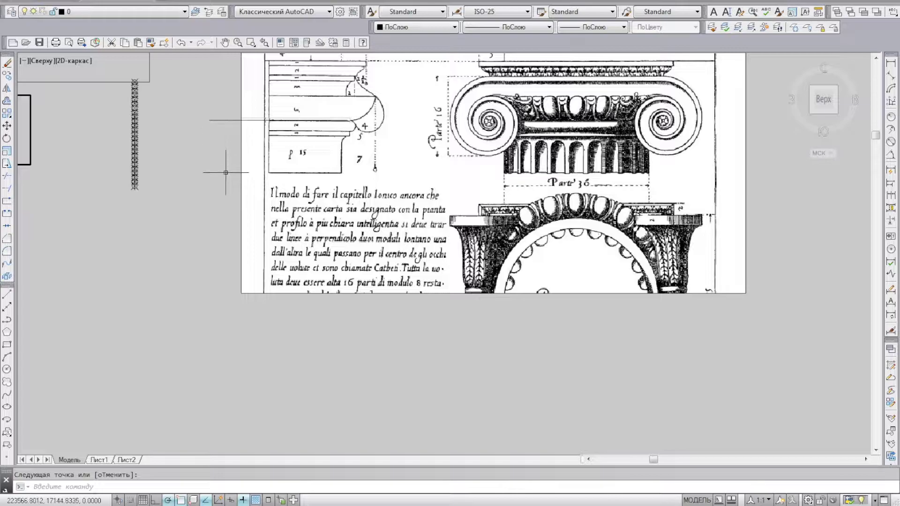
middle_click_drag(223, 215, 224, 316)
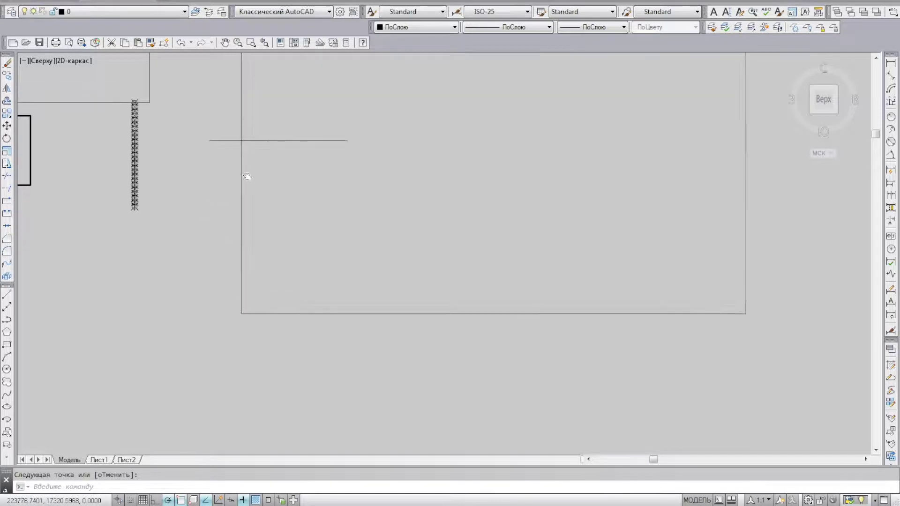
key("Return")
key("Return")
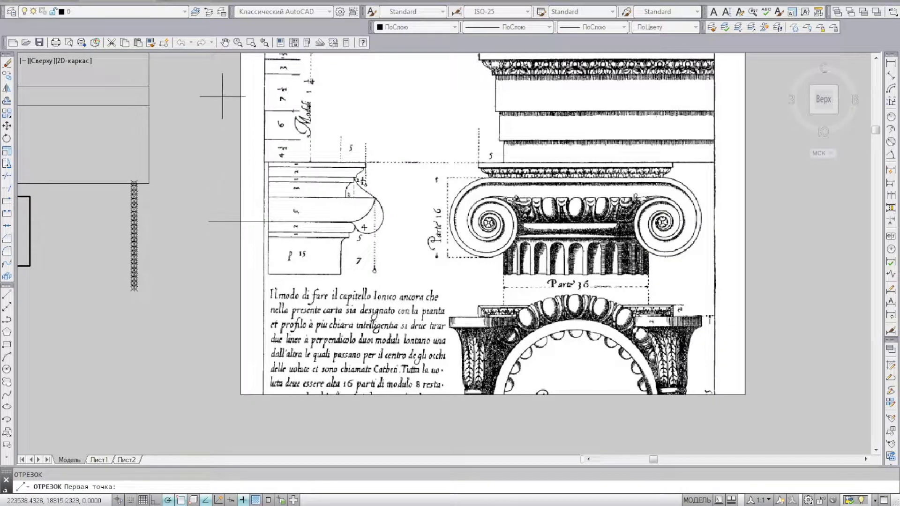
key("Escape")
scroll(223, 96, "down", 5)
scroll(422, 117, "up", 3)
scroll(458, 112, "up", 3)
Draw a vertical line from the short upper line down to the circle's horizontal line
scroll(345, 173, "up", 2)
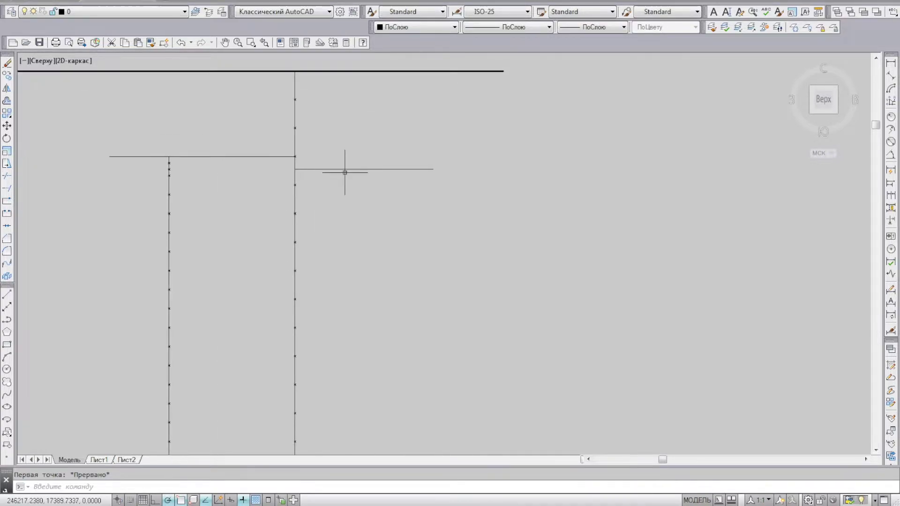
left_click(9, 296)
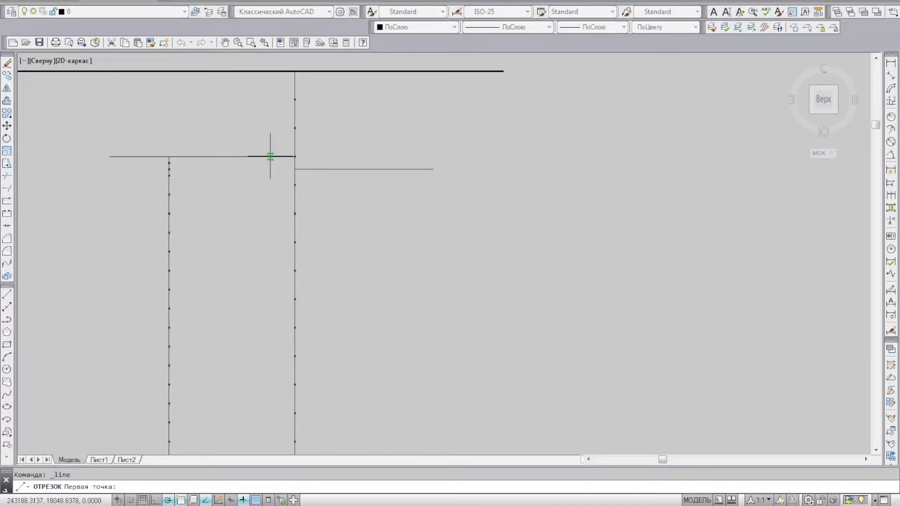
left_click(293, 157)
middle_click_drag(410, 228, 358, 140)
scroll(358, 140, "down", 2)
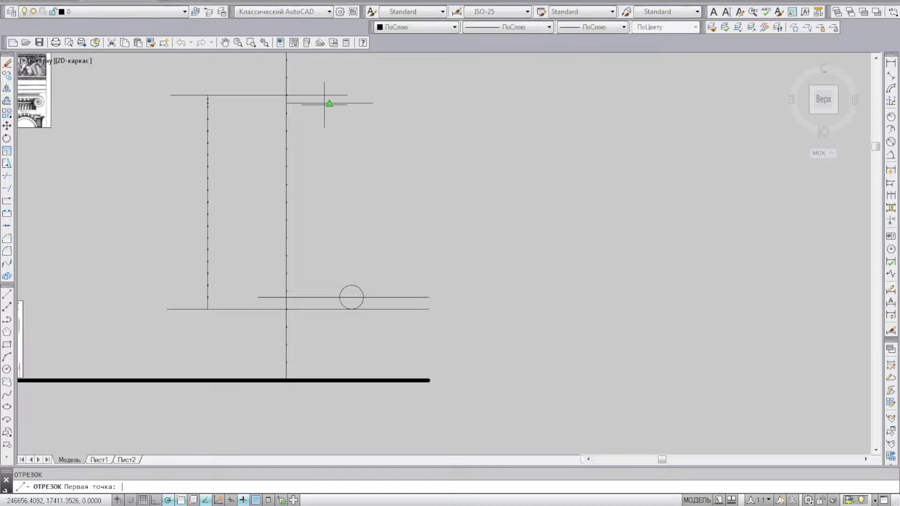
left_click(317, 297)
key("Return")
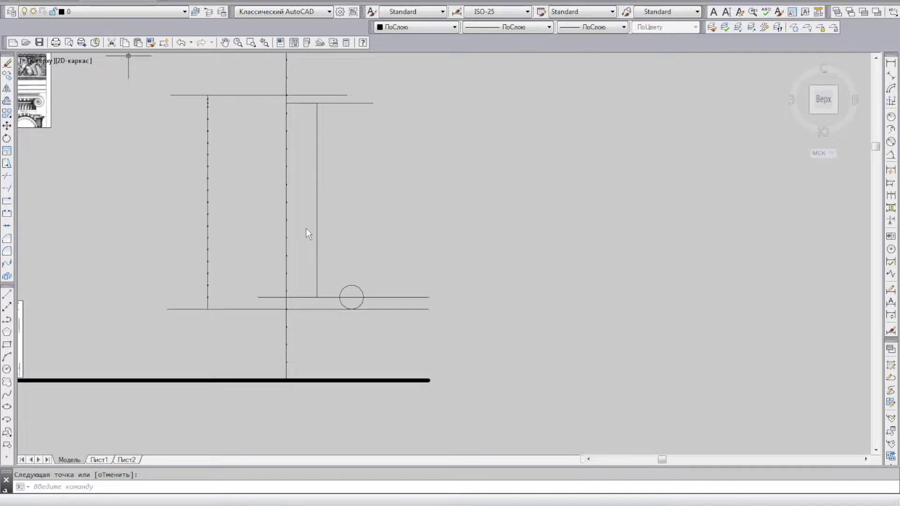
Divide that line into 3 parts with ПОДЕЛИТЬ and draw a horizontal line right from the lower node
type("поделить")
key("Return")
left_click(317, 208)
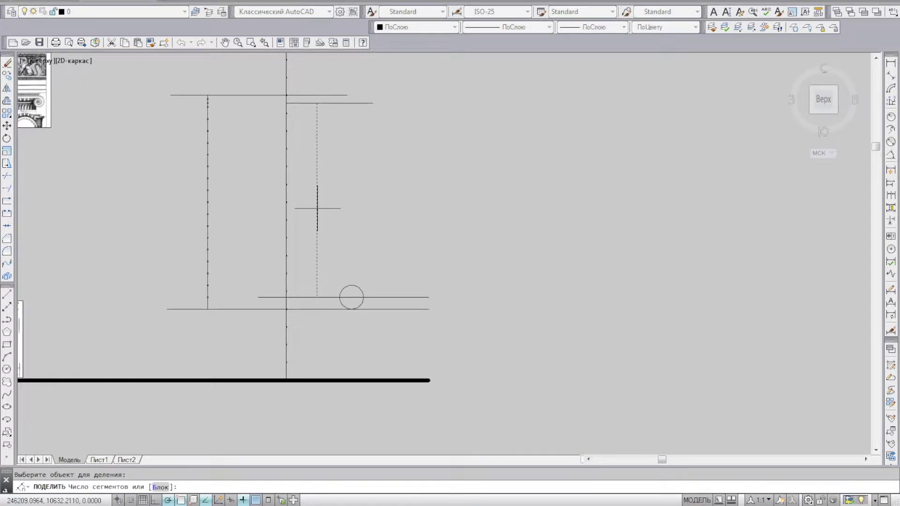
key("Return")
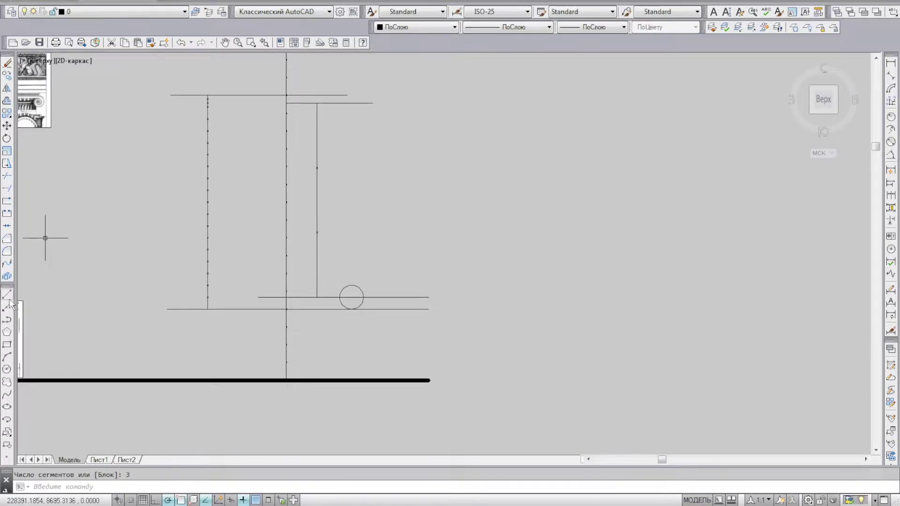
left_click(9, 300)
left_click(318, 232)
left_click(390, 232)
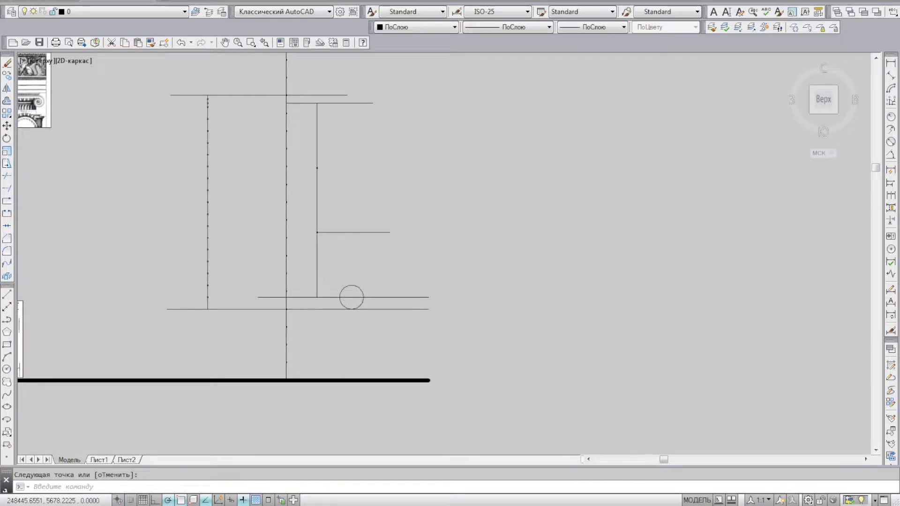
scroll(326, 276, "up", 4)
Draw two vertical lines up from the circle's left and right edges to the top horizontal line
left_click(7, 295)
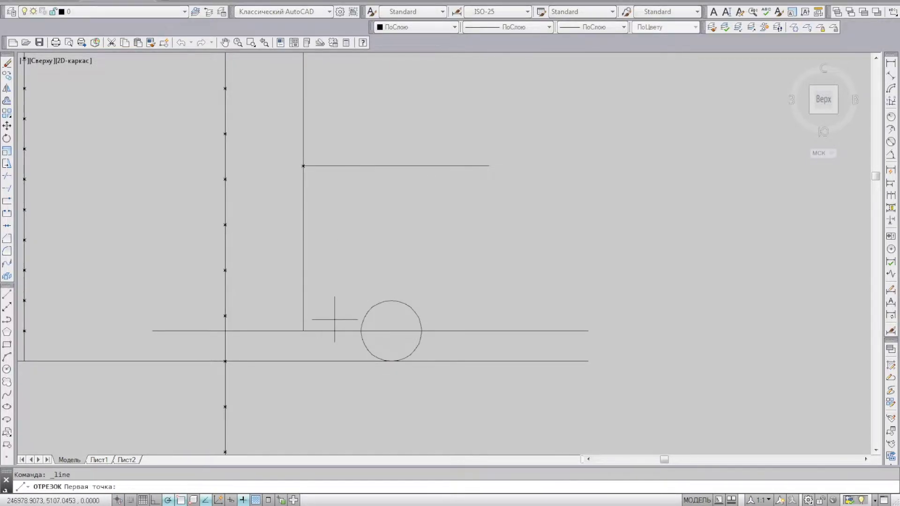
left_click(360, 331)
left_click(359, 166)
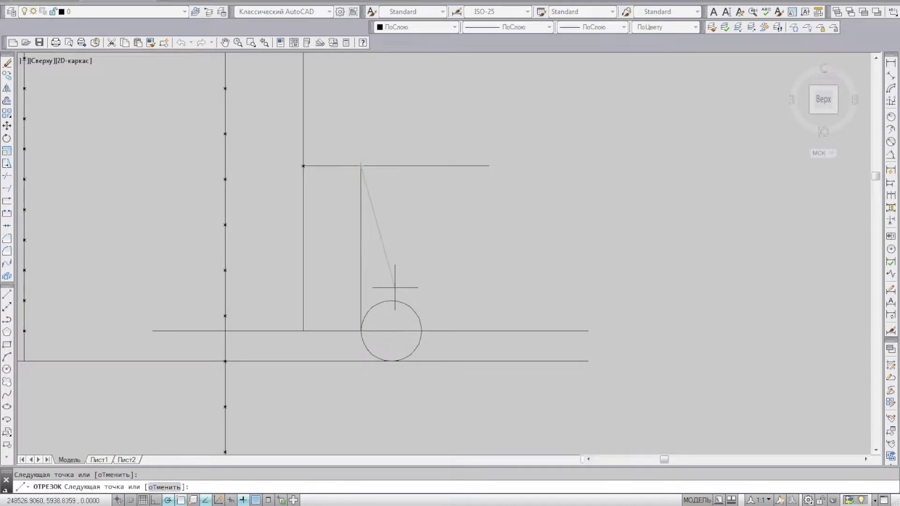
key("Return")
key("Return")
left_click(421, 331)
left_click(421, 166)
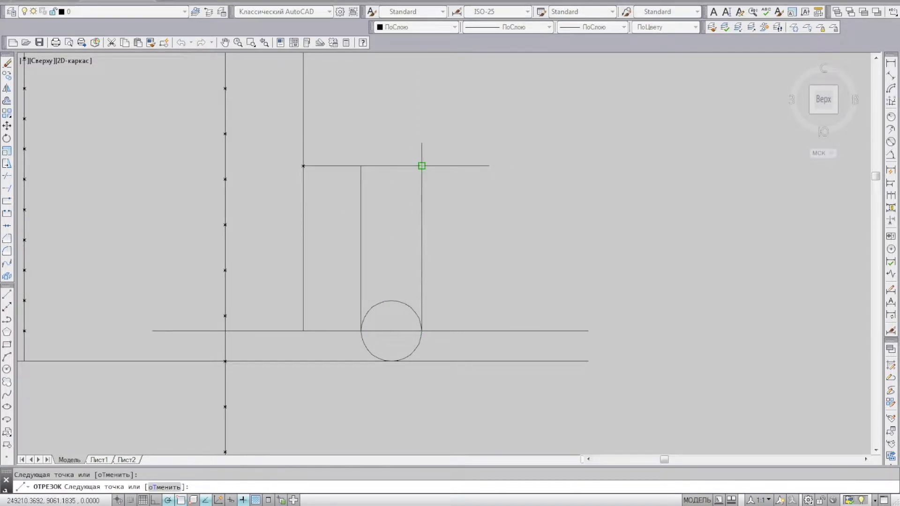
key("Return")
scroll(352, 197, "down", 6)
scroll(283, 206, "up", 2)
scroll(277, 234, "up", 2)
scroll(266, 312, "up", 2)
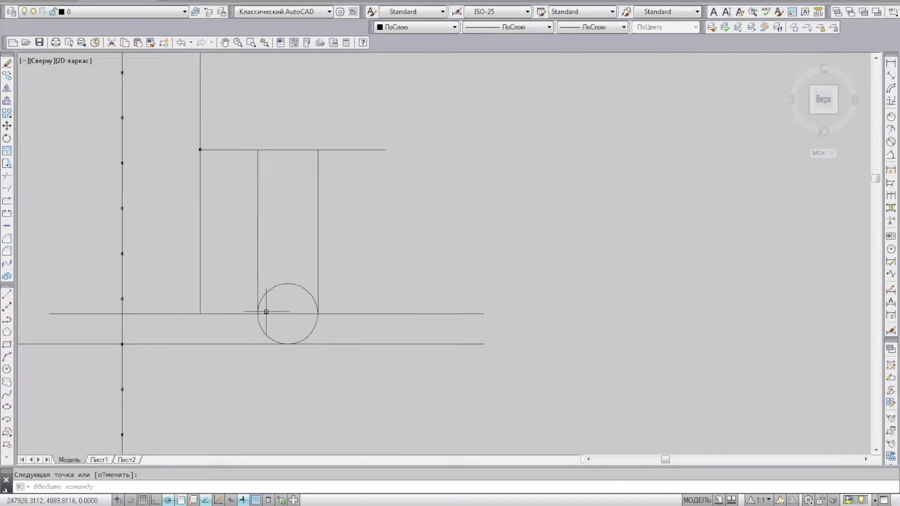
Draw a vertical line from the circle's top point and extend its bottom end below the base line
key("Return")
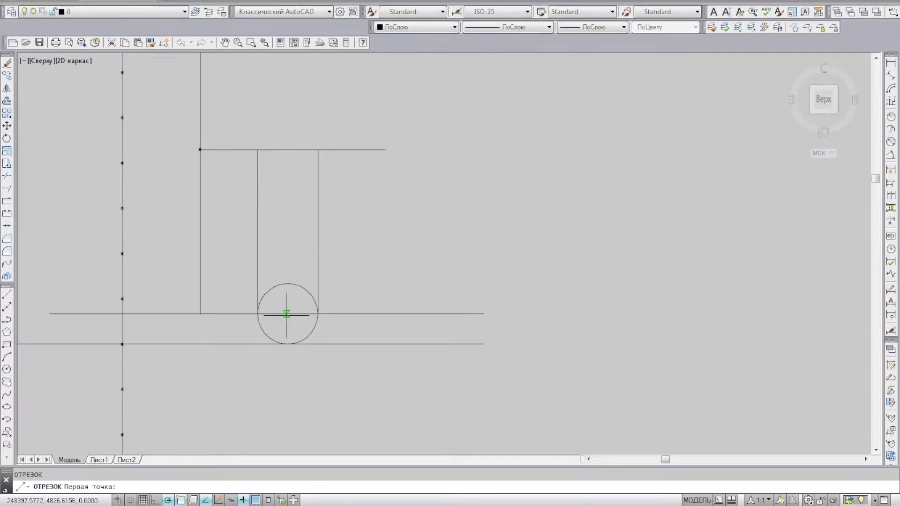
left_click(287, 284)
scroll(291, 191, "down", 1)
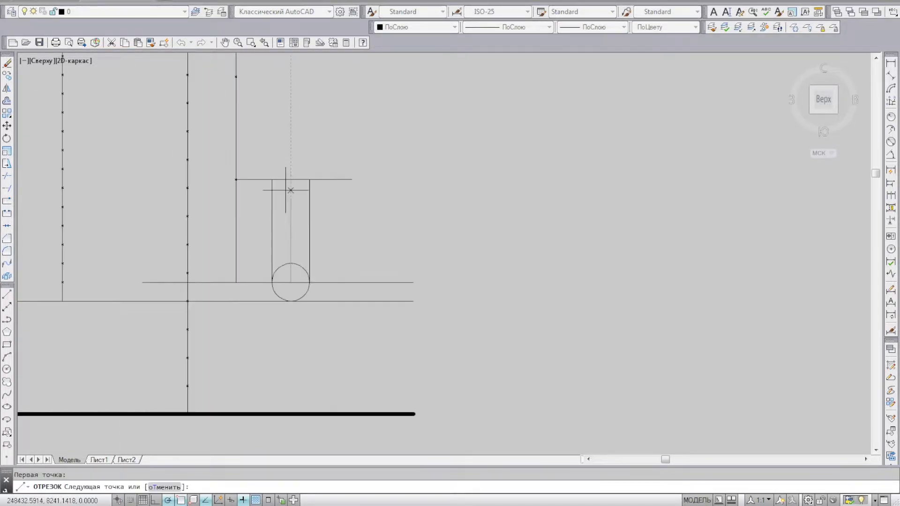
scroll(292, 197, "down", 2)
scroll(295, 201, "down", 2)
left_click(294, 197)
scroll(285, 296, "up", 2)
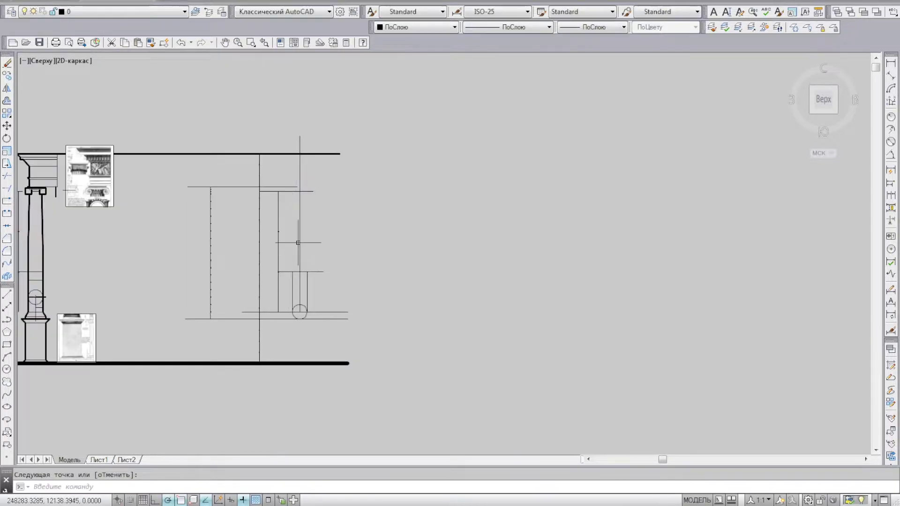
key("Escape")
left_click(300, 263)
left_click(300, 312)
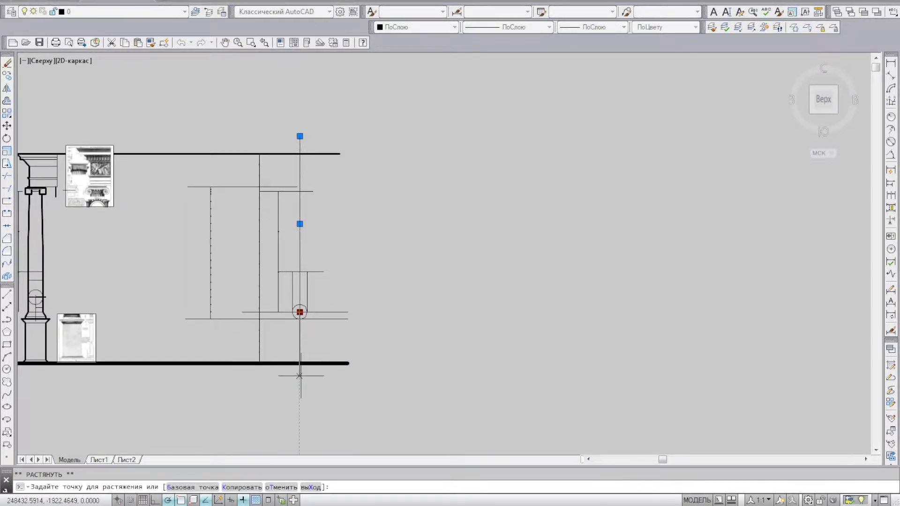
left_click(300, 376)
Divide the short horizontal line inside the shaft into 6 equal parts
left_click(8, 294)
scroll(262, 290, "up", 5)
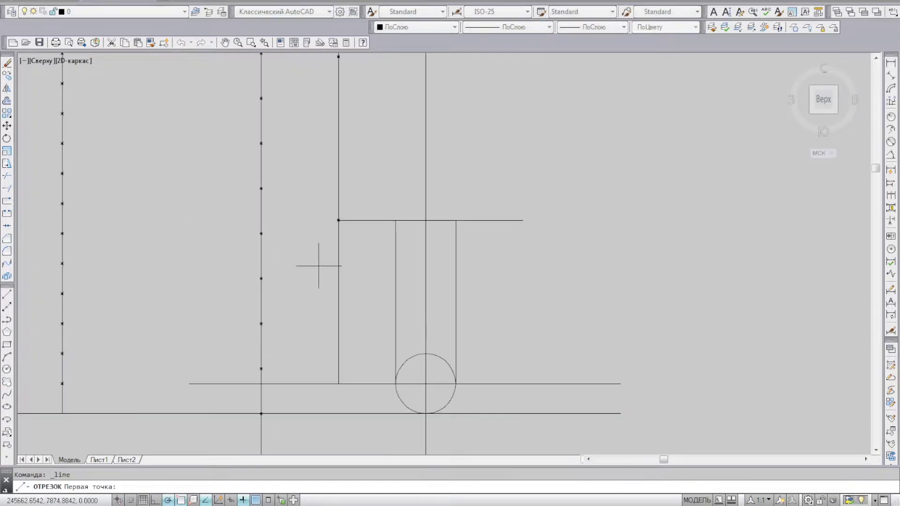
left_click(396, 258)
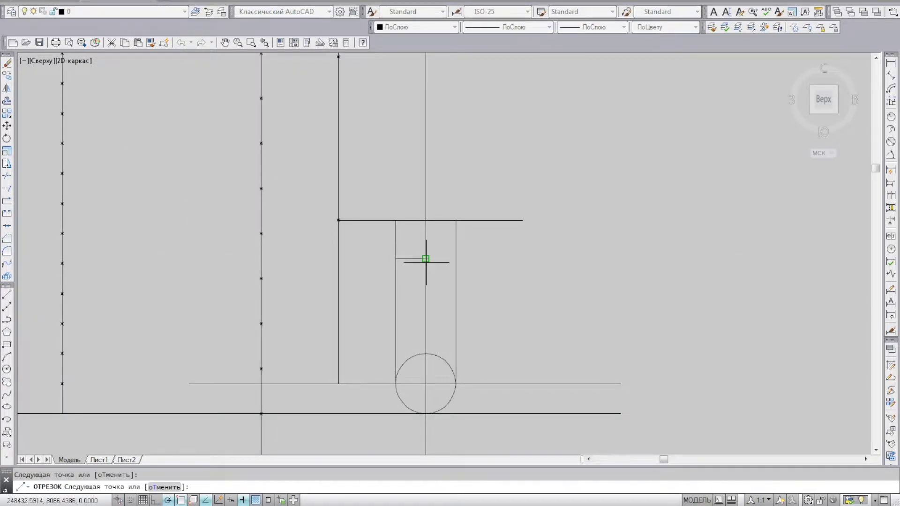
middle_click_drag(426, 258, 295, 265)
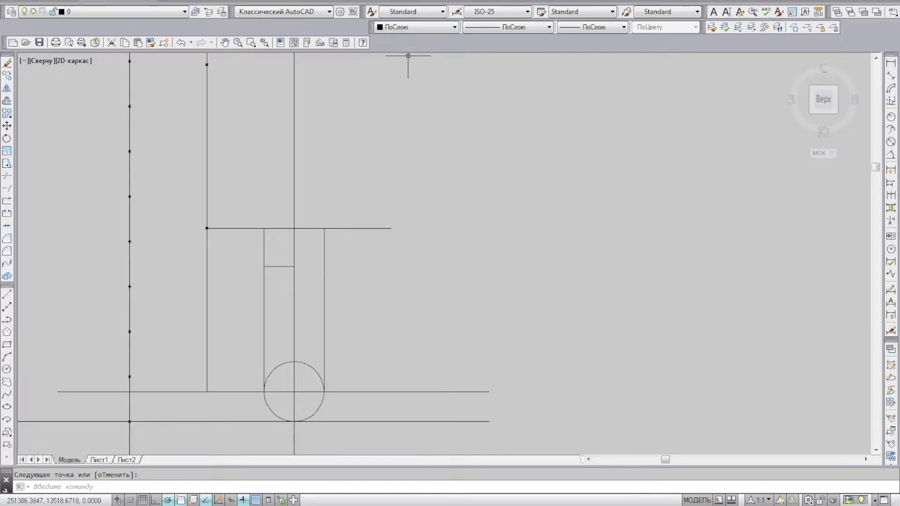
left_click(364, 256)
left_click(281, 267)
type("6")
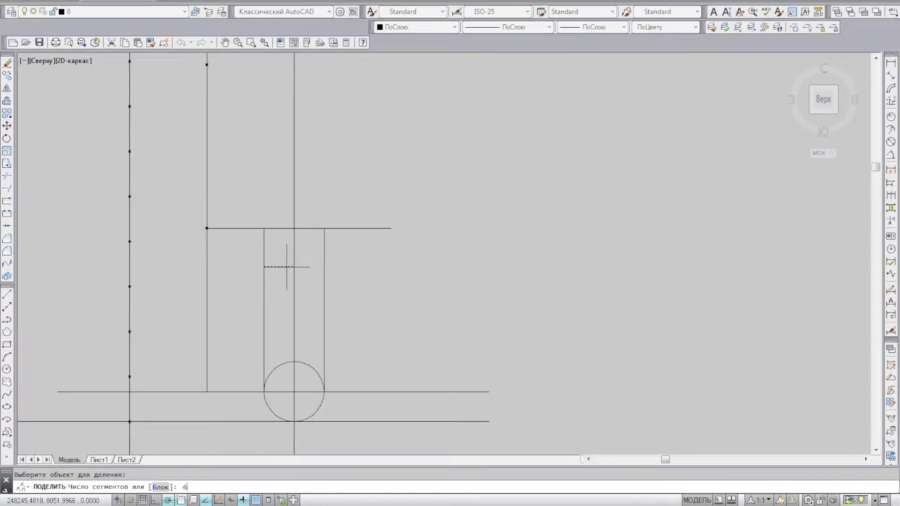
key("Return")
Draw a line from one of the six division points up to the upper construction line
left_click(8, 295)
scroll(214, 273, "up", 3)
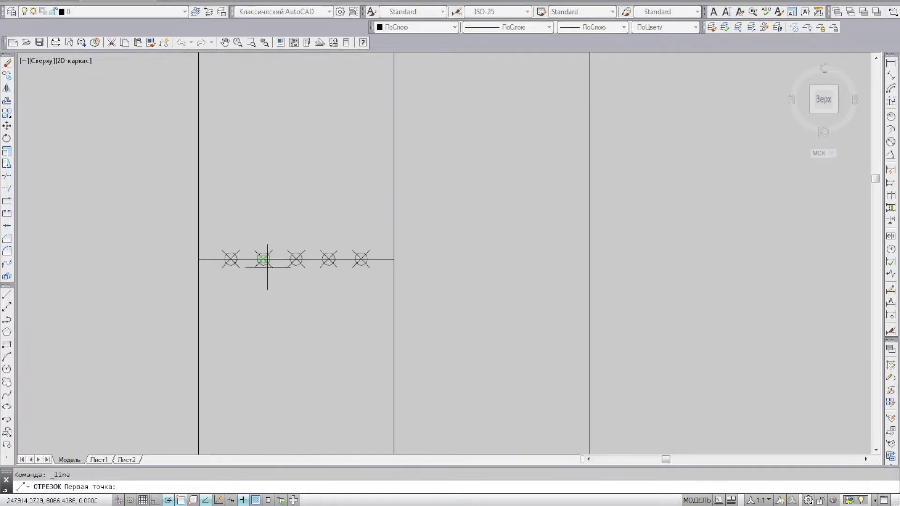
left_click(231, 260)
scroll(328, 338, "down", 2)
scroll(307, 188, "down", 3)
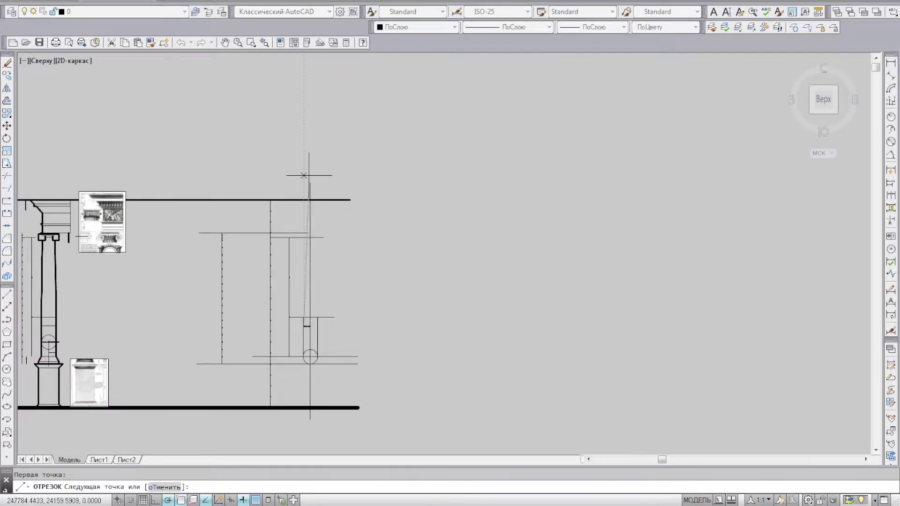
left_click(303, 167)
scroll(306, 257, "up", 4)
key("Return")
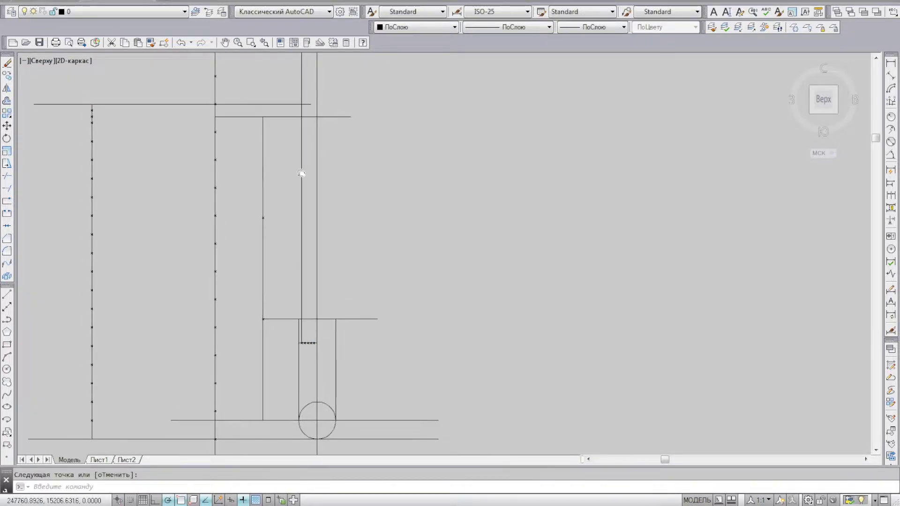
Draw a slanted line from the shaft's top intersection down to the lower snap point
key("Return")
left_click(302, 132)
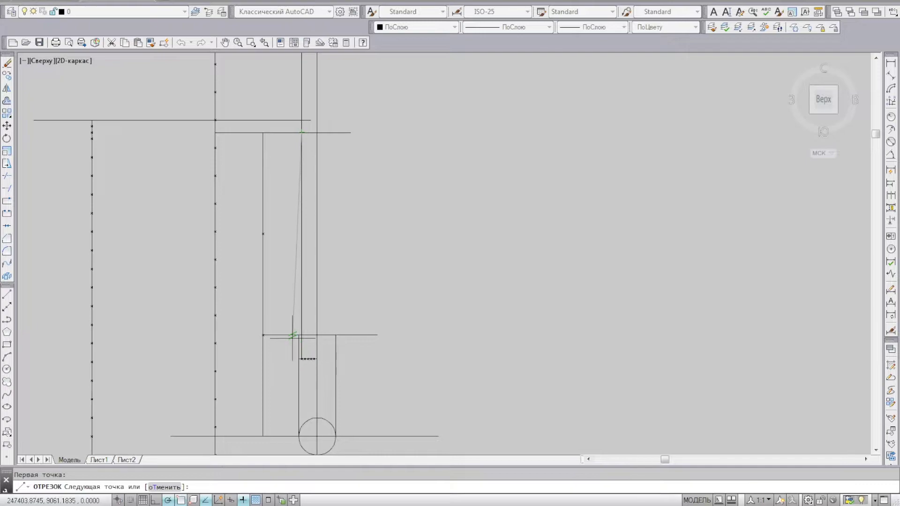
middle_click_drag(307, 411, 305, 362)
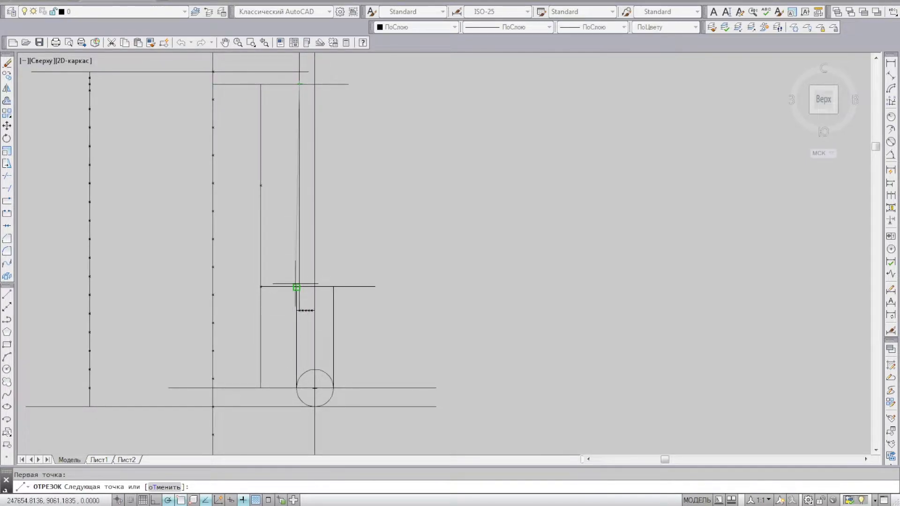
left_click(296, 288)
key("Return")
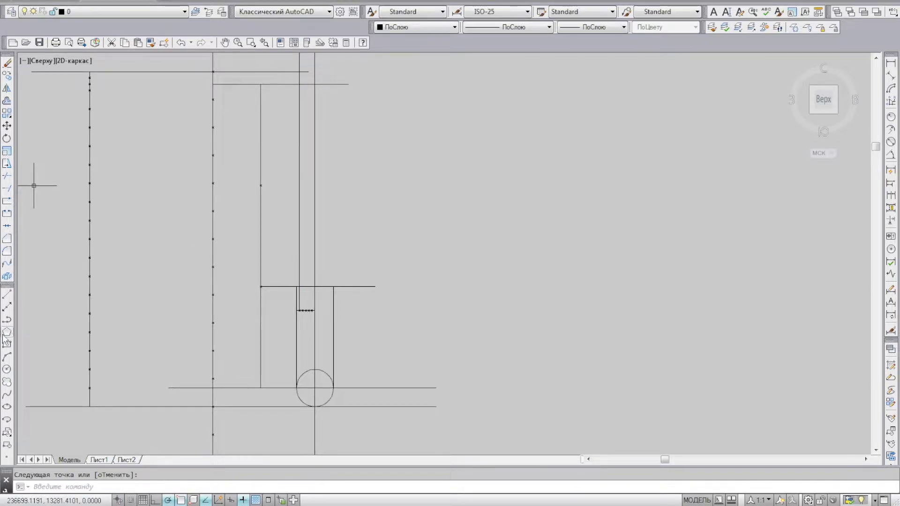
Draw a vertical line from above the division points down to the base circle
left_click(7, 358)
scroll(291, 396, "up", 4)
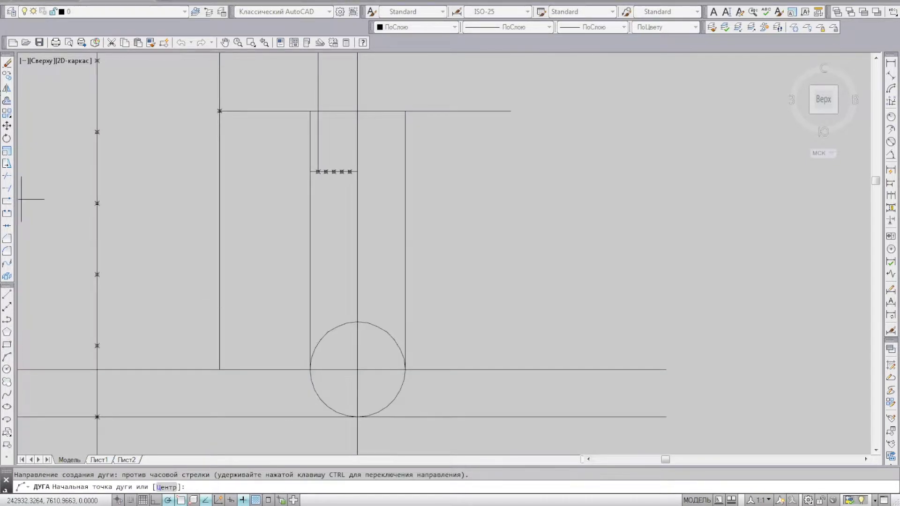
left_click(7, 295)
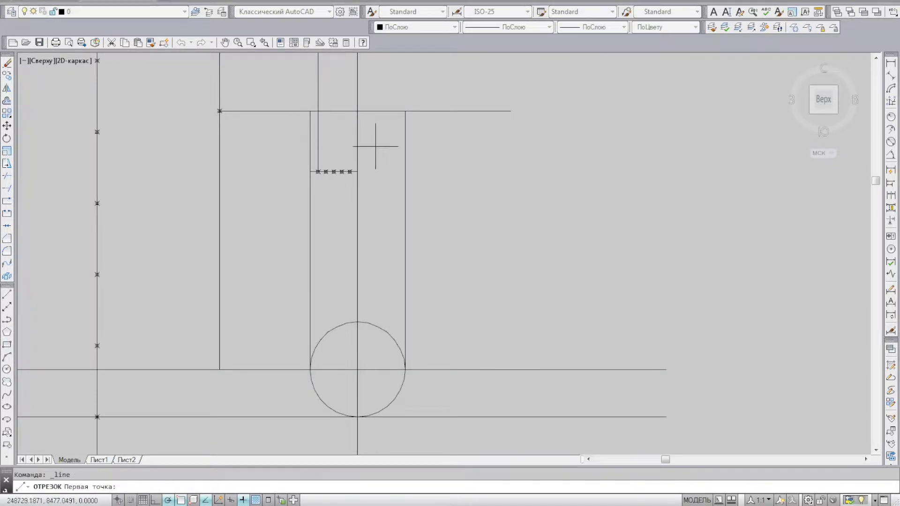
left_click(319, 144)
scroll(313, 350, "up", 6)
left_click(328, 376)
scroll(269, 254, "down", 6)
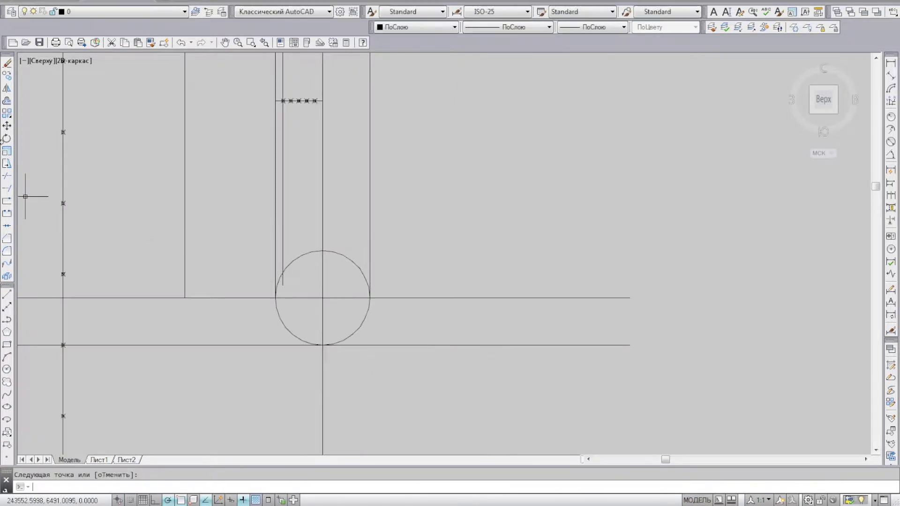
Trace a three-point arc from the line's lower end along the circle to its leftmost point
left_click(7, 358)
scroll(287, 261, "up", 4)
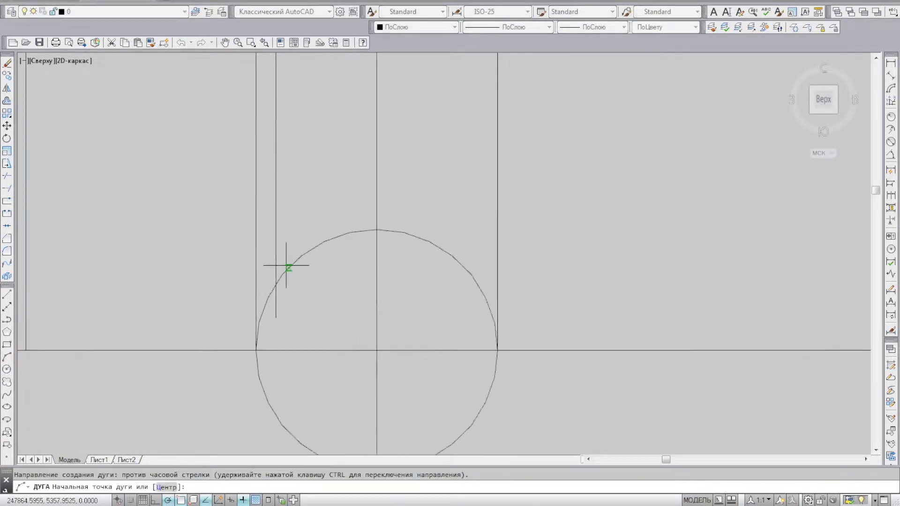
scroll(275, 291, "up", 2)
left_click(269, 301)
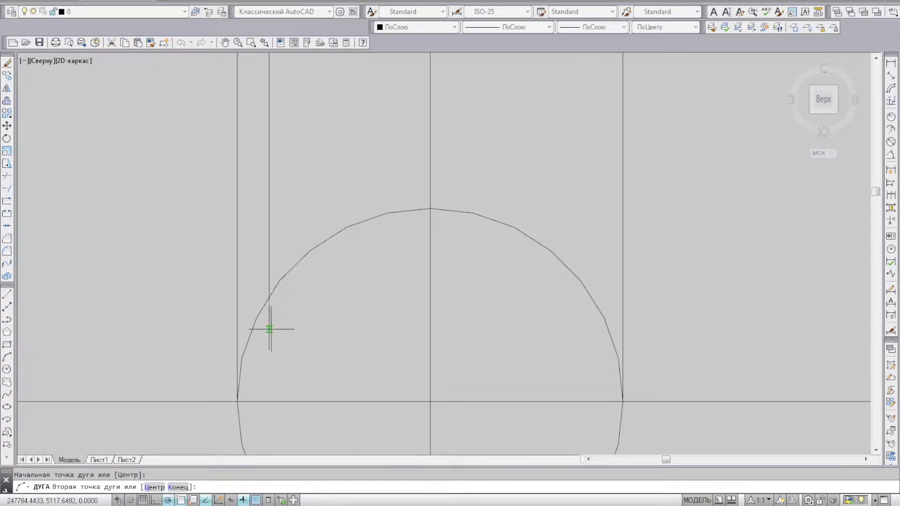
key("Escape")
middle_click_drag(269, 327, 331, 201)
key("Return")
scroll(331, 168, "up", 2)
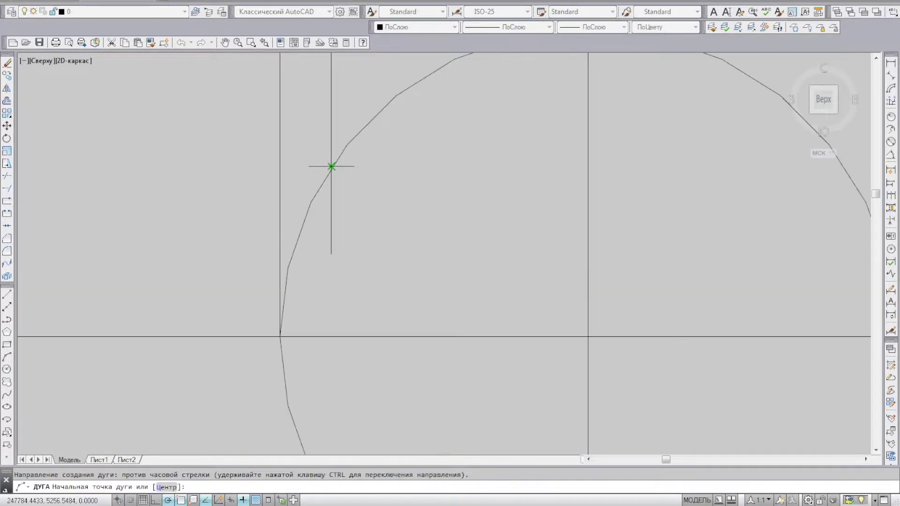
left_click(332, 166)
left_click(296, 235)
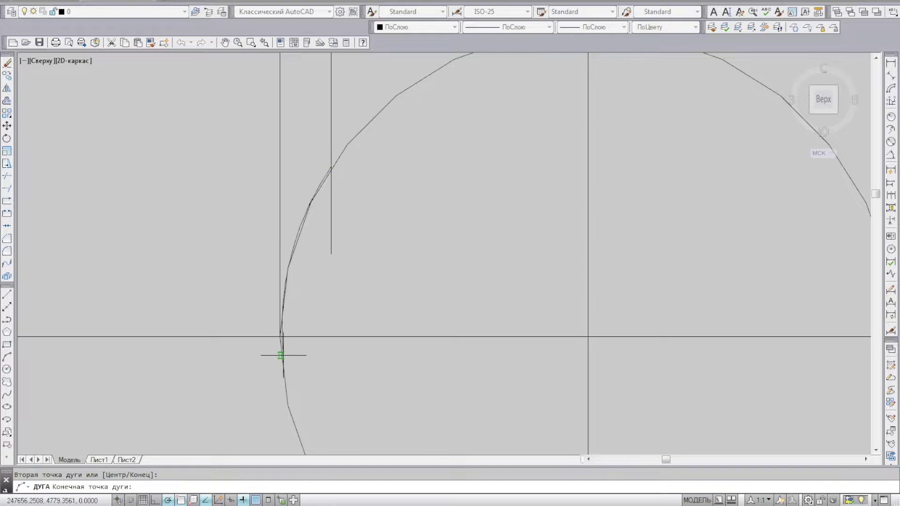
left_click(280, 336)
scroll(265, 278, "down", 2)
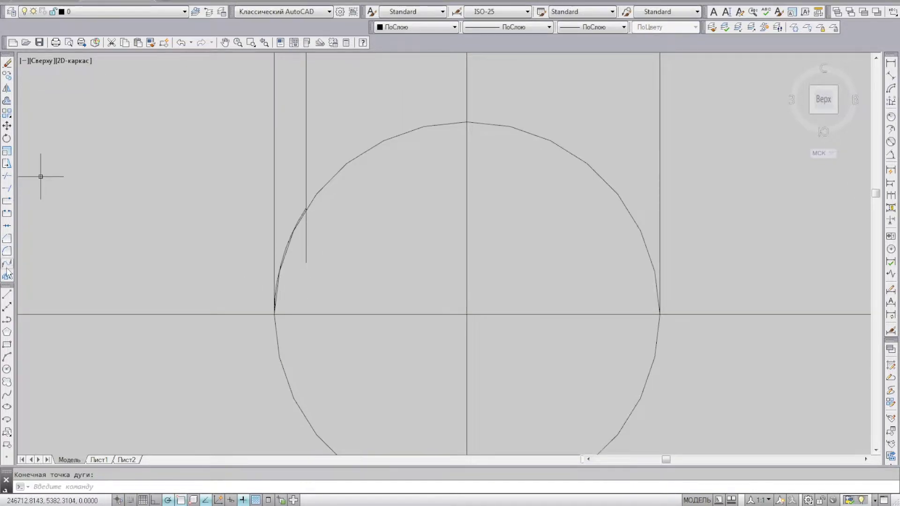
Abandon a construction line anchored on the arc, then select the new arc
left_click(7, 308)
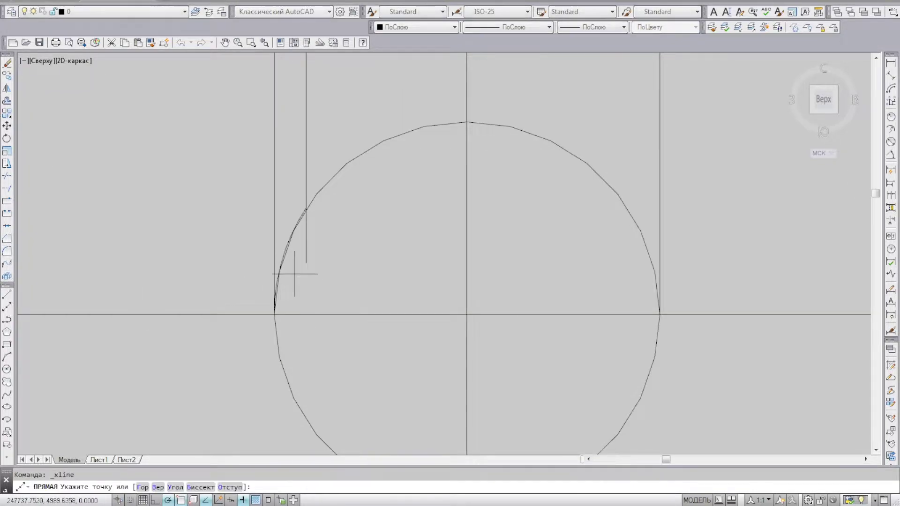
left_click(285, 250)
key("Return")
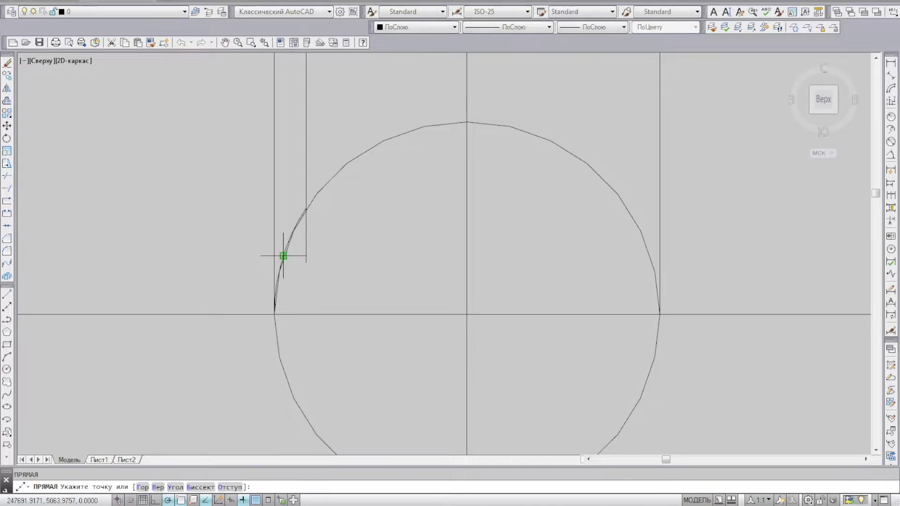
key("Return")
key("Escape")
left_click(286, 250)
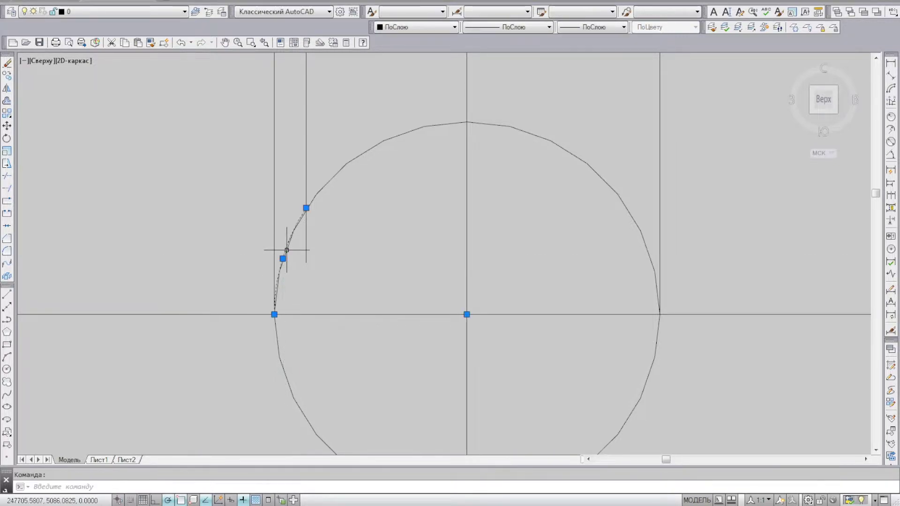
Draw a vertical line down from the upper line's endpoint
left_click(6, 294)
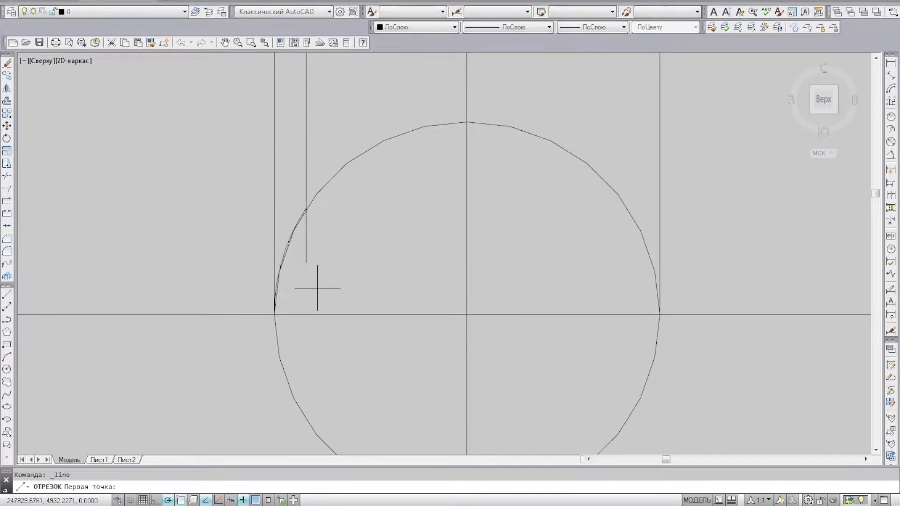
left_click(282, 259)
scroll(282, 259, "down", 5)
scroll(281, 282, "down", 3)
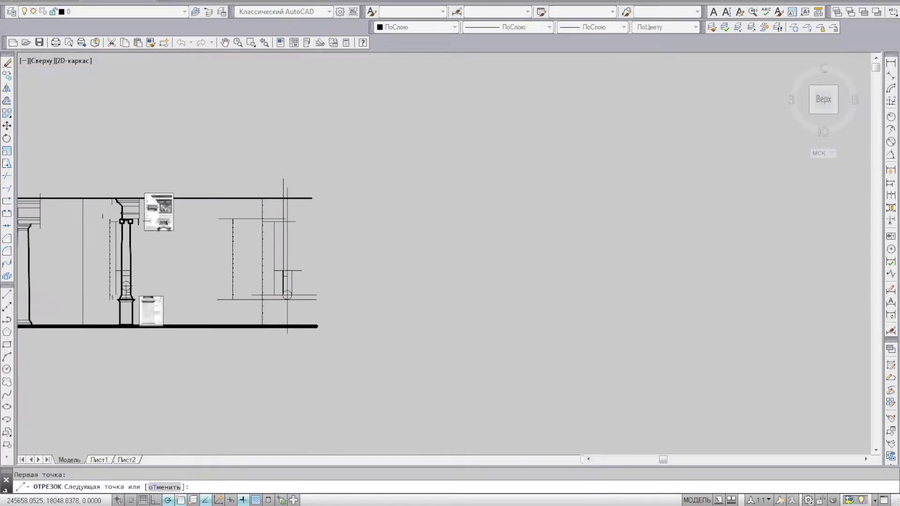
scroll(290, 272, "up", 3)
scroll(305, 264, "up", 3)
scroll(305, 264, "up", 4)
scroll(328, 268, "down", 4)
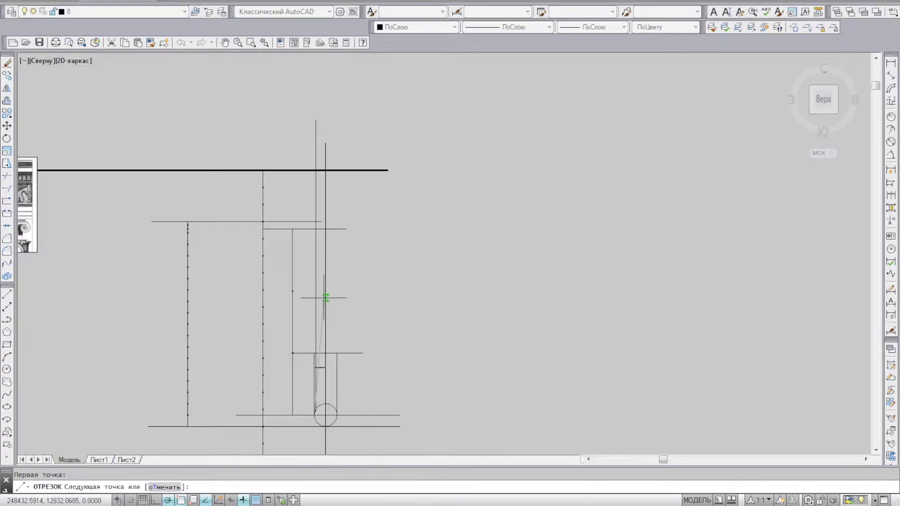
scroll(326, 298, "up", 3)
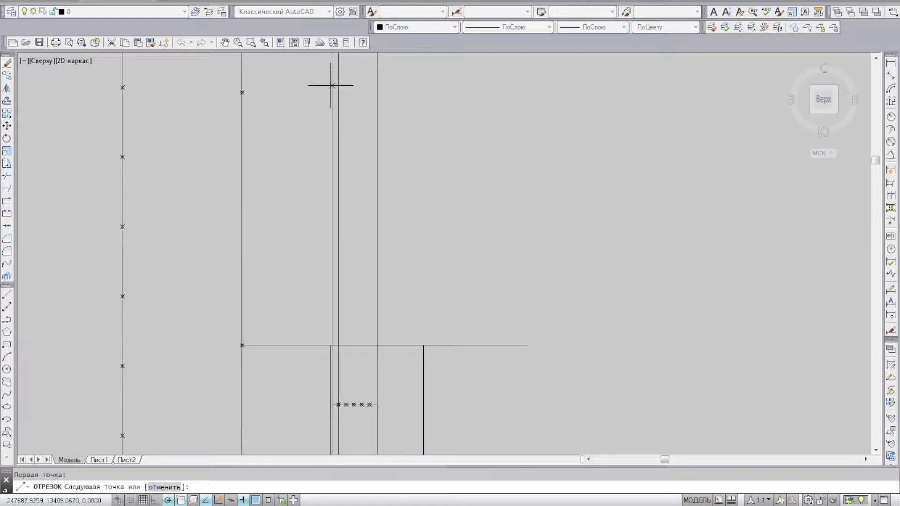
key("Escape")
scroll(345, 153, "down", 5)
middle_click_drag(368, 126, 352, 230)
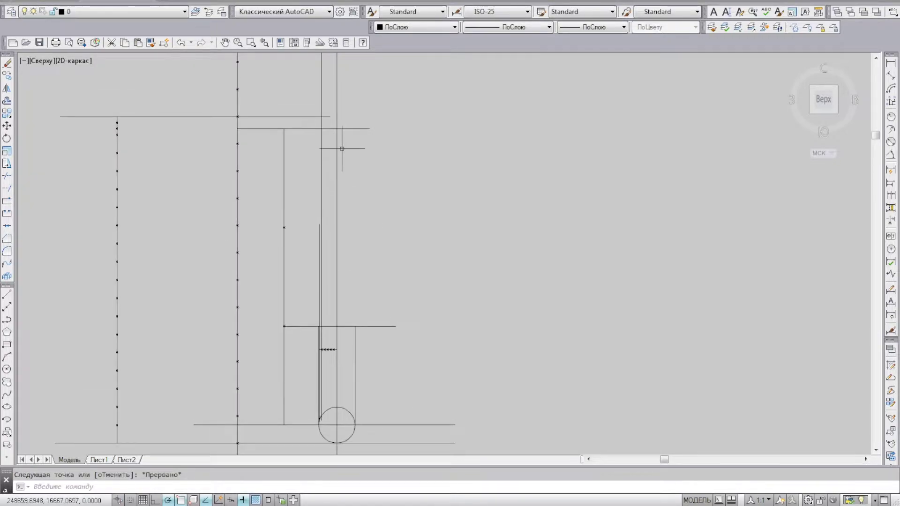
key("Return")
left_click(369, 128)
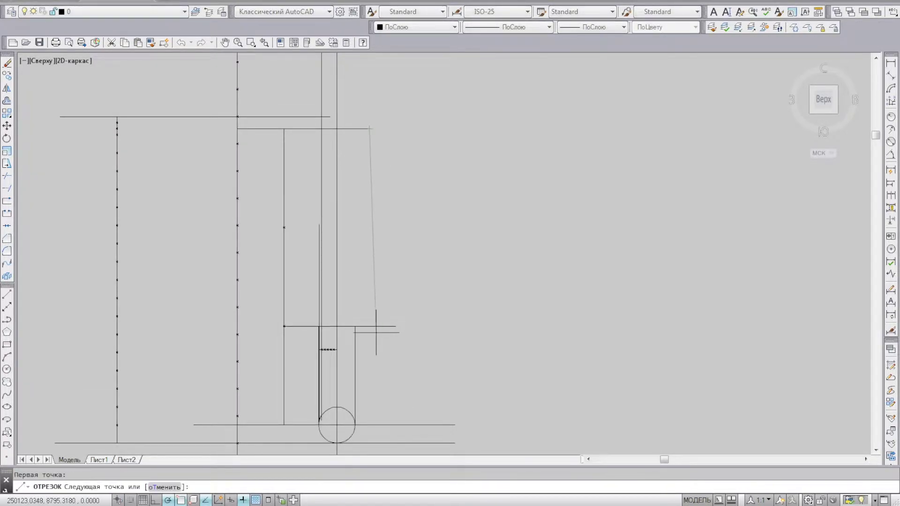
left_click(369, 326)
Draw a horizontal line from the vertical line across to the left
key("Return")
key("Return")
left_click(368, 228)
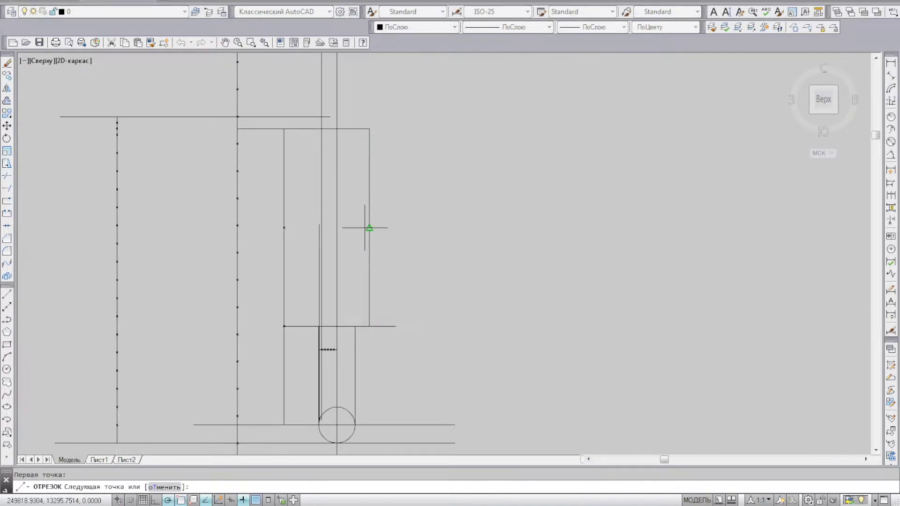
scroll(307, 227, "up", 2)
left_click(305, 228)
key("Return")
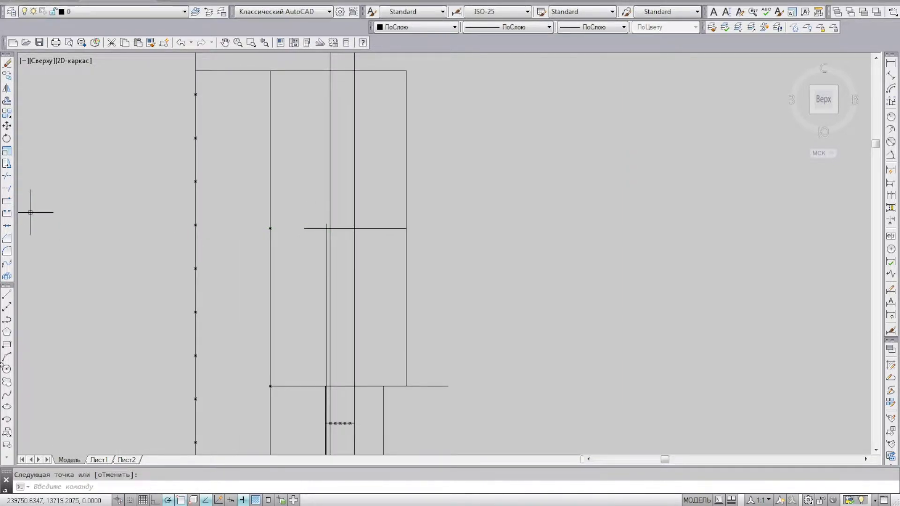
Draw the long three-point arc forming the shaft's gently curving tapered edge
left_click(7, 357)
scroll(328, 376, "up", 2)
scroll(310, 389, "up", 1)
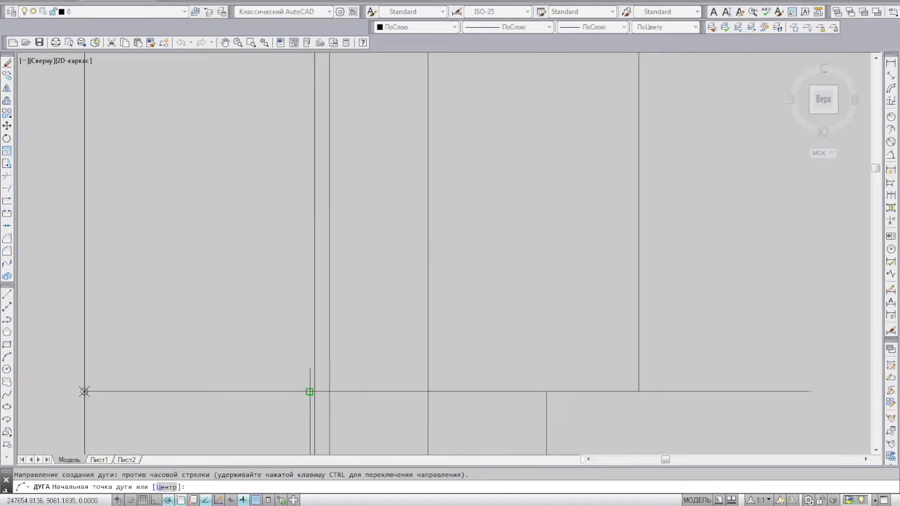
left_click(302, 403)
scroll(293, 411, "down", 1)
scroll(288, 253, "up", 2)
scroll(281, 249, "up", 2)
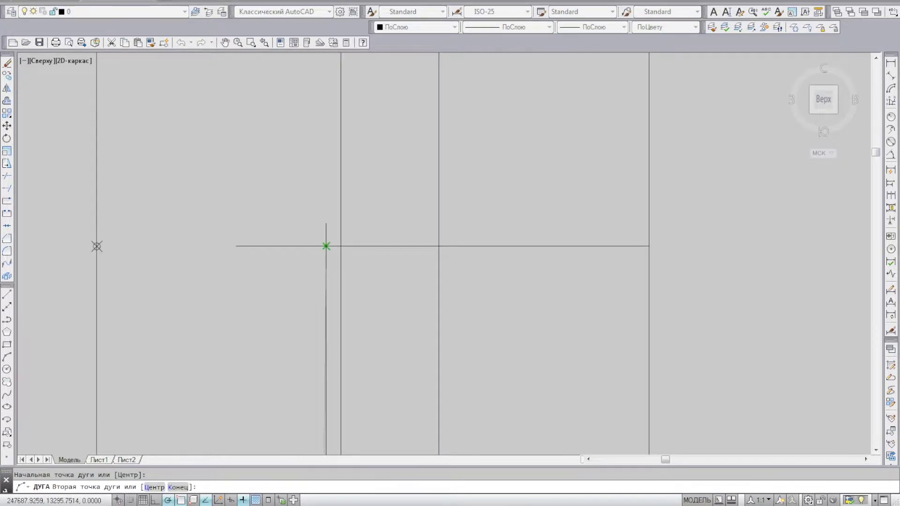
left_click(327, 245)
scroll(300, 281, "down", 3)
scroll(255, 227, "up", 2)
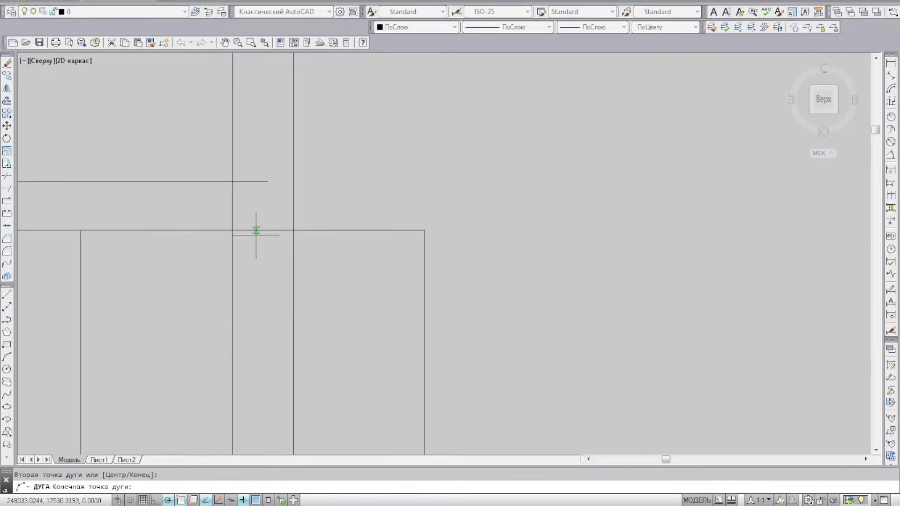
left_click(233, 230)
scroll(233, 230, "down", 3)
scroll(357, 249, "up", 1)
scroll(338, 234, "up", 1)
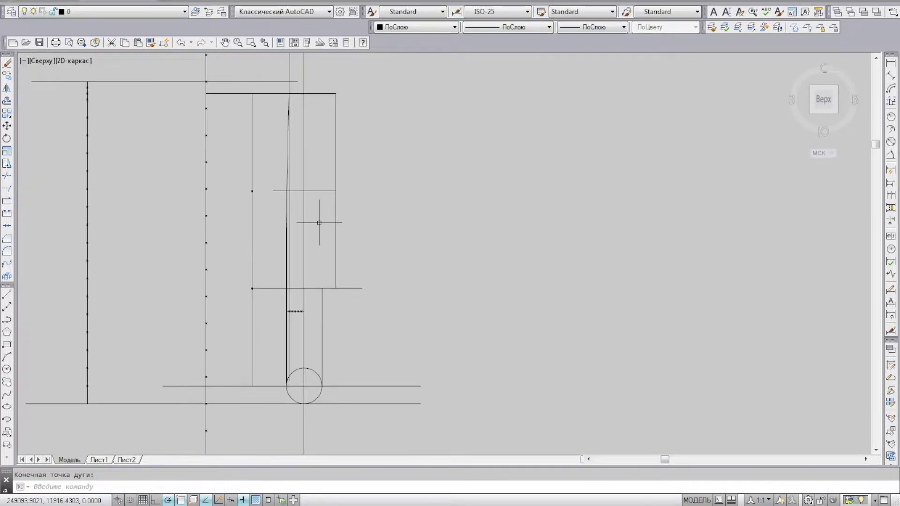
scroll(310, 206, "up", 1)
left_click(262, 193)
Erase the stray line and the straight dashed guide line
left_click(221, 191)
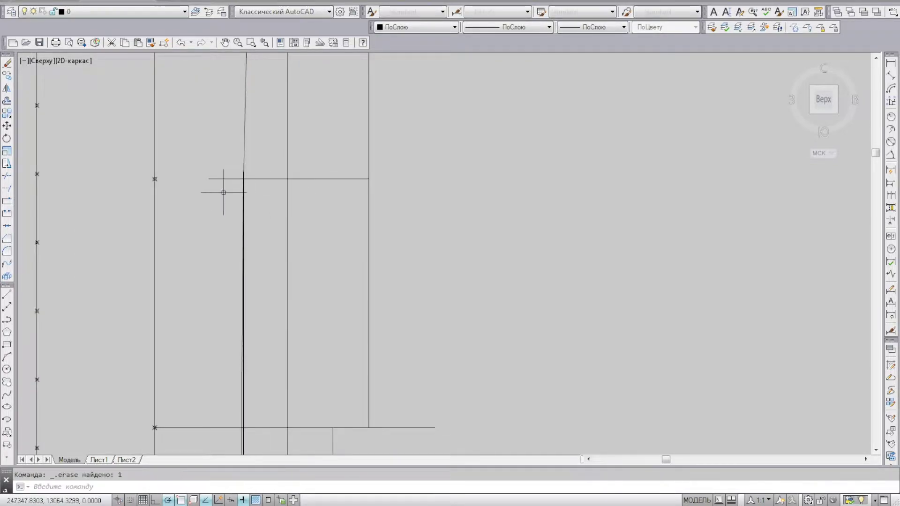
key("Delete")
scroll(257, 183, "down", 3)
scroll(256, 242, "up", 4)
scroll(254, 248, "up", 2)
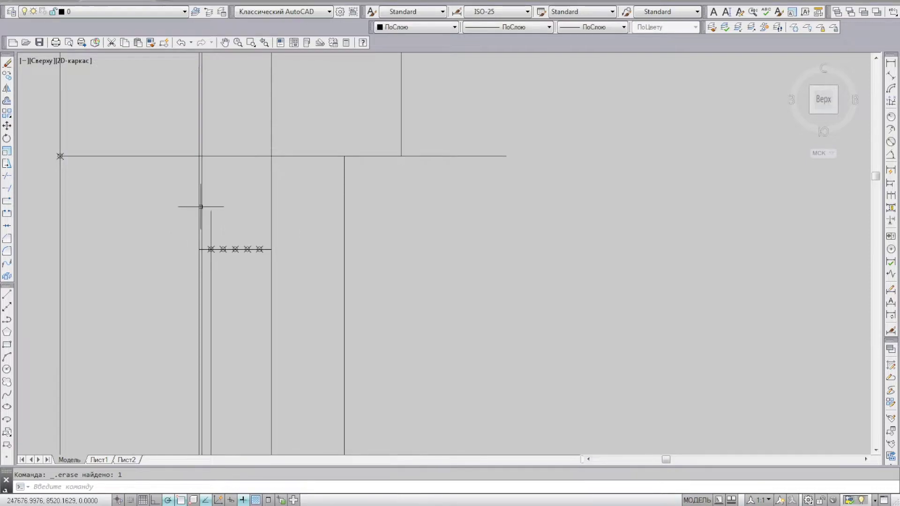
scroll(195, 150, "up", 4)
scroll(298, 237, "down", 8)
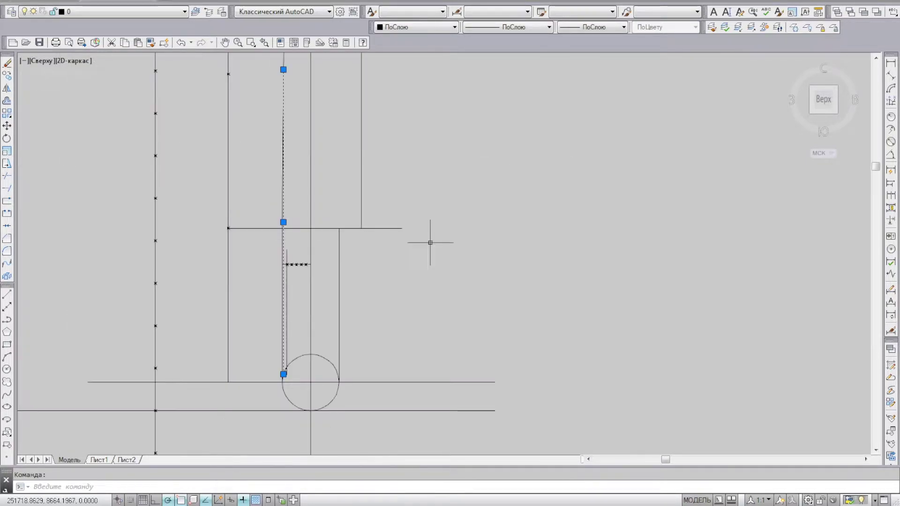
scroll(323, 236, "down", 4)
scroll(318, 225, "up", 2)
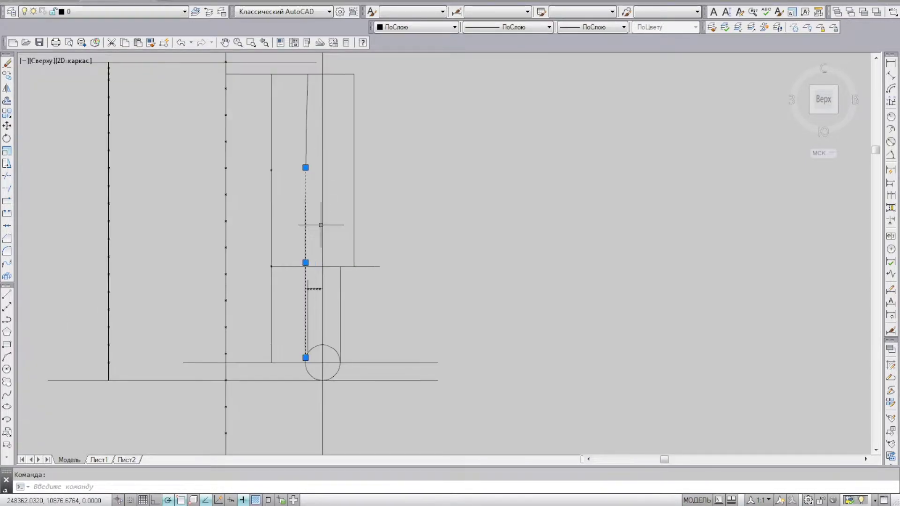
scroll(306, 242, "up", 3)
key("Delete")
scroll(332, 240, "down", 1)
scroll(279, 220, "up", 4)
Erase the X-marked segments, remaining leftover pieces and the right vertical guide line
left_click(382, 287)
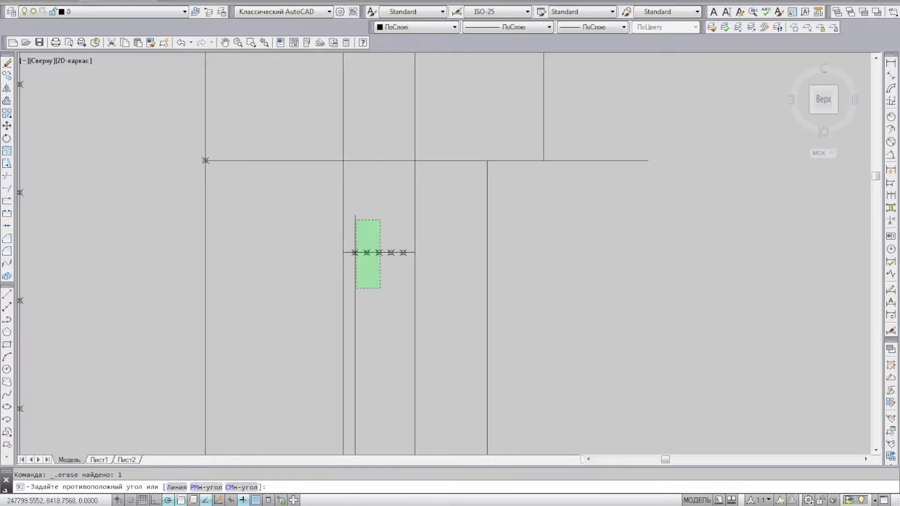
left_click(356, 217)
key("Delete")
left_click(305, 201)
left_click(485, 294)
key("Delete")
scroll(350, 225, "down", 5)
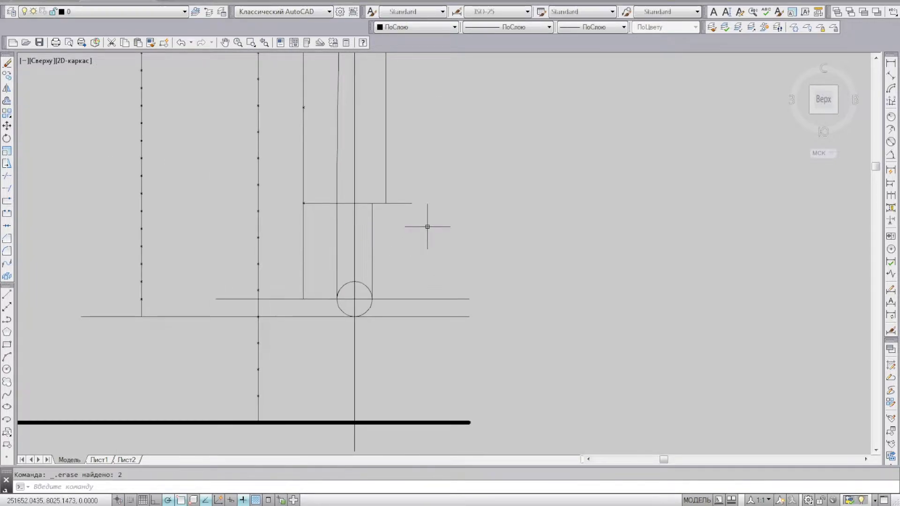
middle_click_drag(428, 225, 352, 295)
left_click(341, 238)
Mirror the curved shaft edge about the column axis, keeping the original
left_click(299, 201)
key("Delete")
left_click(262, 201)
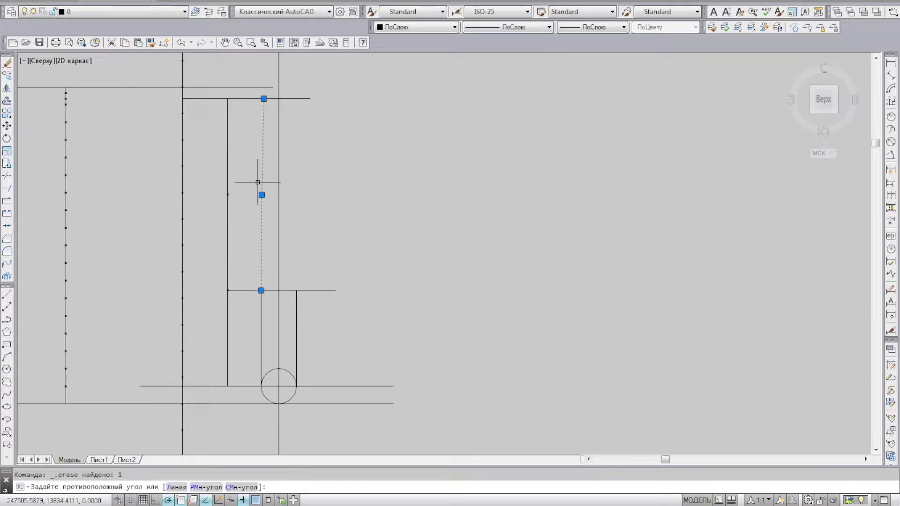
left_click(6, 88)
left_click(278, 160)
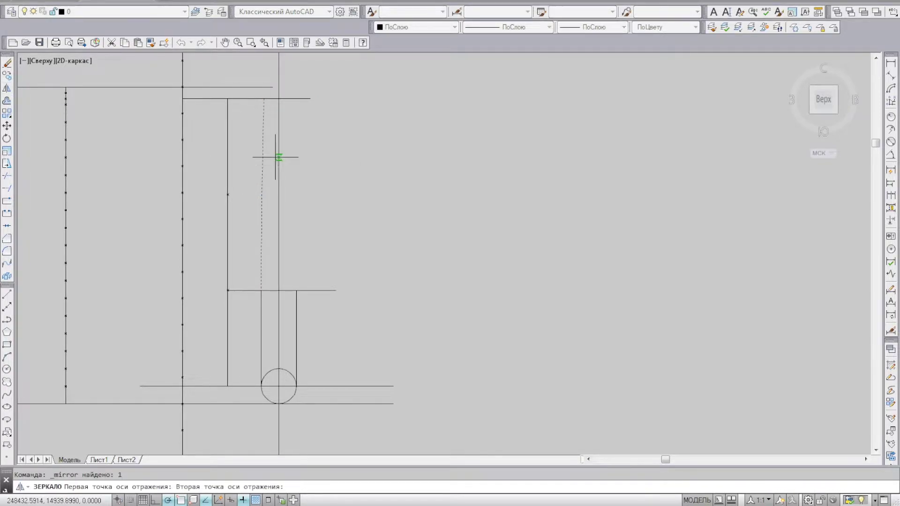
left_click(278, 140)
key("Return")
scroll(305, 243, "down", 3)
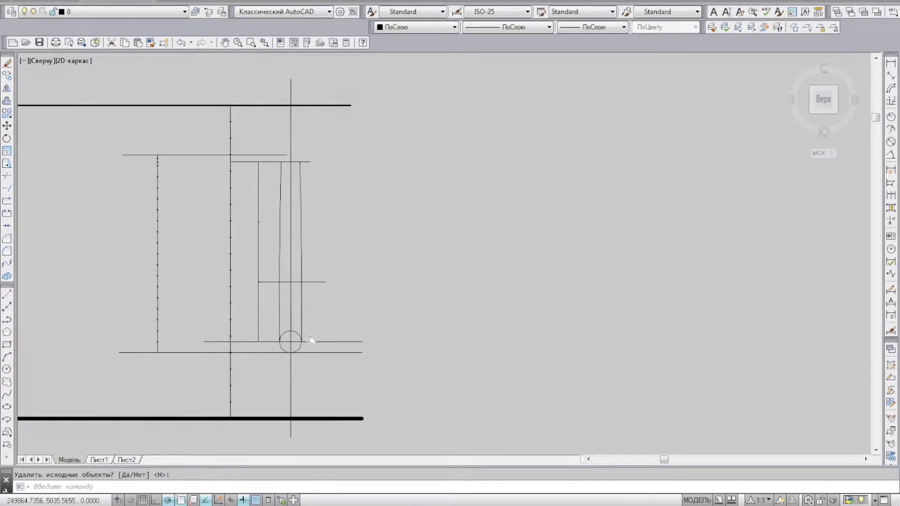
middle_click_drag(292, 216, 322, 135)
middle_click_drag(348, 287, 347, 305)
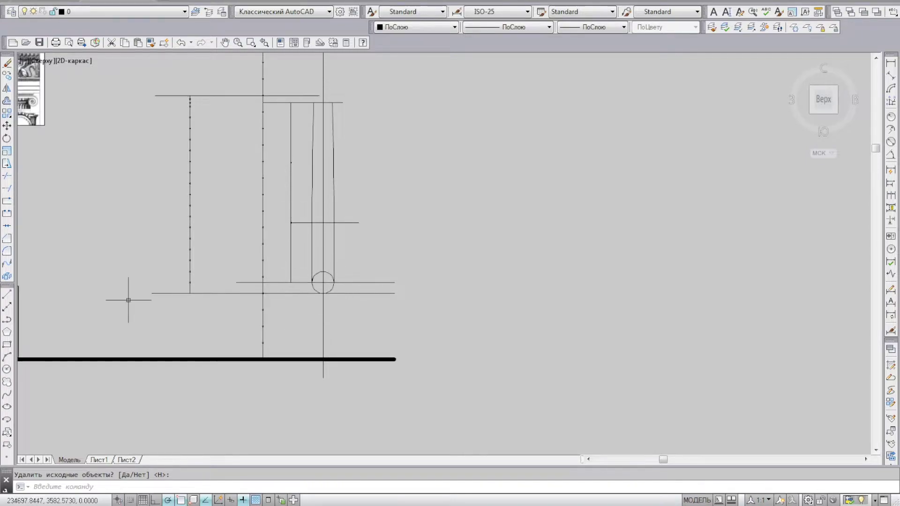
middle_click_drag(366, 192, 404, 213)
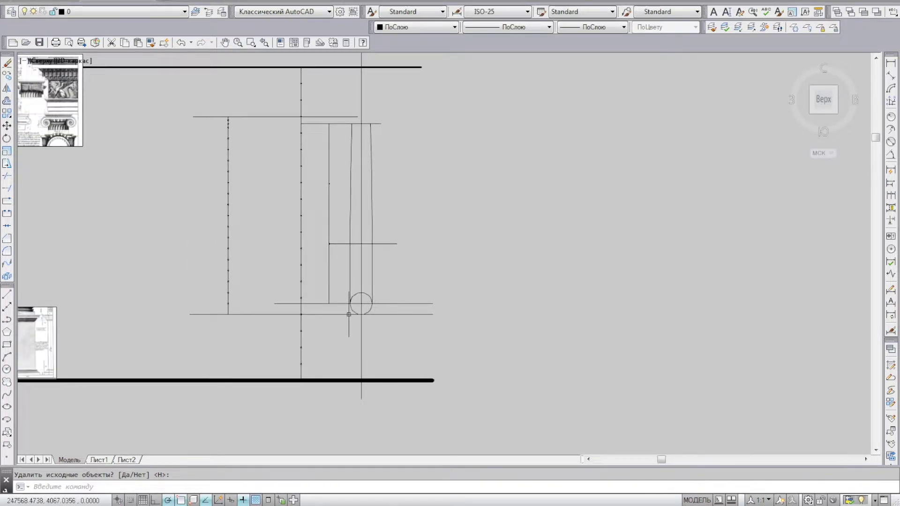
scroll(340, 291, "up", 3)
scroll(446, 282, "down", 5)
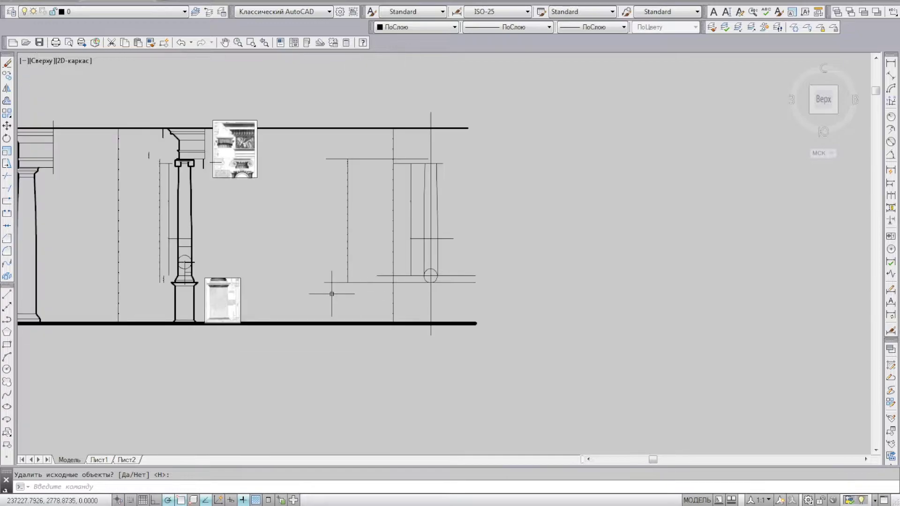
scroll(282, 296, "up", 3)
scroll(297, 297, "up", 3)
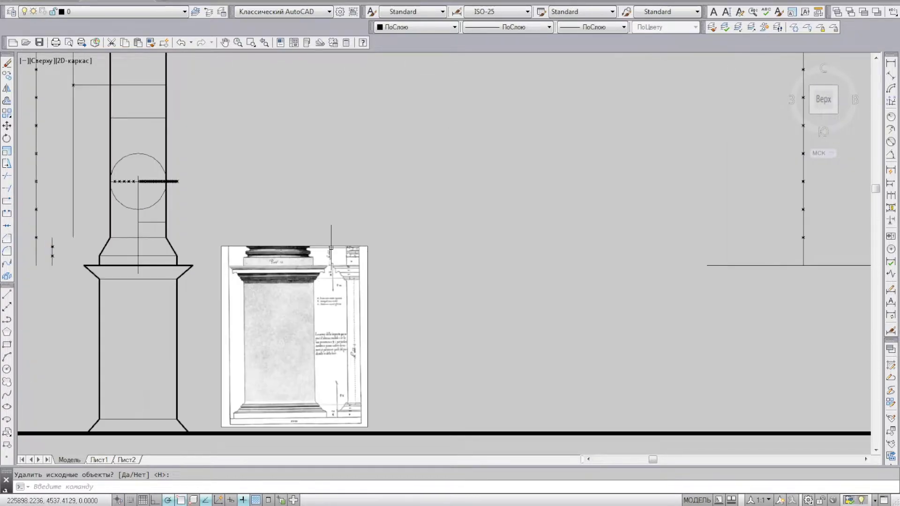
scroll(357, 272, "up", 4)
scroll(427, 338, "down", 4)
scroll(452, 201, "down", 5)
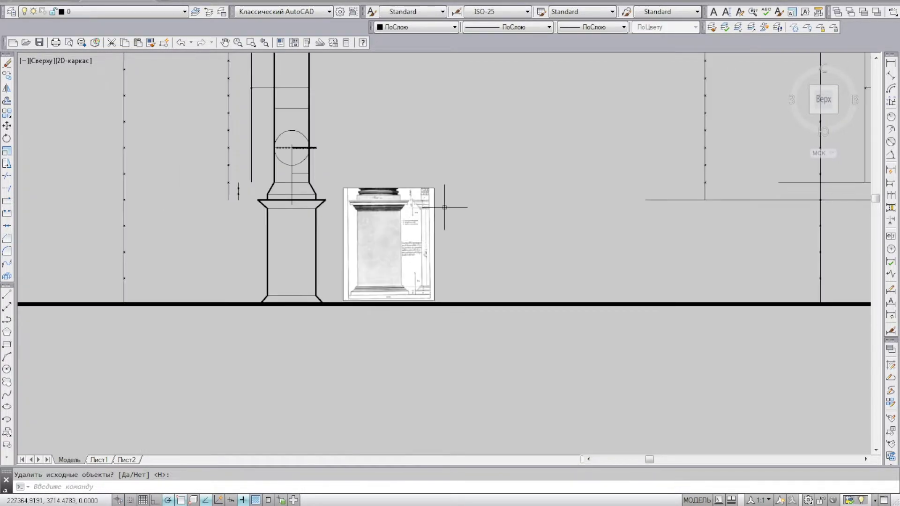
scroll(458, 188, "up", 3)
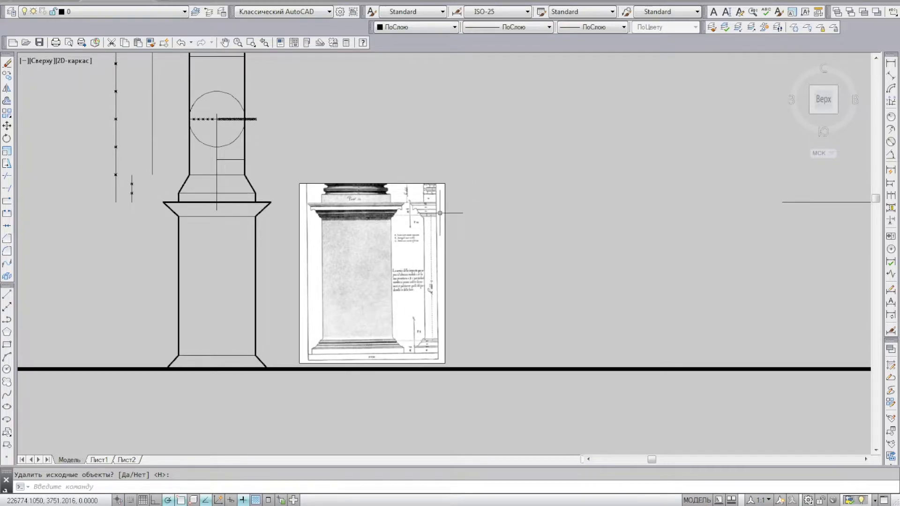
scroll(441, 187, "up", 4)
middle_click_drag(434, 229, 375, 144)
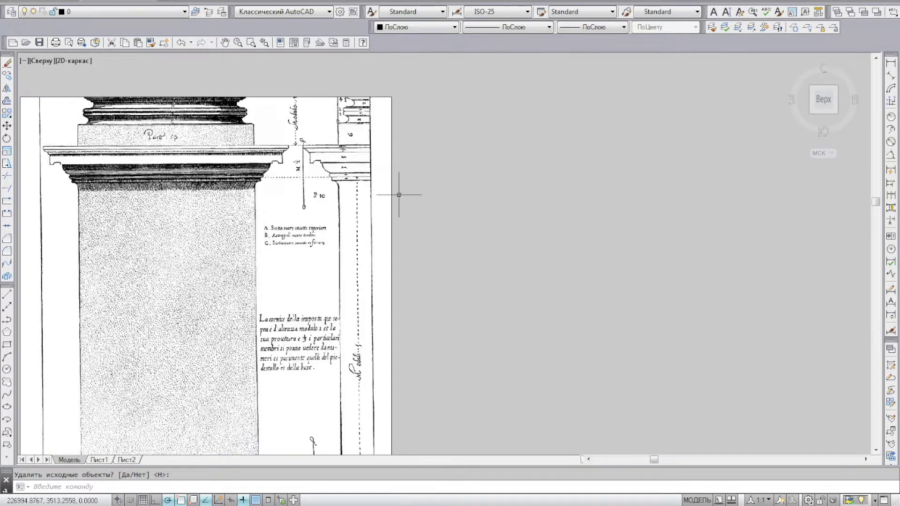
scroll(343, 178, "down", 10)
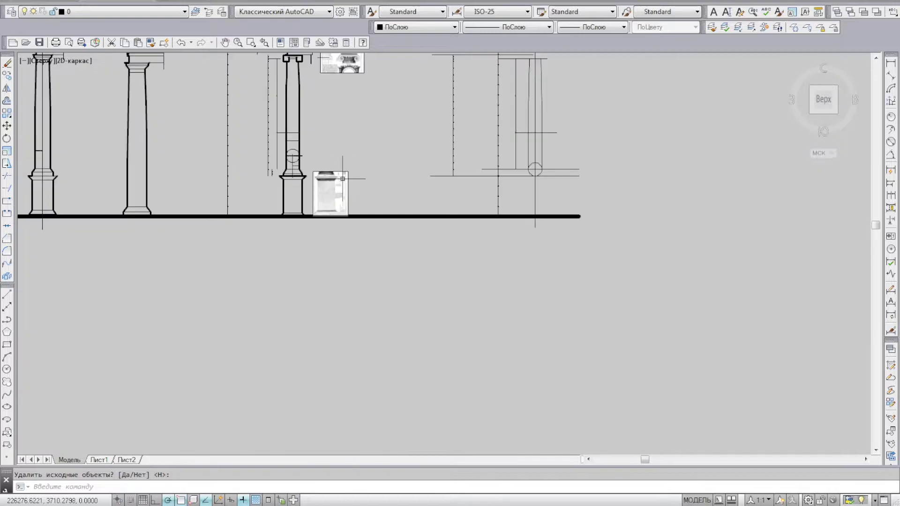
scroll(312, 168, "up", 5)
scroll(370, 196, "up", 2)
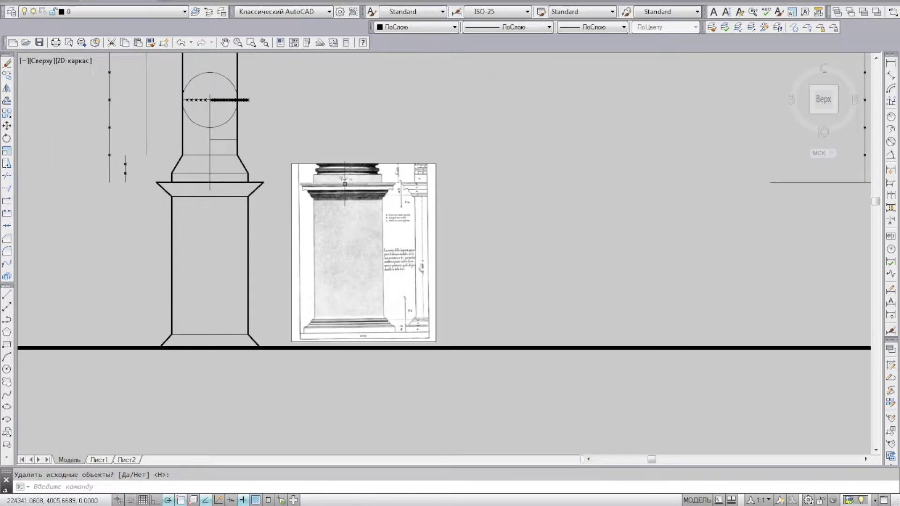
middle_click_drag(253, 115, 242, 251)
scroll(244, 169, "down", 5)
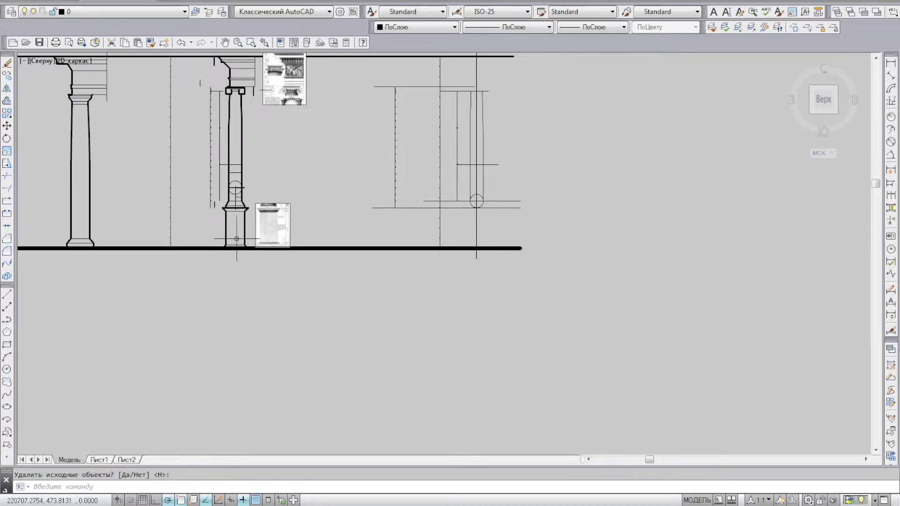
scroll(260, 208, "up", 5)
scroll(337, 223, "down", 5)
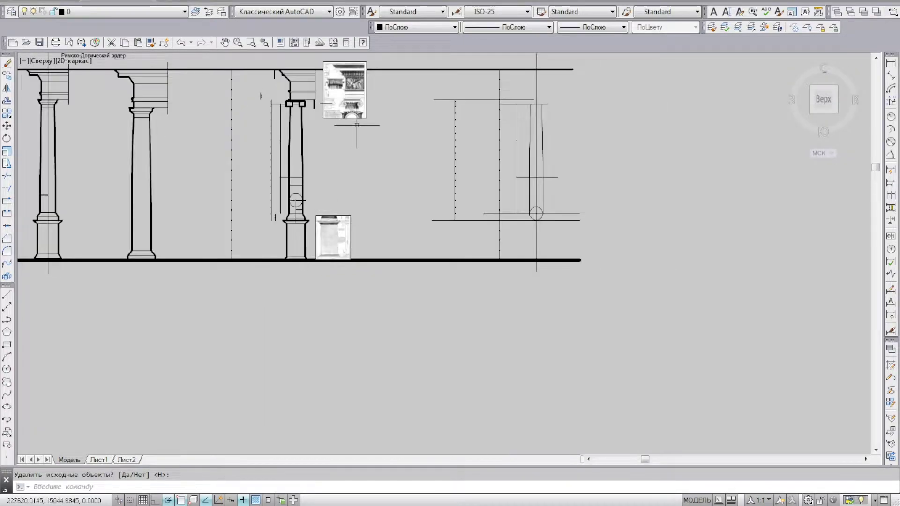
scroll(341, 198, "up", 4)
scroll(341, 198, "up", 4)
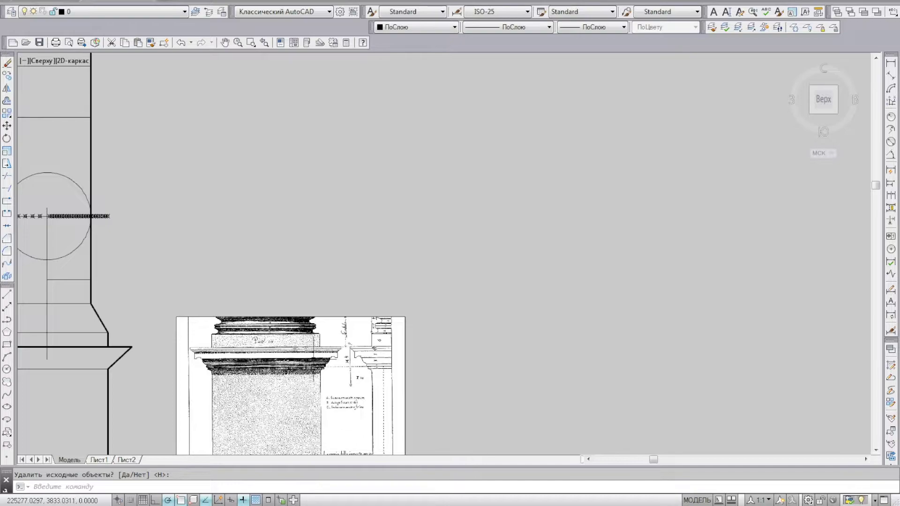
scroll(249, 355, "up", 6)
scroll(273, 244, "down", 2)
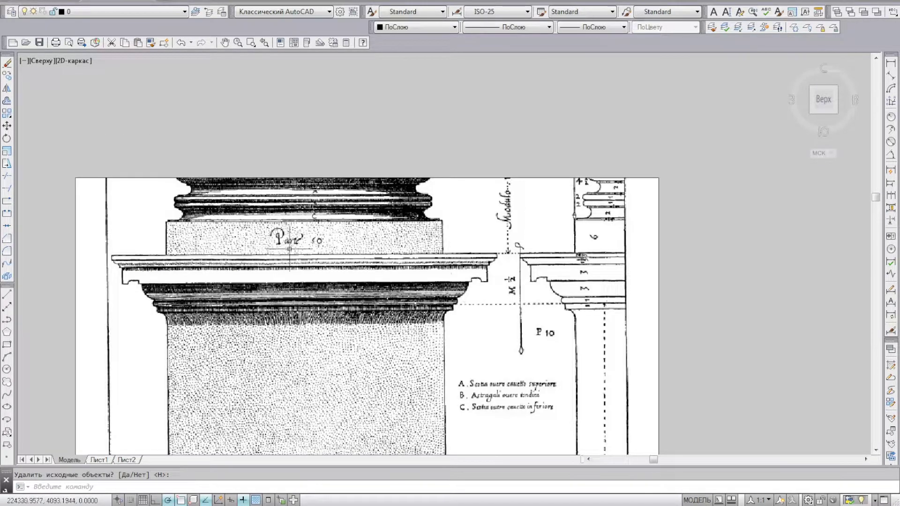
scroll(289, 249, "down", 6)
scroll(298, 249, "down", 3)
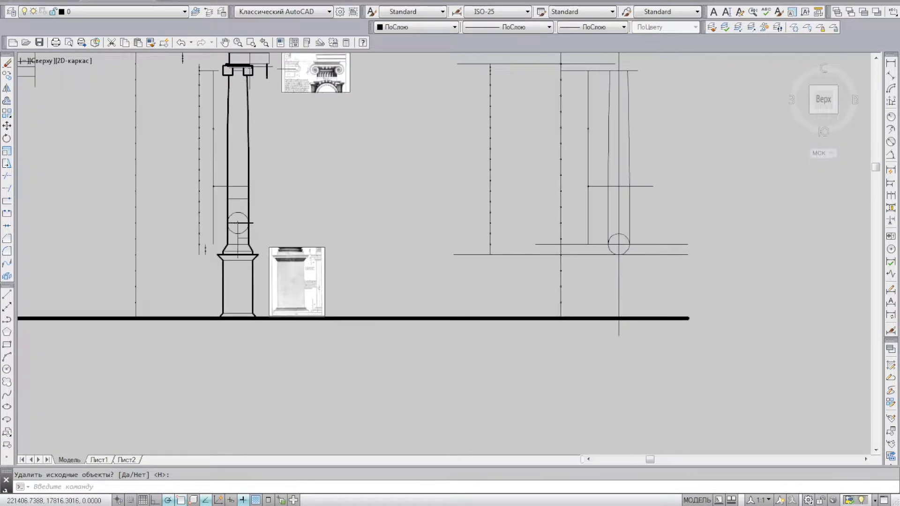
scroll(304, 249, "up", 5)
scroll(303, 249, "up", 4)
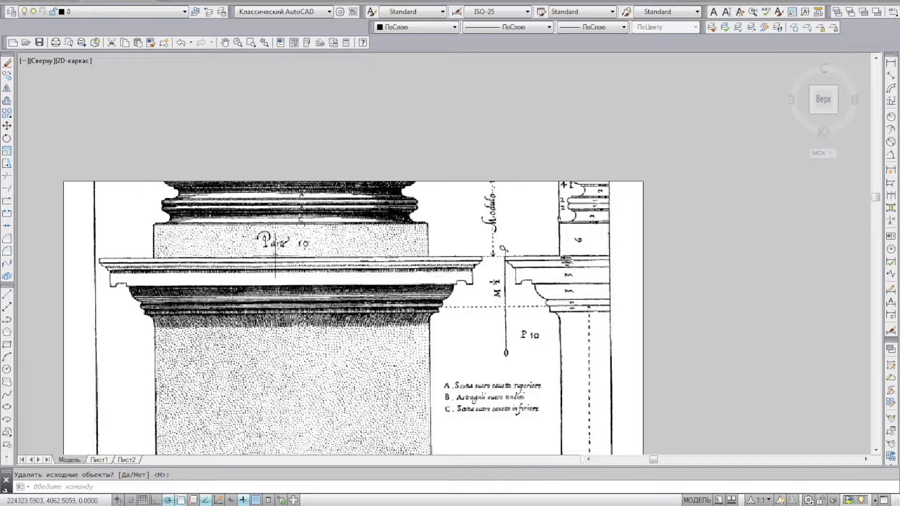
scroll(30, 129, "down", 5)
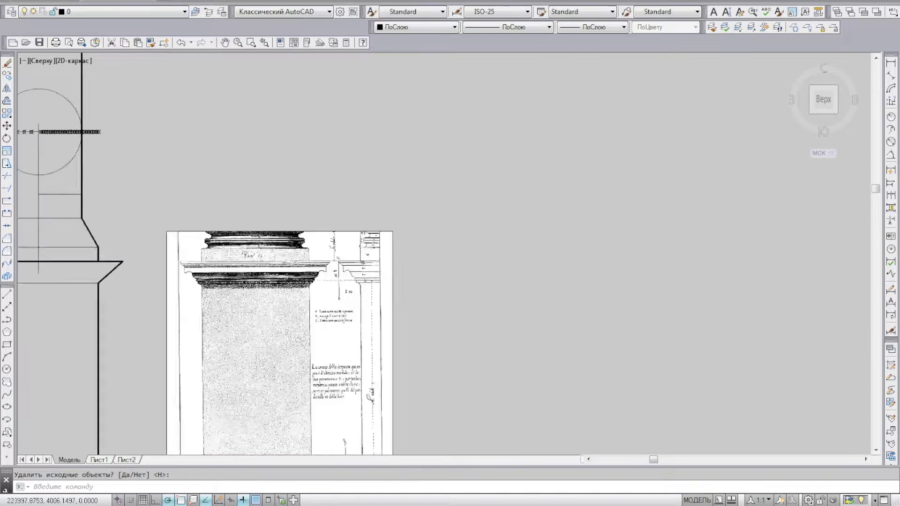
scroll(31, 197, "down", 3)
Draw a short horizontal line from the centre axis to the shaft's left outline above the circle
left_click(7, 294)
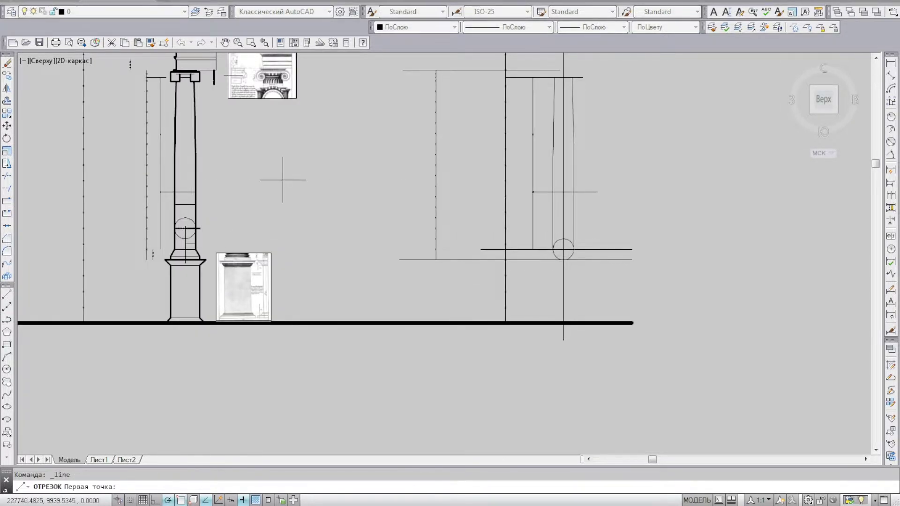
scroll(268, 247, "up", 1)
scroll(256, 260, "up", 3)
scroll(368, 249, "up", 2)
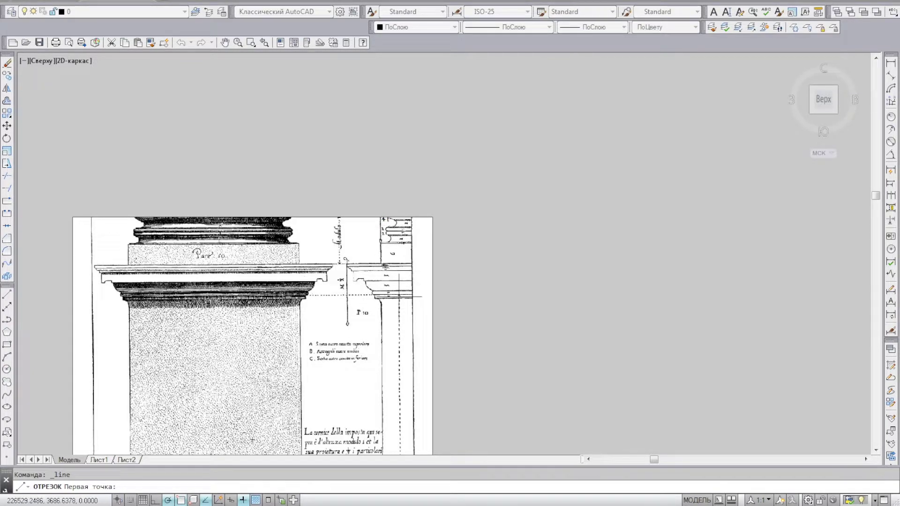
scroll(261, 196, "down", 5)
scroll(267, 173, "up", 2)
scroll(275, 135, "up", 1)
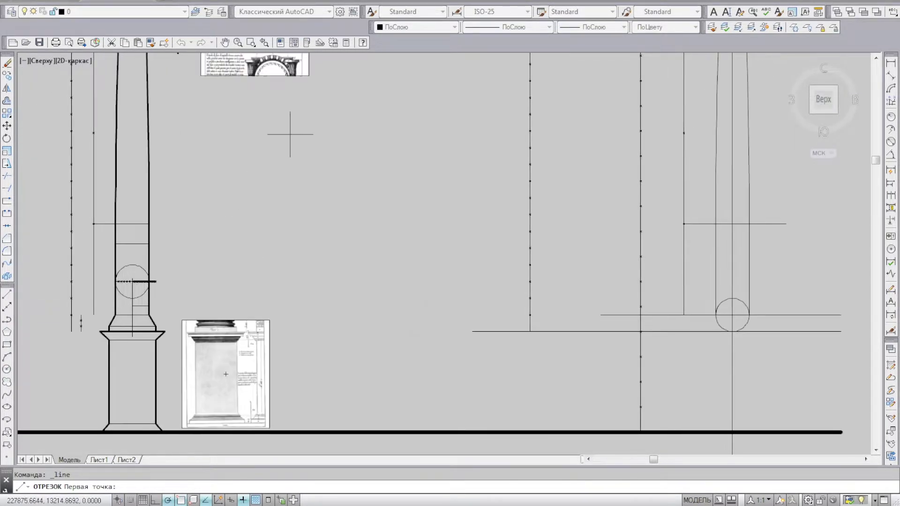
middle_click_drag(290, 135, 296, 224)
mouse_move(228, 402)
middle_mouse_down()
mouse_move(236, 343)
mouse_move(260, 300)
middle_mouse_up()
middle_click_drag(447, 229, 308, 234)
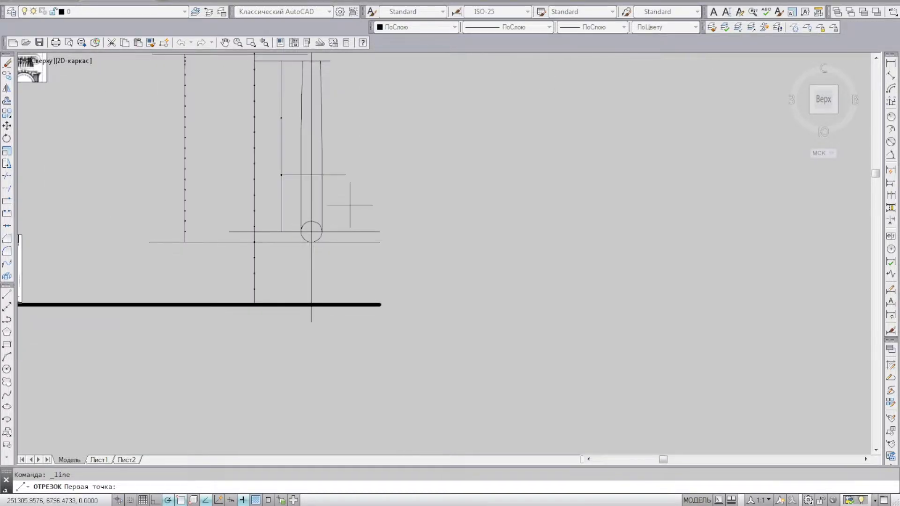
scroll(308, 233, "up", 3)
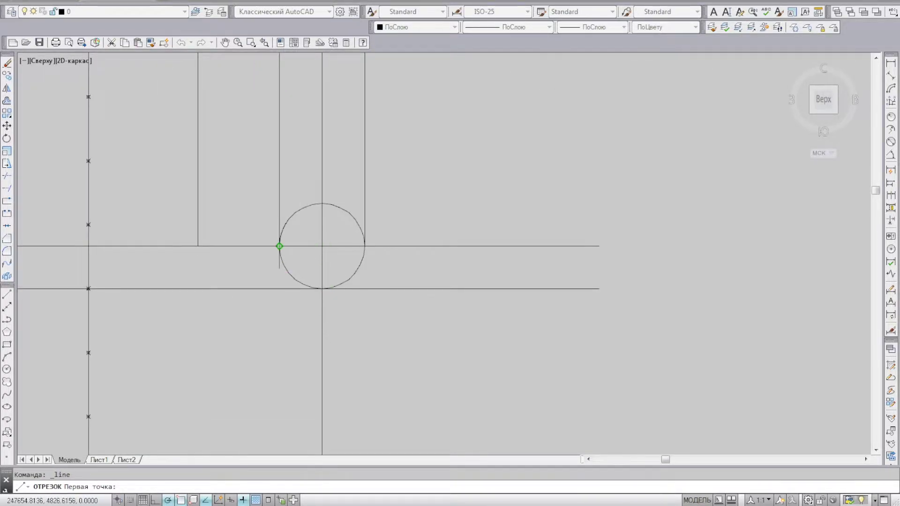
left_click(321, 155)
left_click(280, 155)
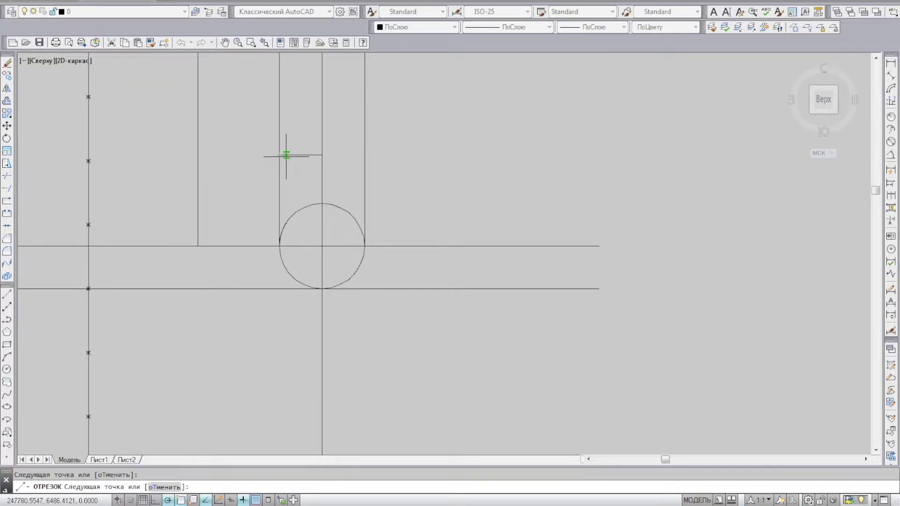
key("Return")
middle_click_drag(346, 171, 332, 261)
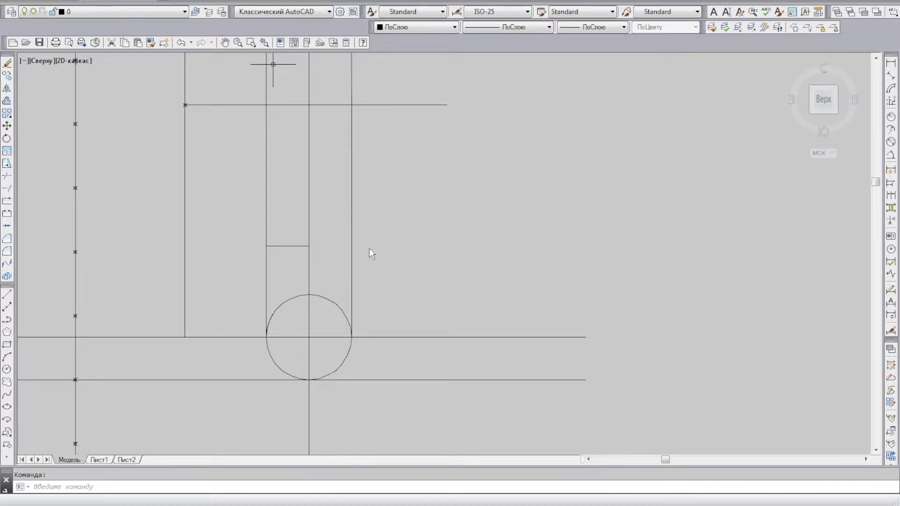
Divide the short line into 18 equal parts and zoom in to check them
left_click(299, 246)
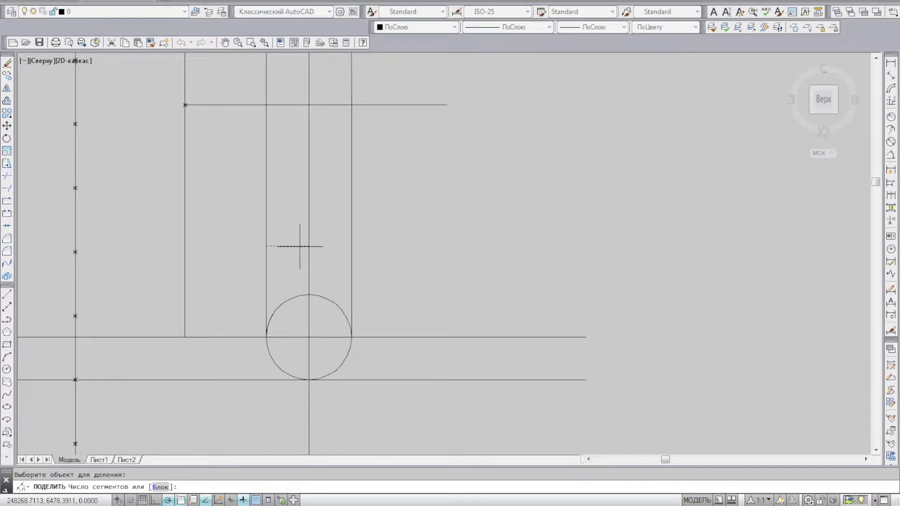
type("18")
key("Return")
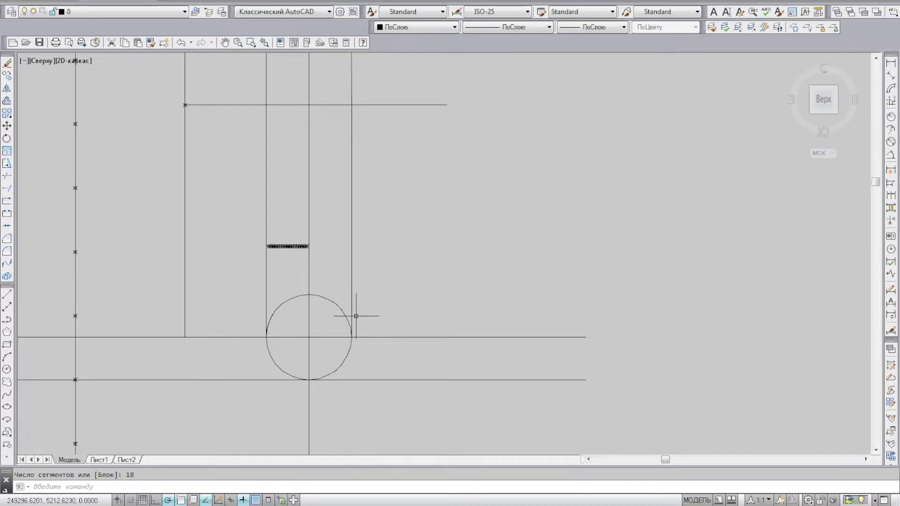
scroll(305, 267, "up", 6)
scroll(333, 188, "up", 2)
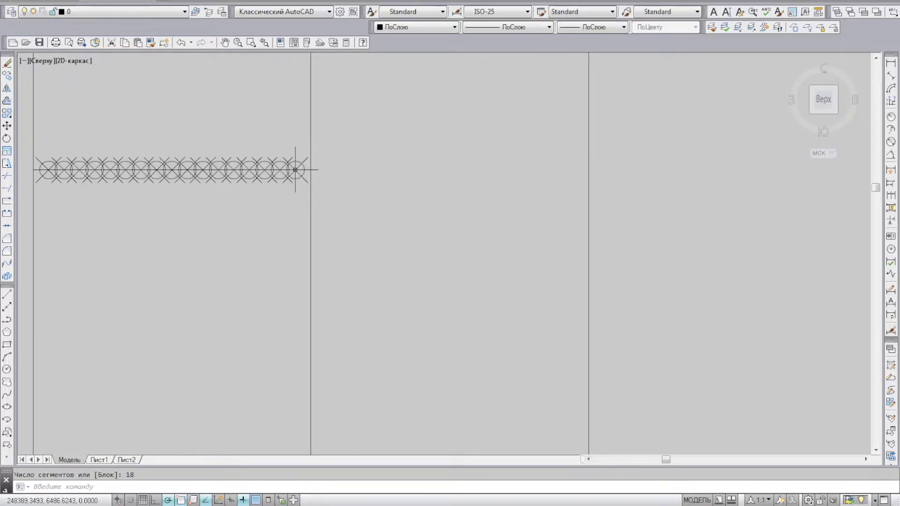
scroll(358, 174, "down", 4)
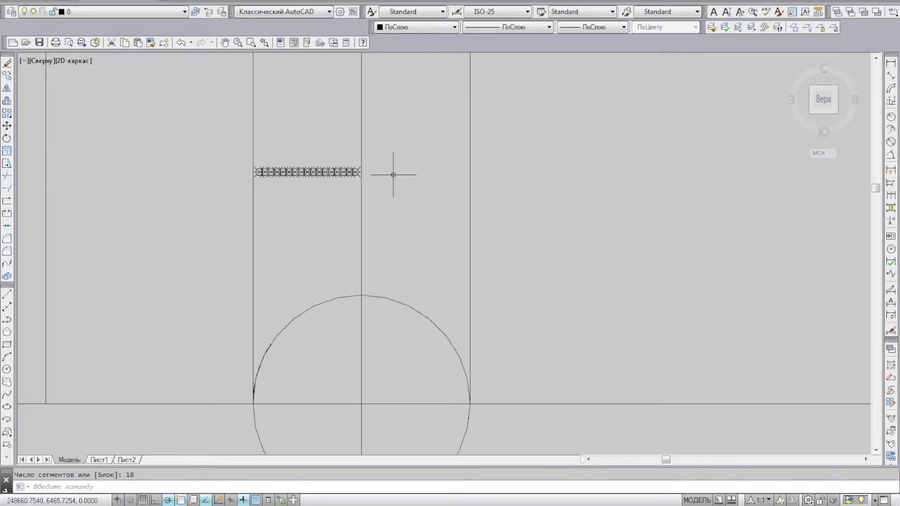
scroll(392, 176, "down", 4)
scroll(392, 177, "down", 2)
scroll(161, 218, "up", 2)
scroll(199, 190, "up", 3)
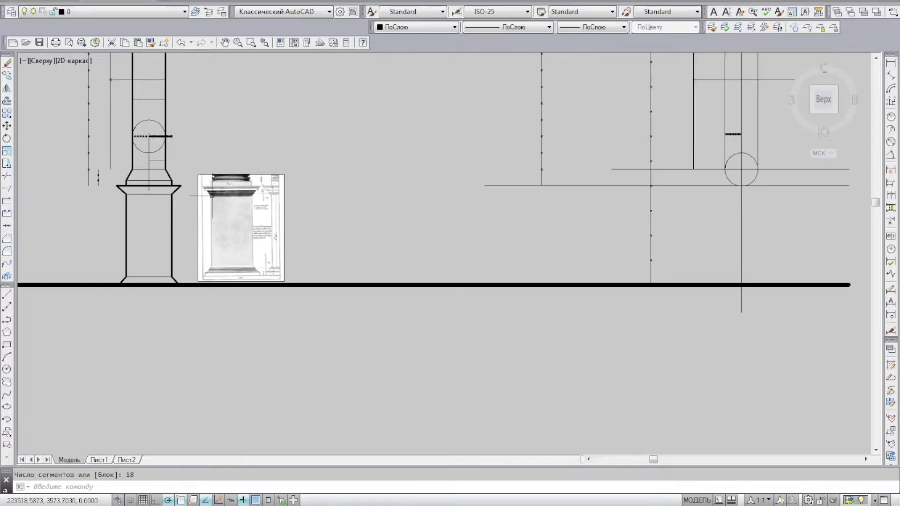
scroll(217, 202, "up", 4)
scroll(255, 171, "up", 4)
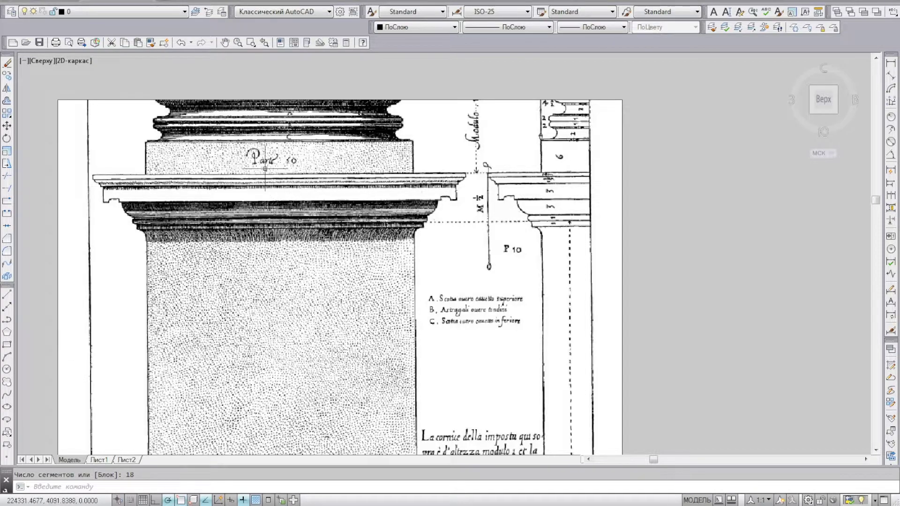
Pan back to centre the base circle and shaft lines in view
scroll(239, 173, "down", 8)
middle_click_drag(638, 133, 327, 132)
scroll(478, 158, "up", 4)
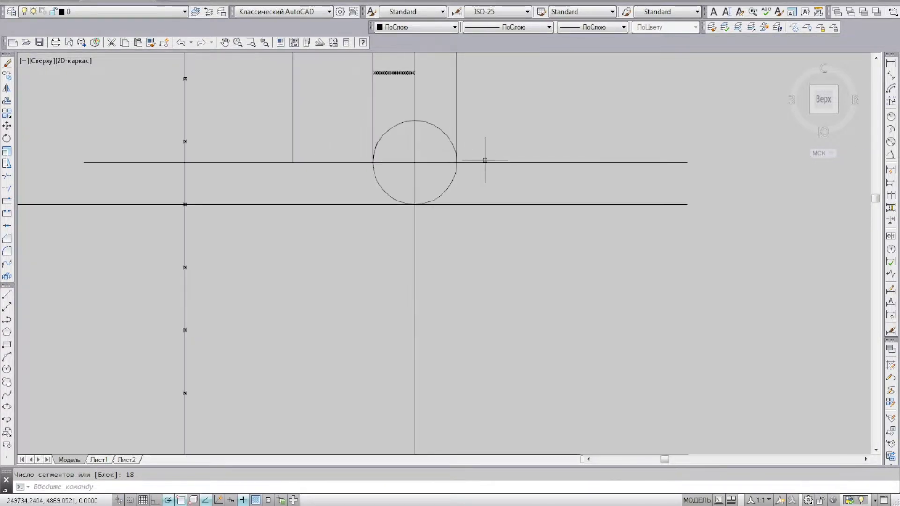
middle_click_drag(484, 159, 371, 257)
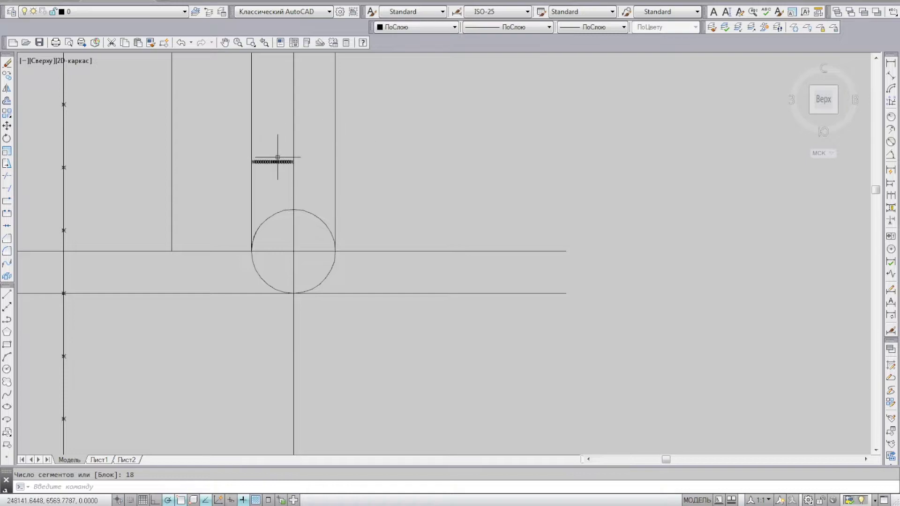
scroll(278, 158, "up", 2)
scroll(263, 159, "up", 2)
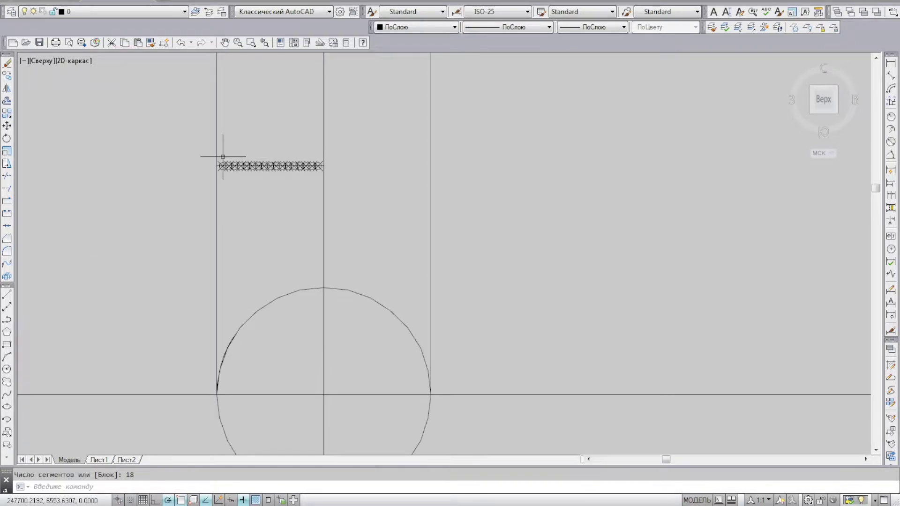
scroll(256, 150, "up", 2)
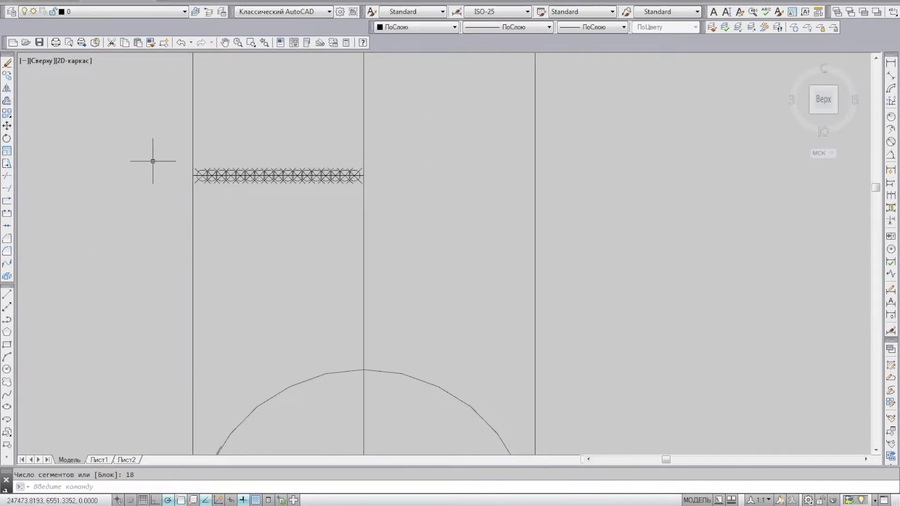
Copy the 18-part division points from the left shaft edge into the shaft's right half
left_click(136, 142)
left_click(435, 211)
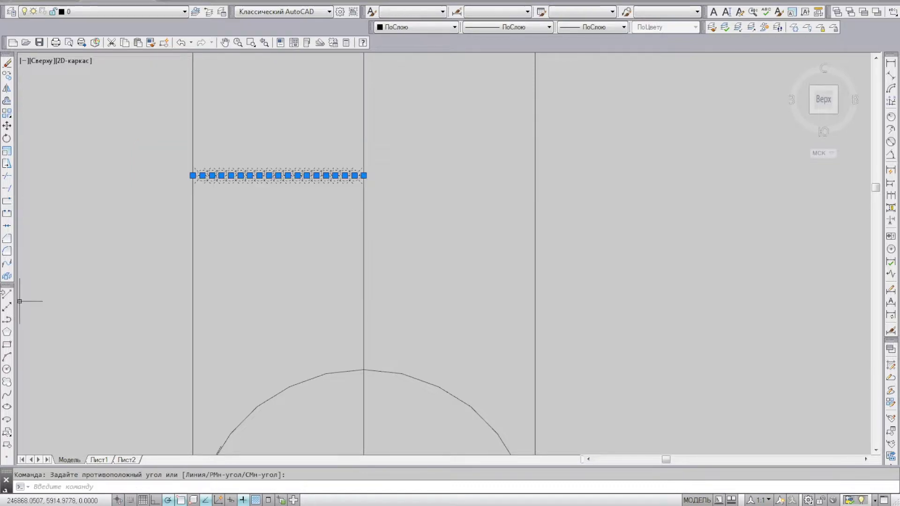
left_click(7, 75)
left_click(192, 121)
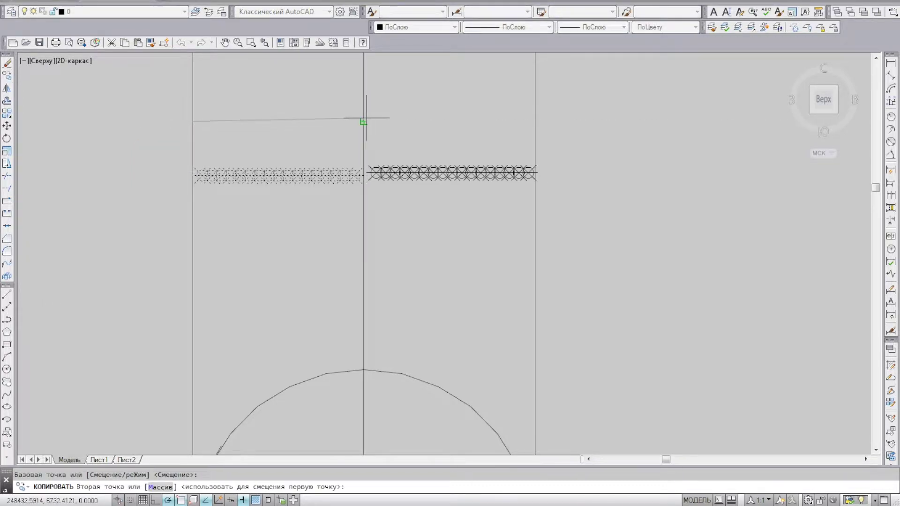
left_click(366, 118)
key("Return")
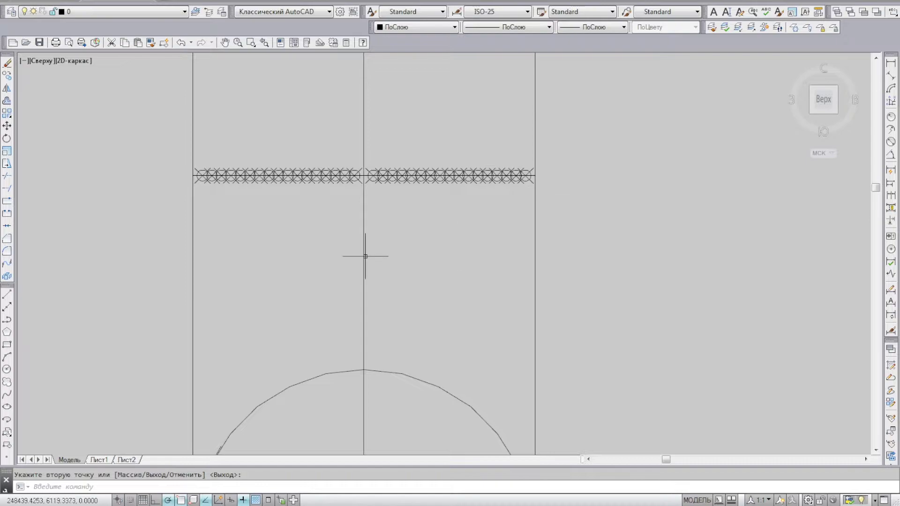
Window-select the right-half division points, cancelling a stray line command
mouse_move(643, 176)
middle_mouse_down()
mouse_move(569, 197)
mouse_move(483, 199)
middle_mouse_up()
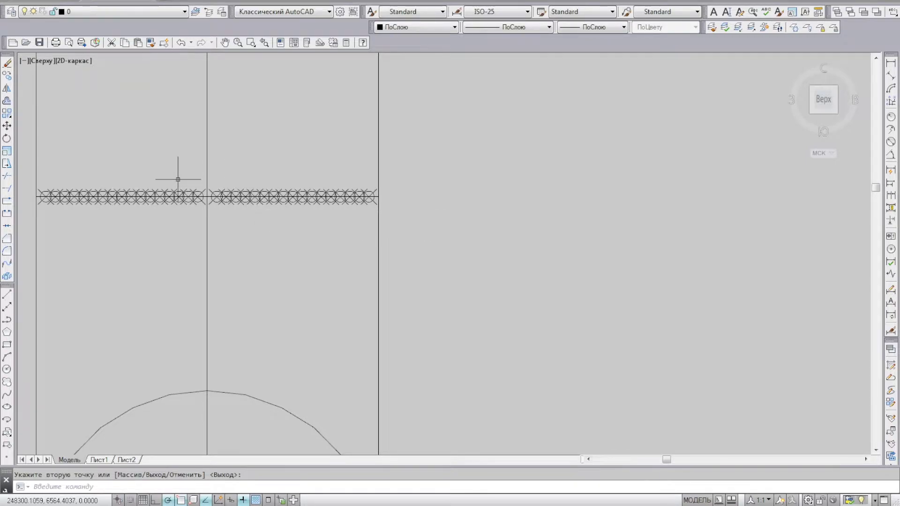
key("Return")
left_click(201, 172)
left_click(464, 254)
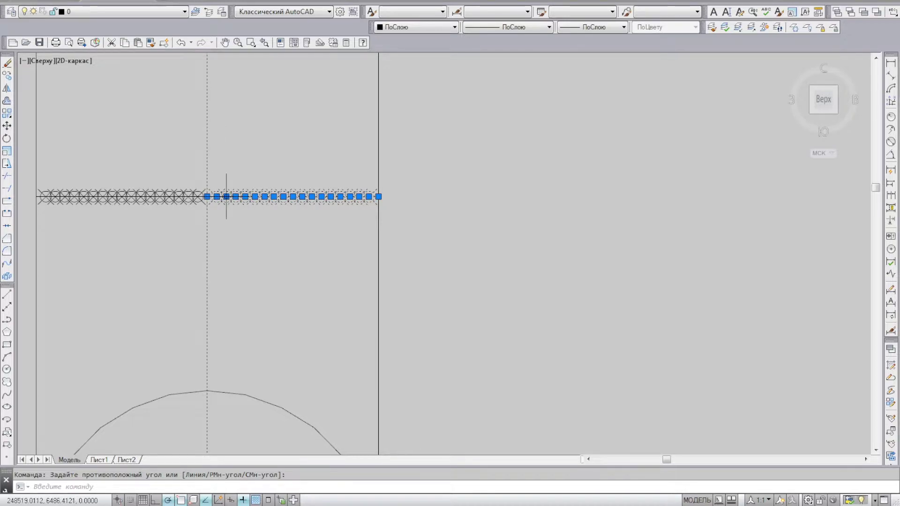
left_click(7, 294)
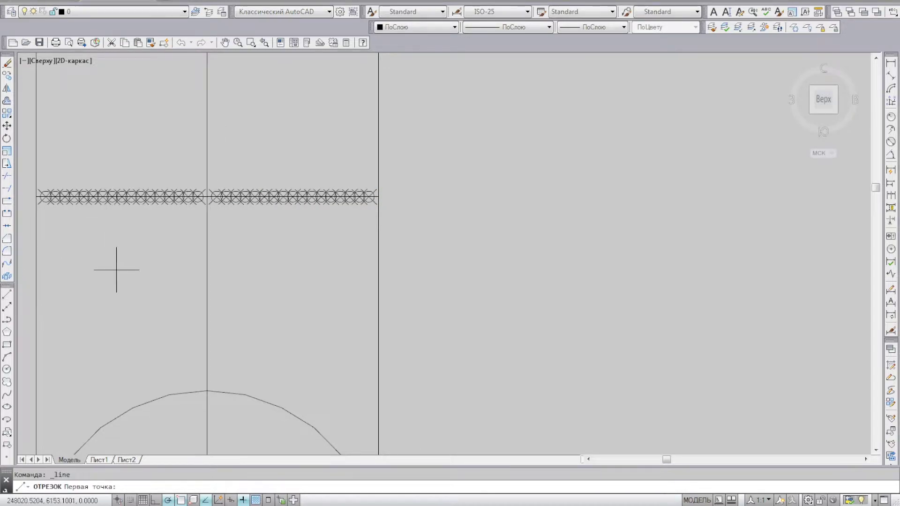
scroll(201, 197, "up", 2)
scroll(206, 206, "up", 2)
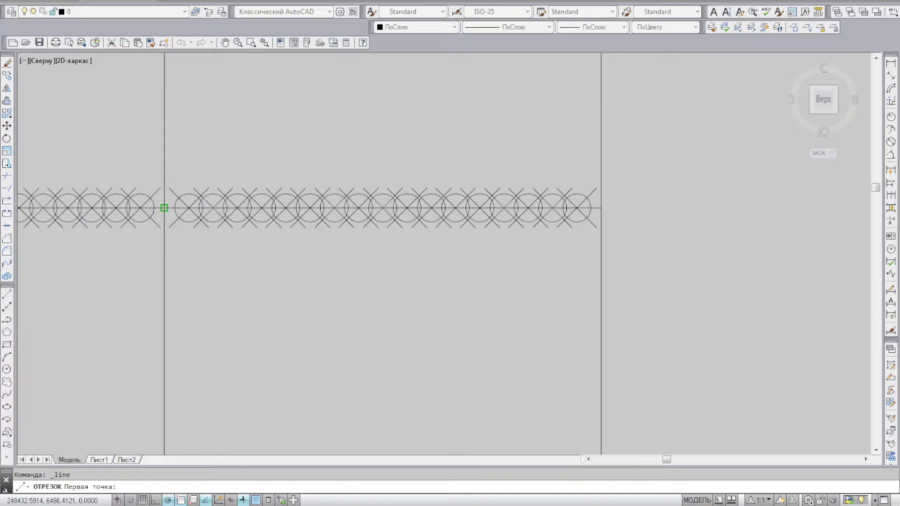
key("Escape")
Copy the right-half row of points onward, starting at the shaft's right edge
left_click(154, 158)
left_click(701, 314)
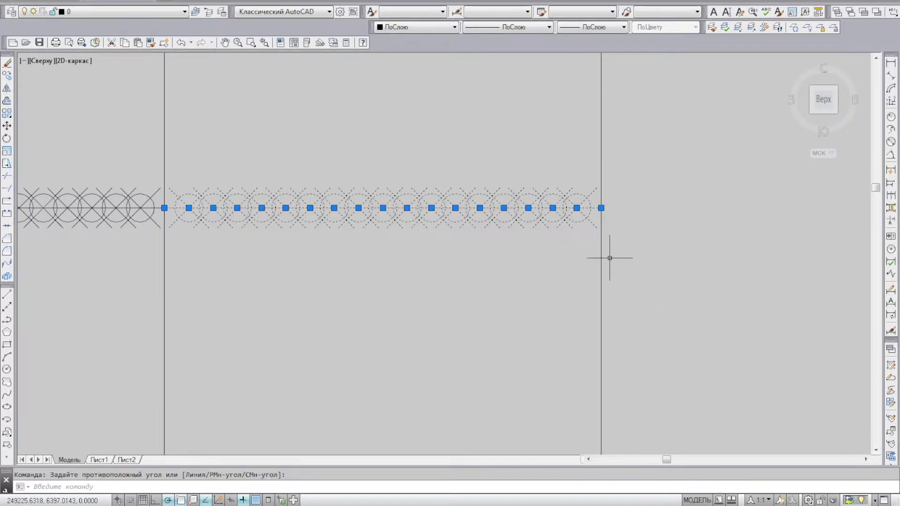
left_click(617, 278)
left_click(697, 284)
left_click(6, 75)
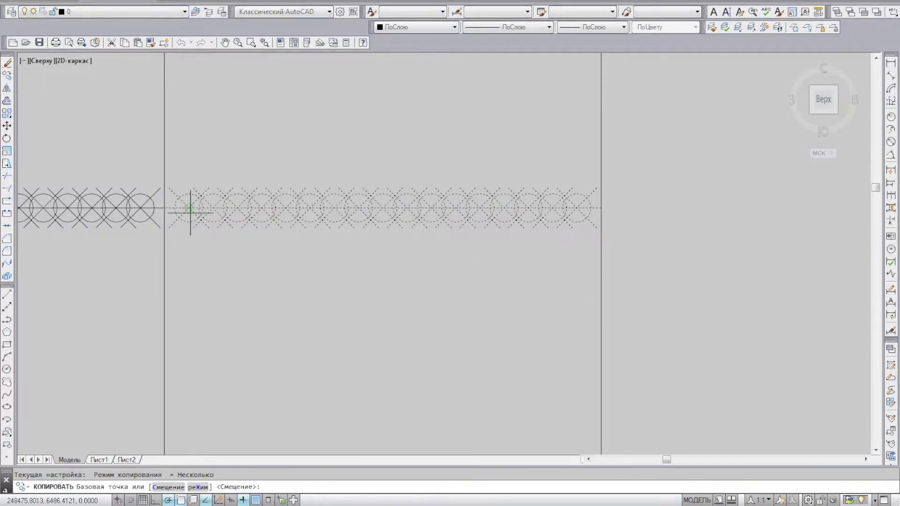
left_click(164, 208)
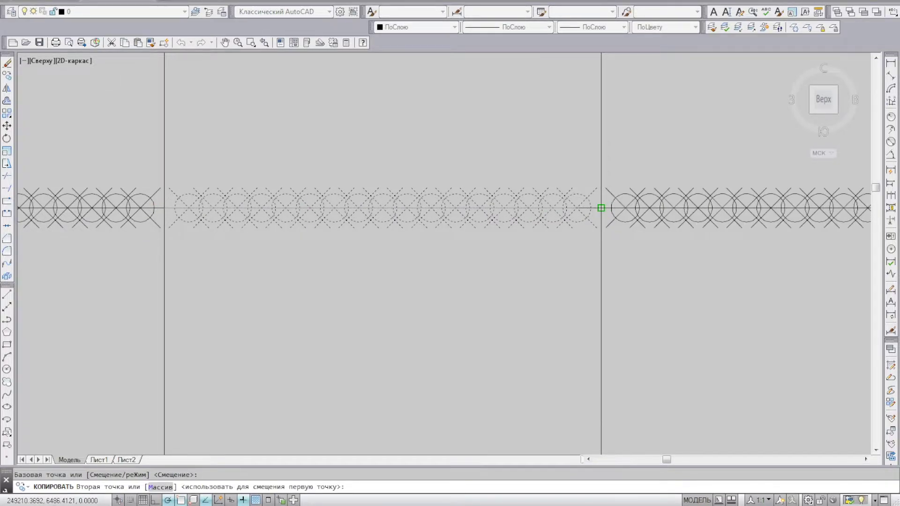
left_click(601, 207)
scroll(562, 207, "down", 3)
scroll(482, 222, "up", 2)
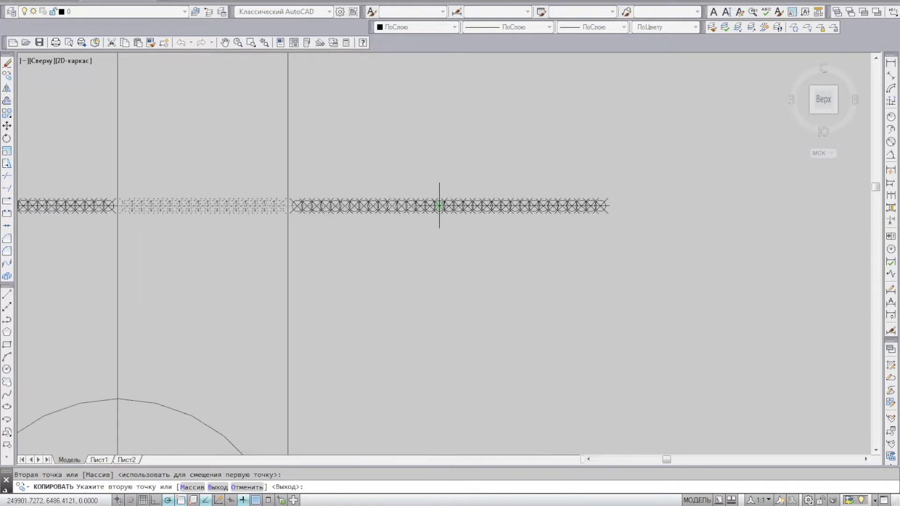
scroll(439, 201, "up", 1)
key("Escape")
Shorten the long line's right end with its grip and delete the surplus object
left_click(464, 204)
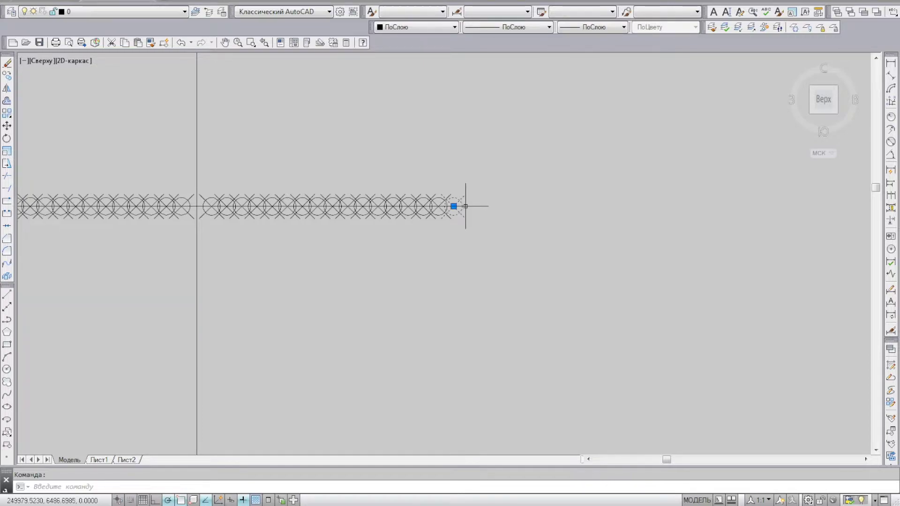
key("Escape")
left_click(466, 207)
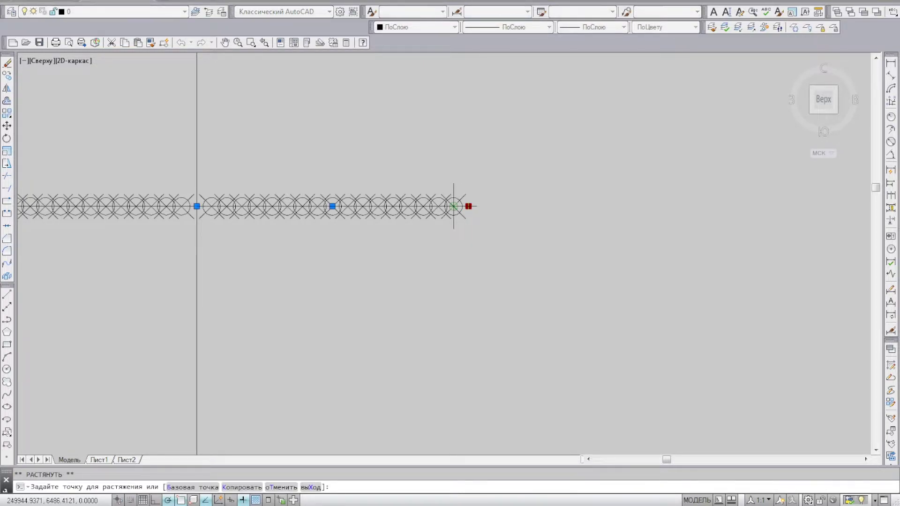
left_click(411, 207)
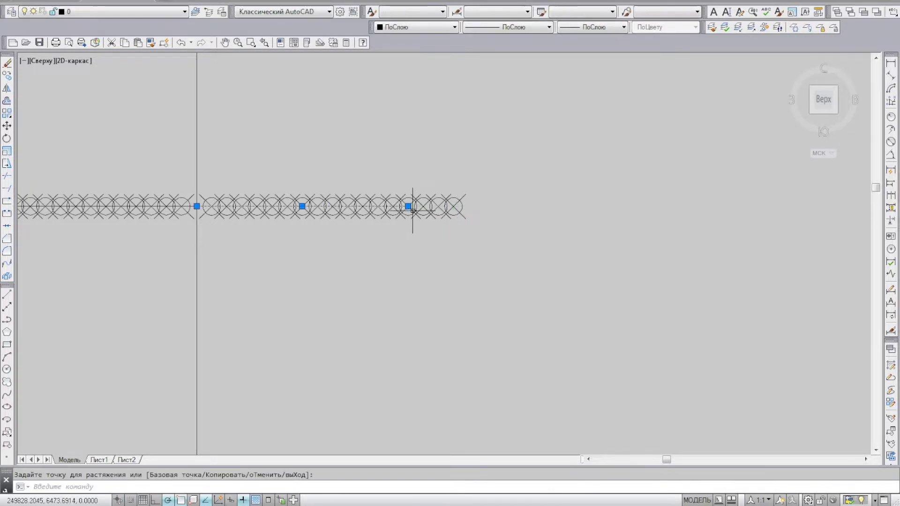
key("Delete")
Delete the leftover marks at the right end of the division row
left_click(481, 217)
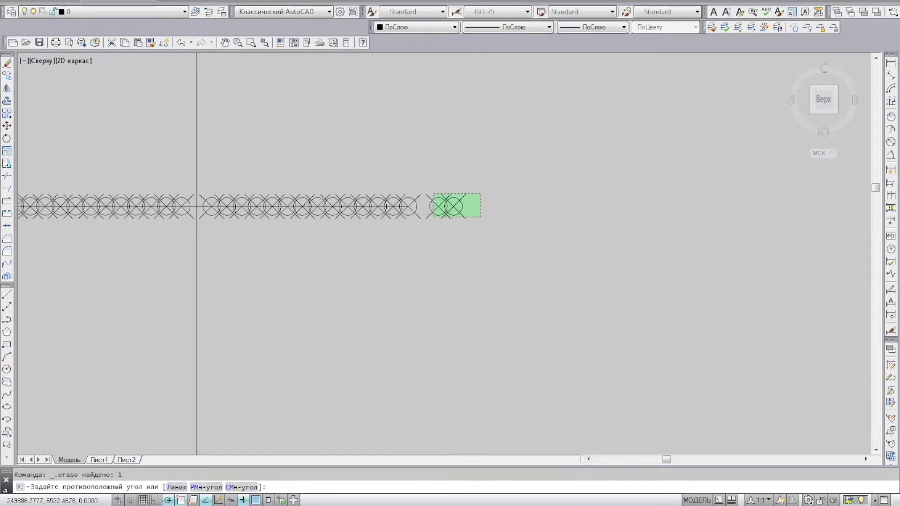
left_click(433, 193)
key("Delete")
scroll(476, 203, "down", 2)
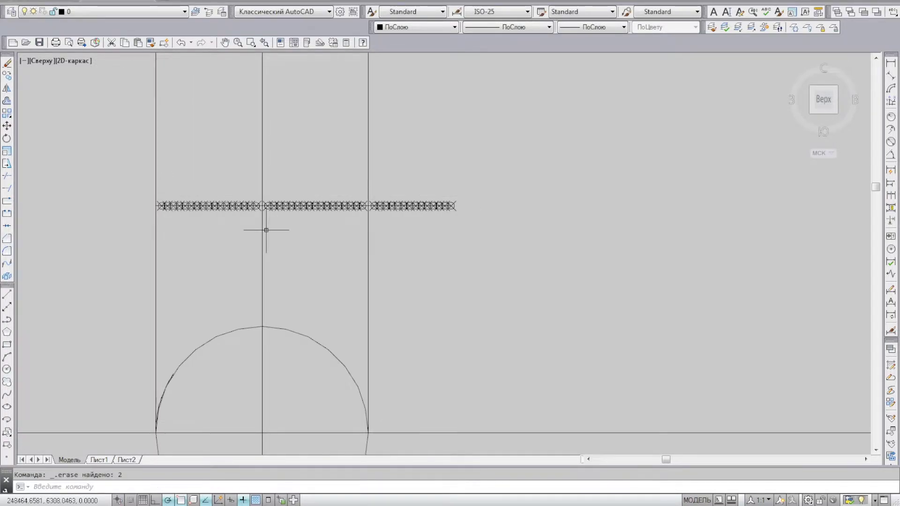
Select the whole point row and start a line from its left end
left_click(147, 181)
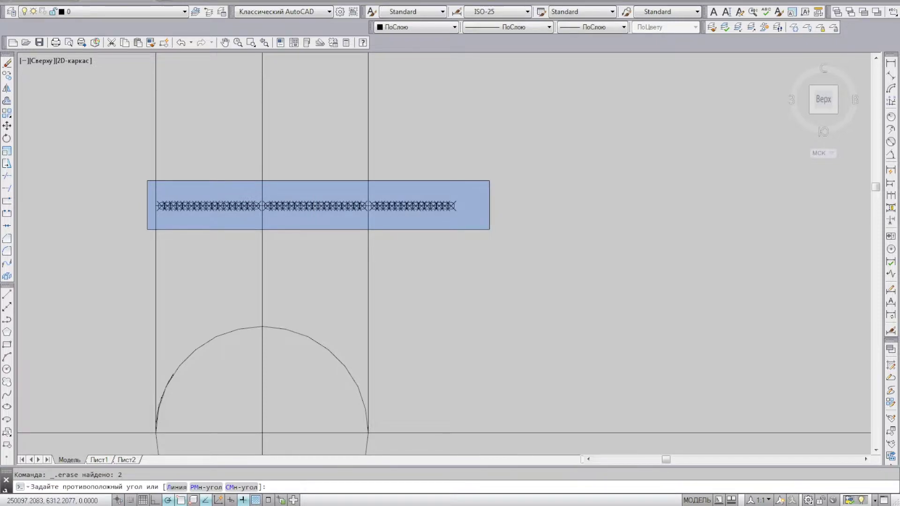
left_click(490, 229)
scroll(153, 199, "up", 2)
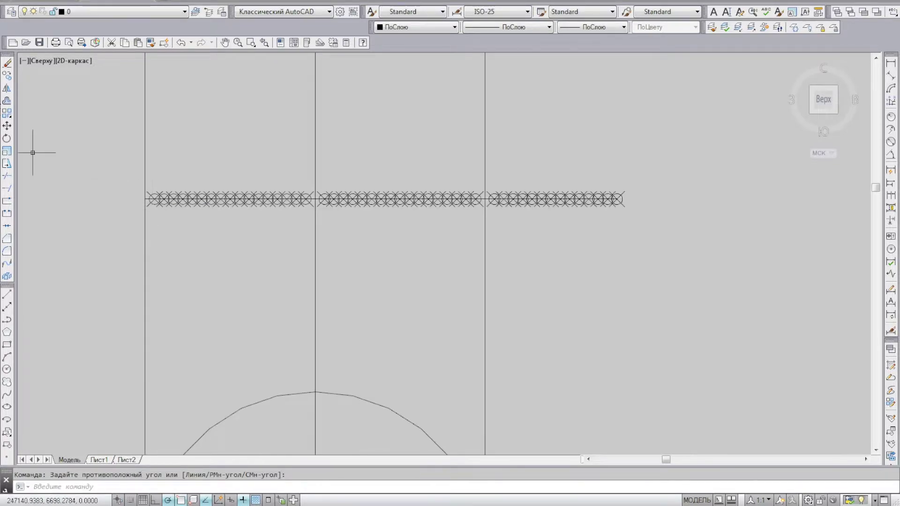
left_click(7, 294)
left_click(145, 199)
scroll(148, 199, "up", 2)
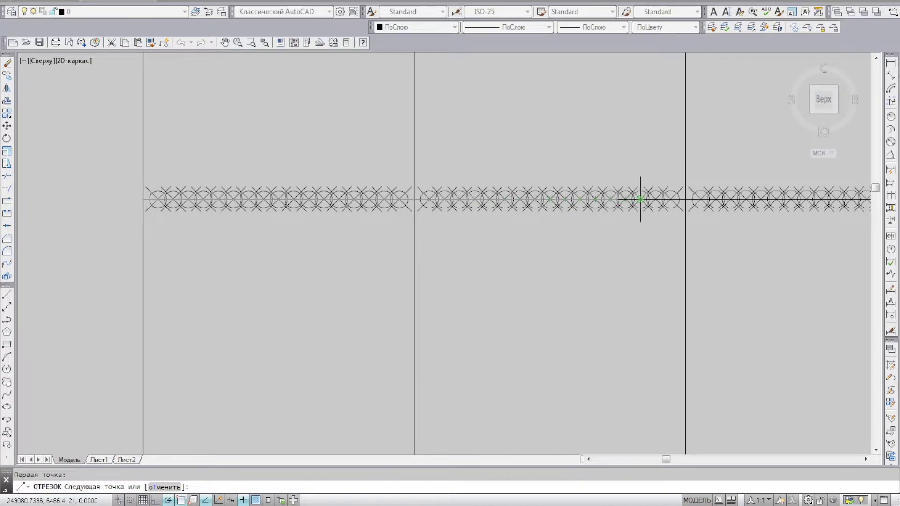
Draw a horizontal line along the hatch row
scroll(283, 230, "down", 3)
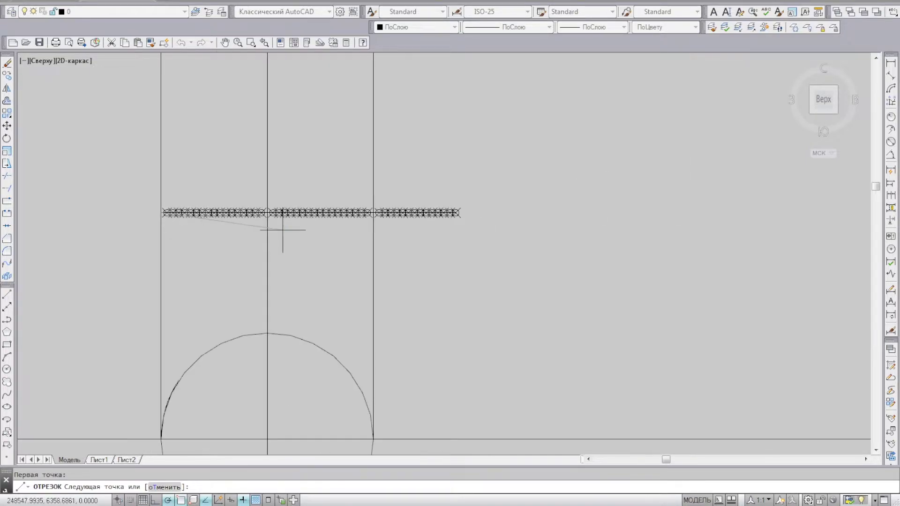
scroll(362, 201, "up", 3)
scroll(365, 225, "up", 3)
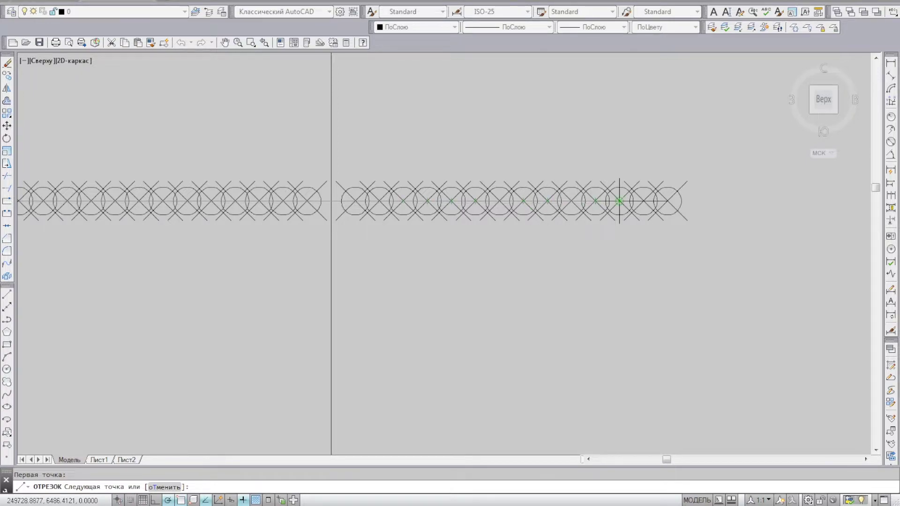
left_click(667, 201)
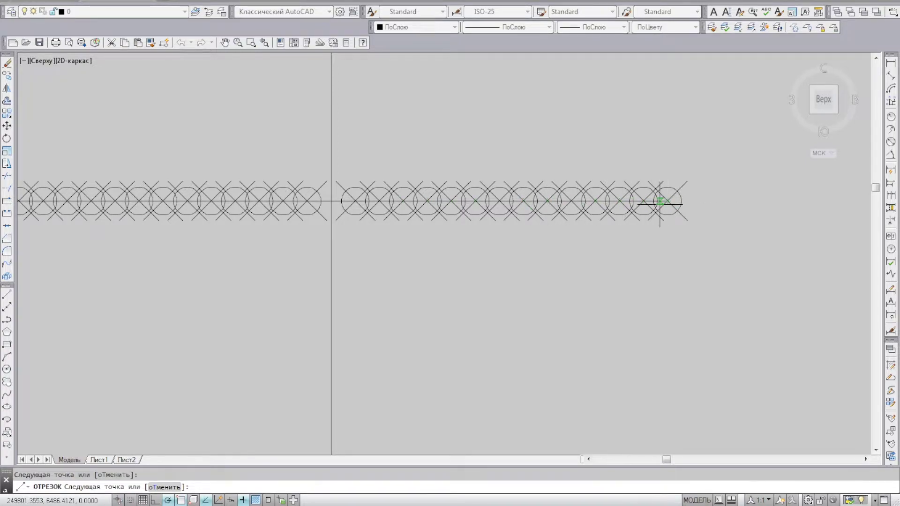
scroll(501, 201, "down", 5)
scroll(345, 217, "up", 3)
scroll(513, 141, "up", 5)
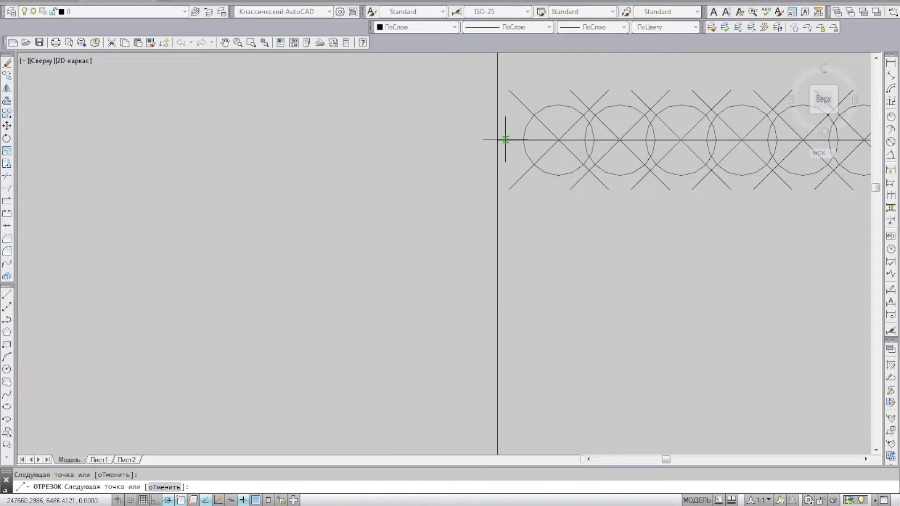
left_click(497, 140)
scroll(328, 139, "up", 3)
key("Return")
scroll(342, 138, "up", 5)
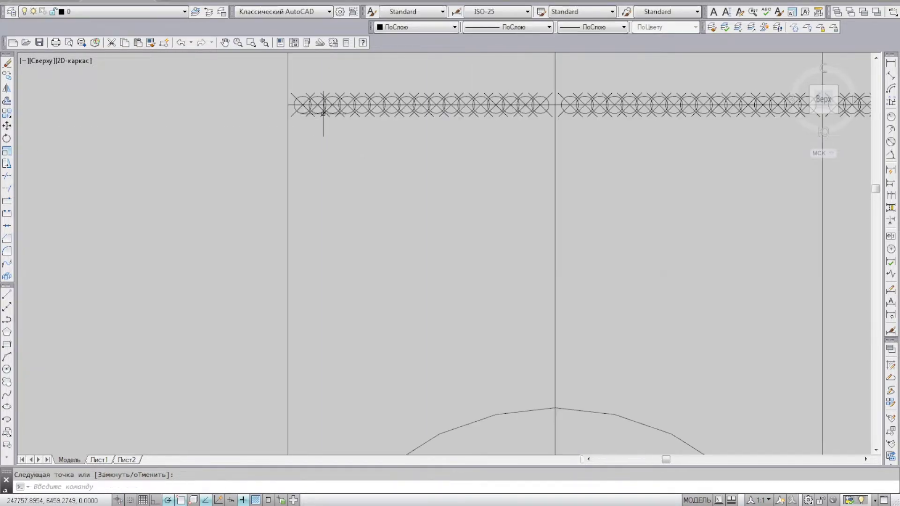
Move the hatch-row line down across the lower half of the base circle, nudging it lower
left_click(298, 104)
left_click(7, 126)
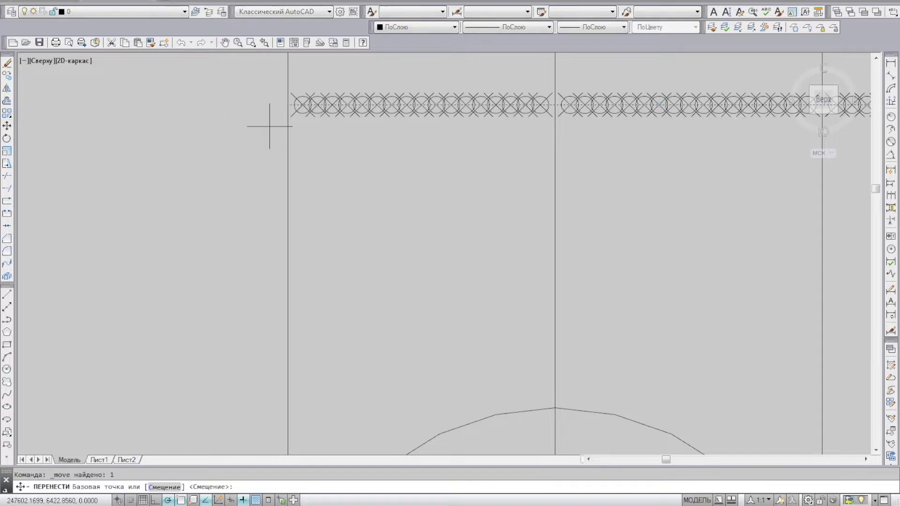
left_click(288, 105)
scroll(301, 120, "down", 5)
left_click(269, 280)
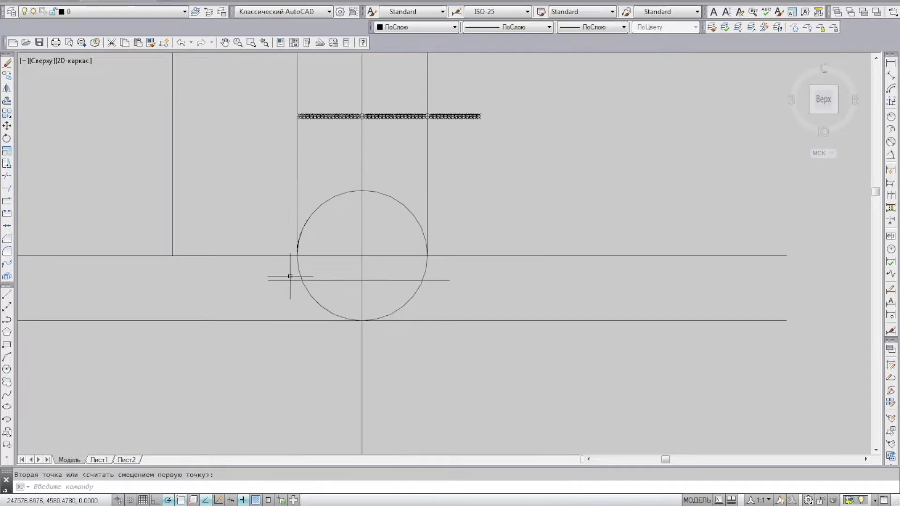
left_click(340, 275)
left_click(359, 280)
scroll(361, 281, "up", 5)
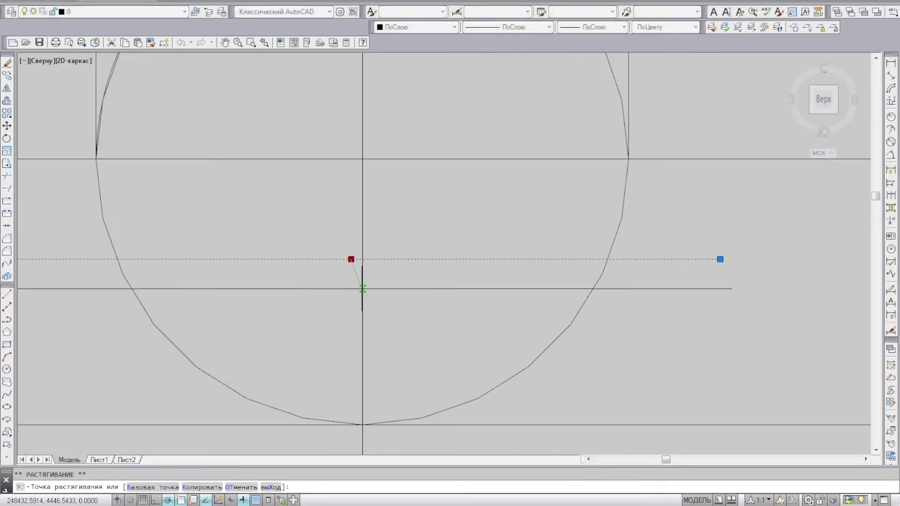
left_click(361, 286)
scroll(376, 235, "down", 5)
left_click(6, 296)
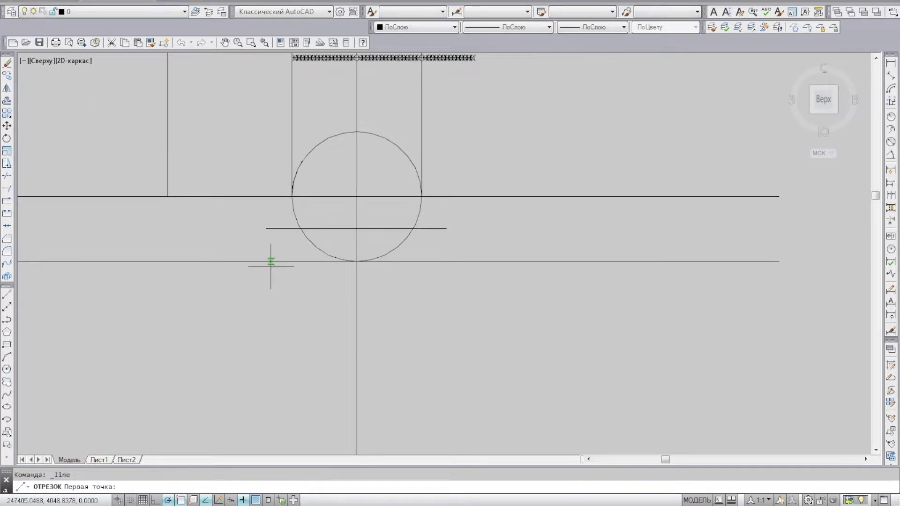
scroll(535, 211, "down", 6)
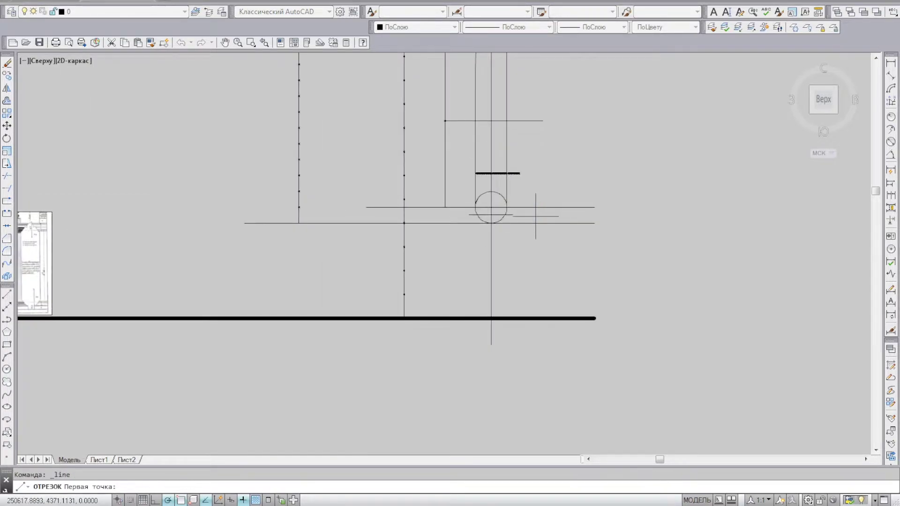
scroll(503, 210, "down", 4)
scroll(244, 217, "up", 5)
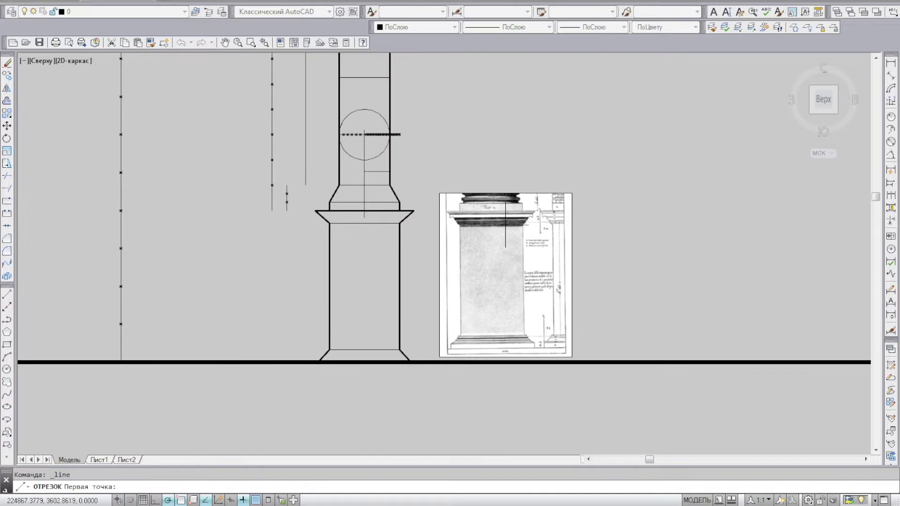
scroll(516, 221, "up", 3)
scroll(610, 220, "up", 4)
scroll(460, 199, "up", 3)
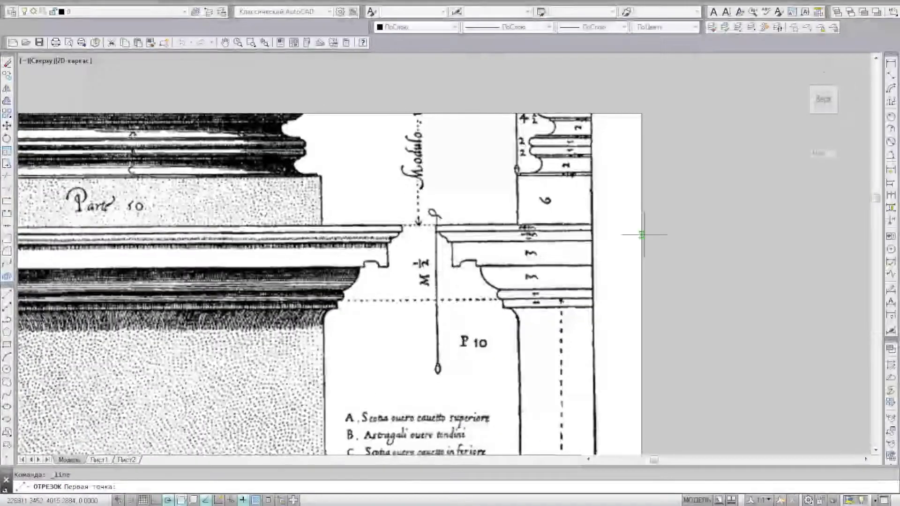
scroll(398, 207, "down", 2)
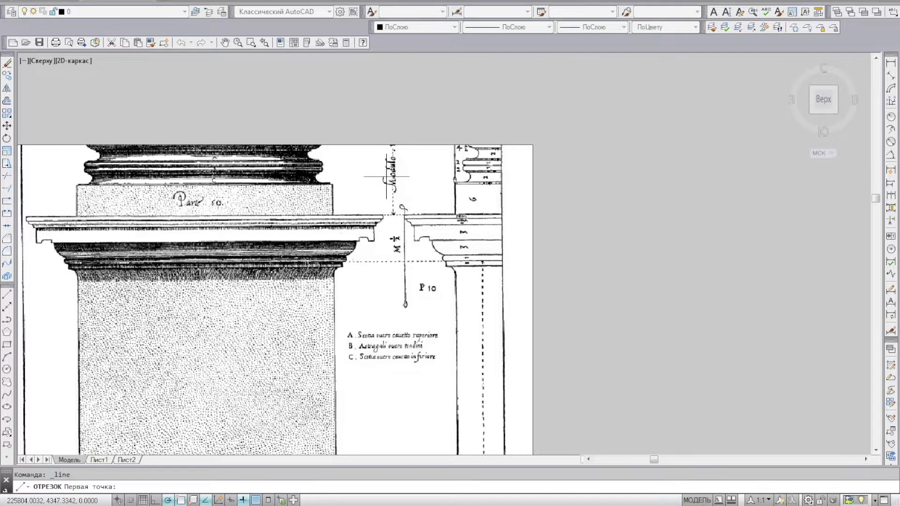
scroll(388, 177, "down", 2)
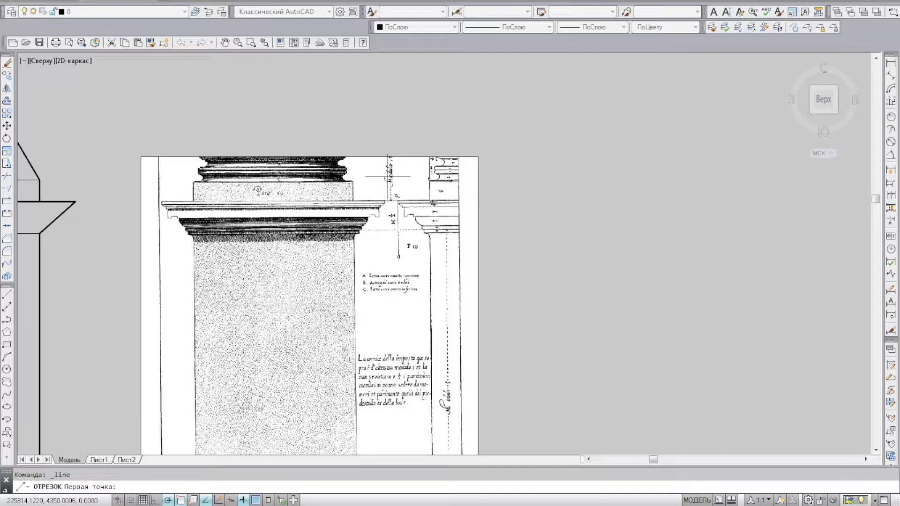
scroll(380, 173, "down", 7)
scroll(262, 177, "up", 7)
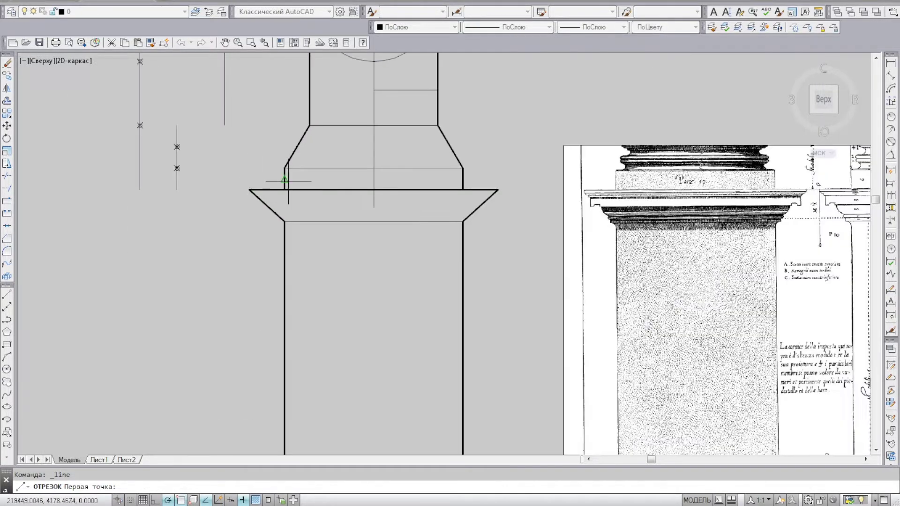
scroll(312, 203, "down", 2)
scroll(198, 182, "down", 6)
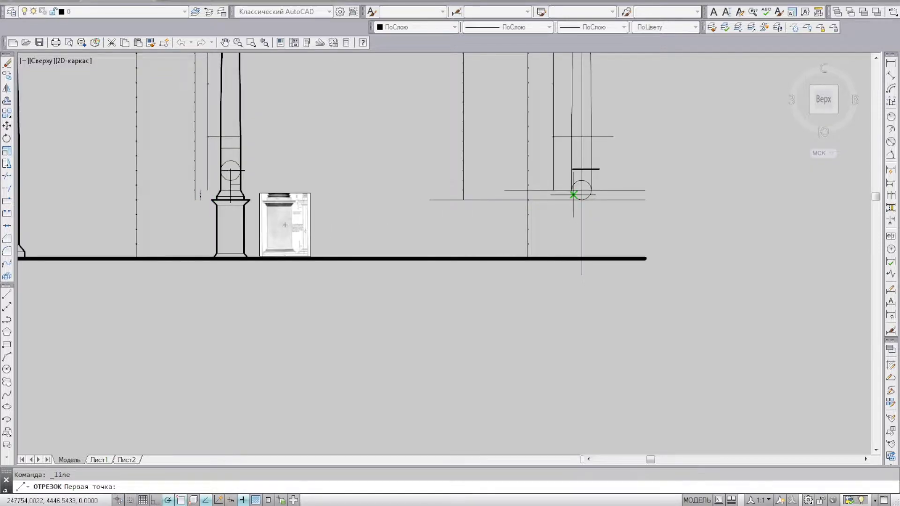
scroll(576, 193, "up", 7)
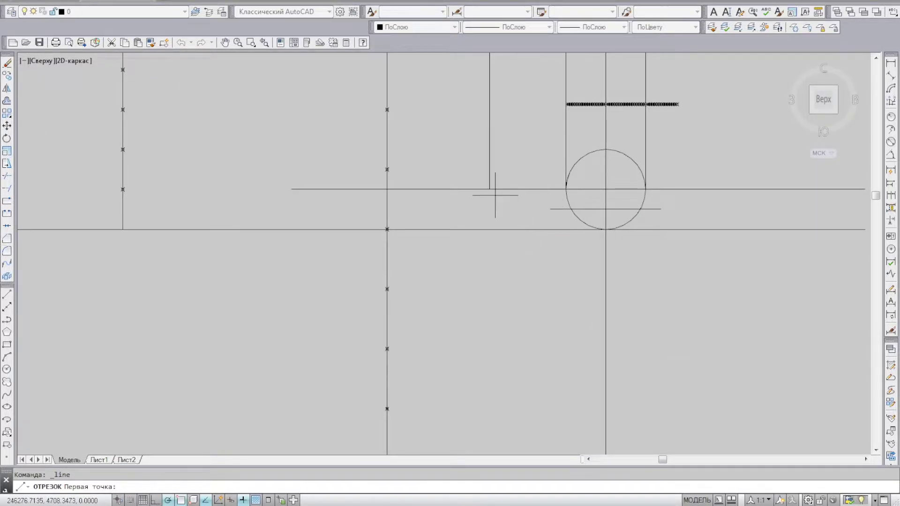
Draw a short vertical line down to the lower guide and divide it into three equal parts
left_click(455, 221)
left_click(454, 229)
key("Return")
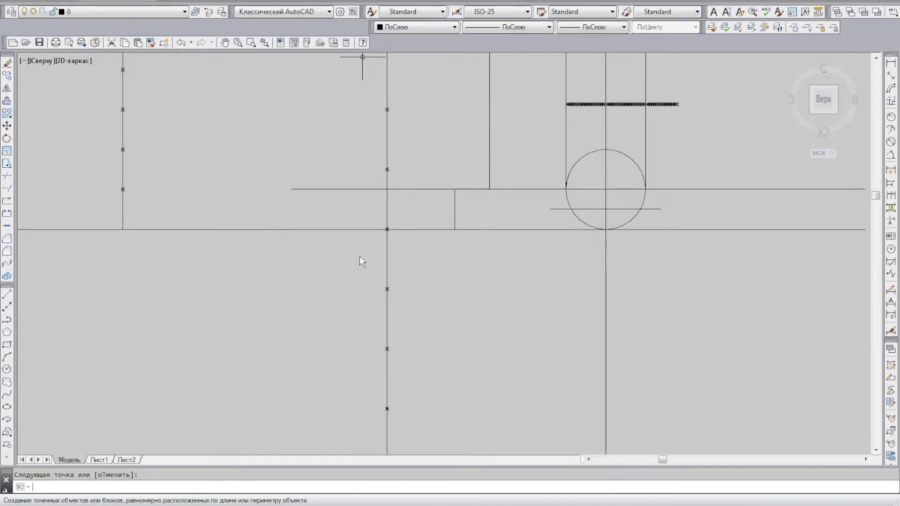
left_click(454, 211)
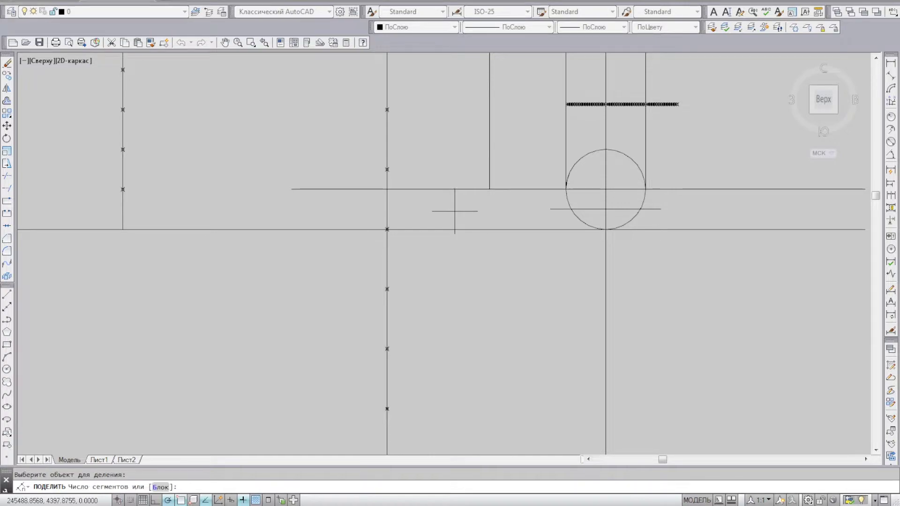
type("3")
key("Return")
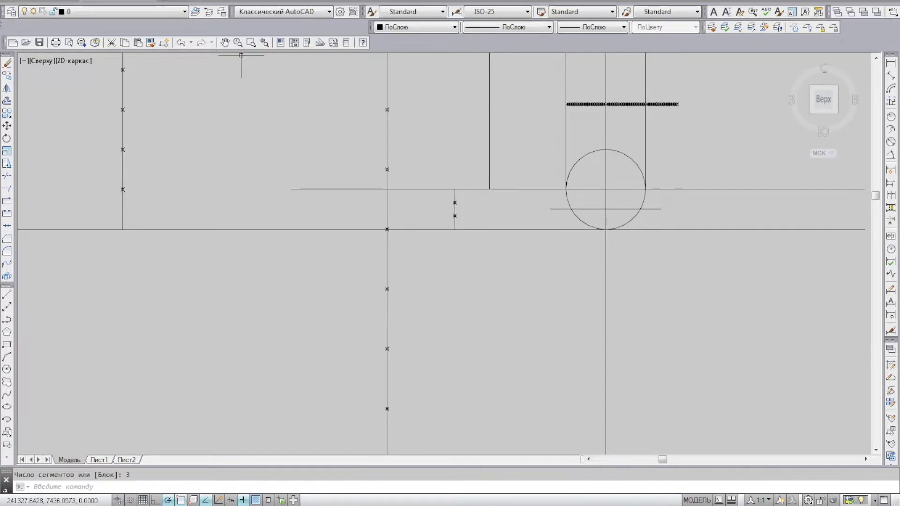
Draw a horizontal line from the lower division mark to the right of the circle
left_click_drag(6, 25, 7, 26)
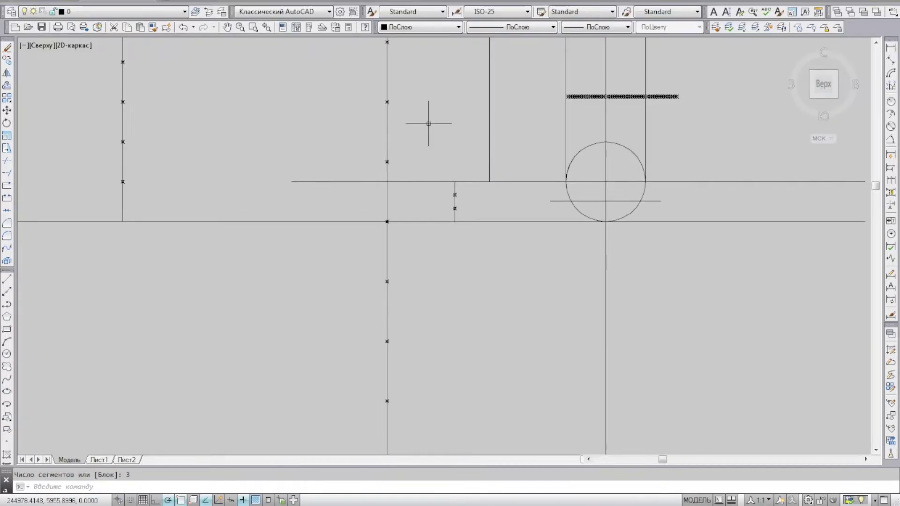
left_click(7, 278)
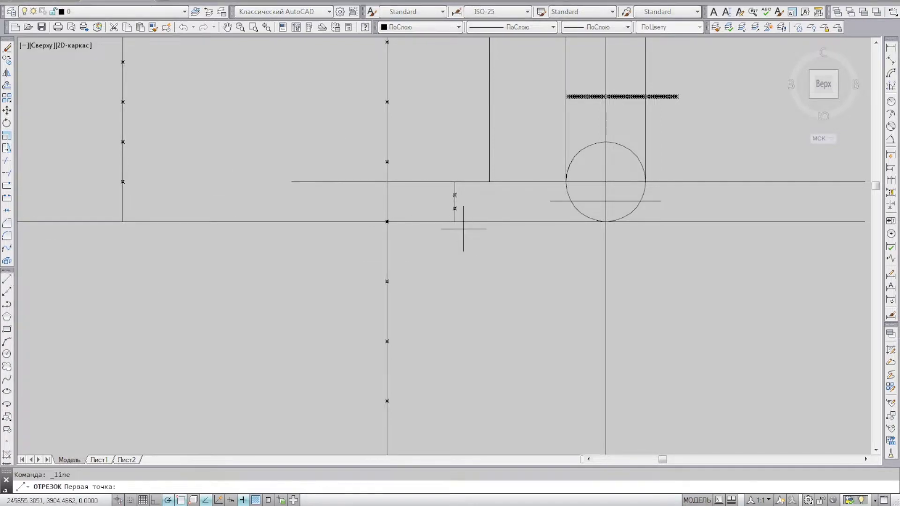
scroll(463, 225, "up", 5)
left_click(477, 242)
scroll(477, 242, "down", 5)
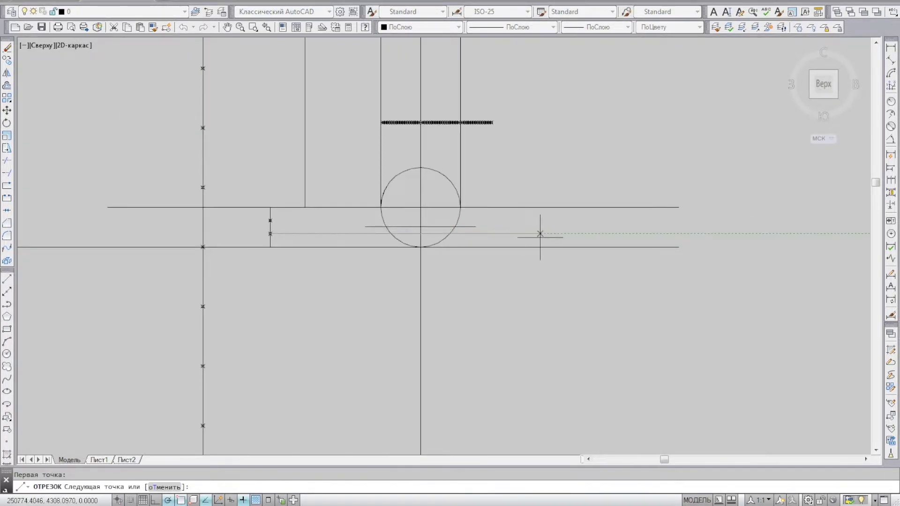
left_click(541, 233)
scroll(367, 233, "up", 2)
key("Return")
key("Return")
Draw a rectangular outline on the lower guide spanning the base circle
left_click(363, 224)
left_click(363, 256)
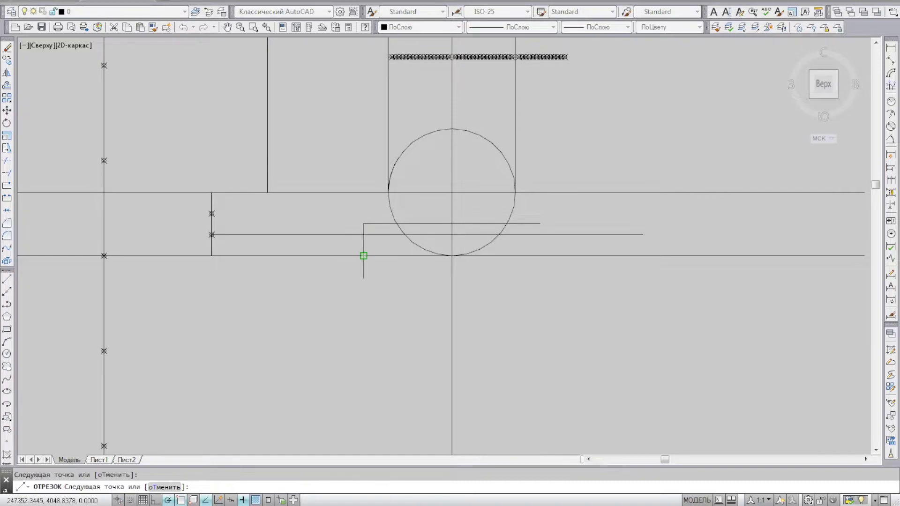
left_click(540, 256)
key("Return")
key("Return")
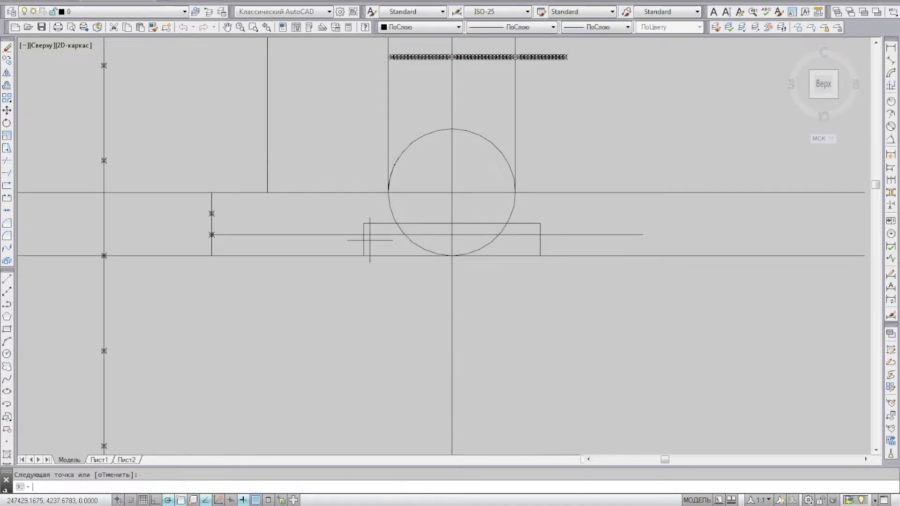
Add a slanted line from the outline's top-left to the circle, removing the leftover horizontal and shortening the left edge
left_click(364, 235)
left_click(389, 191)
scroll(382, 231, "up", 6)
key("Escape")
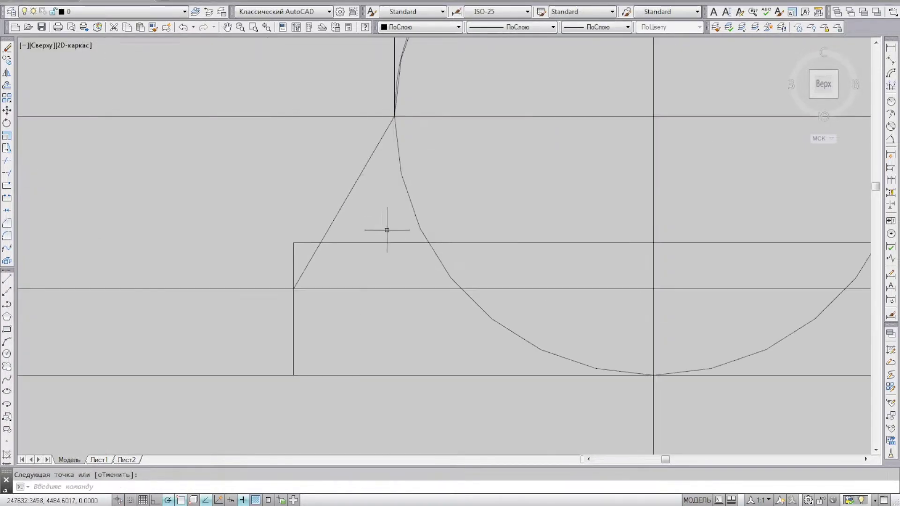
left_click(342, 244)
key("Delete")
left_click(294, 242)
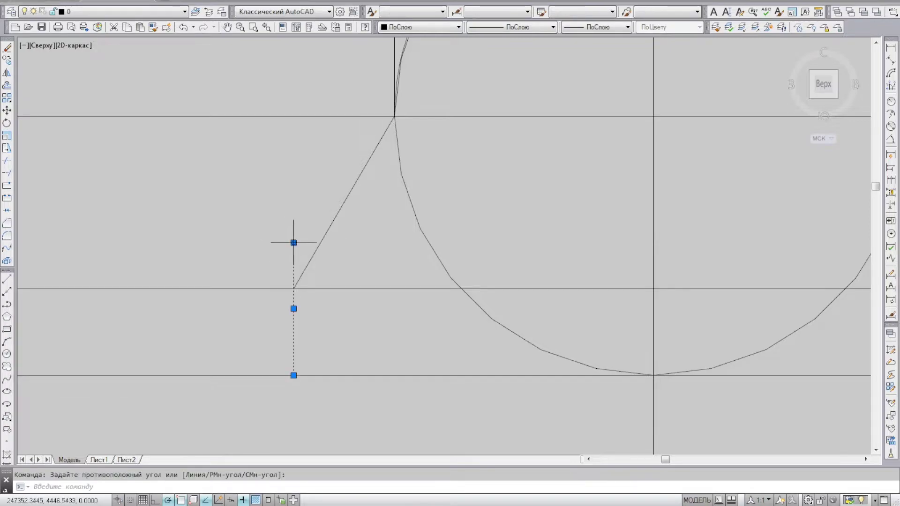
left_click(293, 288)
key("Escape")
Draw the mirrored slanted line on the right and delete the short right vertical
scroll(354, 226, "down", 4)
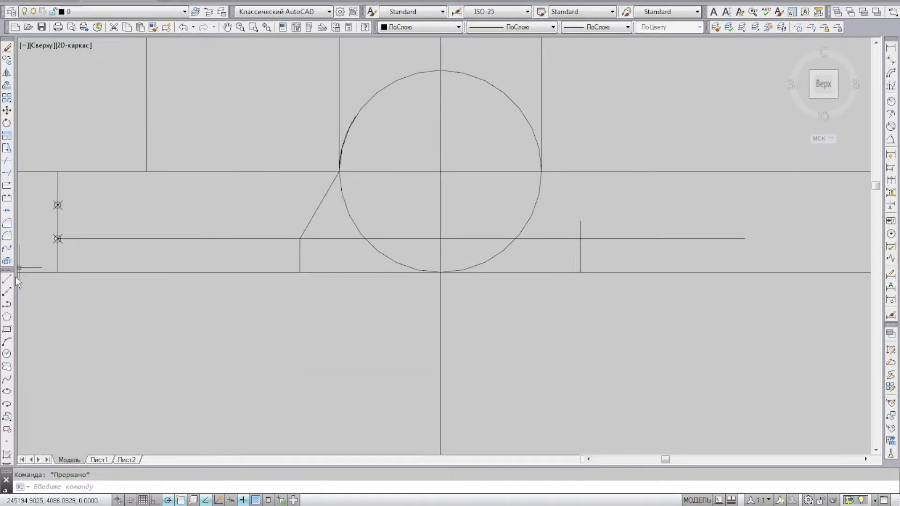
left_click(6, 278)
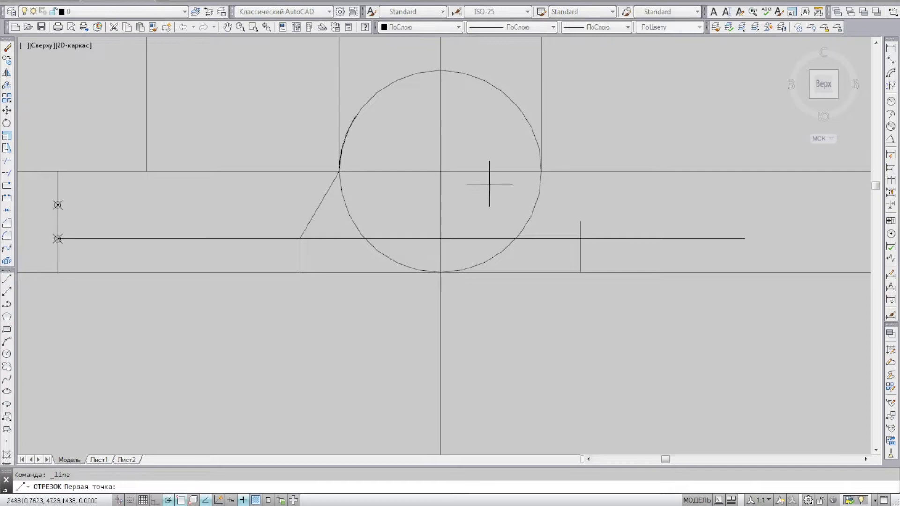
left_click(542, 172)
left_click(581, 238)
key("Return")
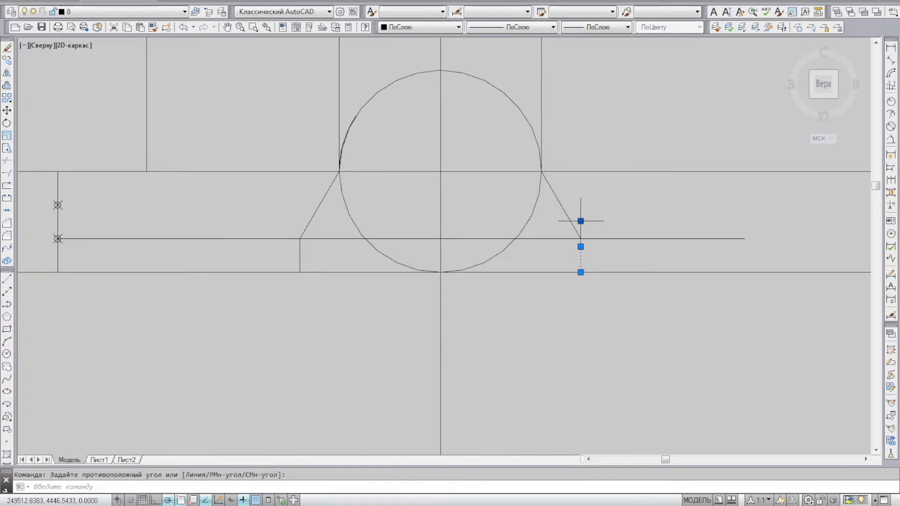
left_click(581, 221)
key("Delete")
Delete the construction circle and the small stray curve near the base, then return to the column view
left_click(515, 108)
key("Delete")
scroll(393, 190, "down", 3)
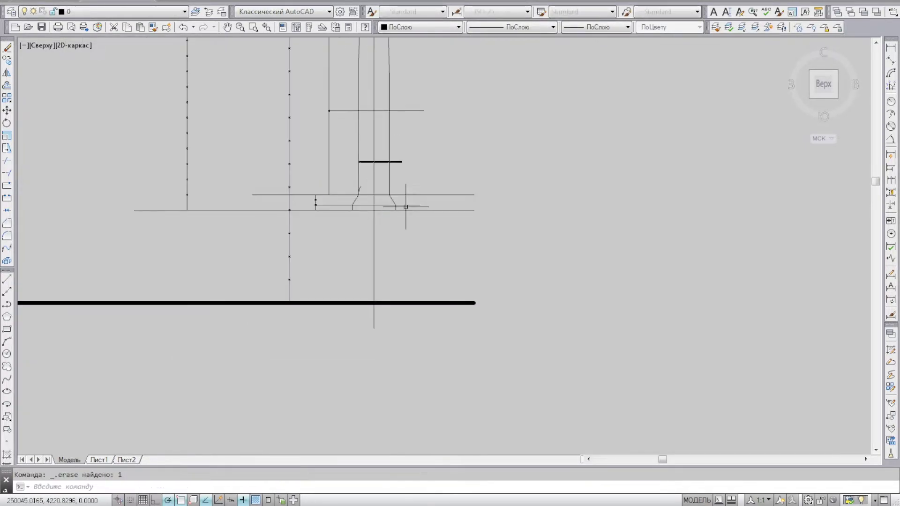
scroll(393, 190, "up", 3)
left_click_drag(261, 161, 316, 238)
key("Delete")
scroll(370, 200, "down", 3)
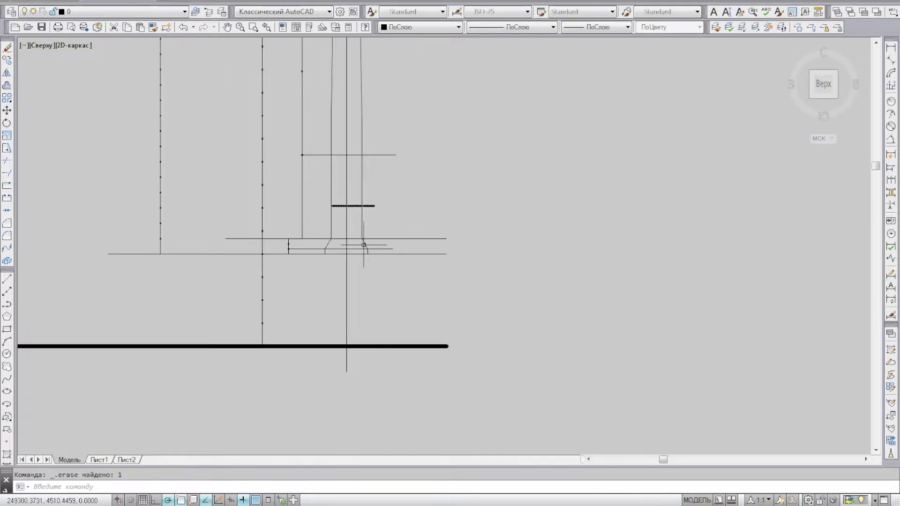
middle_click_drag(369, 200, 416, 313)
scroll(416, 314, "down", 2)
scroll(375, 305, "down", 2)
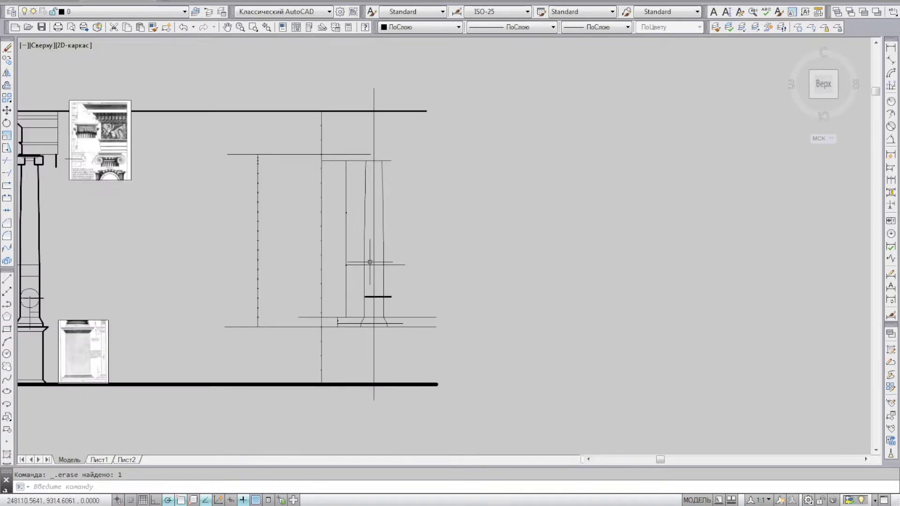
scroll(356, 314, "up", 4)
Copy the thick horizontal bar out to the right
left_click(355, 307)
left_click(472, 329)
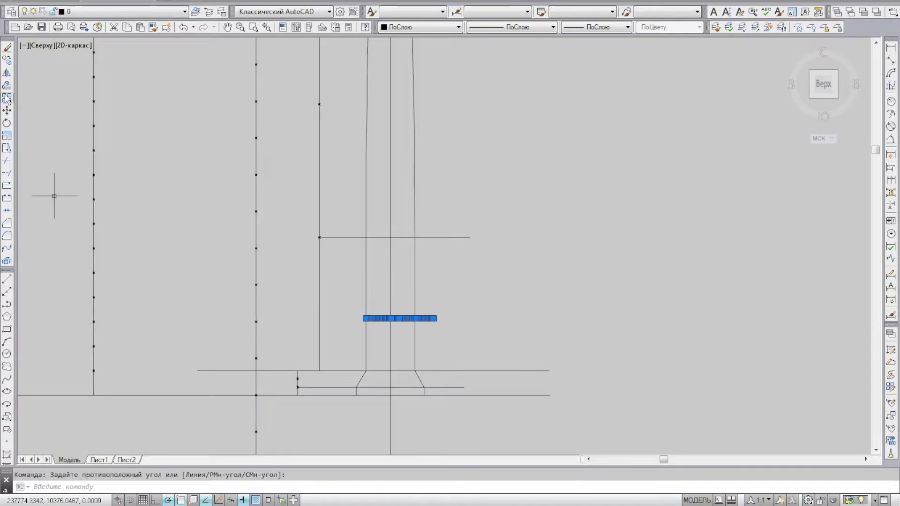
left_click(7, 60)
left_click(436, 349)
scroll(436, 349, "down", 3)
scroll(479, 132, "up", 3)
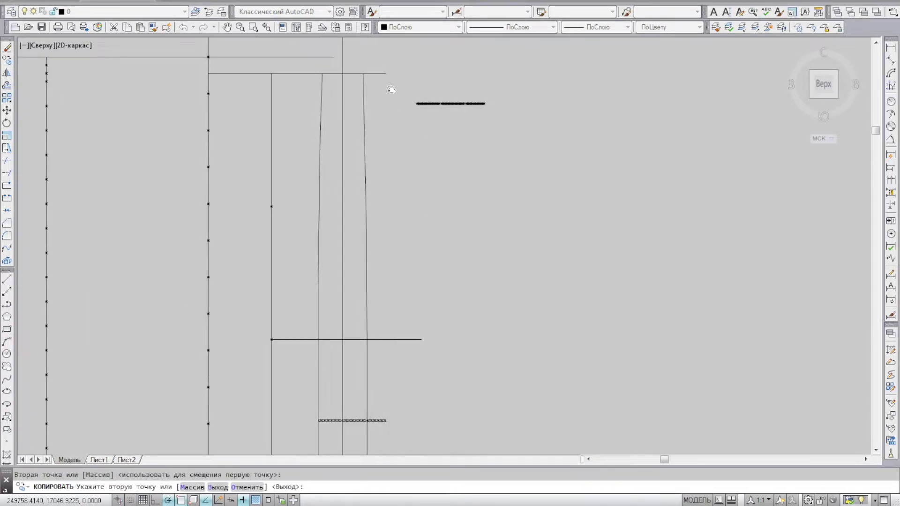
middle_click_drag(392, 90, 418, 130)
scroll(462, 141, "up", 6)
key("Return")
Erase the extra part of the copied bar with a crossing window
left_click(739, 143)
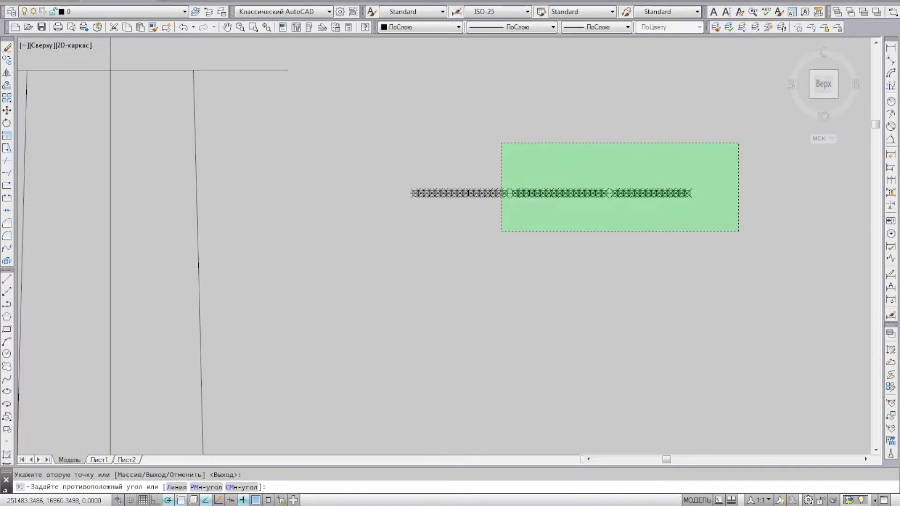
left_click(513, 231)
key("Delete")
scroll(514, 193, "up", 4)
scroll(514, 223, "down", 8)
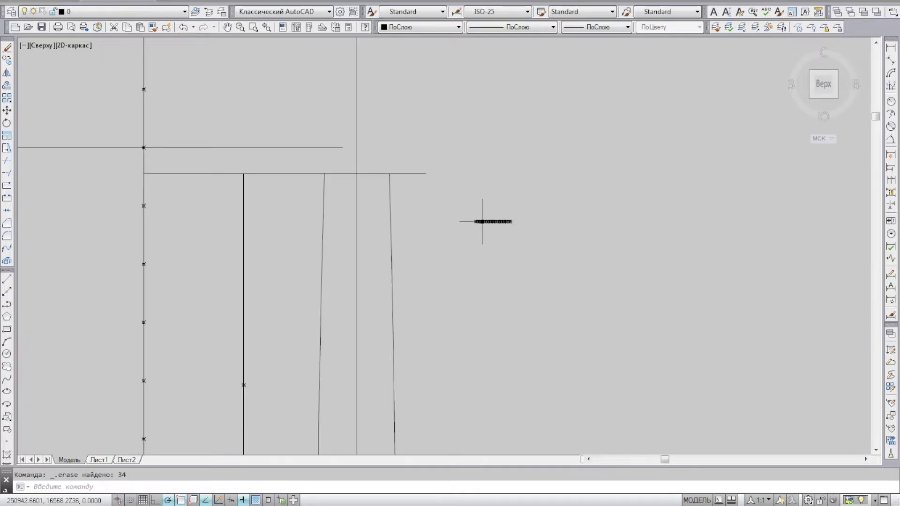
Move the shortened bar beside the top of the shaft
left_click(531, 243)
left_click(467, 217)
left_click(7, 110)
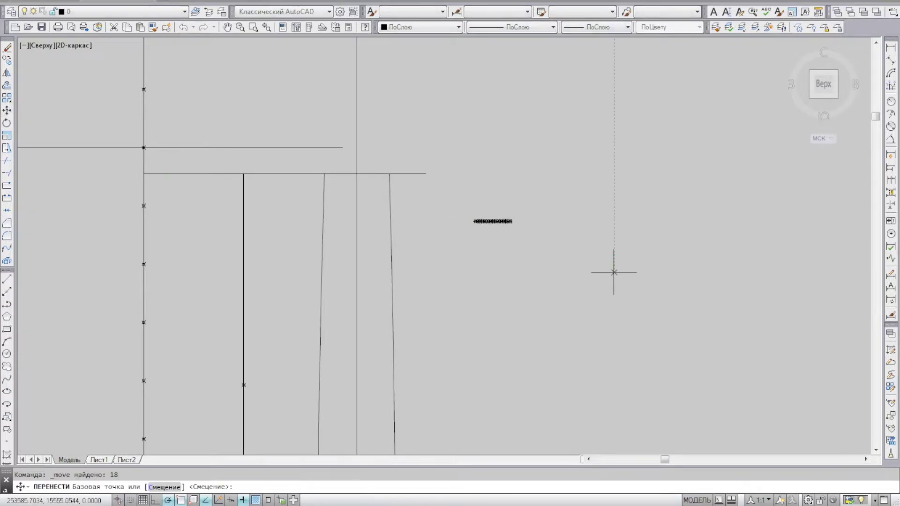
scroll(610, 262, "down", 5)
left_click(377, 220)
scroll(210, 228, "up", 2)
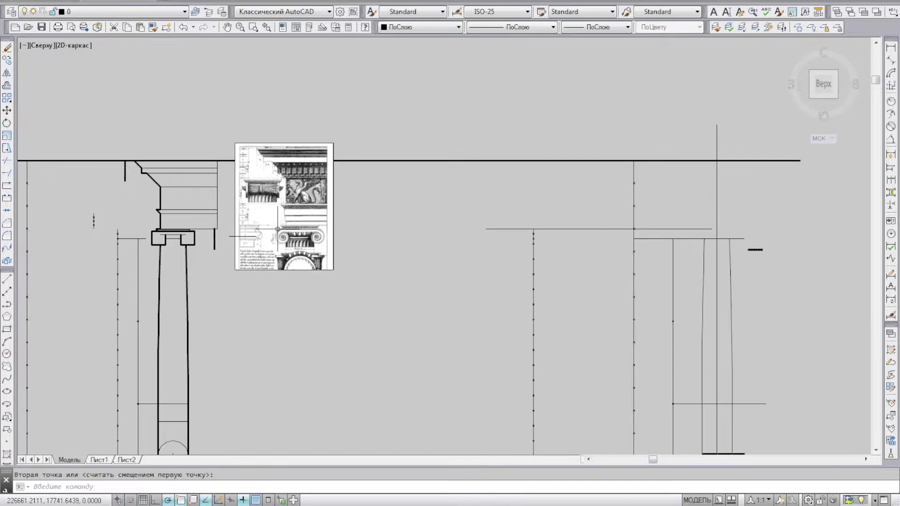
middle_click_drag(500, 272, 362, 228)
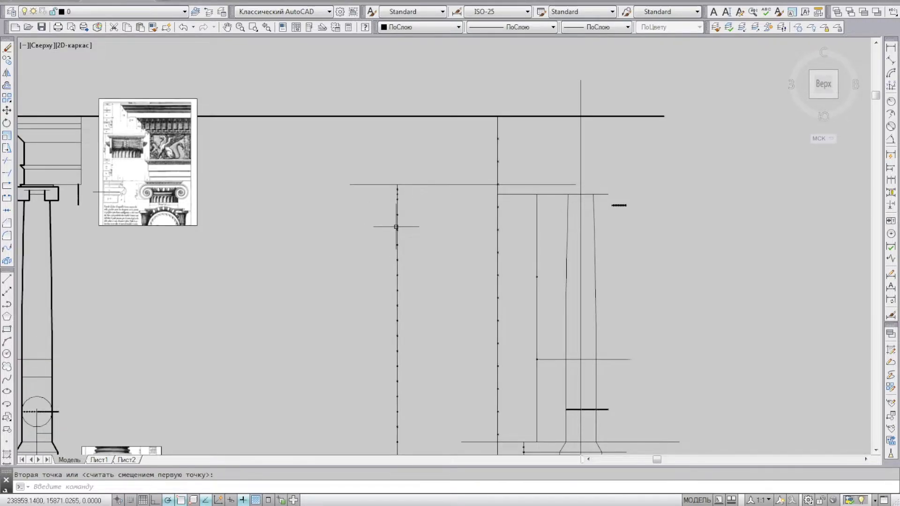
left_click(190, 227)
Move the capital engraving to the right of the shaft top
left_click(180, 192)
key("space")
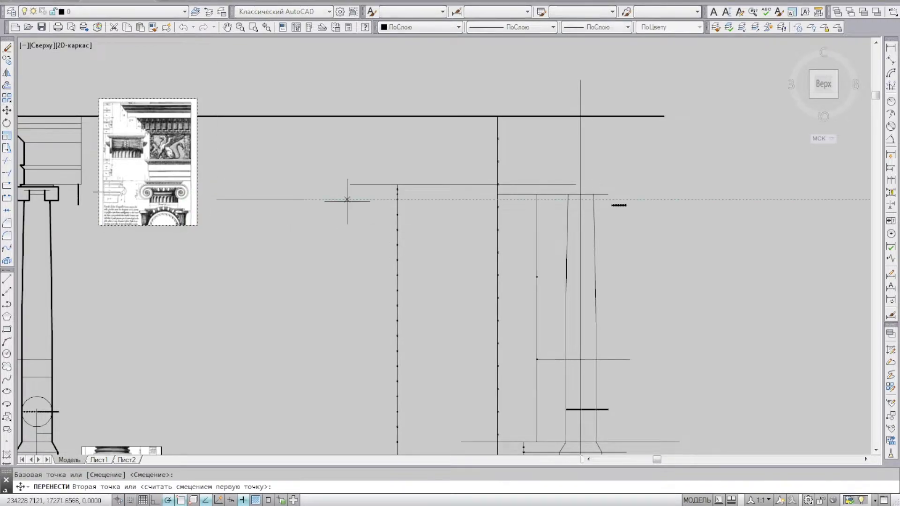
left_click(216, 200)
left_click(759, 200)
Stretch a horizontal construction line's end over to the capital engraving
scroll(698, 190, "up", 5)
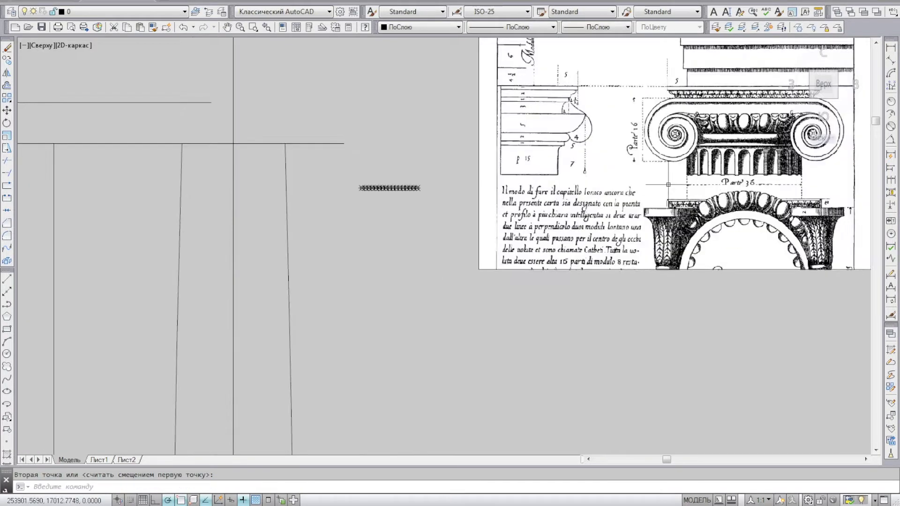
middle_click_drag(483, 88, 482, 203)
left_click(214, 191)
left_click(197, 164)
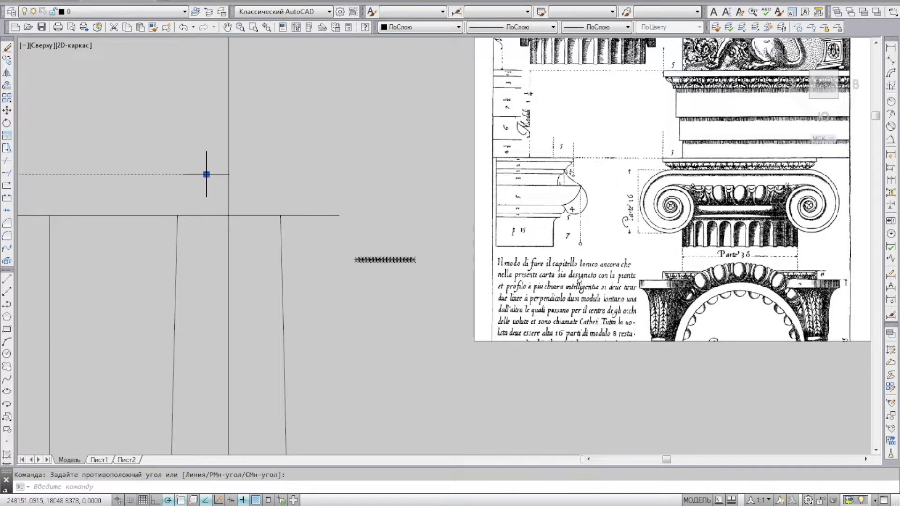
left_click(354, 168)
Start a new line at a moulding edge in the engraving
left_click(7, 87)
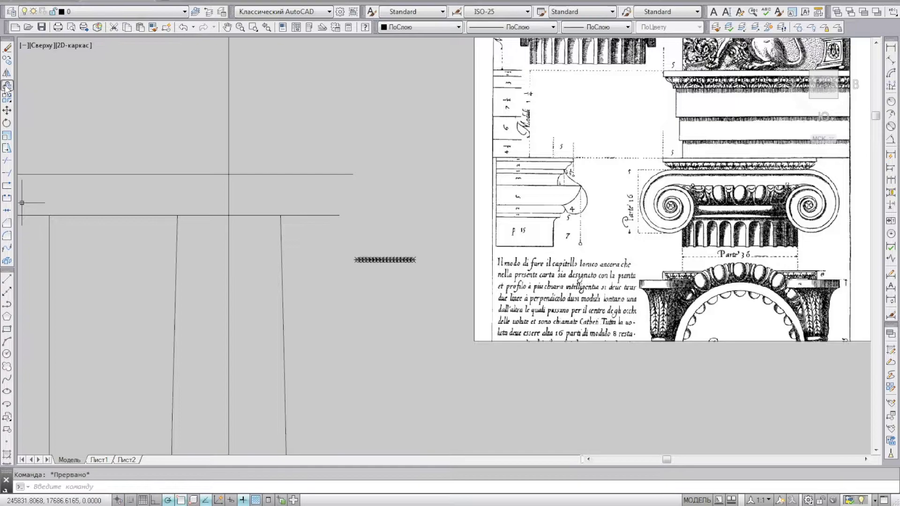
scroll(385, 260, "up", 2)
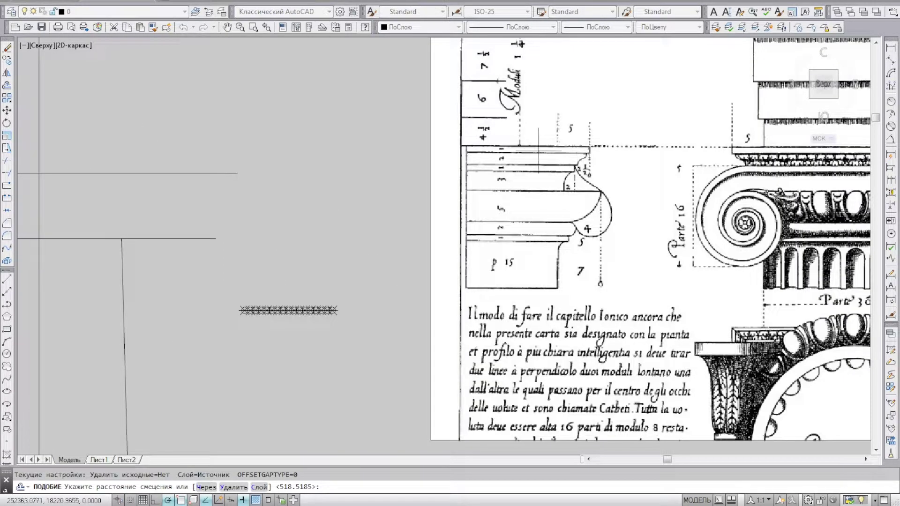
left_click(7, 279)
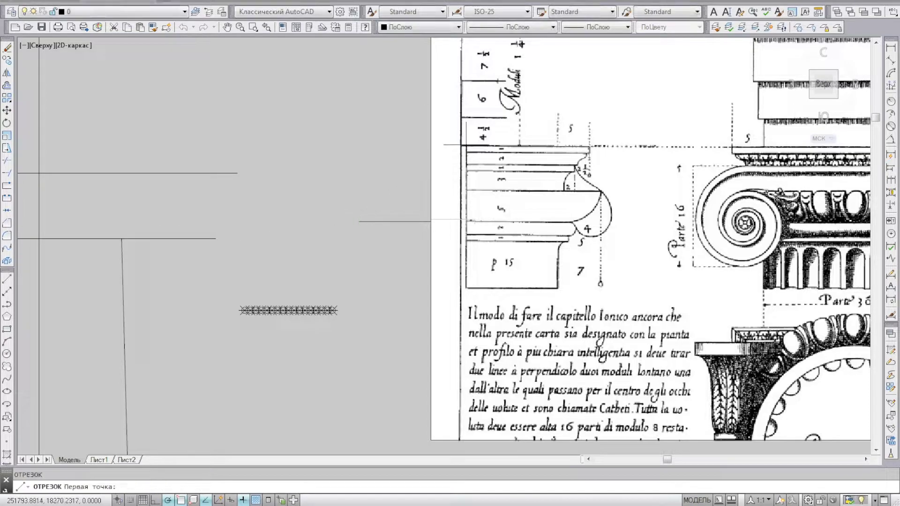
left_click(375, 146)
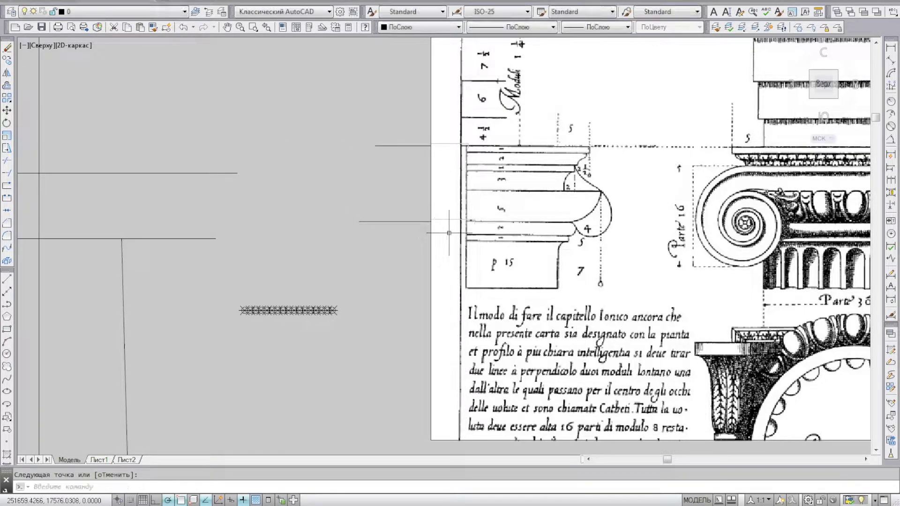
middle_click_drag(527, 221, 473, 221)
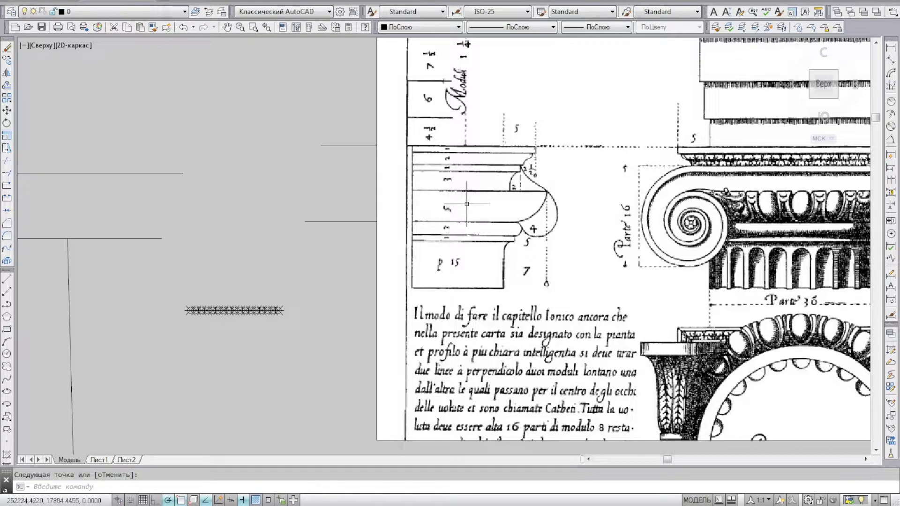
Offset a horizontal line by a two-point picked spacing, then erase the misplaced copy
left_click(7, 85)
scroll(199, 313, "up", 4)
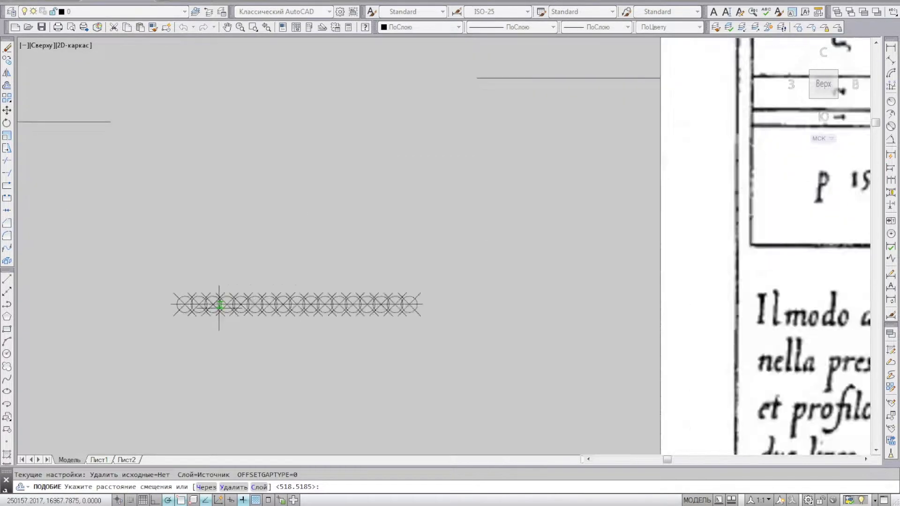
scroll(198, 313, "up", 2)
left_click(191, 303)
left_click(307, 197)
scroll(306, 197, "down", 6)
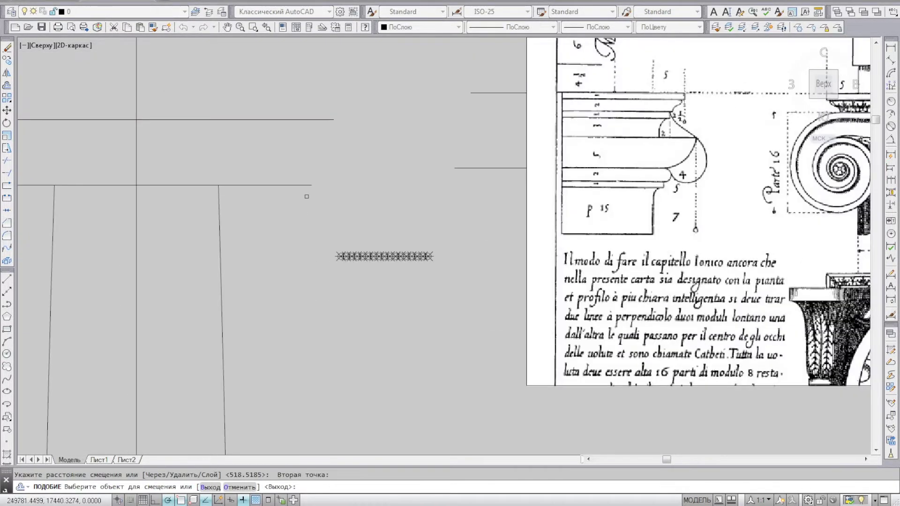
left_click(246, 120)
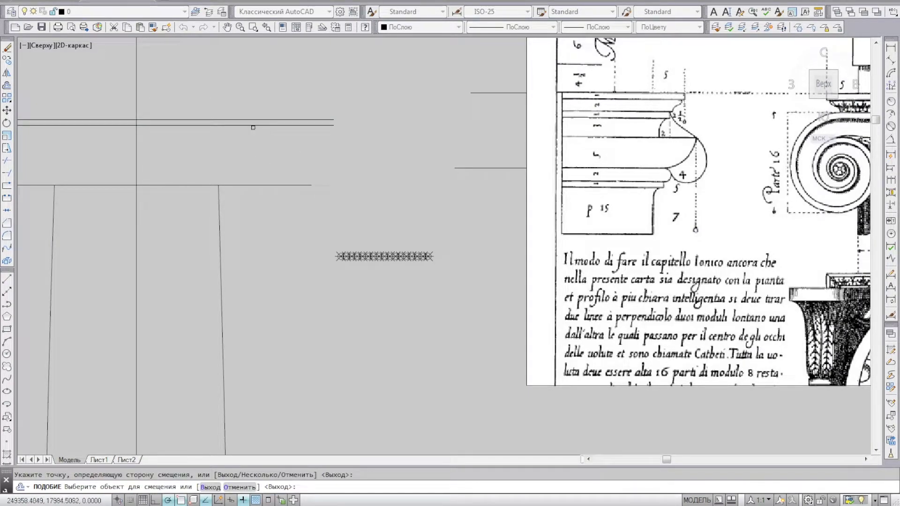
left_click(255, 125)
left_click(259, 131)
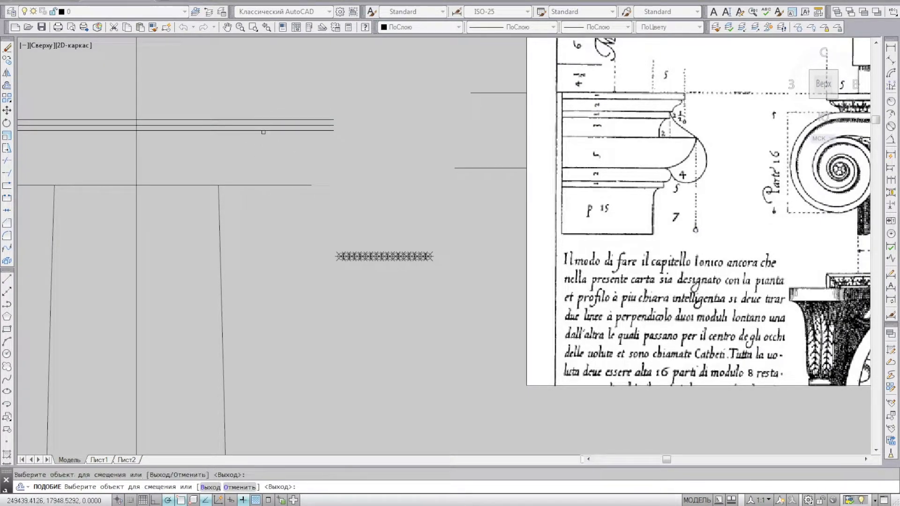
key("Escape")
left_click(265, 130)
key("Delete")
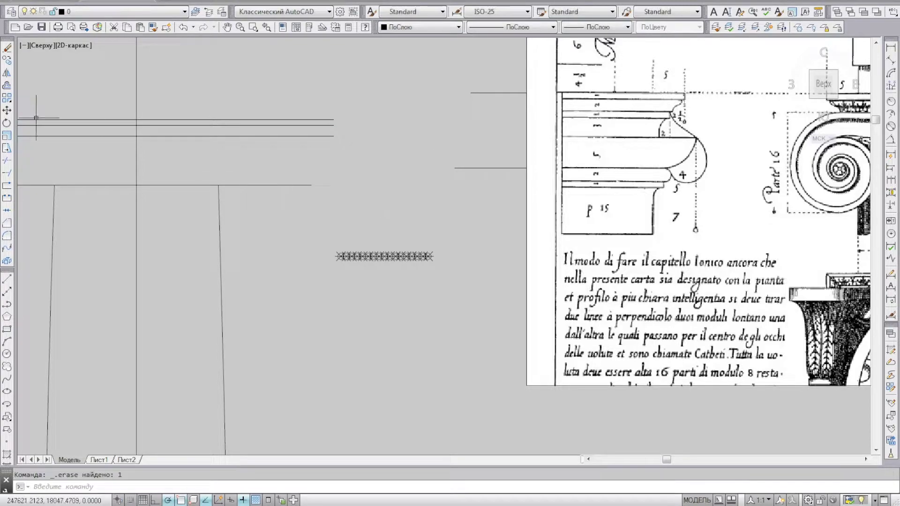
Add a parallel line below an existing band using a picked spacing
left_click(6, 85)
left_click(157, 125)
left_click(155, 120)
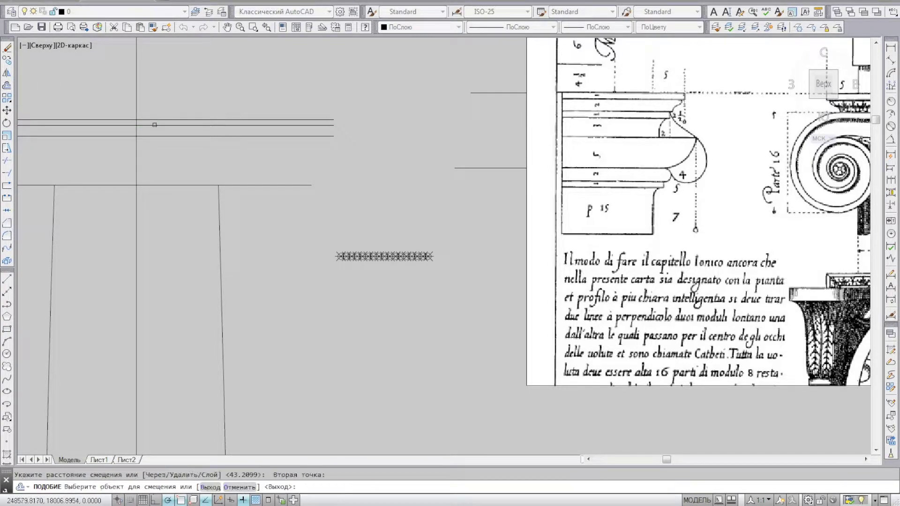
left_click(155, 136)
left_click(161, 143)
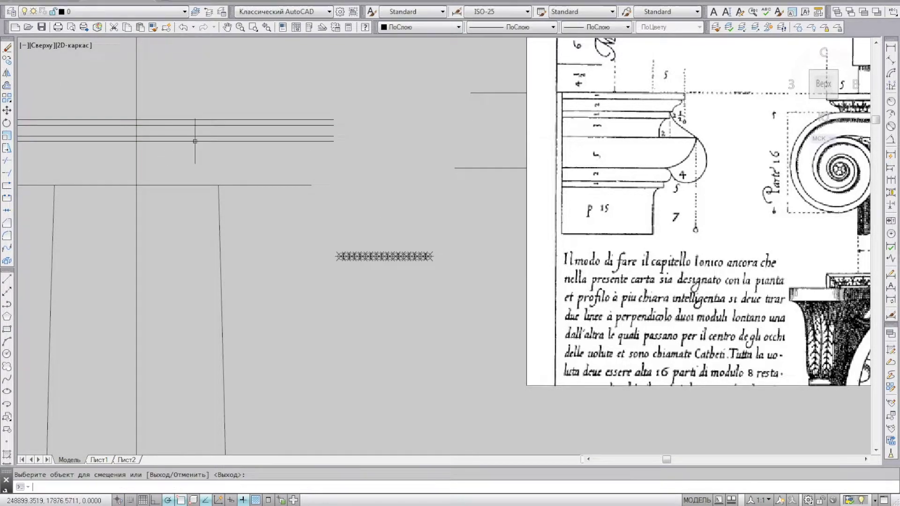
key("Return")
key("Return")
Add further parallel lines with a new picked spacing and erase the extra bottom line
left_click(192, 125)
left_click(199, 141)
left_click(203, 162)
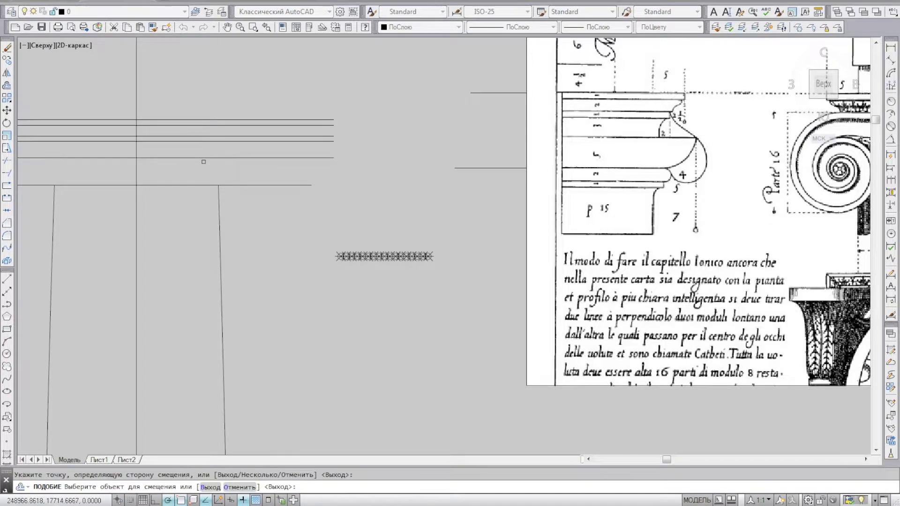
left_click(248, 158)
left_click(254, 176)
key("Return")
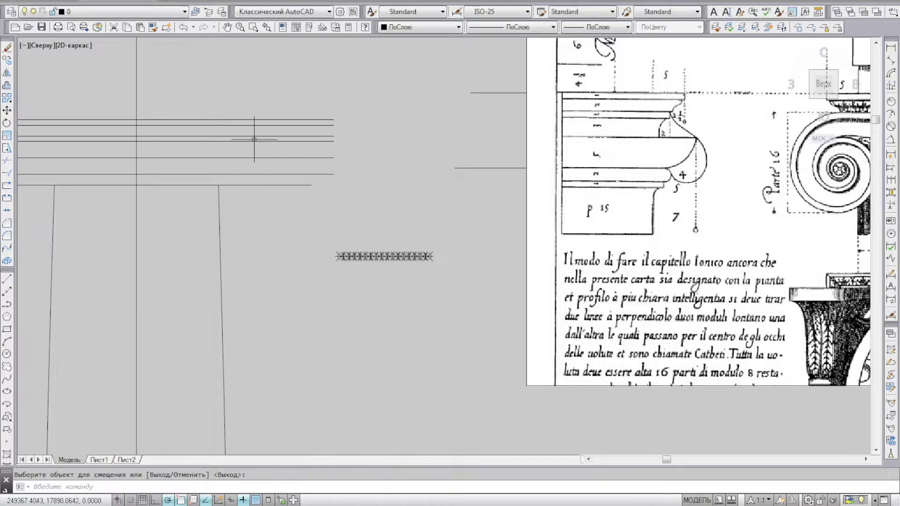
key("Escape")
left_click(272, 175)
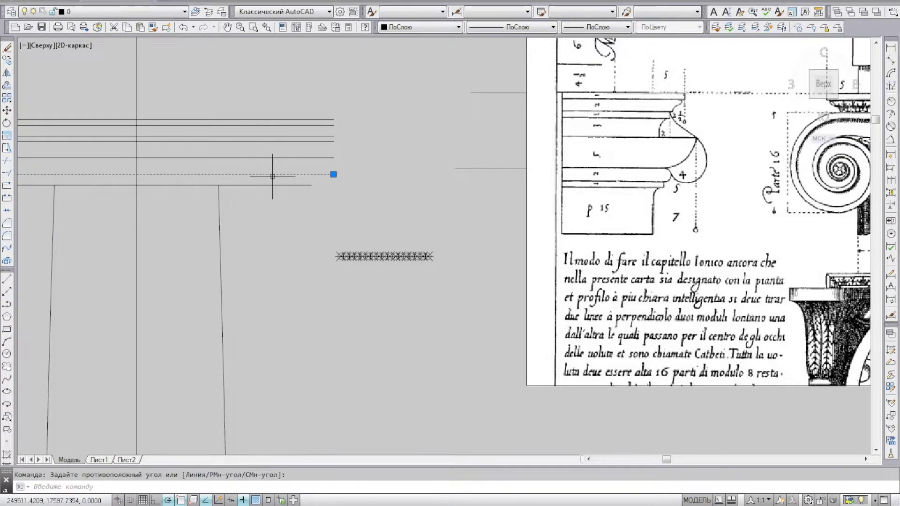
key("Delete")
Pan around the shaft top and begin a new line
middle_click_drag(261, 201, 309, 194)
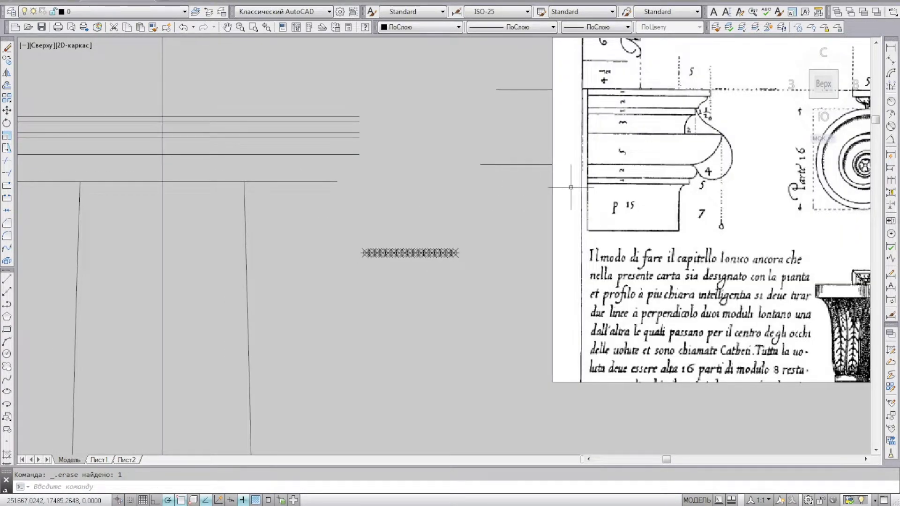
scroll(457, 176, "down", 5)
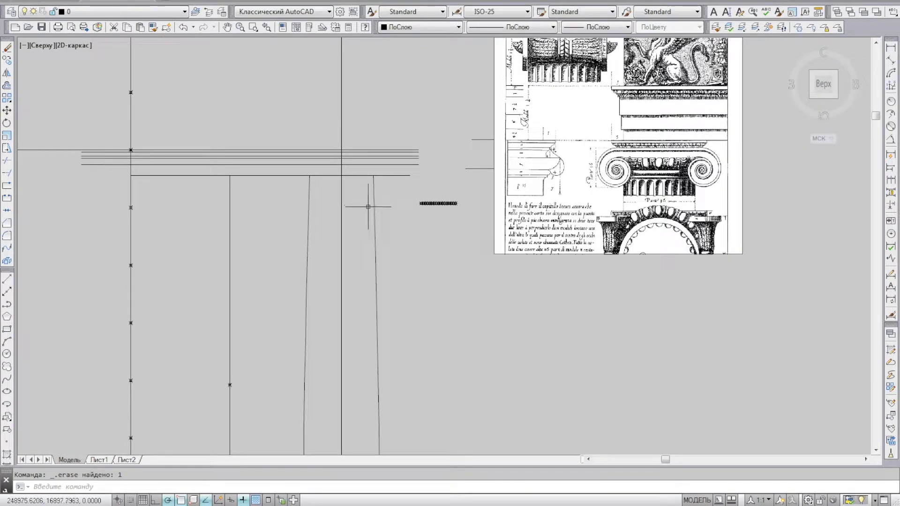
middle_click_drag(289, 203, 264, 204)
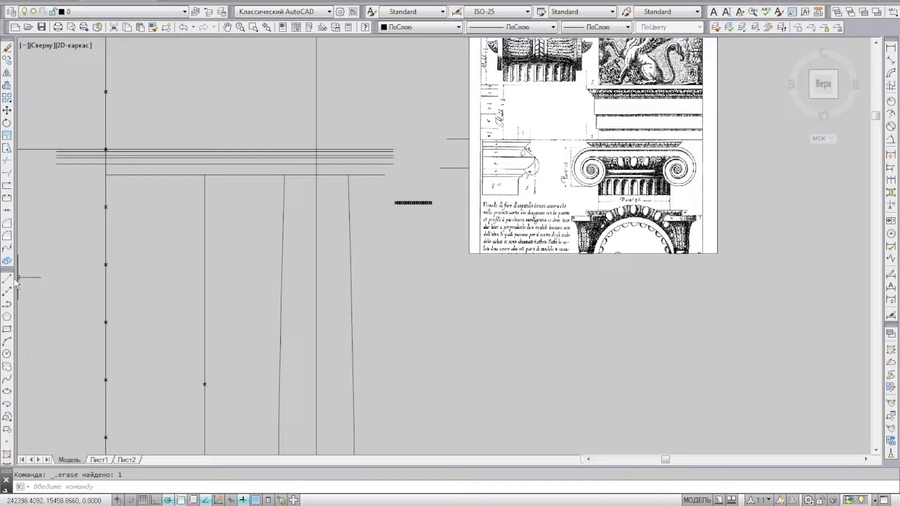
left_click(7, 278)
middle_click_drag(418, 151, 312, 175)
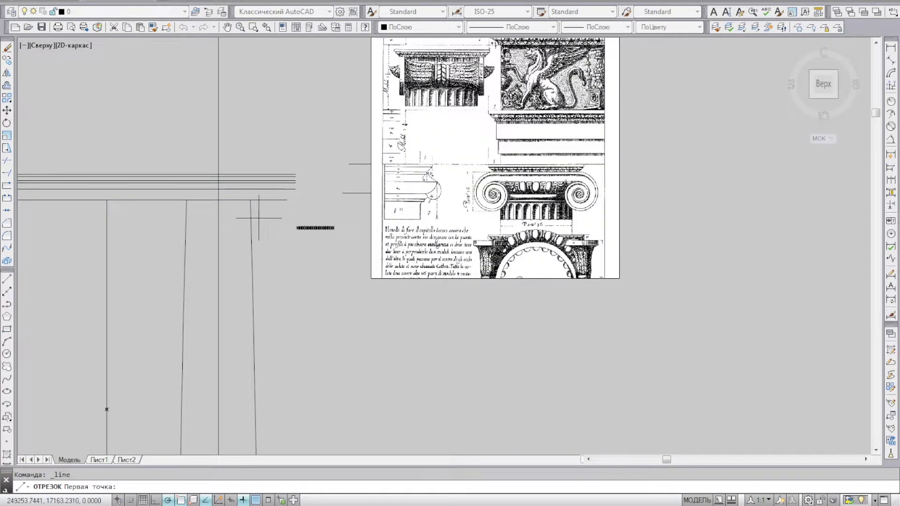
Draw two vertical lines spanning between the capital's horizontal bands
scroll(256, 212, "up", 4)
left_click(268, 181)
left_click(269, 116)
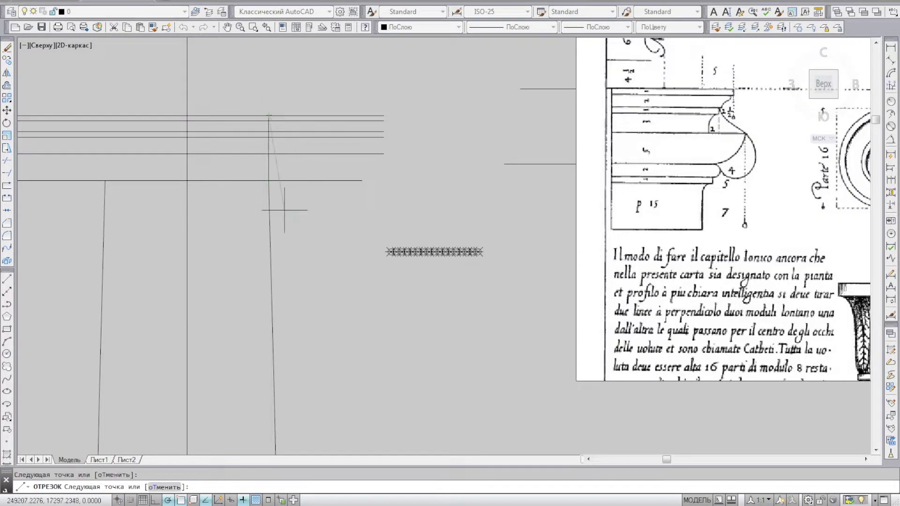
key("Return")
key("Return")
left_click(105, 180)
left_click(105, 115)
key("Return")
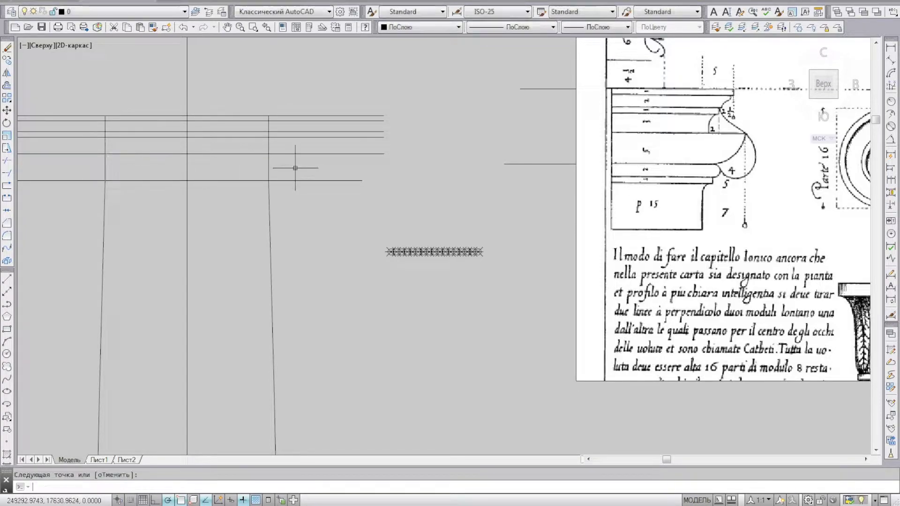
Cancel a started trim and zoom out to the Ionic capital engraving
left_click(6, 161)
scroll(343, 163, "down", 4)
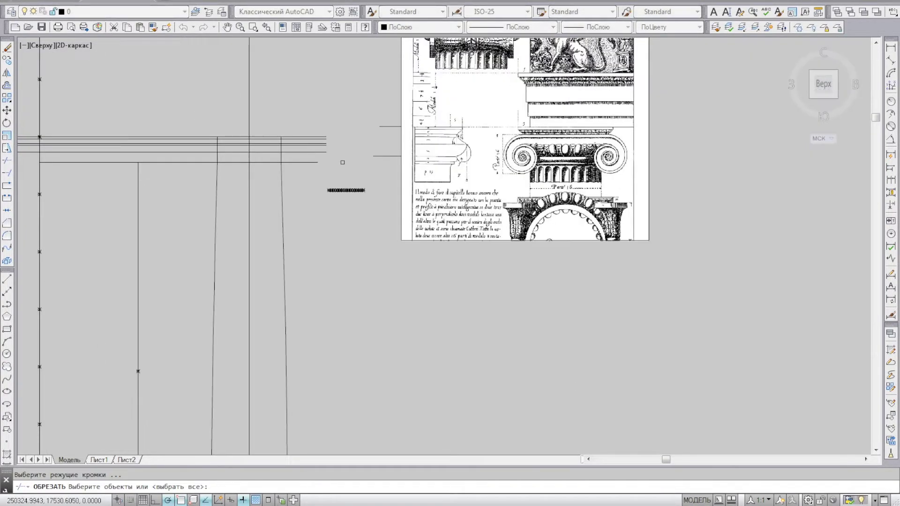
key("Escape")
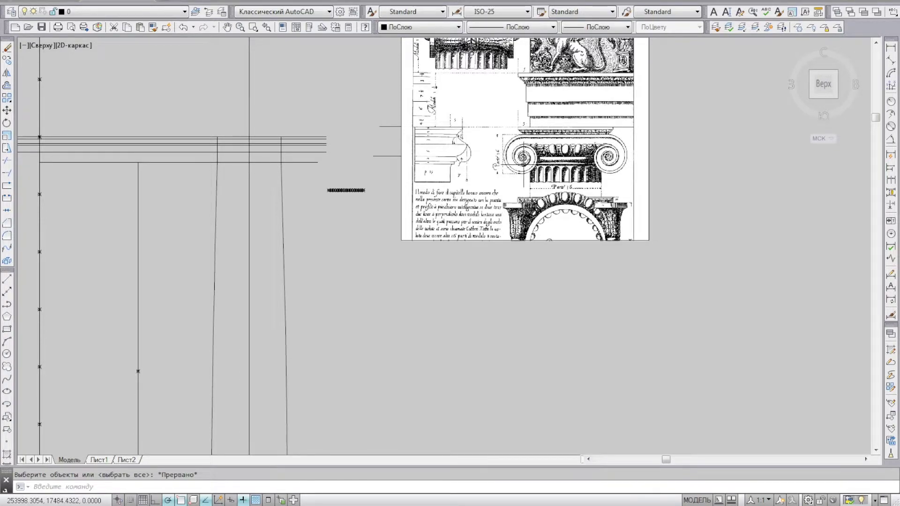
scroll(489, 140, "up", 2)
scroll(516, 156, "up", 1)
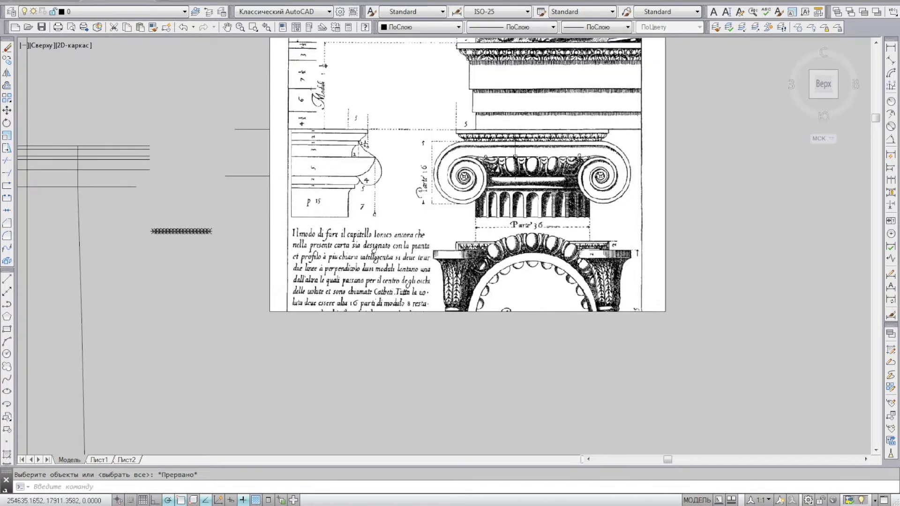
scroll(357, 127, "up", 2)
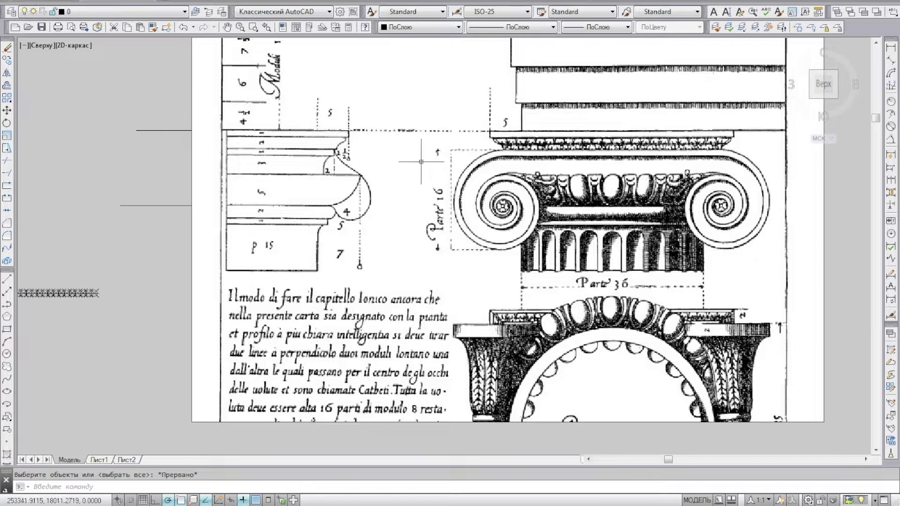
Start an offset and zoom in on the division markers near the shaft top
left_click(7, 86)
scroll(433, 121, "down", 2)
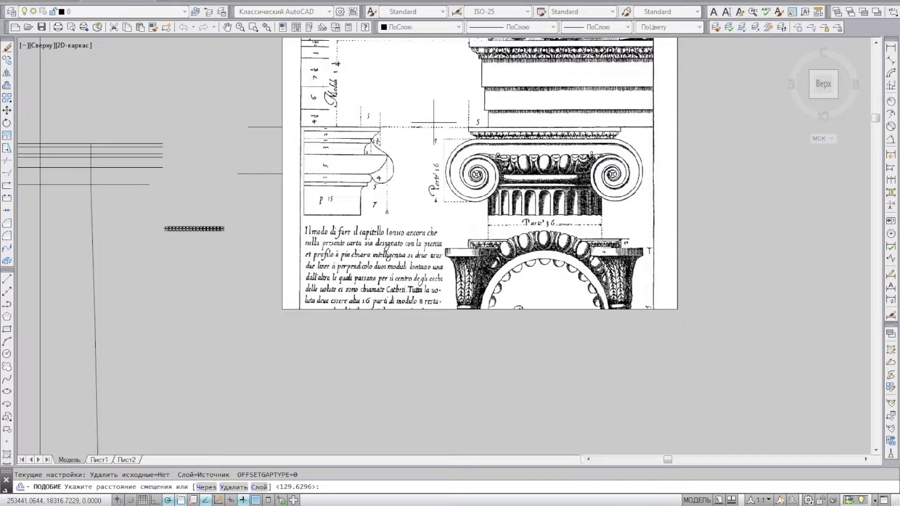
scroll(433, 123, "up", 3)
scroll(534, 145, "down", 1)
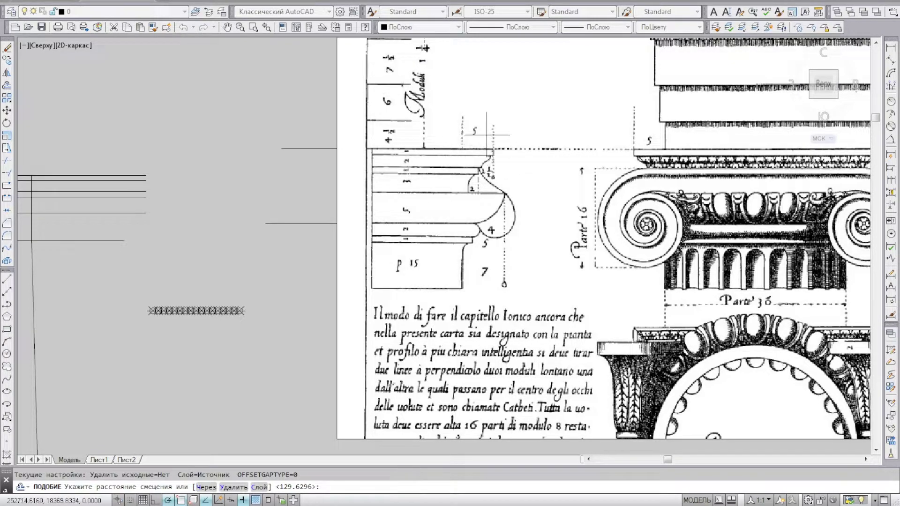
scroll(482, 154, "down", 4)
scroll(464, 216, "up", 5)
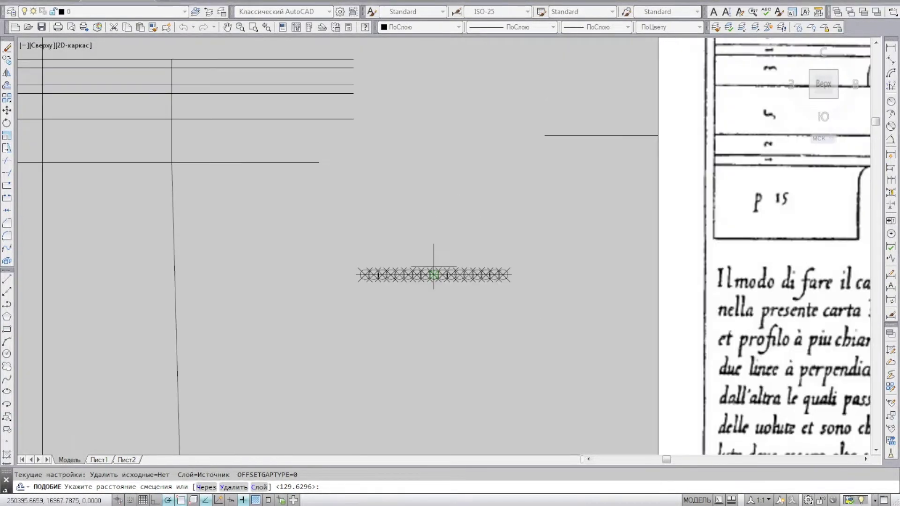
scroll(365, 275, "up", 2)
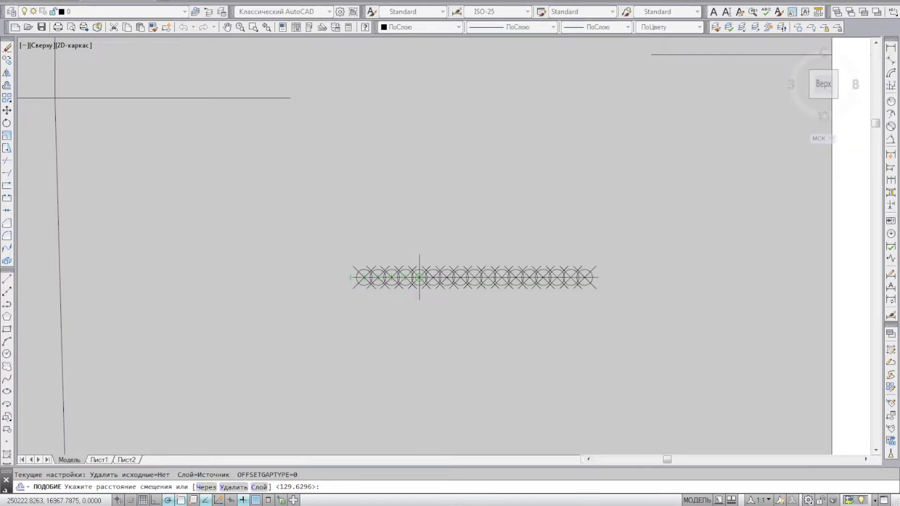
Offset a vertical line by a distance picked from two points
left_click(391, 277)
left_click(356, 277)
scroll(331, 247, "down", 4)
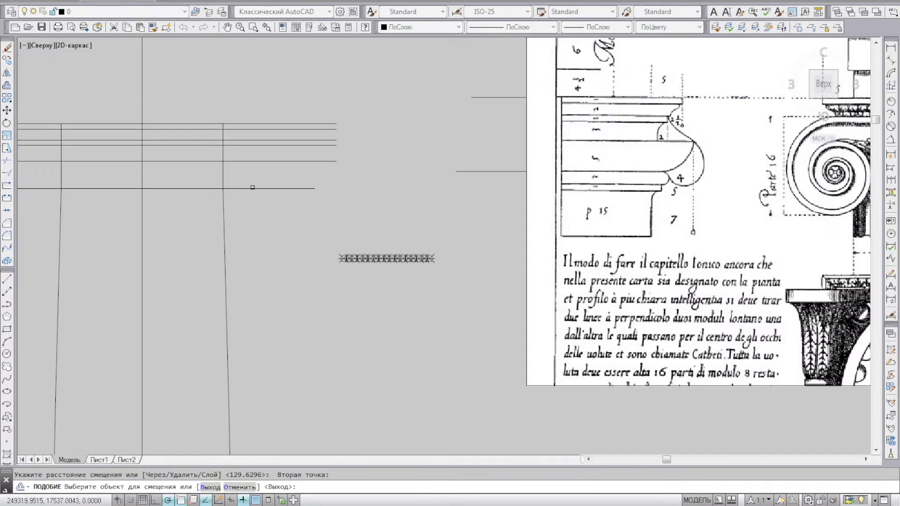
left_click(226, 136)
middle_click_drag(256, 149, 309, 170)
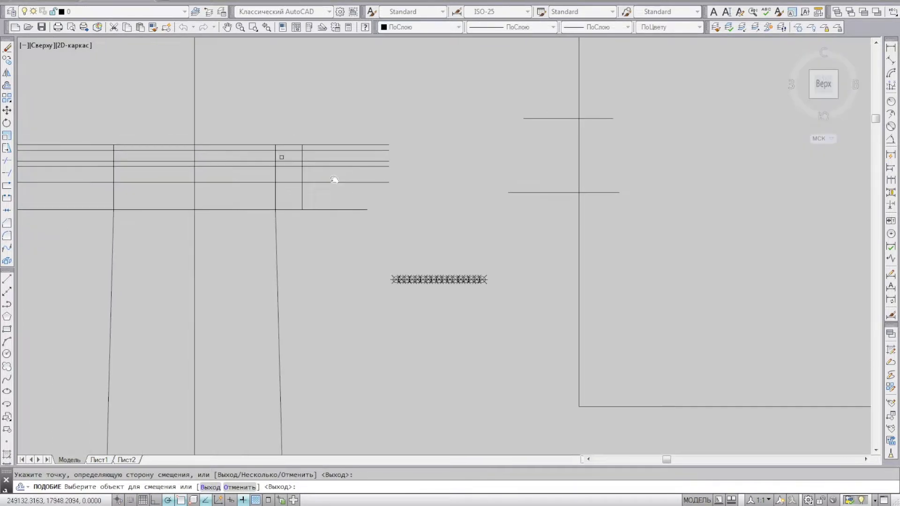
Draw a diagonal line across the top band and trim it
left_click(6, 279)
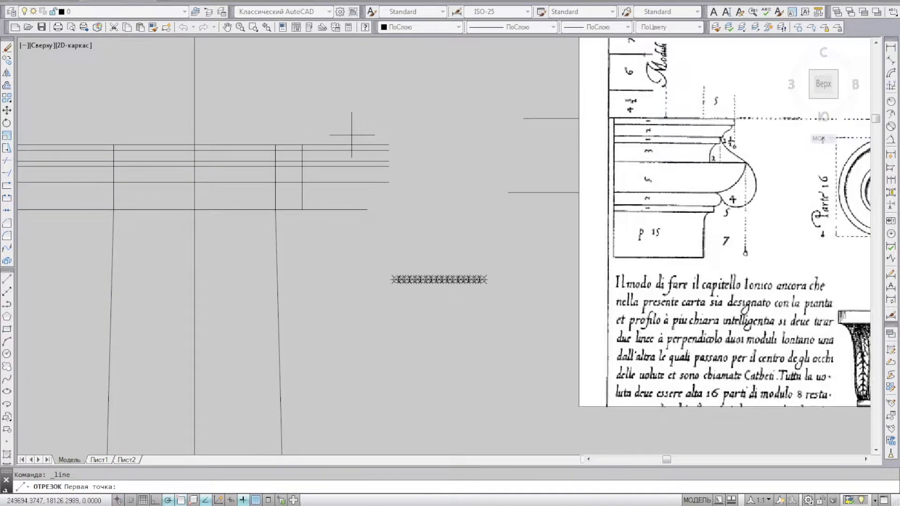
scroll(342, 139, "up", 2)
scroll(265, 176, "up", 2)
left_click(305, 141)
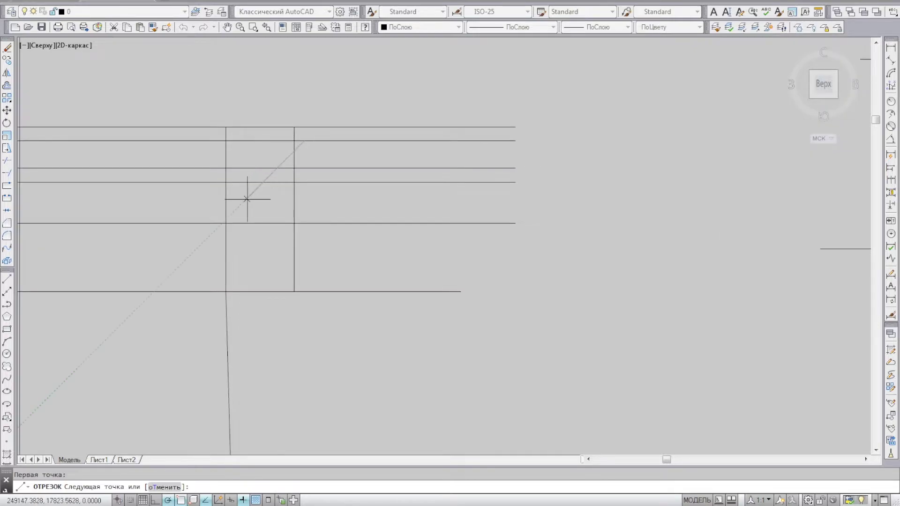
left_click(247, 198)
left_click(7, 161)
scroll(271, 152, "up", 2)
left_click(247, 177)
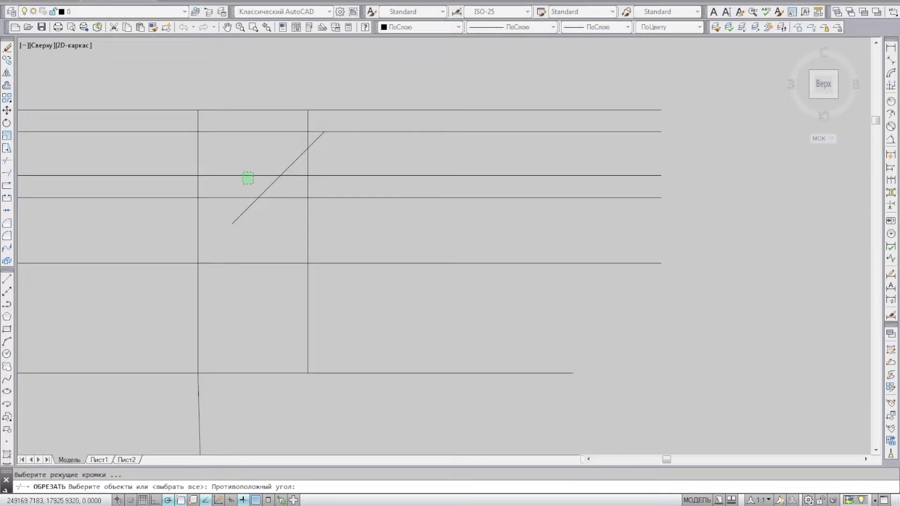
left_click(281, 221)
key("Return")
key("Escape")
Move the diagonal line onto the band's right corner
left_click(317, 138)
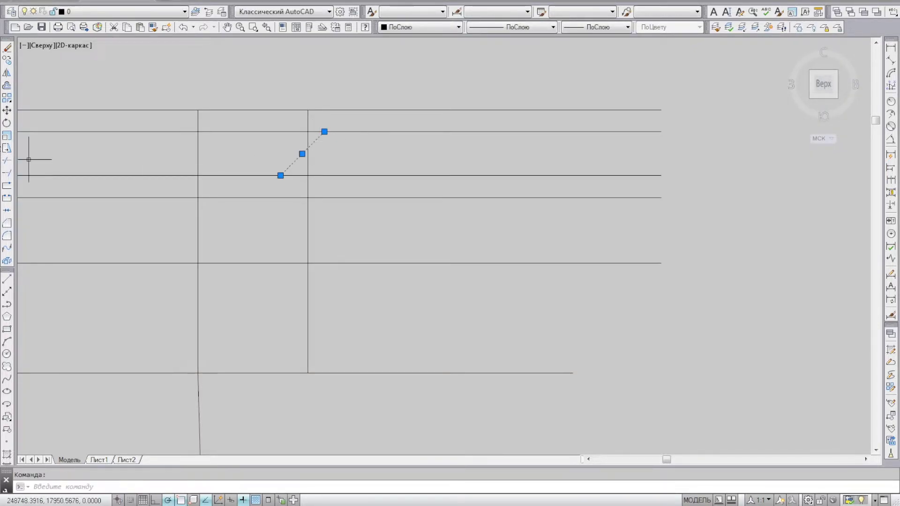
left_click(7, 110)
left_click(319, 132)
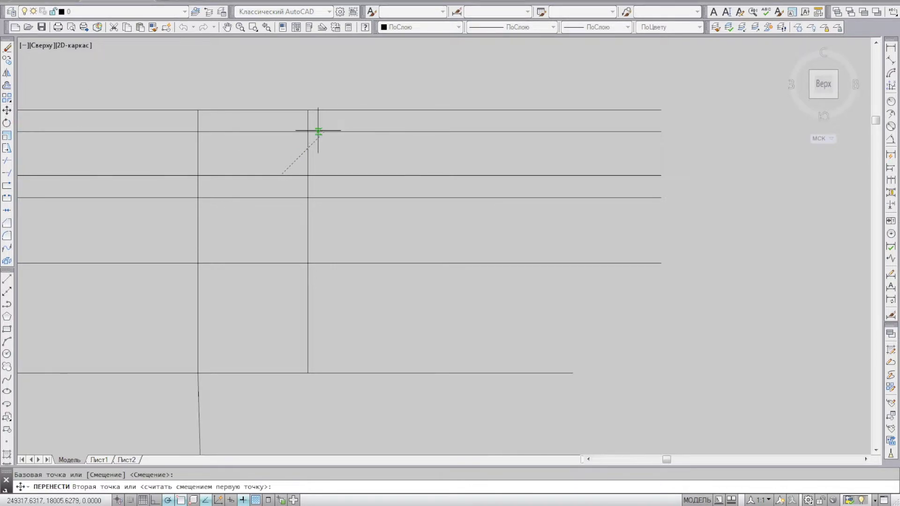
left_click(306, 133)
scroll(352, 177, "down", 5)
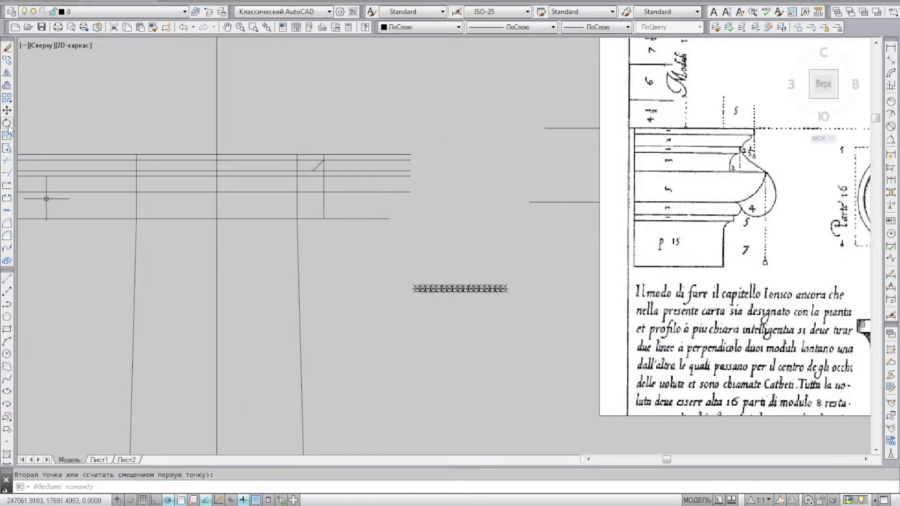
Trim the overhanging band line ends beside the diagonal
left_click(7, 160)
scroll(347, 170, "up", 5)
scroll(347, 169, "up", 2)
key("Return")
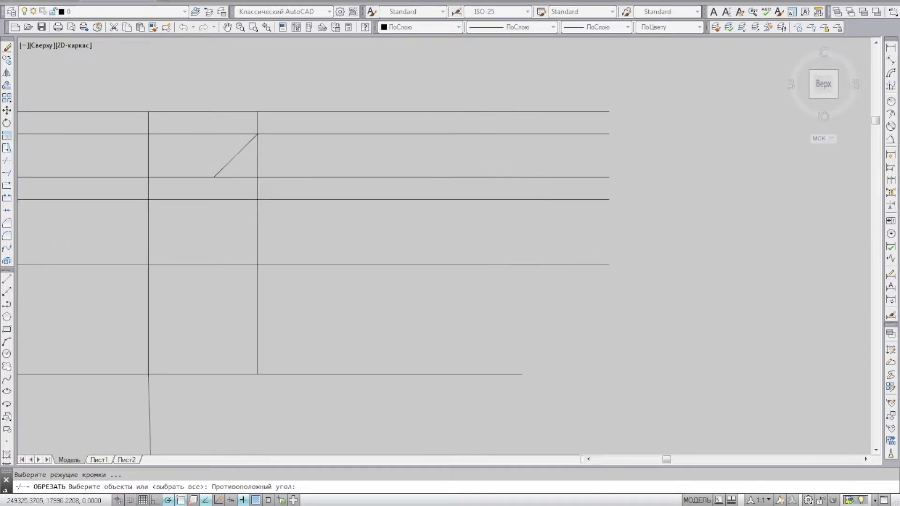
left_click(267, 168)
left_click(276, 122)
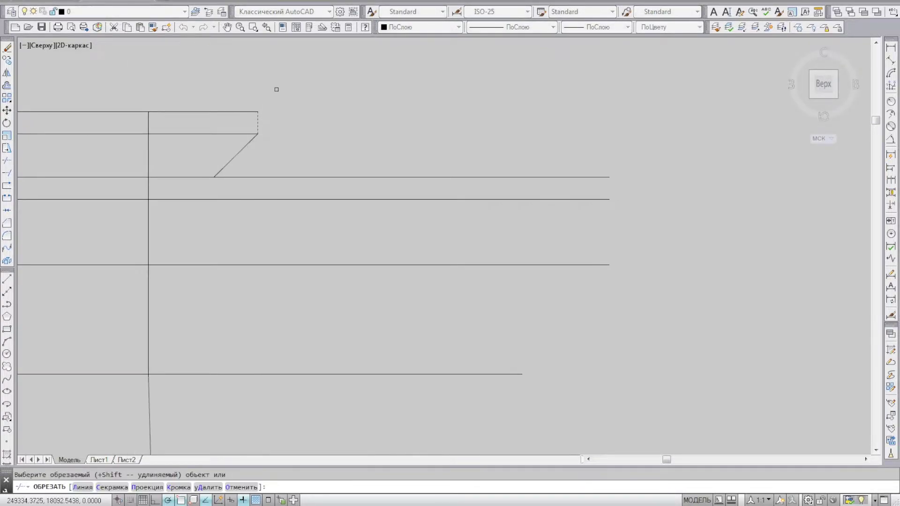
key("Return")
scroll(320, 145, "down", 5)
Pan and zoom to compare the drawing with the Ionic capital engraving
middle_click_drag(377, 164, 374, 164)
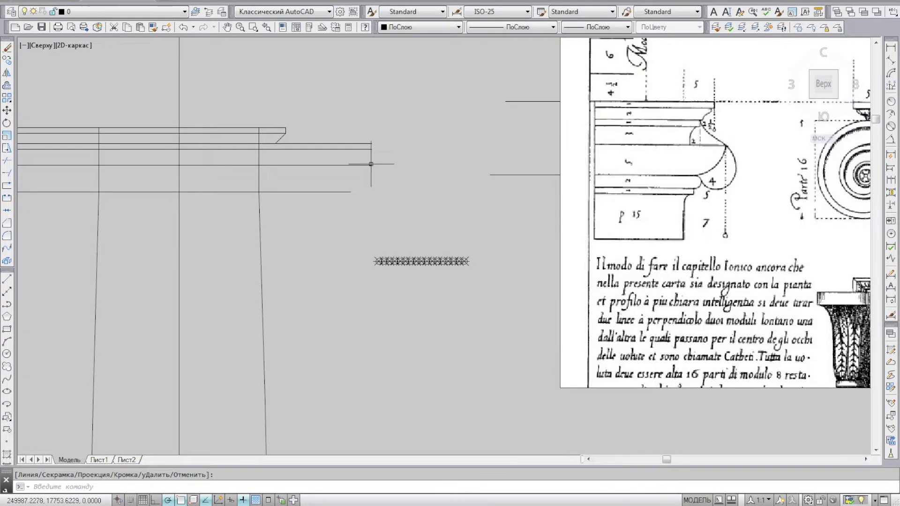
scroll(454, 150, "down", 2)
scroll(411, 153, "down", 2)
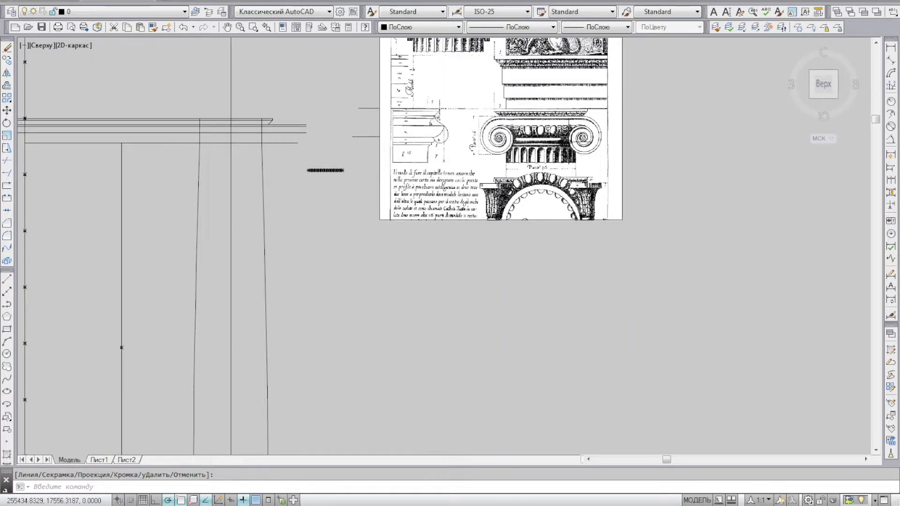
scroll(527, 122, "up", 3)
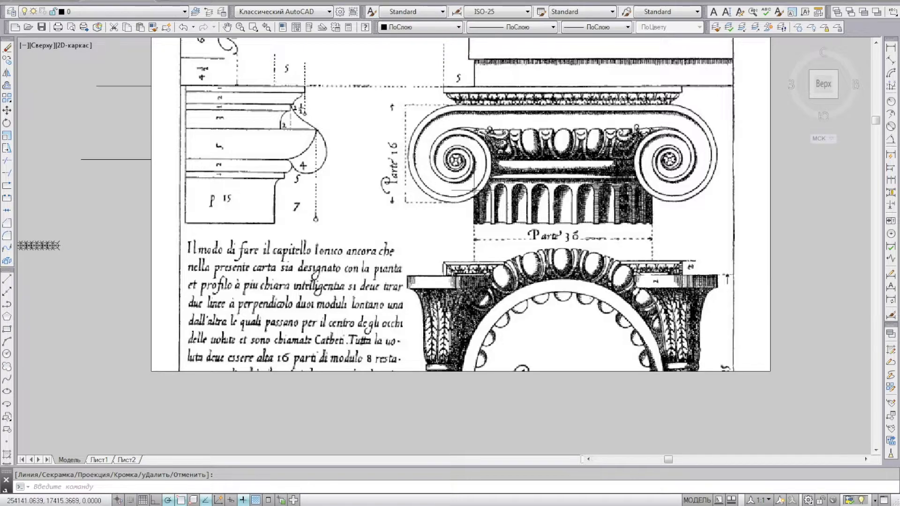
scroll(563, 197, "down", 3)
Begin an offset, zooming in on the row of division markers
left_click(6, 86)
scroll(341, 211, "up", 6)
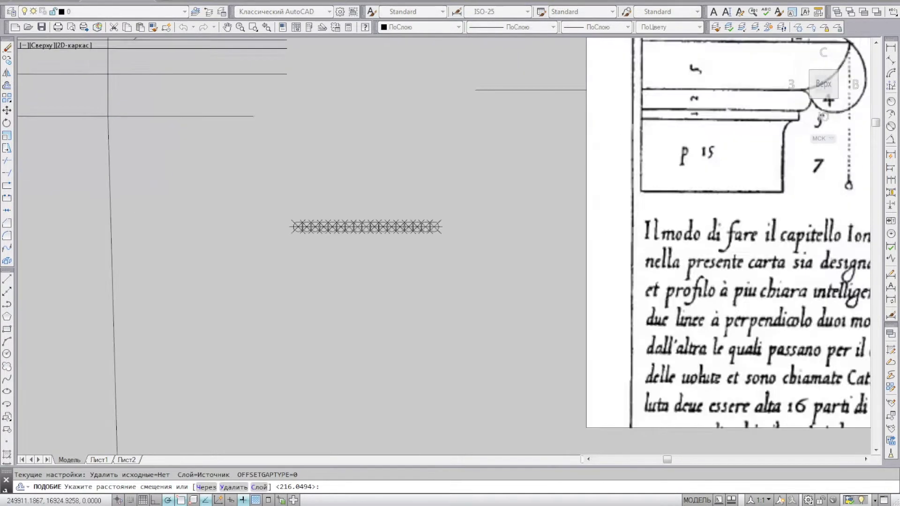
scroll(296, 221, "up", 2)
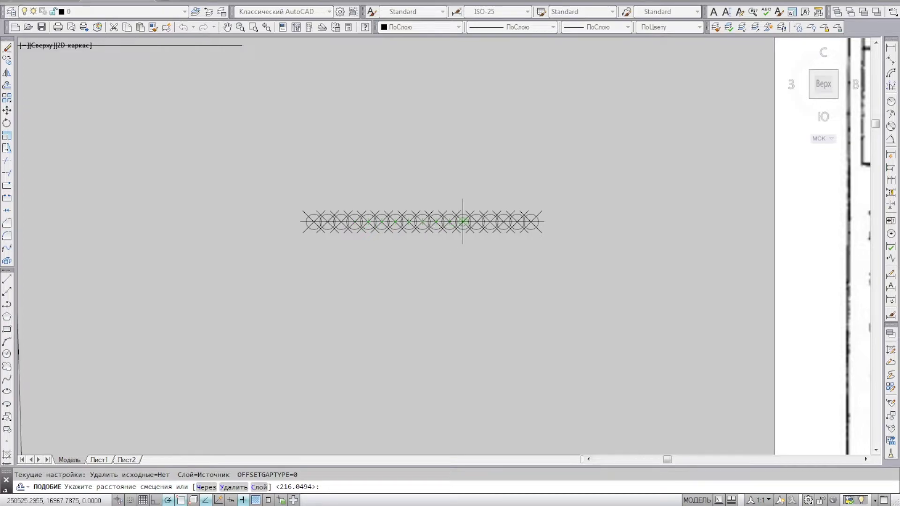
Offset the horizontal line downward to form the block's lower edge under the cornice
left_click(512, 222)
left_click(300, 222)
scroll(300, 222, "down", 4)
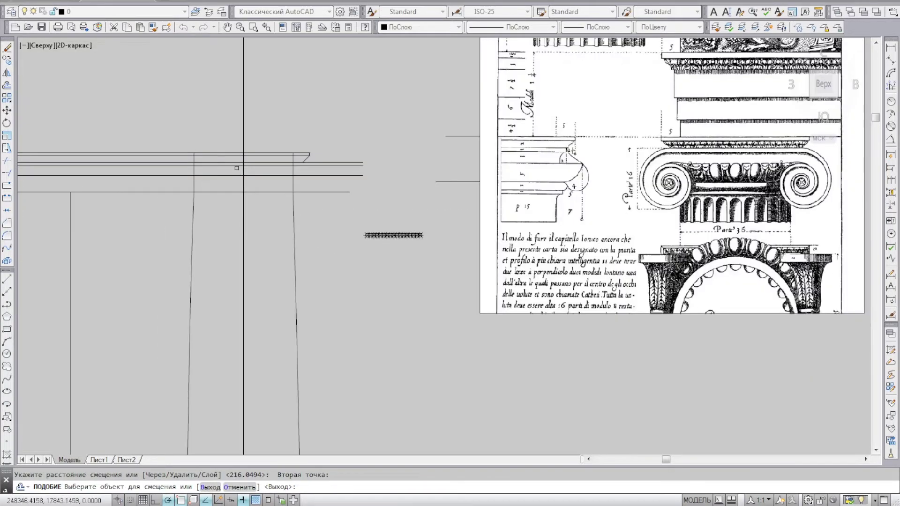
scroll(297, 165, "up", 1)
left_click(333, 159)
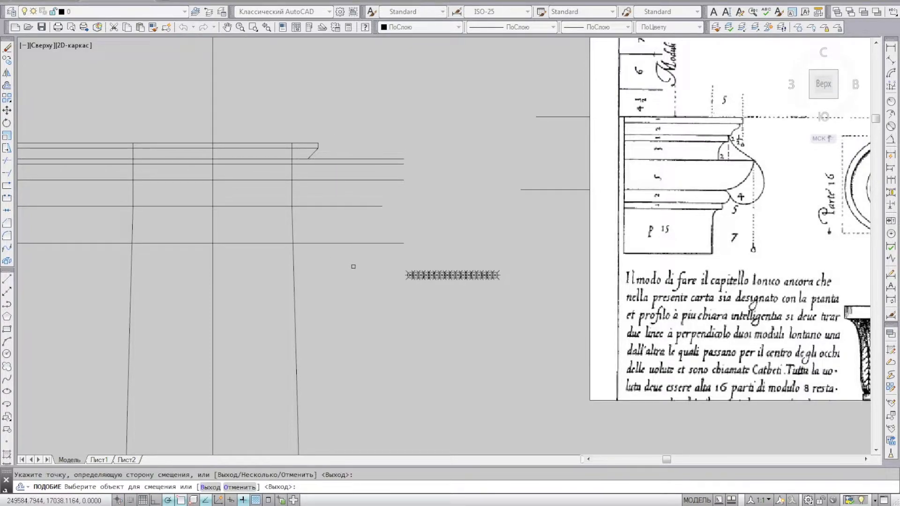
left_click(10, 278)
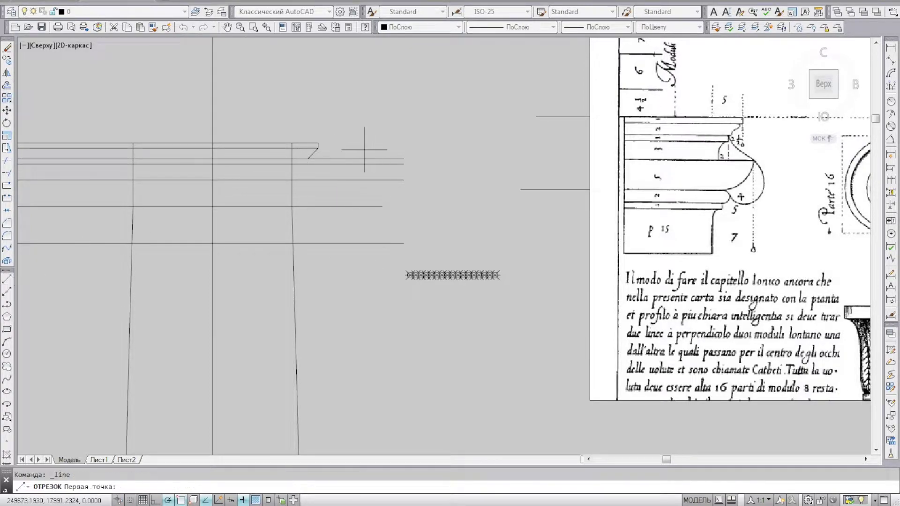
Close the block with a vertical line, then trim the horizontal lines overhanging it
left_click(342, 159)
left_click(341, 244)
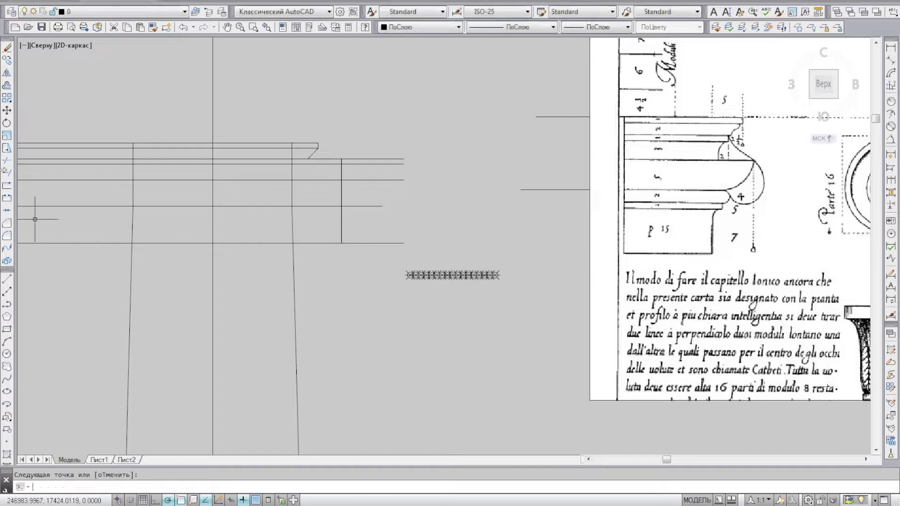
left_click(7, 161)
left_click(352, 261)
left_click(352, 261)
left_click(341, 211)
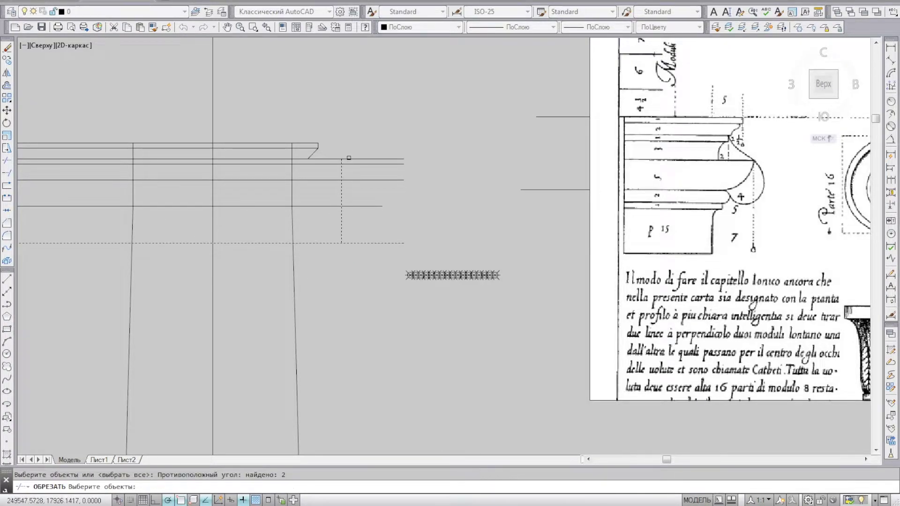
scroll(349, 157, "up", 2)
key("Return")
left_click(415, 145)
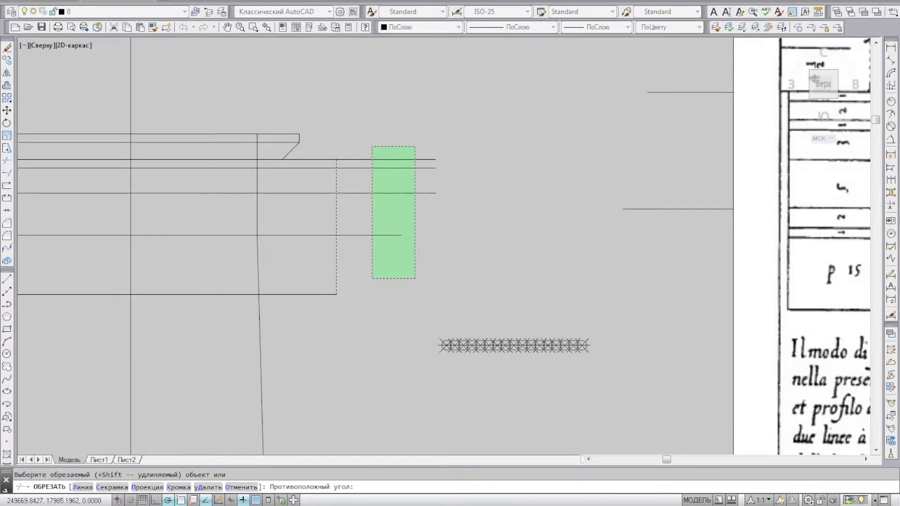
left_click(372, 277)
scroll(324, 197, "down", 4)
key("Escape")
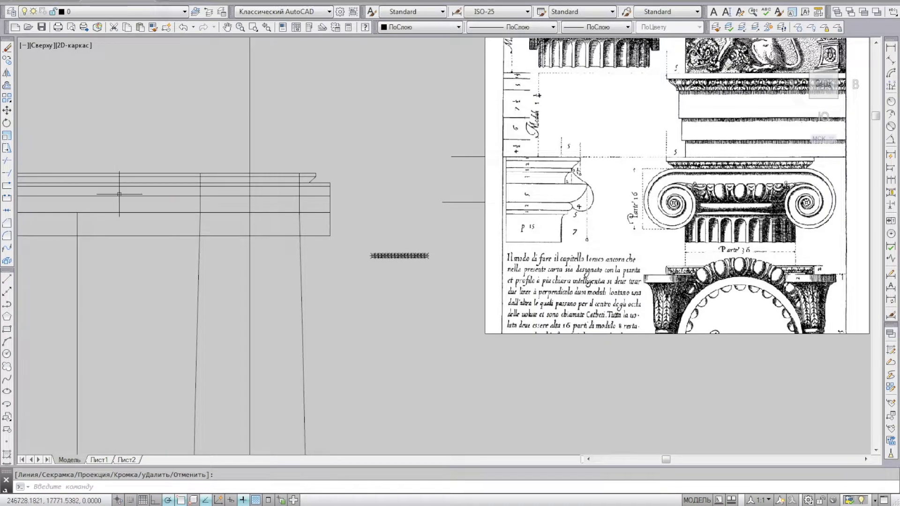
Draw a diagonal helper line from the block corner down below the block
scroll(197, 199, "down", 4)
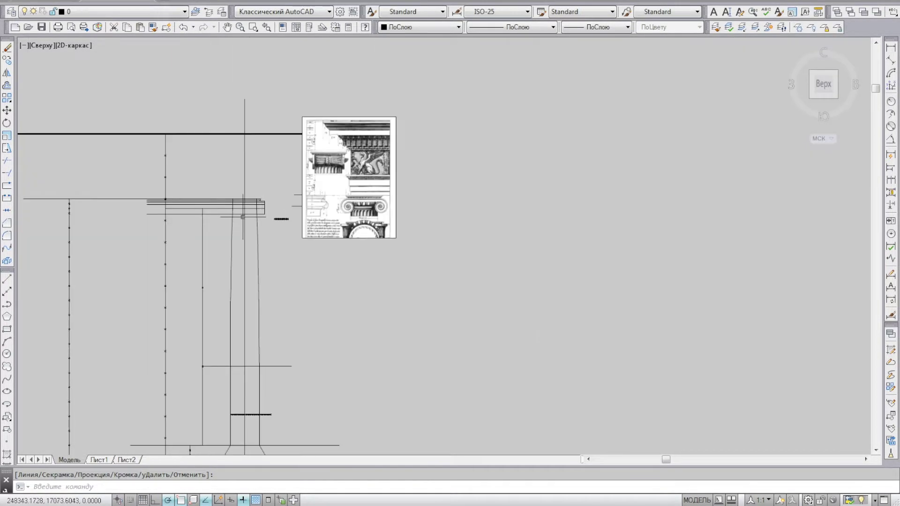
mouse_move(216, 213)
middle_mouse_down()
mouse_move(417, 192)
mouse_move(611, 201)
mouse_move(347, 202)
middle_mouse_up()
scroll(611, 201, "down", 2)
scroll(347, 201, "up", 2)
scroll(436, 194, "up", 5)
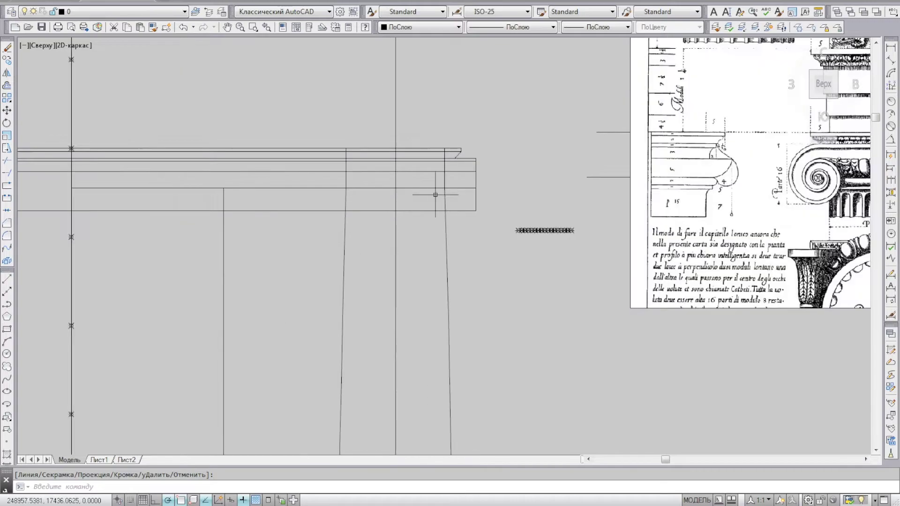
left_click(7, 278)
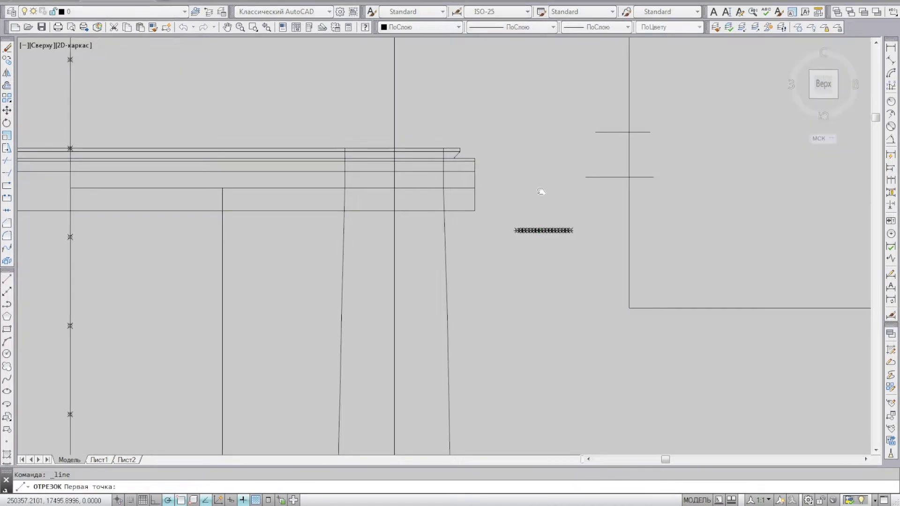
middle_click_drag(542, 191, 264, 190)
scroll(197, 159, "up", 5)
left_click(227, 158)
scroll(232, 162, "down", 3)
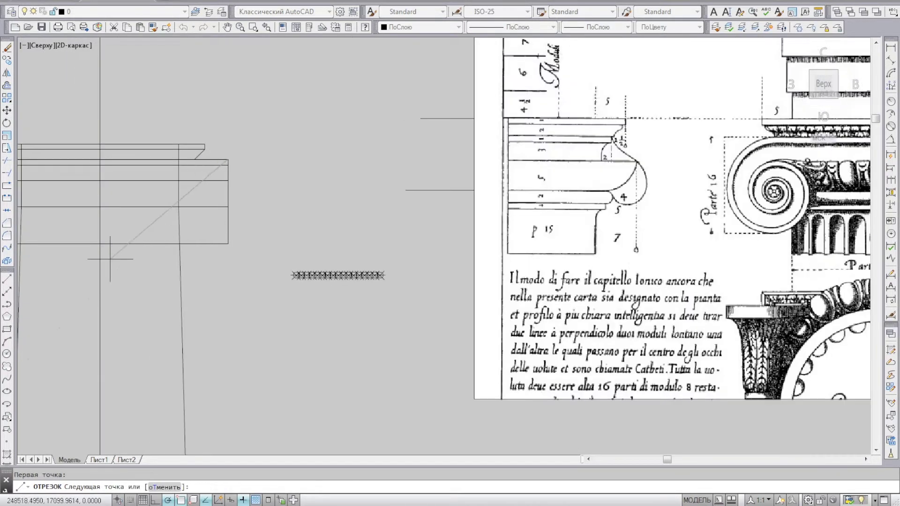
left_click(118, 269)
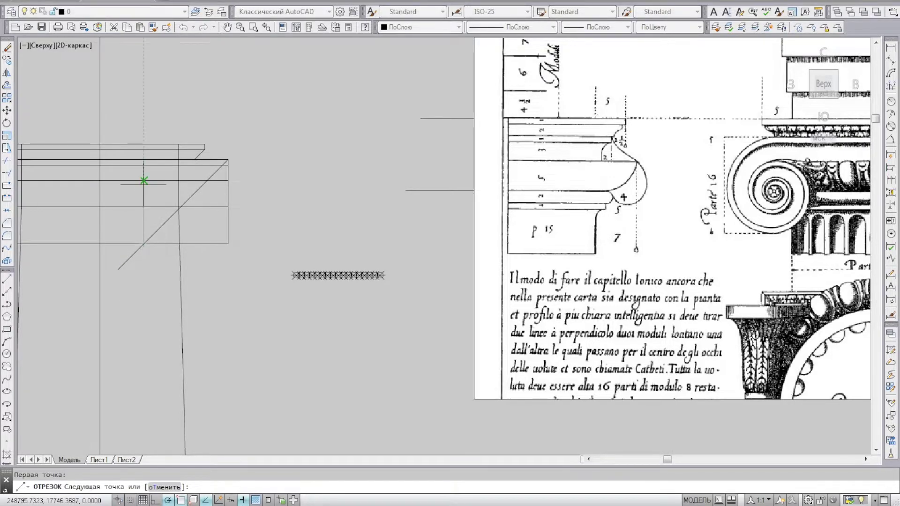
Trim away the diagonal's lower segments that extend past the block
left_click(7, 160)
key("Return")
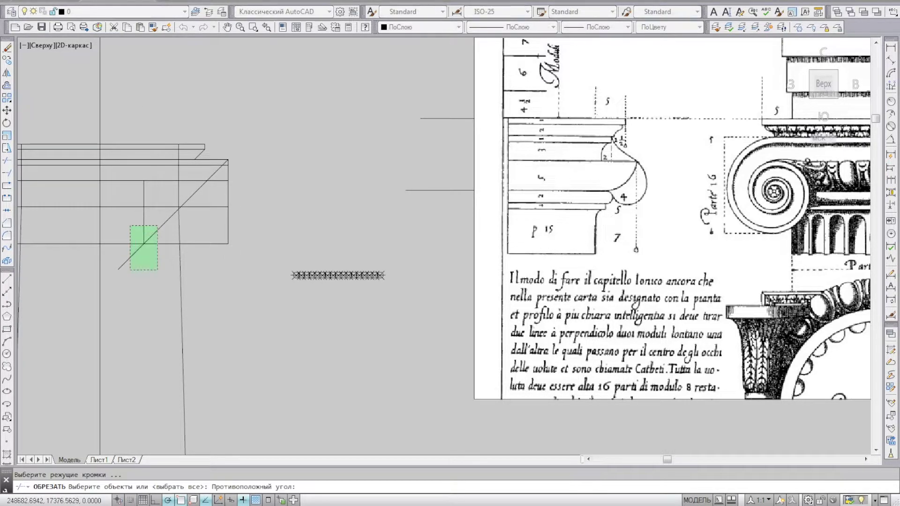
left_click_drag(157, 227, 126, 272)
middle_click_drag(153, 207, 272, 212)
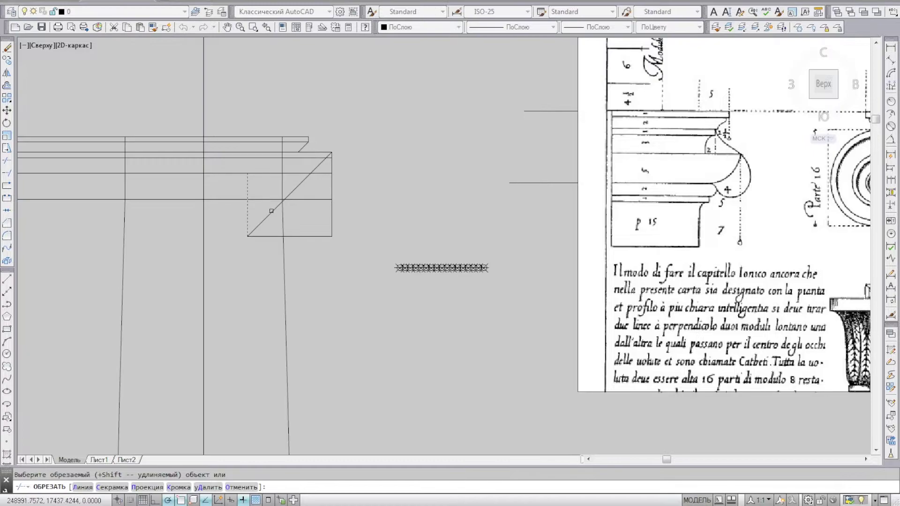
left_click(281, 201)
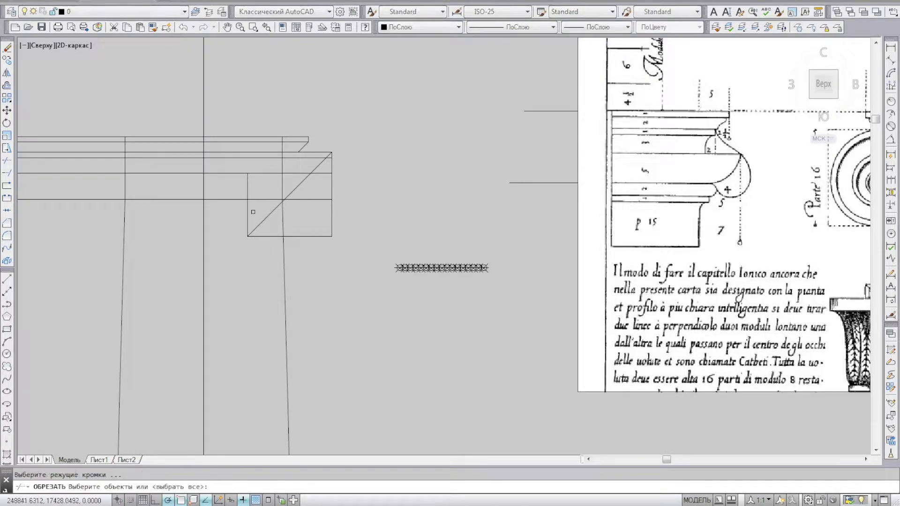
Erase the helper diagonal remaining inside the block
key("Escape")
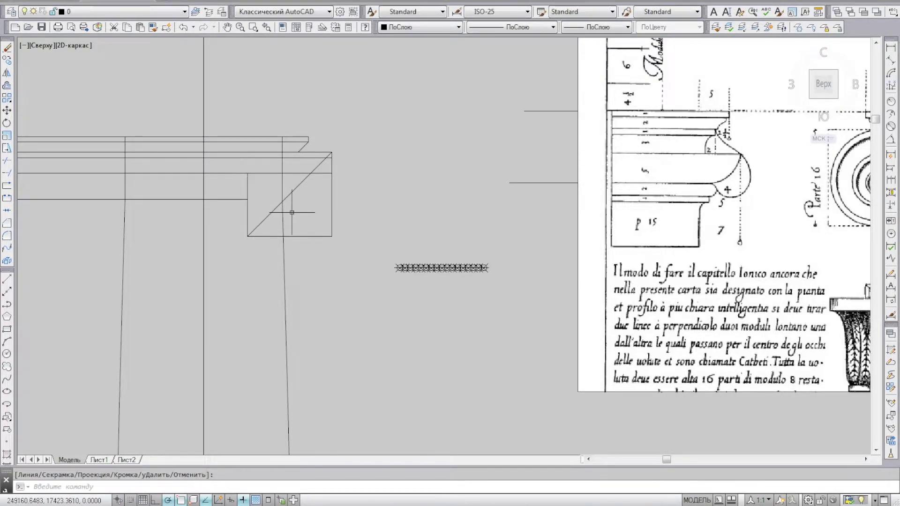
scroll(292, 211, "up", 4)
left_click(291, 163)
key("Delete")
Trim lines using the block's bottom edge as the cutting edge
left_click(8, 173)
scroll(327, 233, "down", 2)
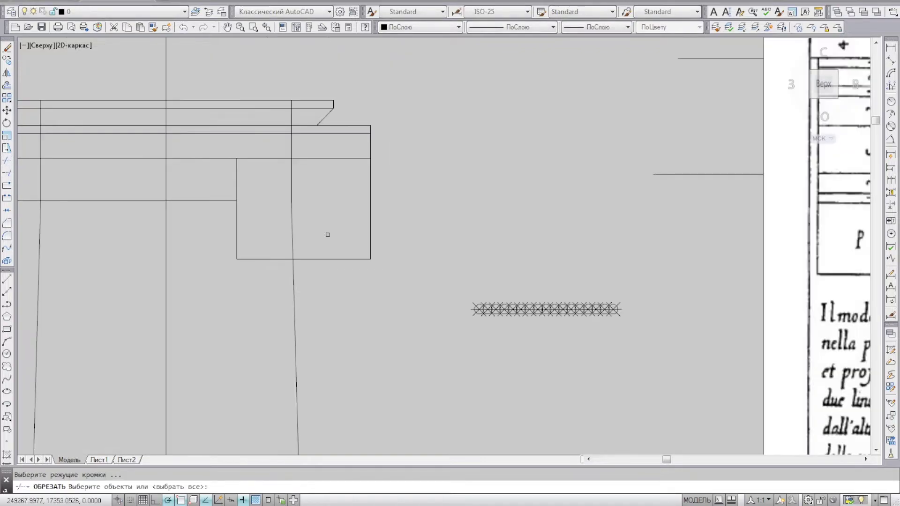
left_click(326, 260)
key("Return")
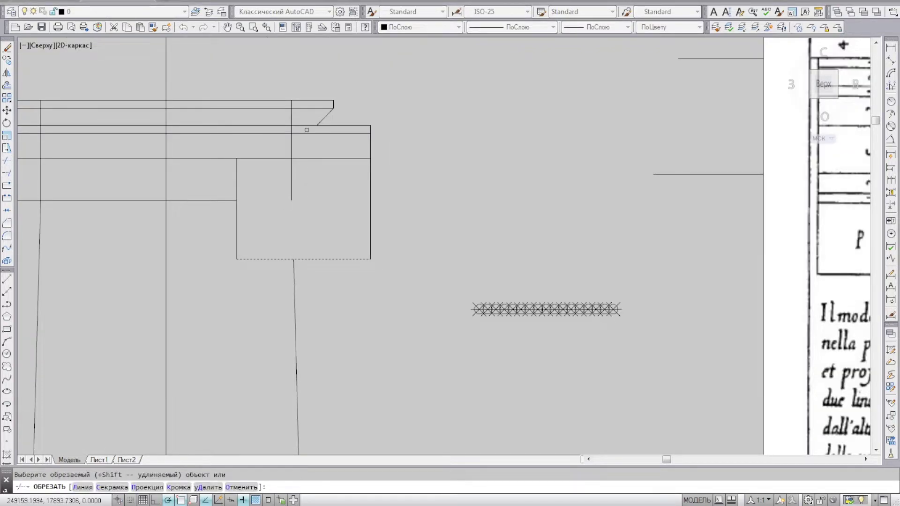
key("Escape")
Stretch the short line segment's endpoint up to a new point
left_click(291, 131)
left_click(292, 201)
scroll(291, 201, "down", 1)
scroll(294, 199, "down", 1)
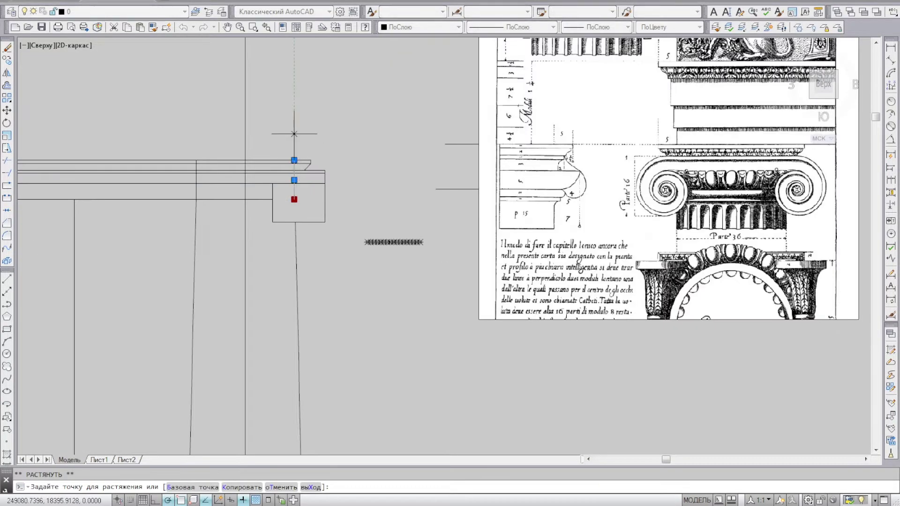
scroll(199, 172, "up", 2)
key("Escape")
left_click(200, 202)
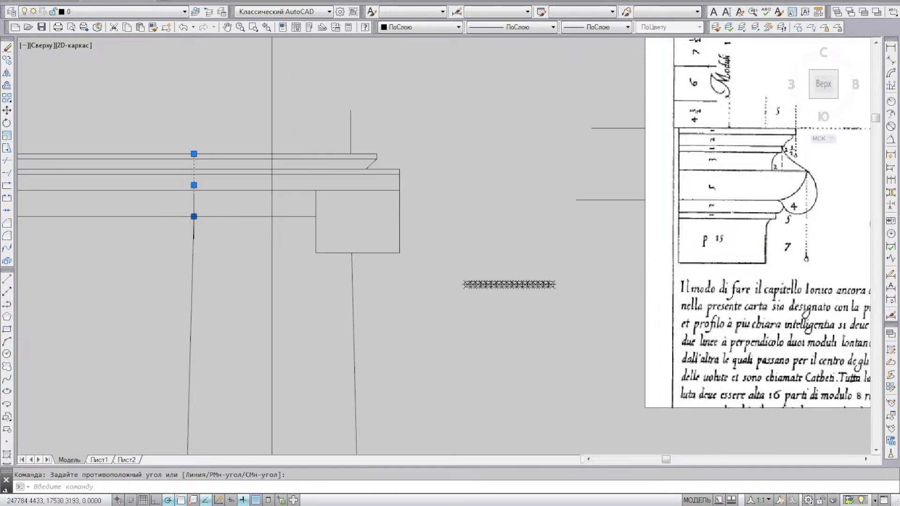
left_click(194, 217)
scroll(199, 197, "down", 3)
scroll(202, 105, "up", 2)
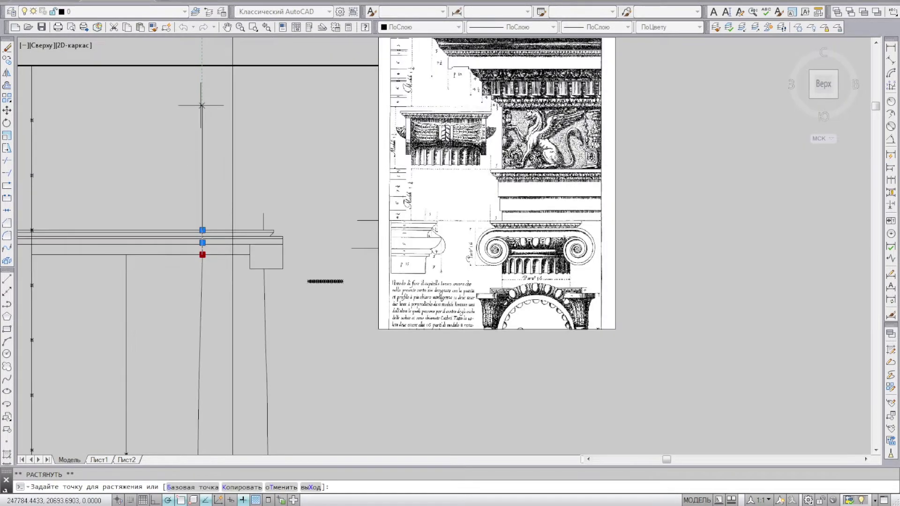
left_click(202, 100)
Delete the short stray line and extend the vertical column line up to the top horizontal
left_click(263, 221)
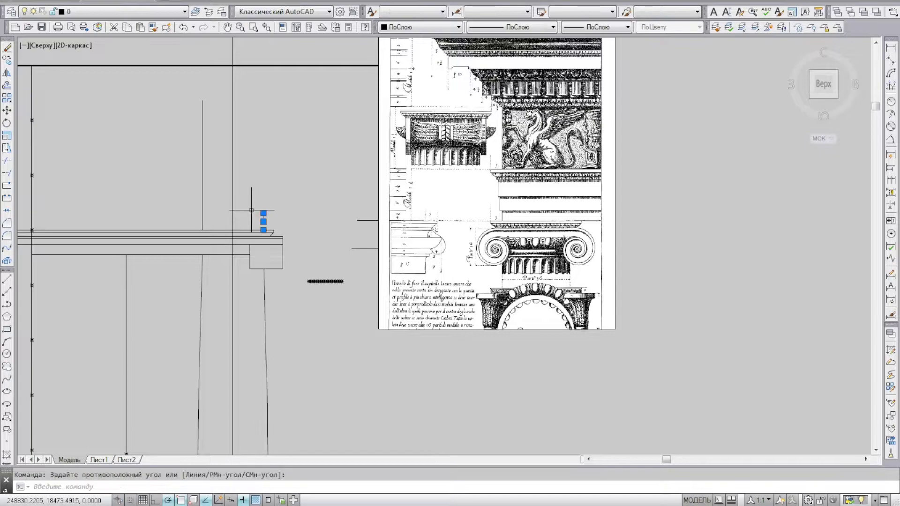
key("Delete")
left_click(224, 211)
left_click(192, 187)
left_click(203, 100)
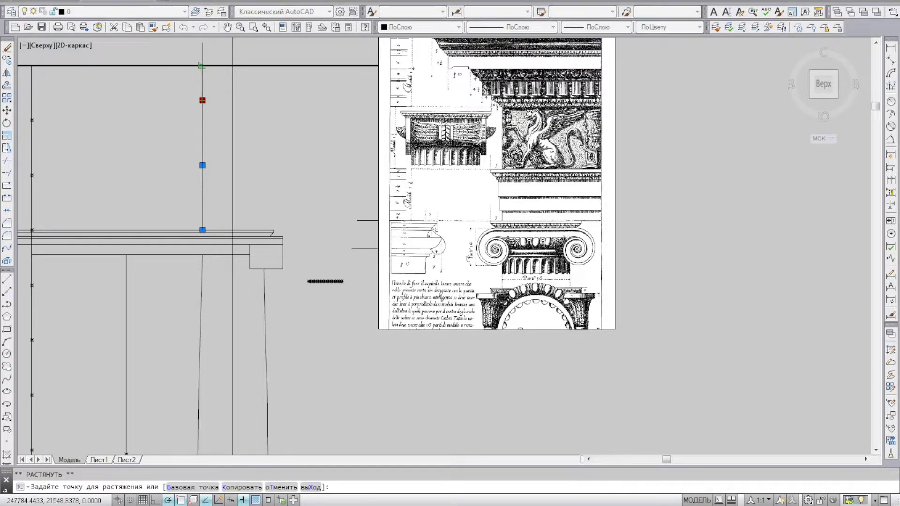
left_click(203, 66)
key("Escape")
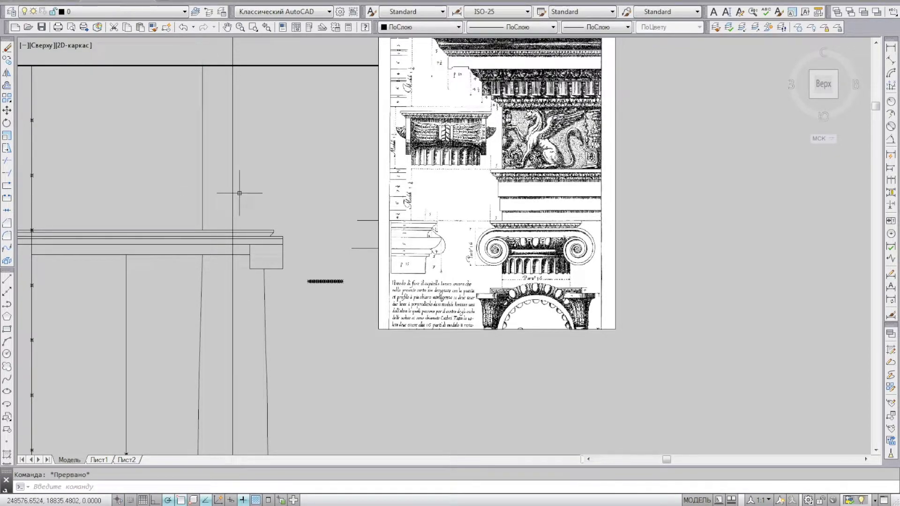
Draw a new vertical line along the column axis
scroll(205, 238, "up", 4)
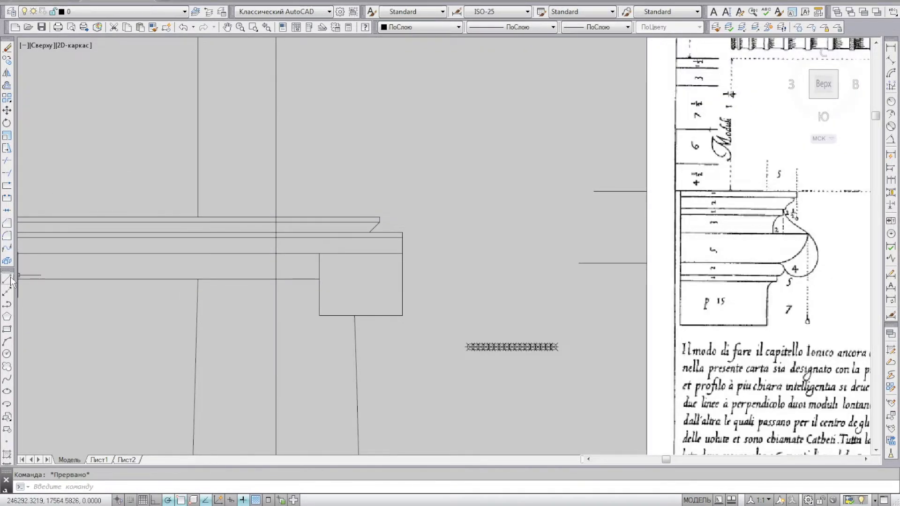
left_click(10, 280)
left_click(198, 279)
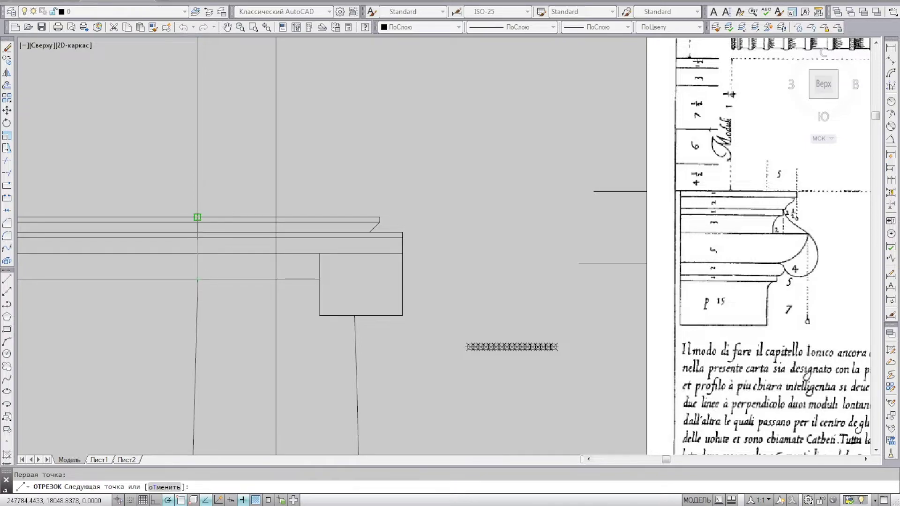
left_click(198, 217)
key("Return")
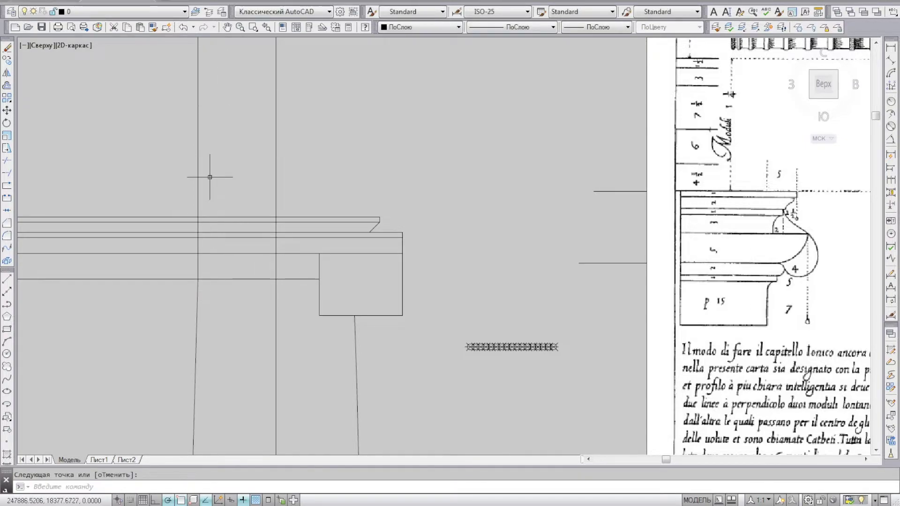
Shorten the horizontal line to end at the block's left side, then reframe the capital
scroll(532, 229, "up", 2)
left_click(237, 207)
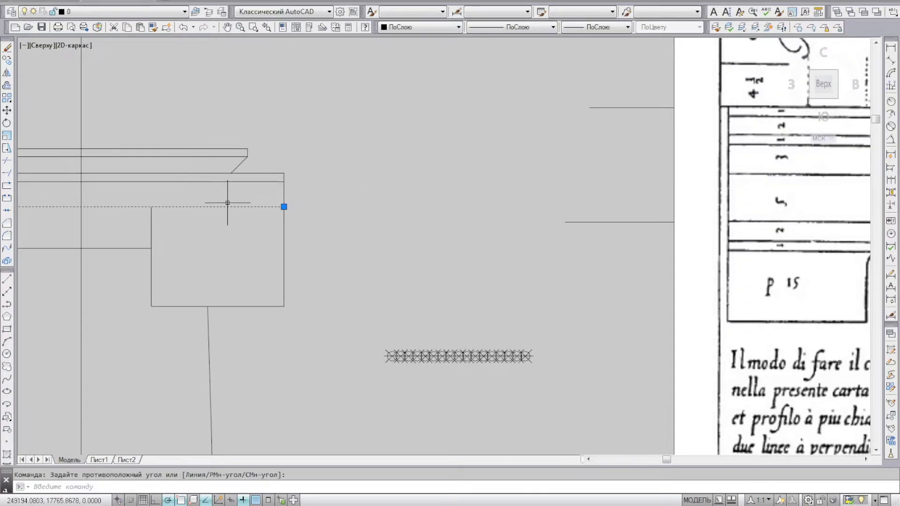
left_click(284, 206)
left_click(151, 207)
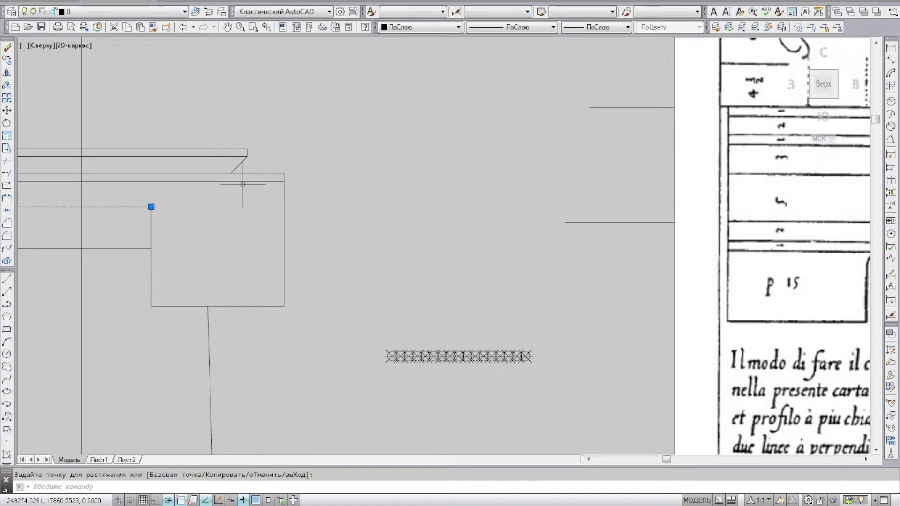
scroll(243, 185, "down", 2)
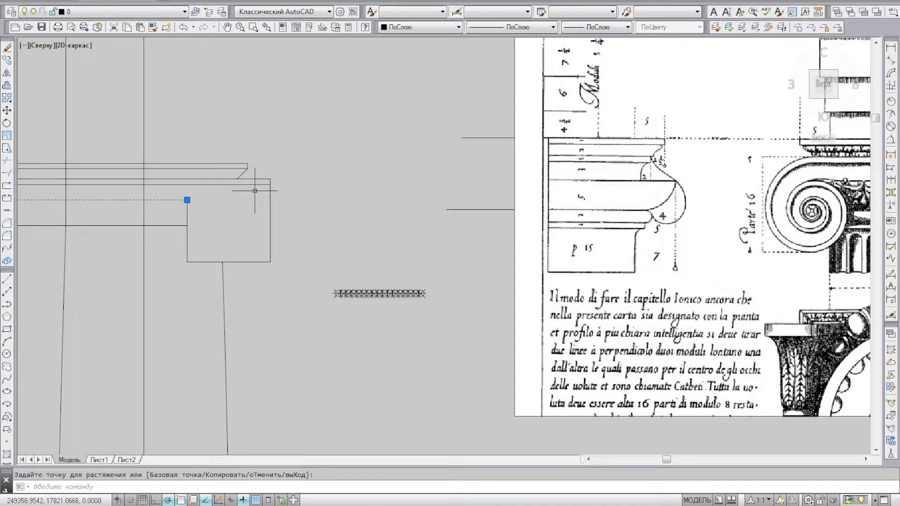
key("Escape")
middle_click_drag(286, 208, 304, 197)
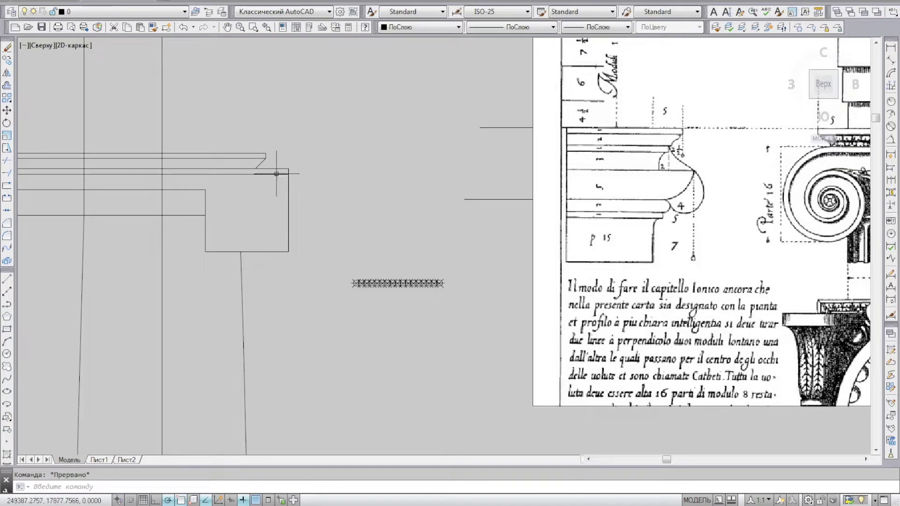
scroll(280, 175, "down", 5)
scroll(285, 183, "up", 5)
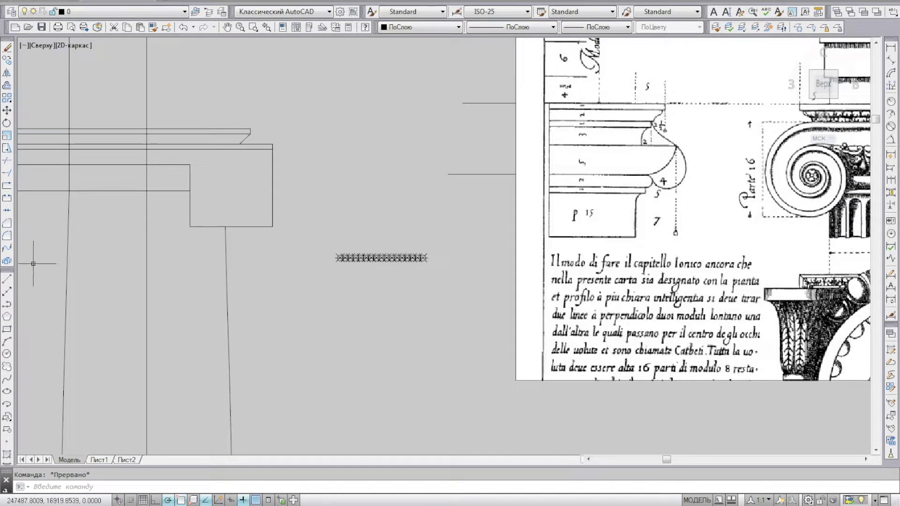
Offset the block's right vertical edge to double its outline
left_click(8, 89)
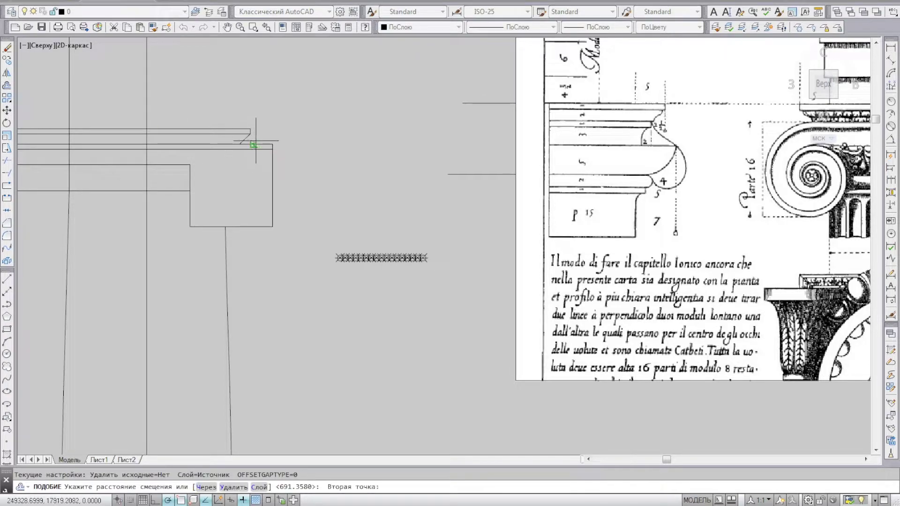
key("Return")
left_click(272, 165)
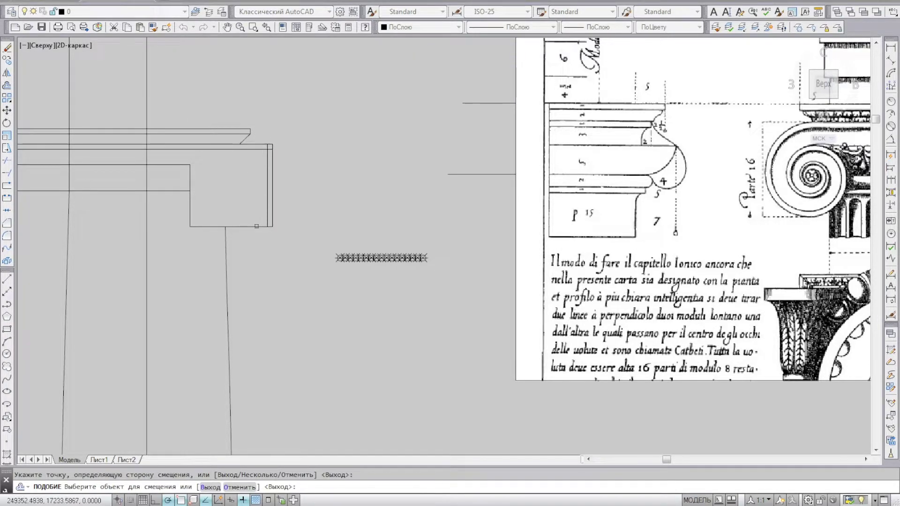
key("Return")
Fillet the new vertical line into clean corners with the horizontal lines
left_click(7, 262)
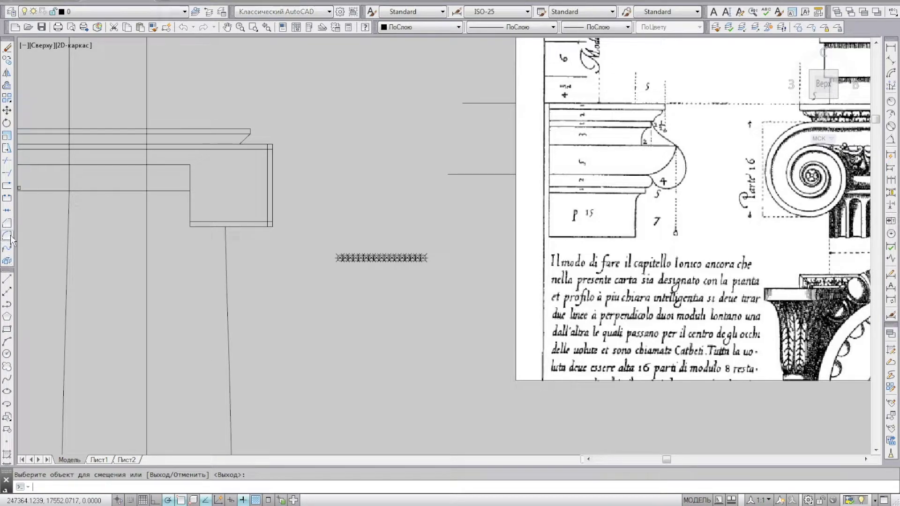
left_click(255, 149)
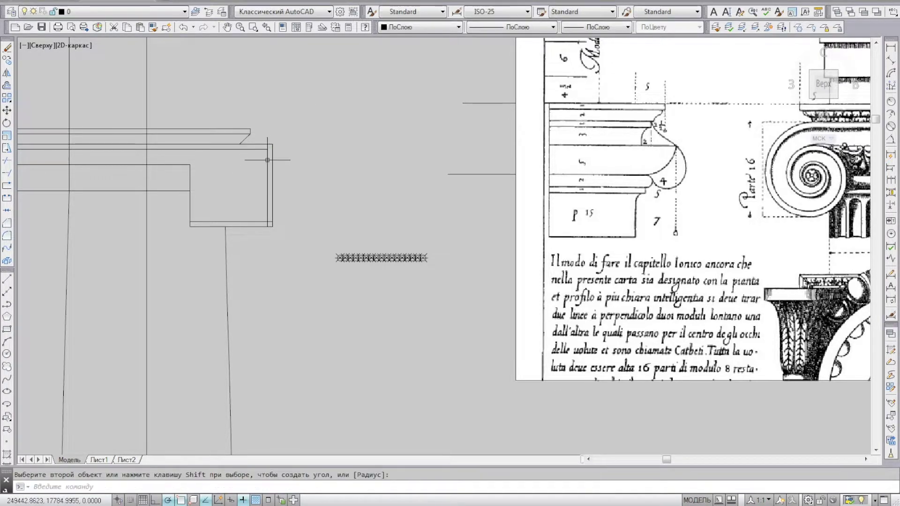
left_click(268, 197)
key("Return")
left_click(260, 224)
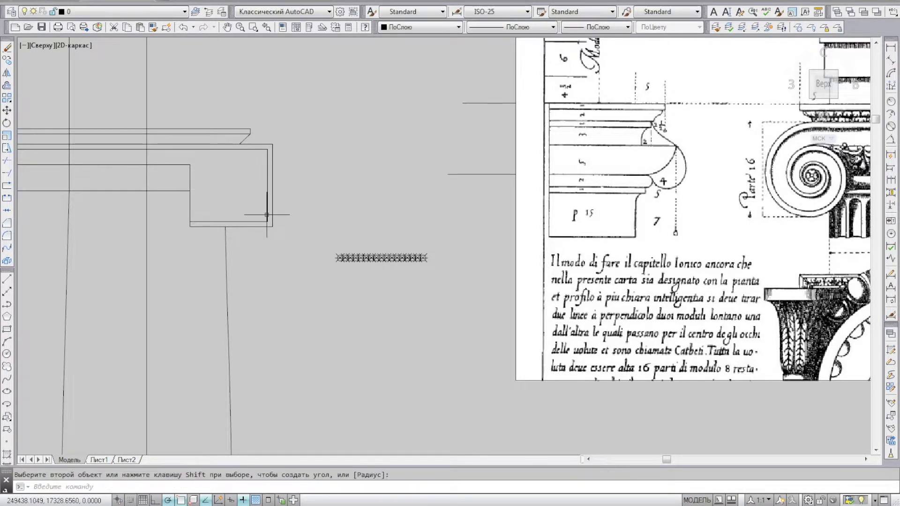
scroll(261, 220, "down", 1)
scroll(324, 176, "down", 1)
scroll(297, 148, "up", 1)
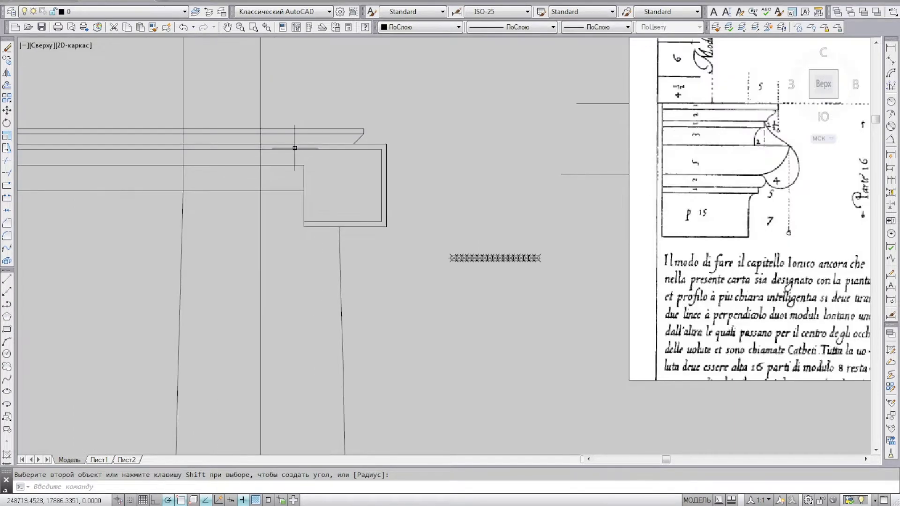
Trim the block lines left of the column centre line
left_click(6, 161)
left_click(261, 113)
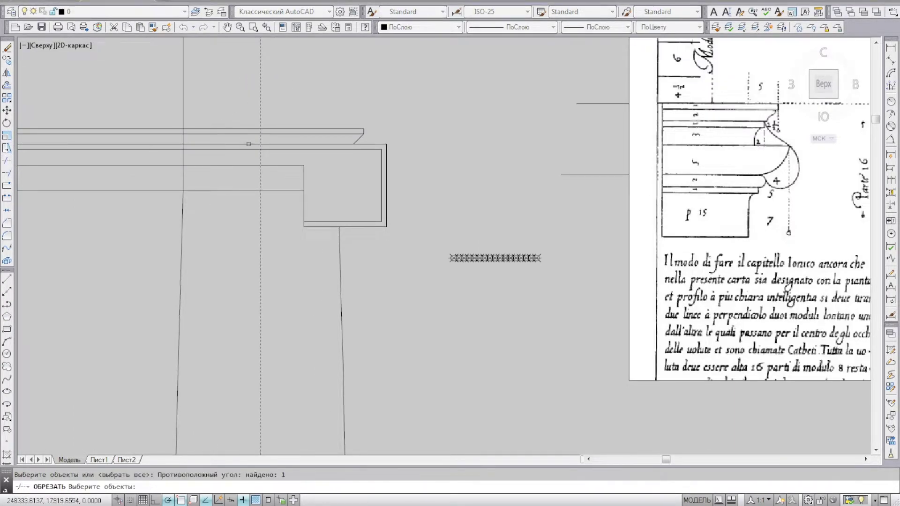
key("Return")
left_click_drag(246, 176, 238, 139)
key("Escape")
Mirror the half block outline across the centre line, keeping the original
left_click(253, 141)
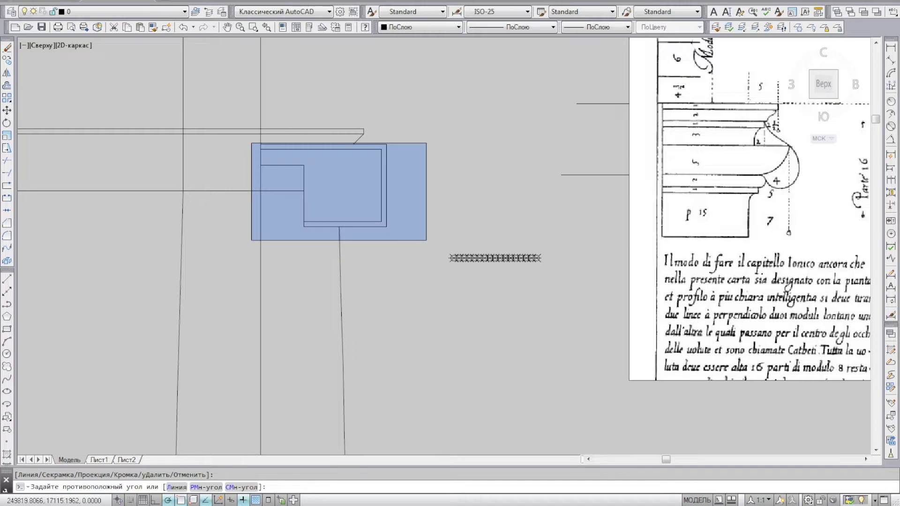
left_click(426, 239)
left_click(6, 73)
left_click(261, 80)
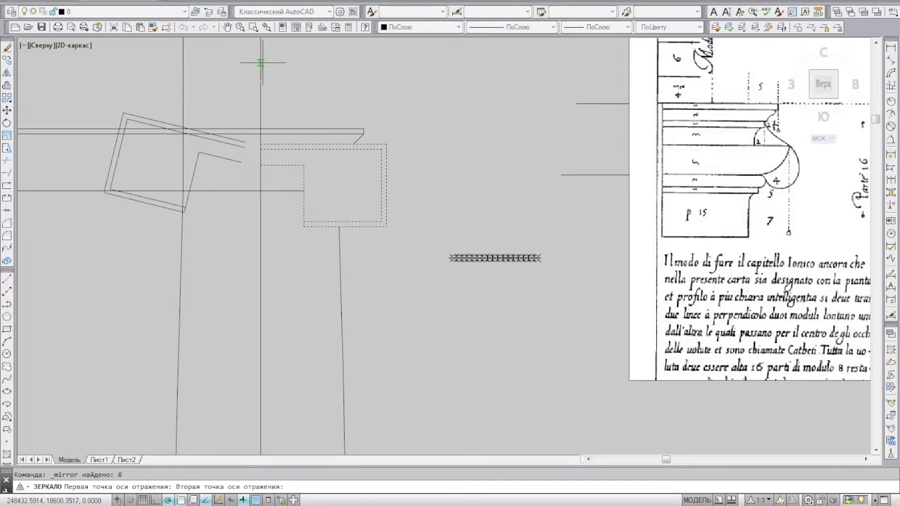
left_click(261, 61)
scroll(309, 144, "down", 2)
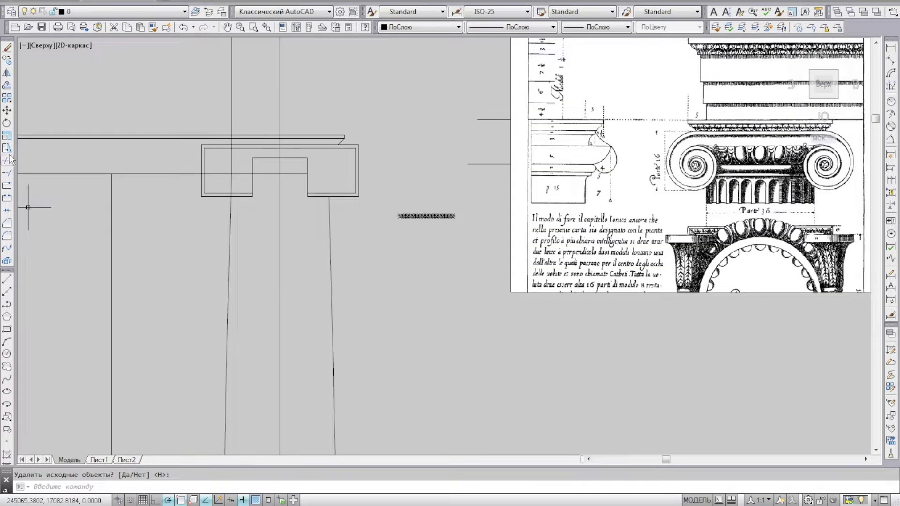
scroll(212, 177, "up", 2)
key("Return")
left_click(9, 162)
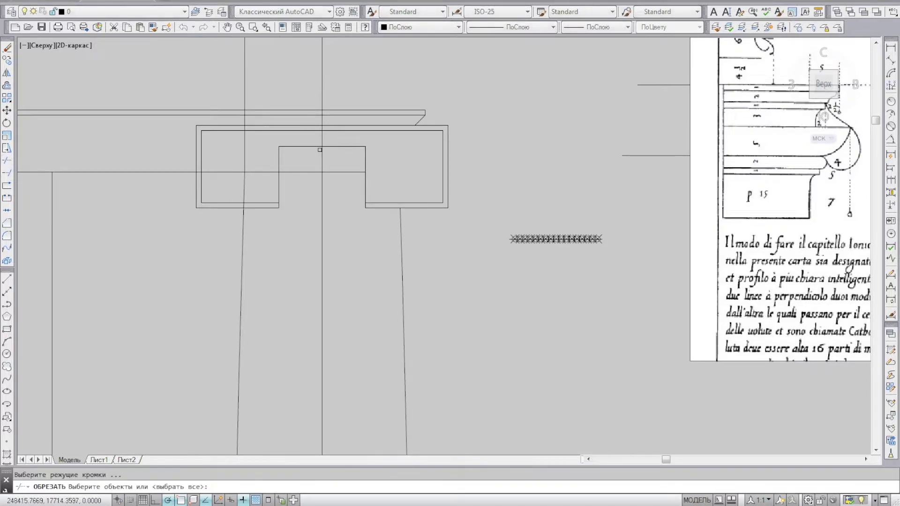
Clean up the short lines inside the block, pulling one back to the centre and deleting the right one
key("Return")
left_click(267, 172)
key("Escape")
left_click(293, 147)
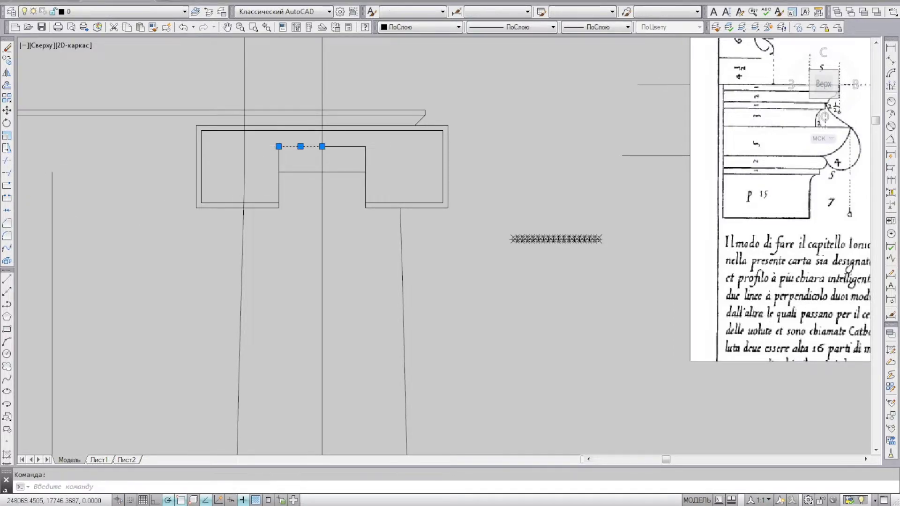
left_click(244, 146)
left_click(370, 149)
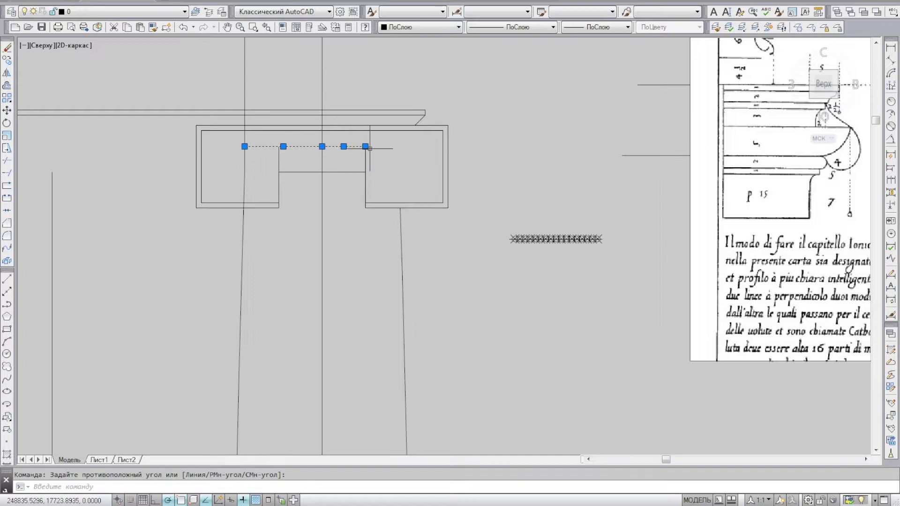
left_click(366, 146)
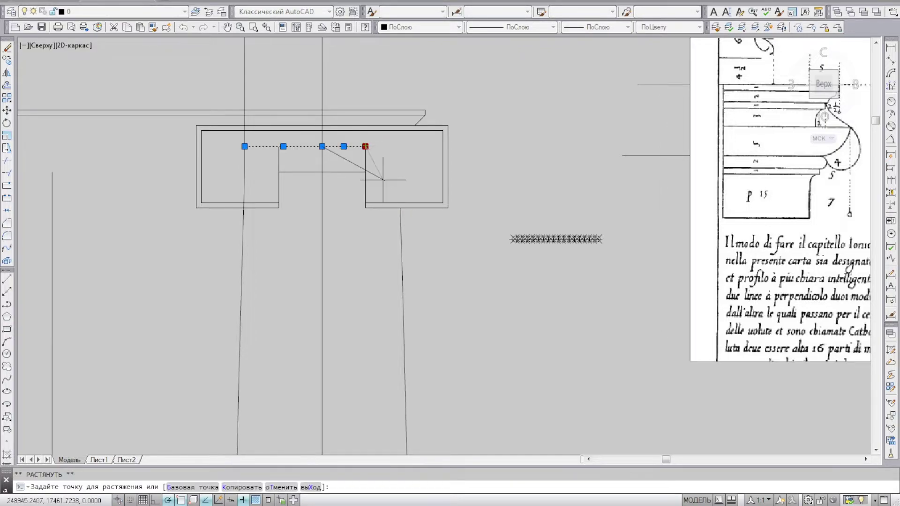
key("Escape")
key("Delete")
Mirror the remaining short line across the centre line
left_click(300, 146)
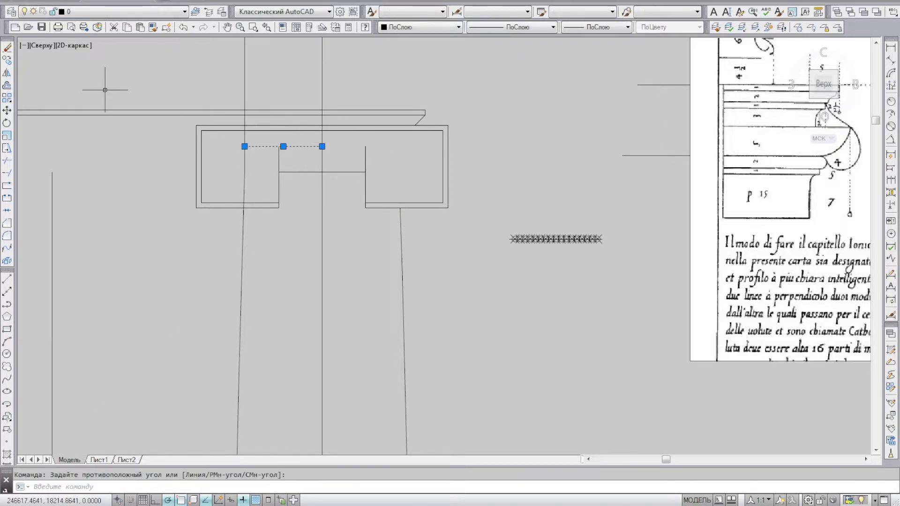
left_click(20, 61)
left_click(322, 80)
left_click(322, 61)
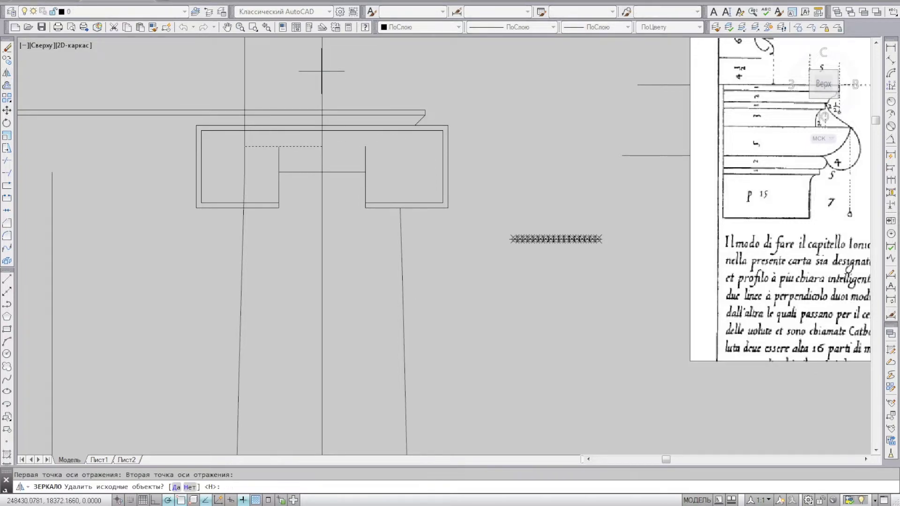
key("Return")
Mirror the cap's small diagonal edge to the left side of the centre line
left_click(386, 89)
left_click(425, 143)
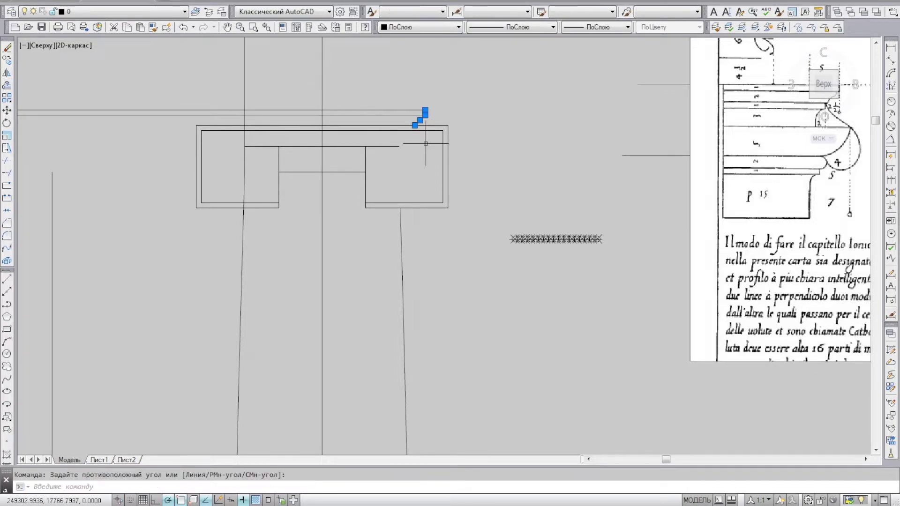
left_click(6, 73)
left_click(322, 81)
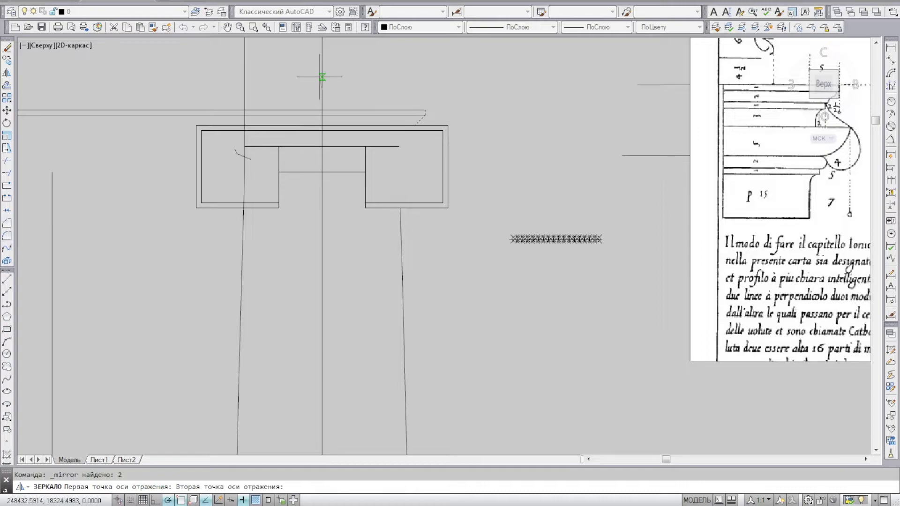
left_click(322, 70)
key("Return")
left_click(7, 161)
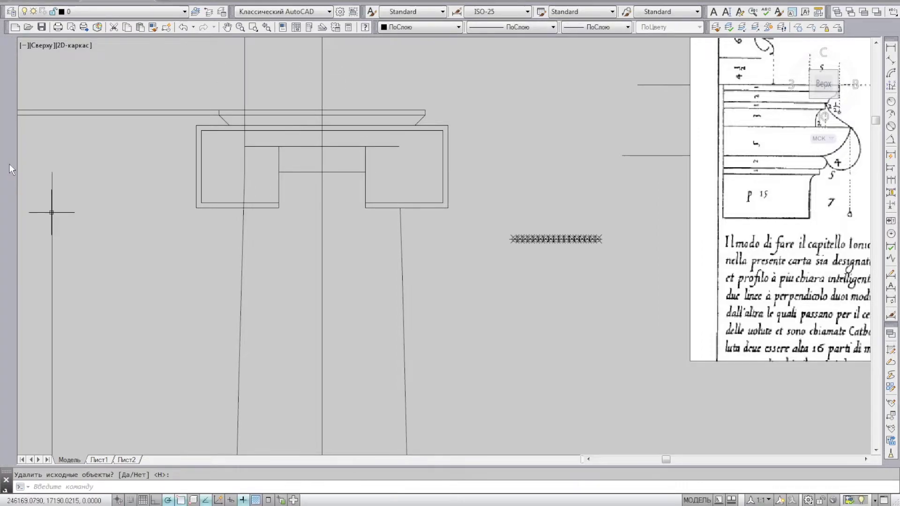
Trim the cap's top lines beyond the left diagonal and remove leftover pieces
left_click(219, 85)
left_click(233, 121)
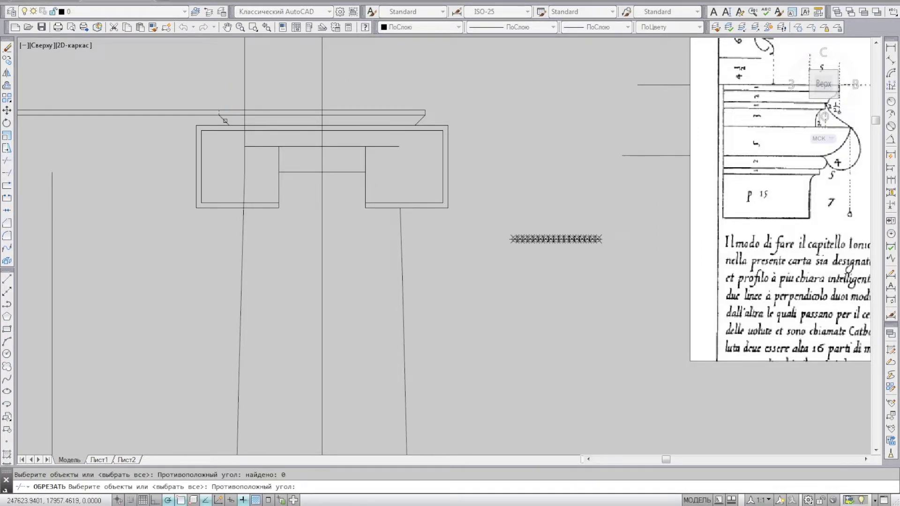
key("Return")
left_click(190, 90)
left_click(208, 118)
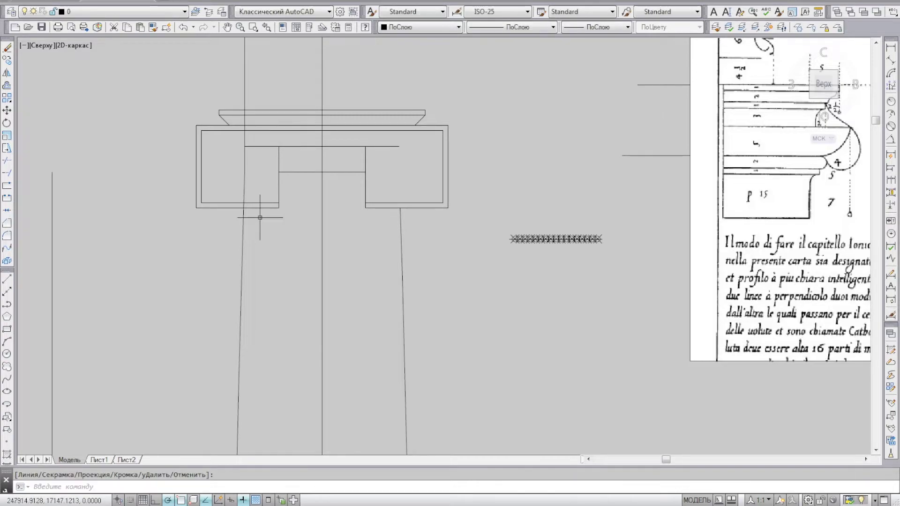
left_click(245, 190)
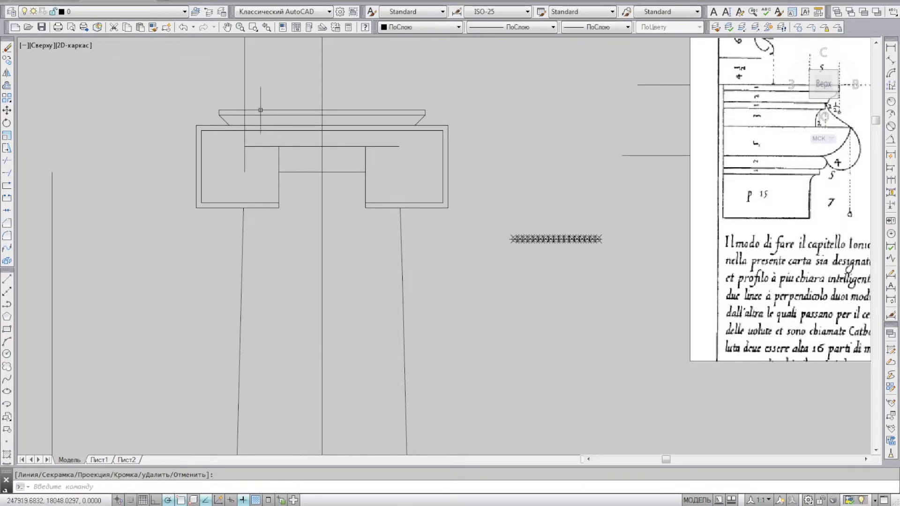
left_click(253, 171)
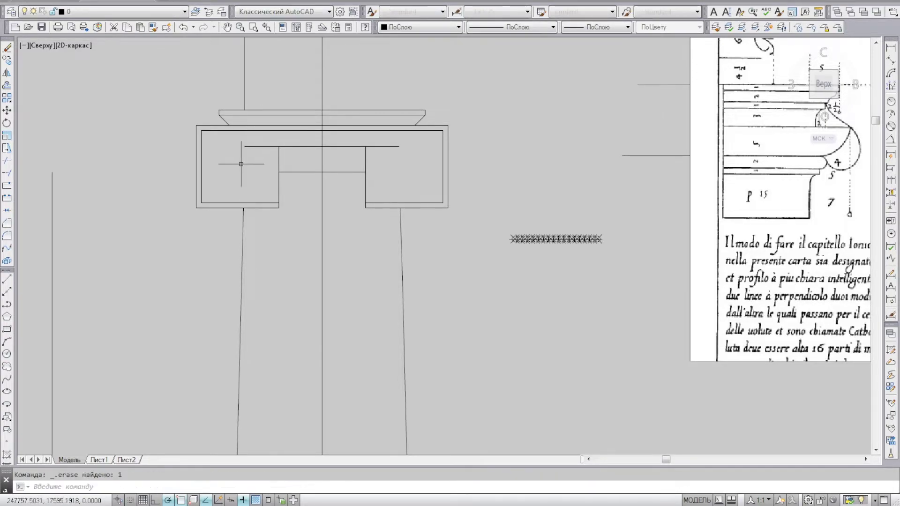
scroll(277, 155, "down", 4)
scroll(382, 170, "down", 2)
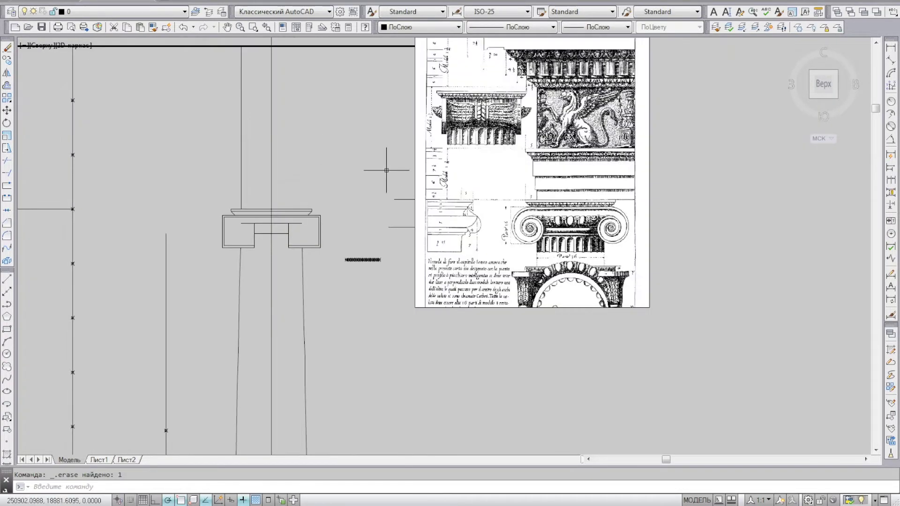
scroll(388, 183, "down", 4)
scroll(315, 213, "up", 4)
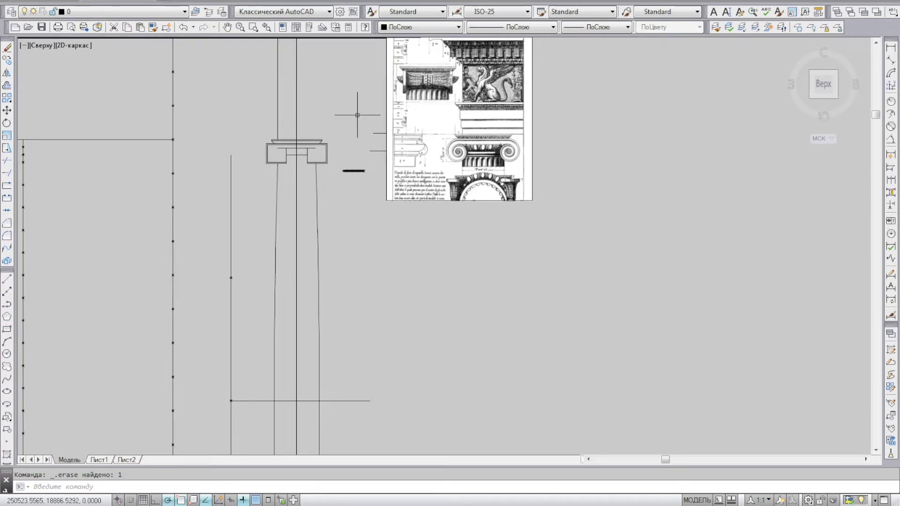
middle_click_drag(358, 111, 356, 197)
scroll(244, 276, "up", 2)
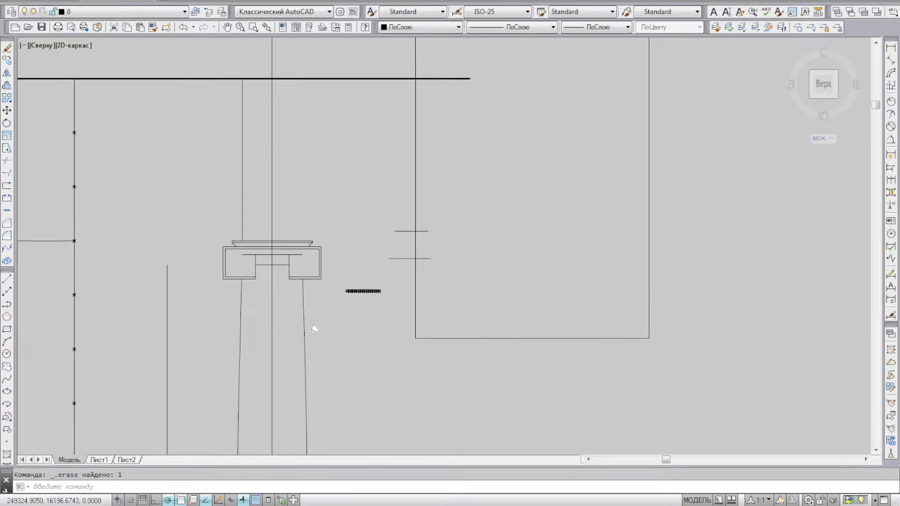
middle_click_drag(314, 329, 263, 268)
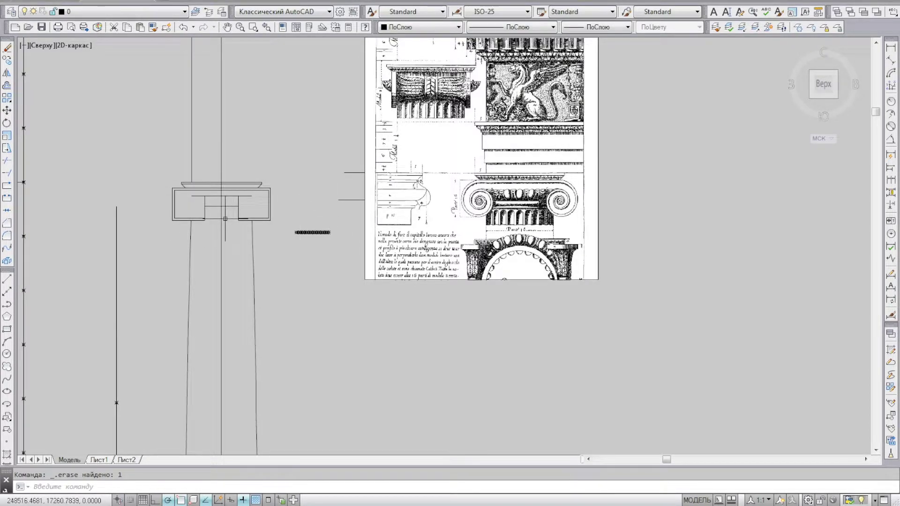
middle_click_drag(225, 219, 225, 312)
middle_click_drag(301, 228, 340, 218)
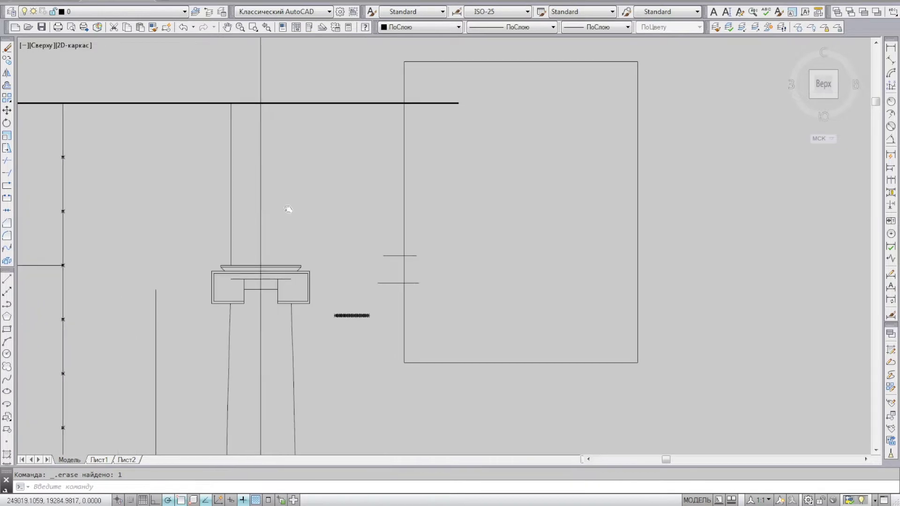
scroll(462, 259, "up", 4)
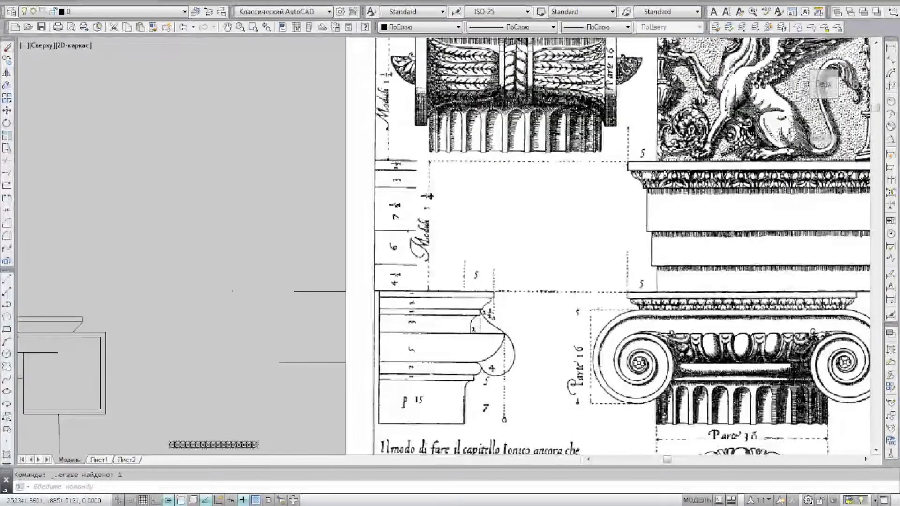
scroll(442, 221, "down", 2)
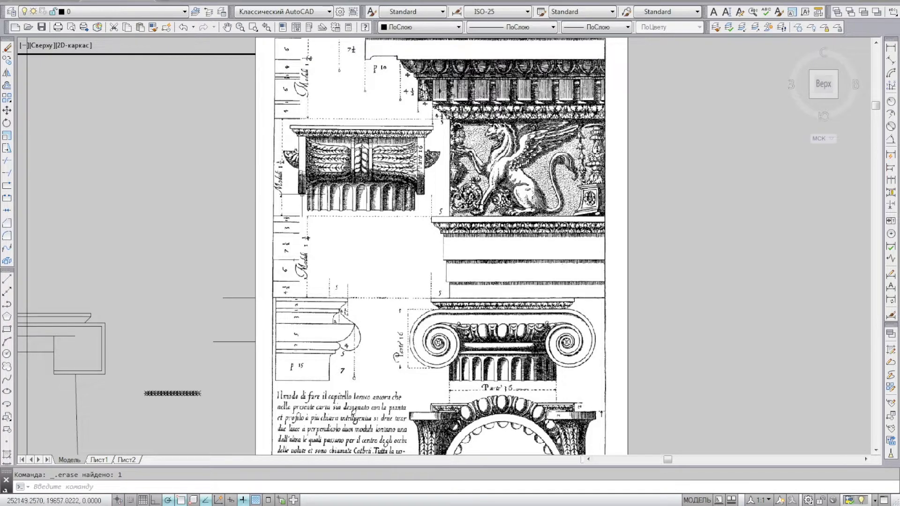
middle_click_drag(355, 123, 340, 190)
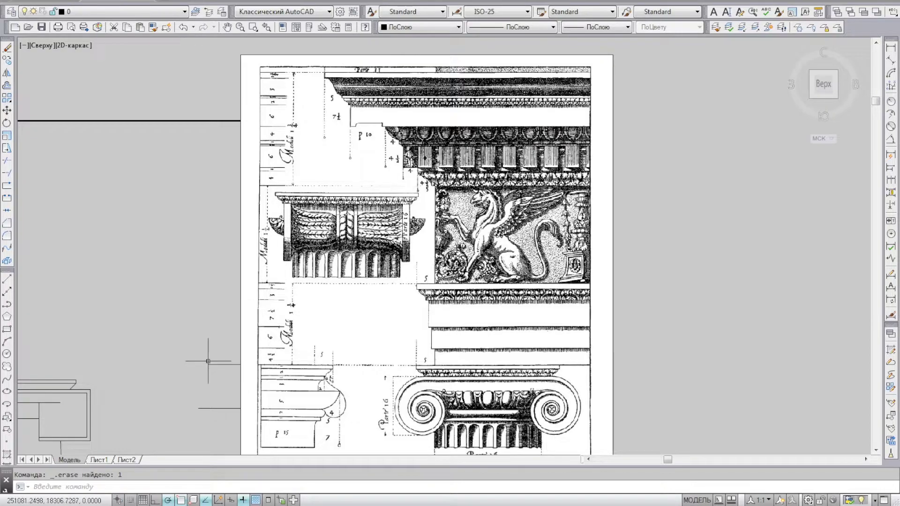
middle_click_drag(211, 361, 247, 241)
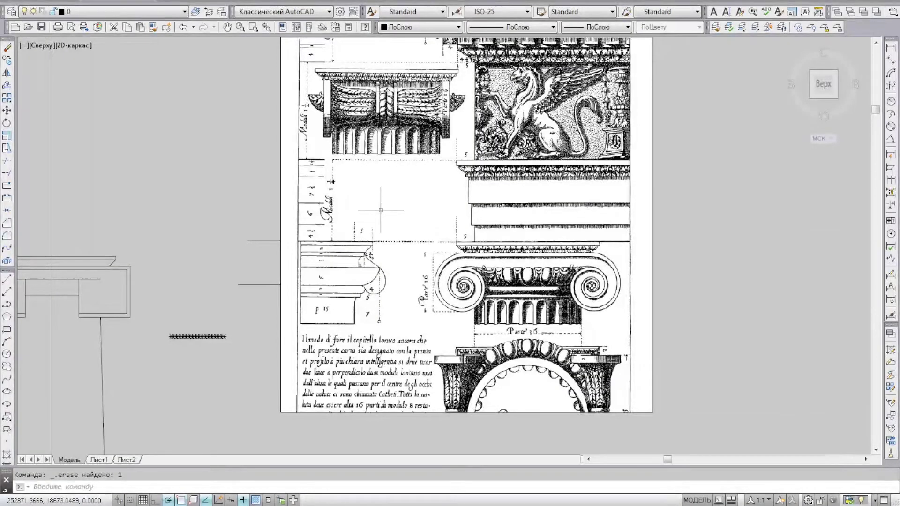
scroll(336, 201, "up", 2)
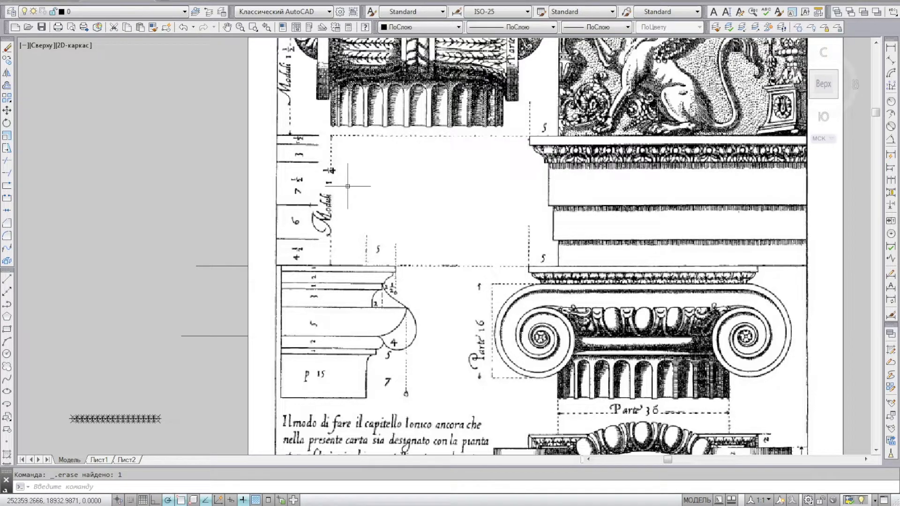
scroll(450, 195, "down", 6)
Offset the capital's top horizontal line upward by a two-point distance as a new guide
left_click(8, 278)
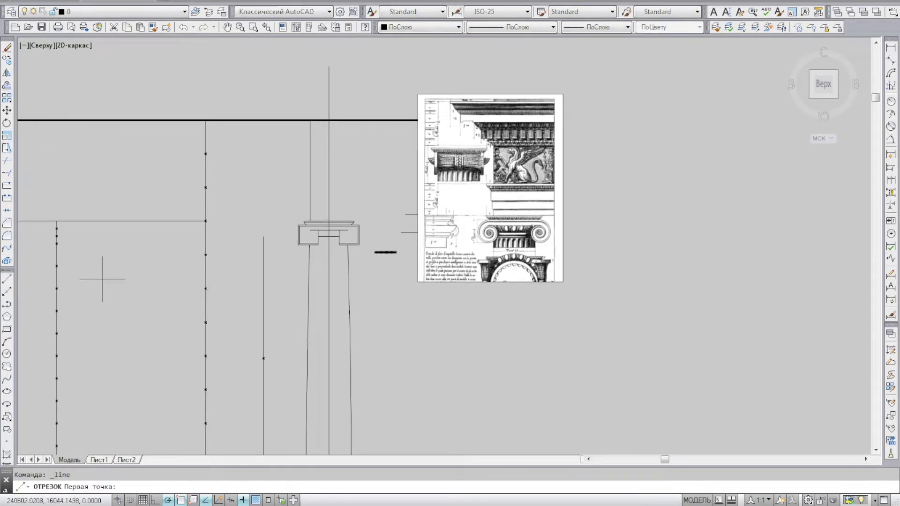
scroll(335, 218, "up", 4)
left_click(244, 246)
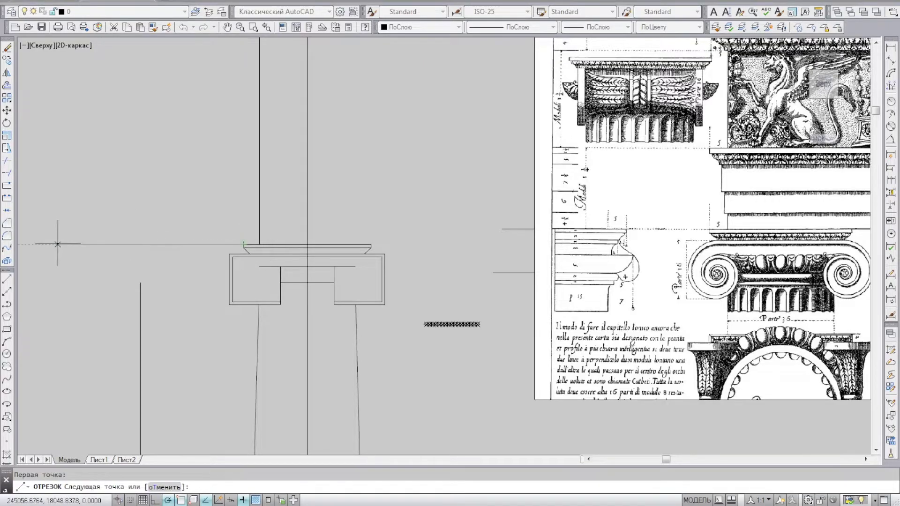
scroll(44, 150, "down", 4)
left_click(7, 86)
scroll(277, 255, "down", 4)
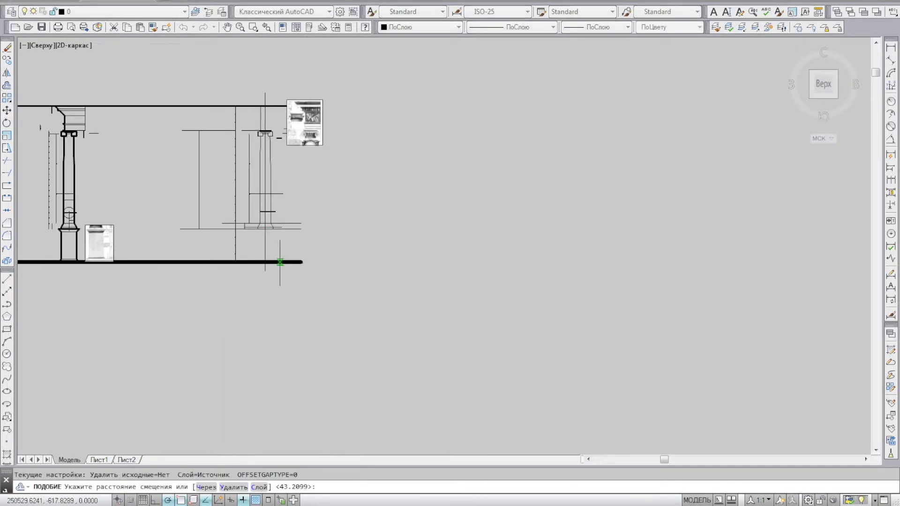
scroll(285, 195, "up", 8)
scroll(287, 198, "up", 2)
left_click(287, 199)
left_click(323, 195)
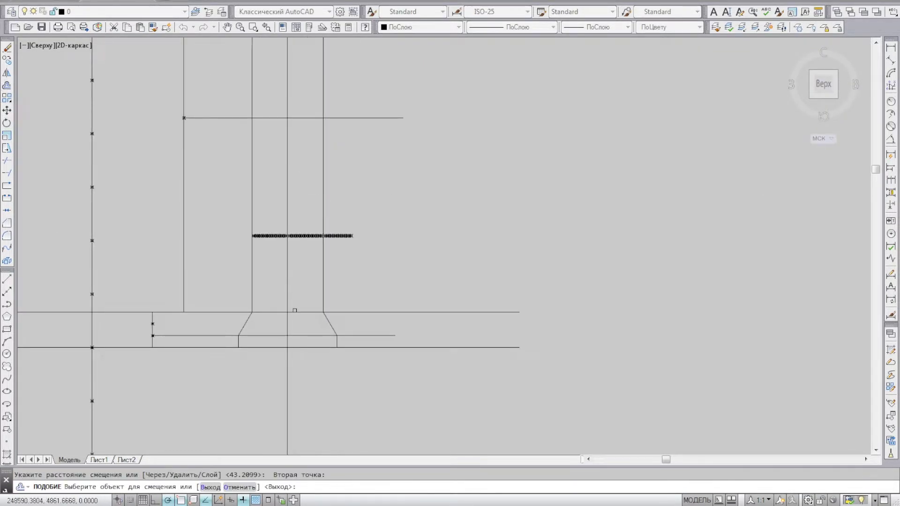
scroll(295, 307, "down", 4)
scroll(276, 170, "up", 5)
left_click(278, 170)
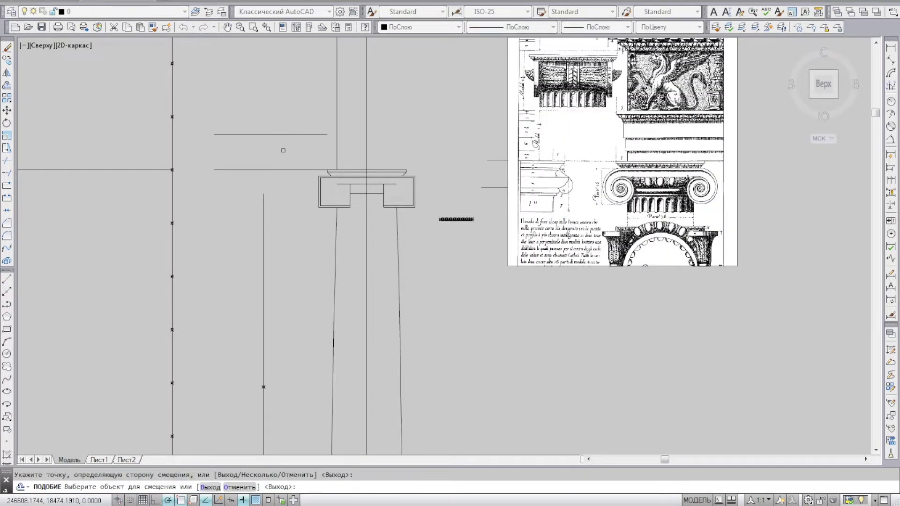
left_click(10, 284)
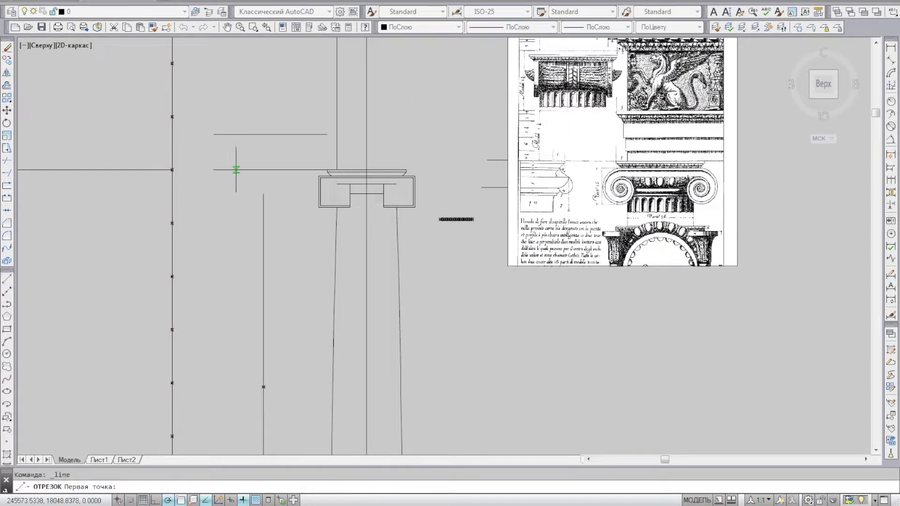
Draw a vertical line between the two guides and divide it into 4 equal parts
left_click(235, 170)
left_click(236, 135)
key("Escape")
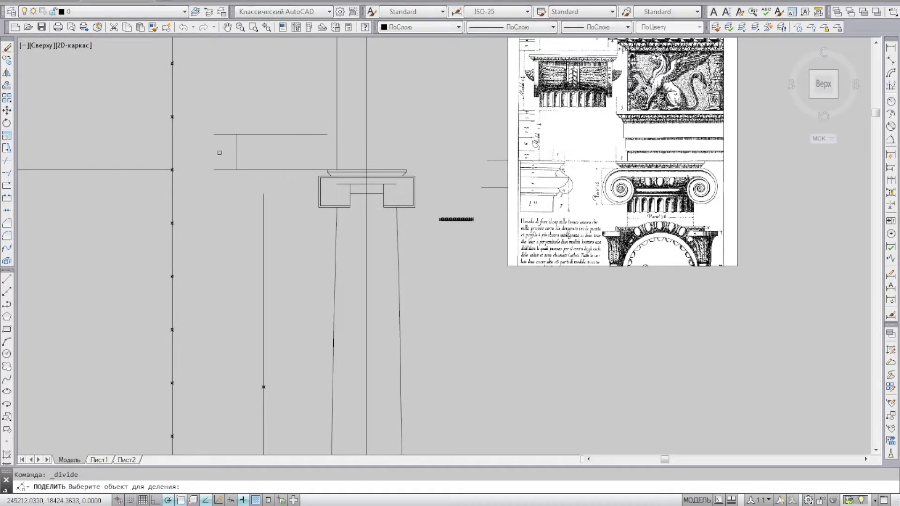
left_click(235, 141)
type("4")
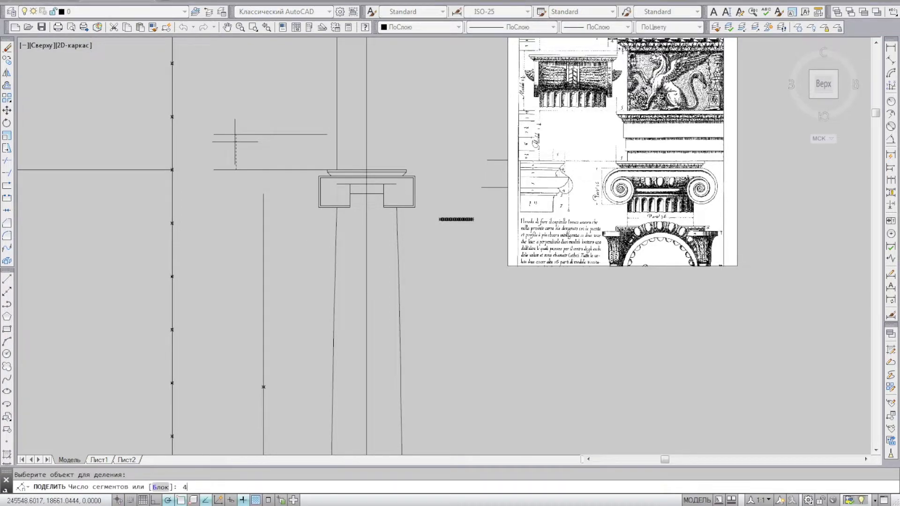
key("Return")
Offset the upper guide upward by one division and delete the original guide line
left_click(6, 86)
scroll(229, 146, "up", 4)
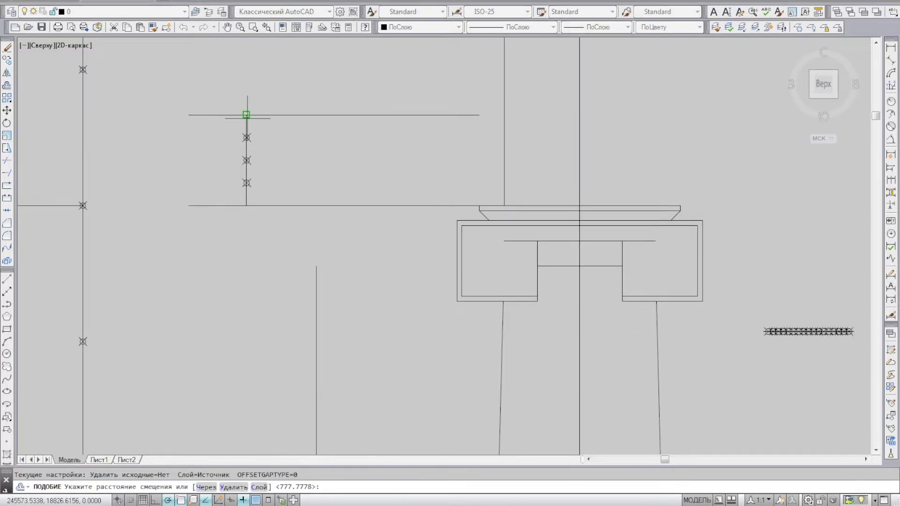
left_click(247, 115)
left_click(247, 138)
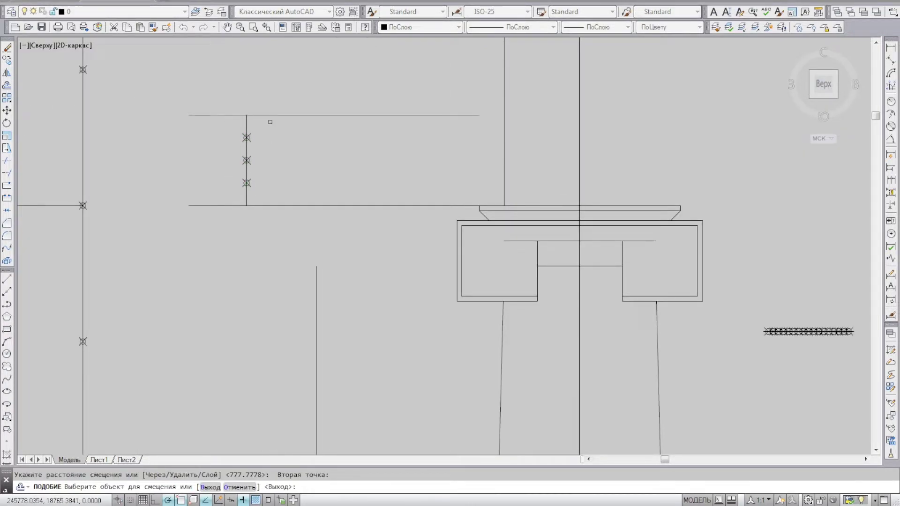
left_click(270, 115)
scroll(308, 117, "down", 4)
key("Escape")
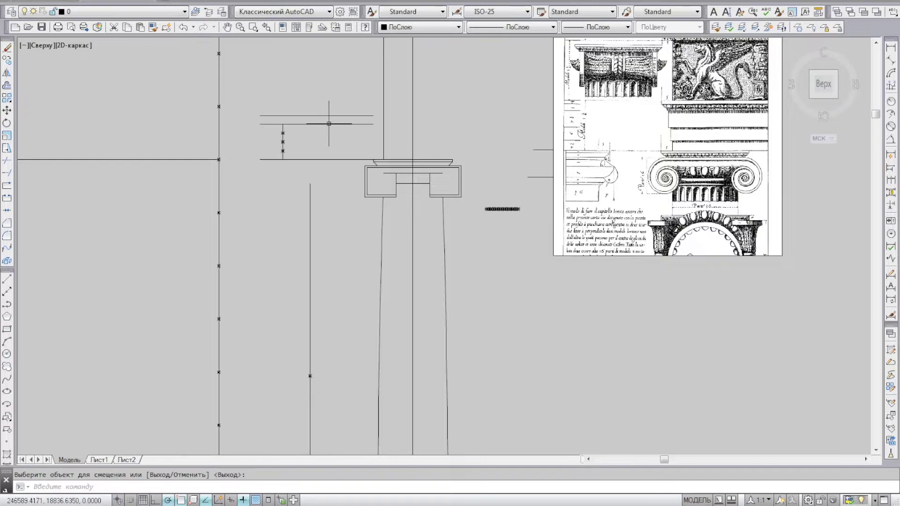
left_click(326, 116)
key("Delete")
middle_click_drag(340, 141, 232, 232)
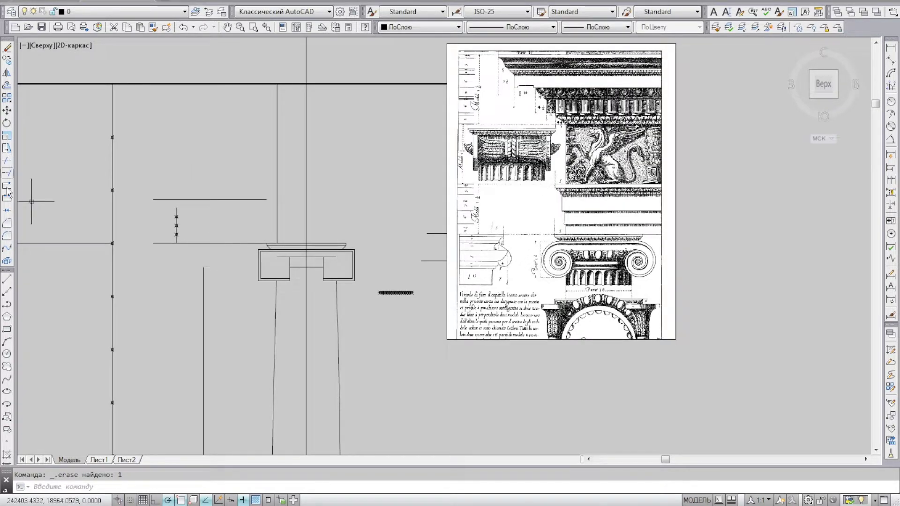
Offset a horizontal line upward by a two-point distance taken from the engraving's capital
left_click(7, 85)
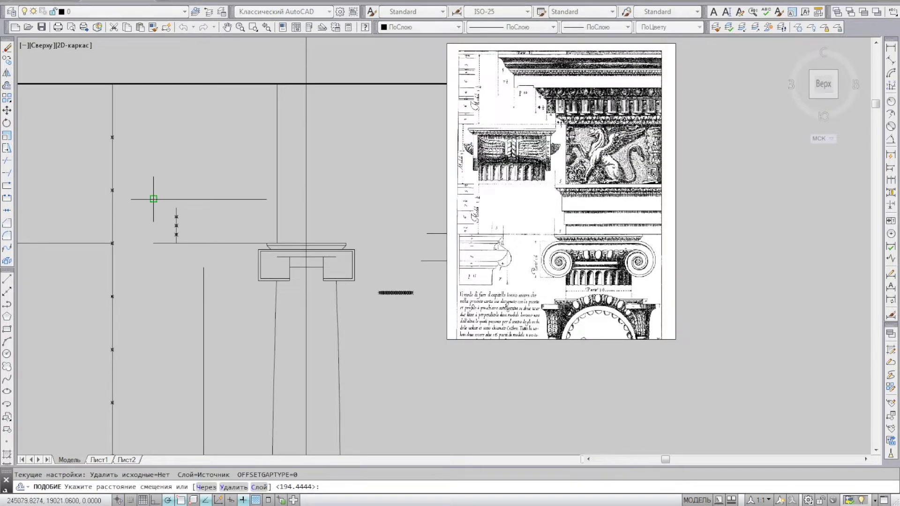
scroll(566, 47, "up", 4)
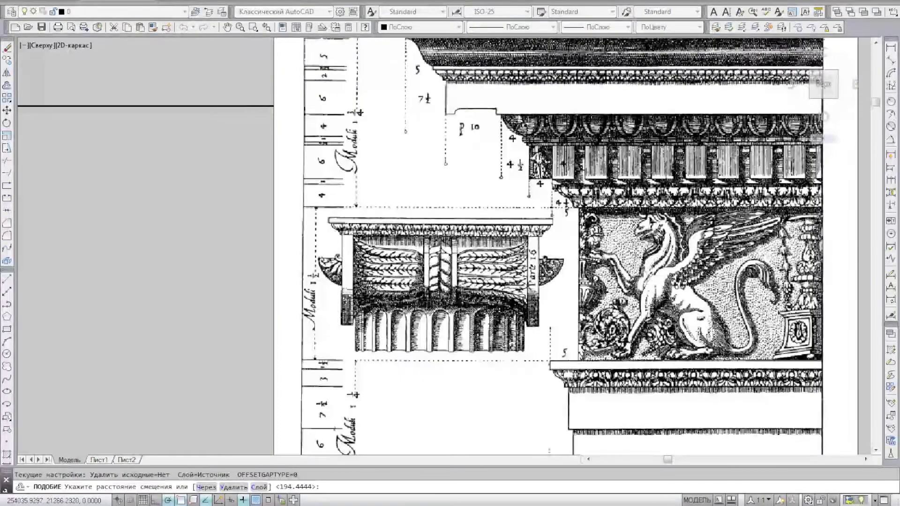
middle_click_drag(440, 166, 300, 193)
scroll(286, 184, "down", 2)
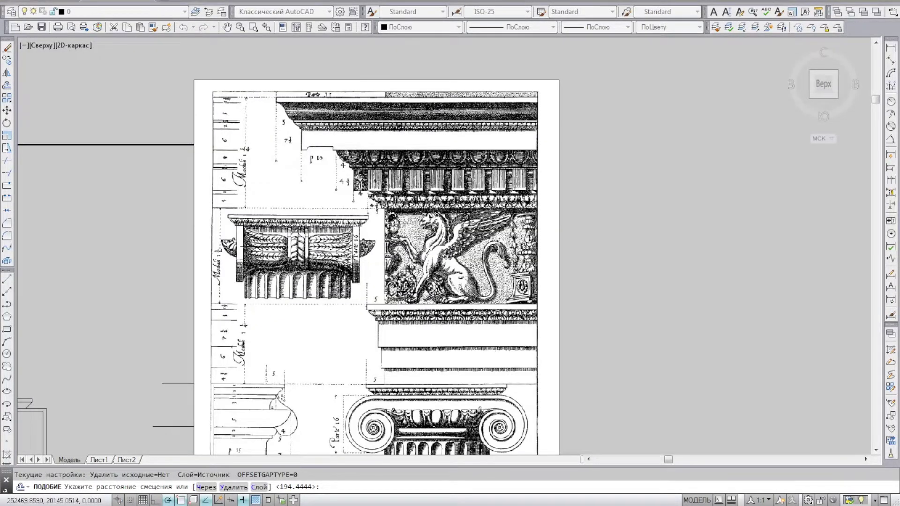
scroll(214, 272, "up", 2)
scroll(223, 249, "up", 2)
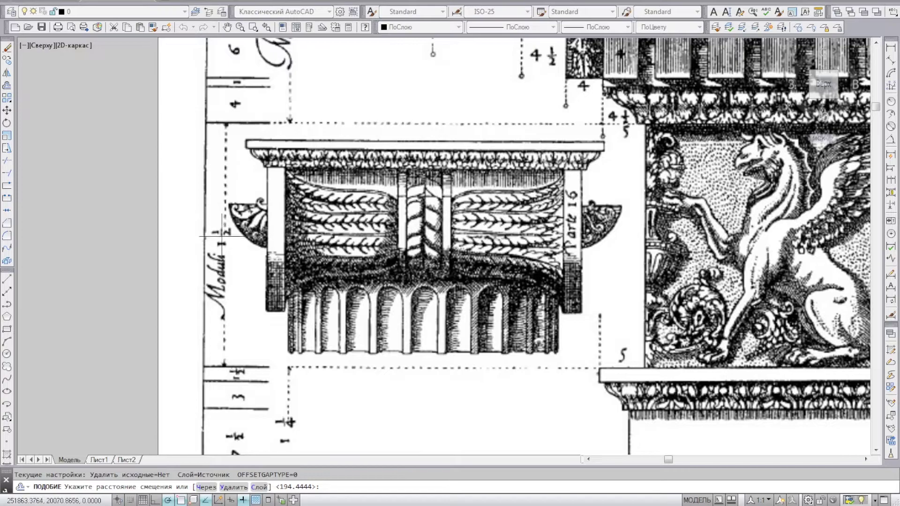
scroll(222, 237, "down", 4)
scroll(282, 208, "up", 1)
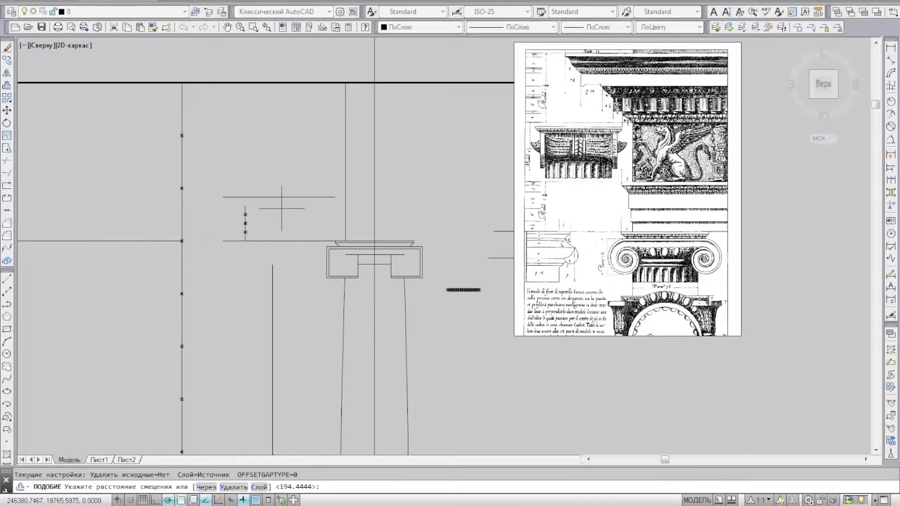
left_click(245, 204)
scroll(239, 246, "up", 2)
left_click(256, 233)
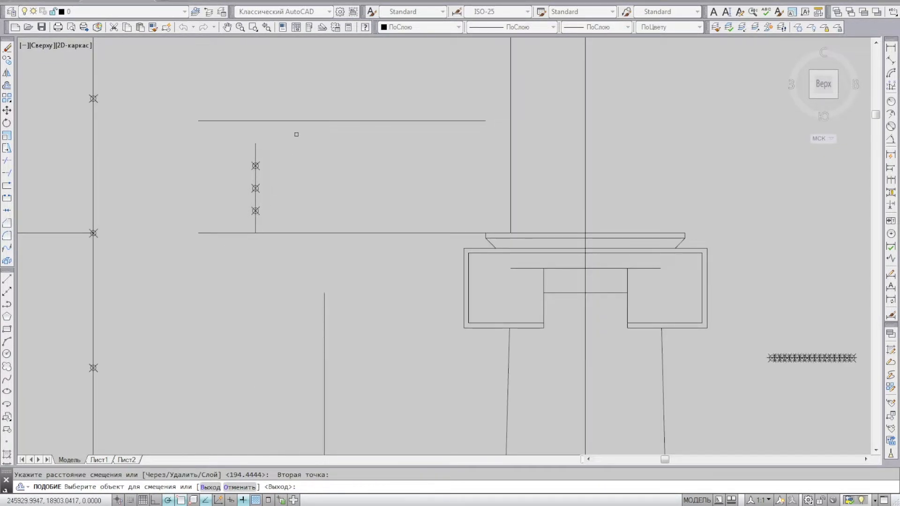
left_click(301, 120)
left_click(302, 93)
scroll(302, 108, "down", 3)
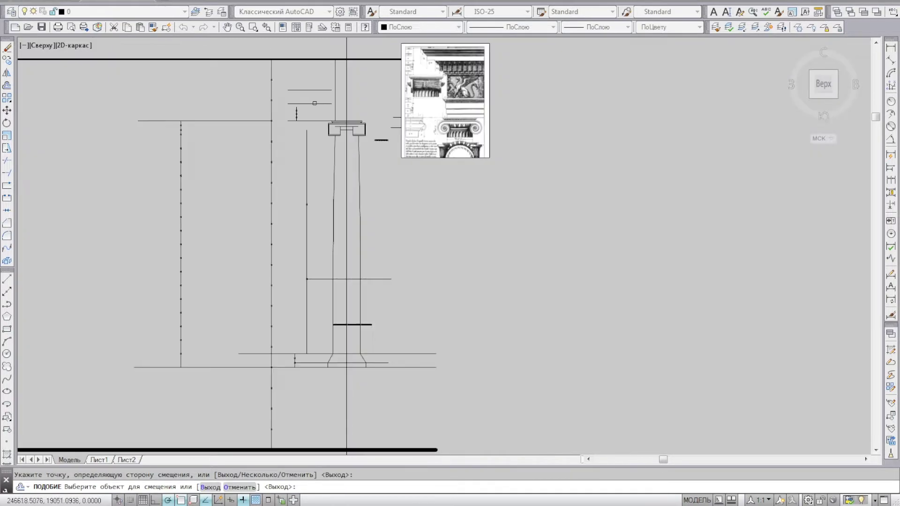
scroll(304, 126, "up", 2)
Re-offset the line by a distance measured on the divided line and delete the original
key("Return")
key("Return")
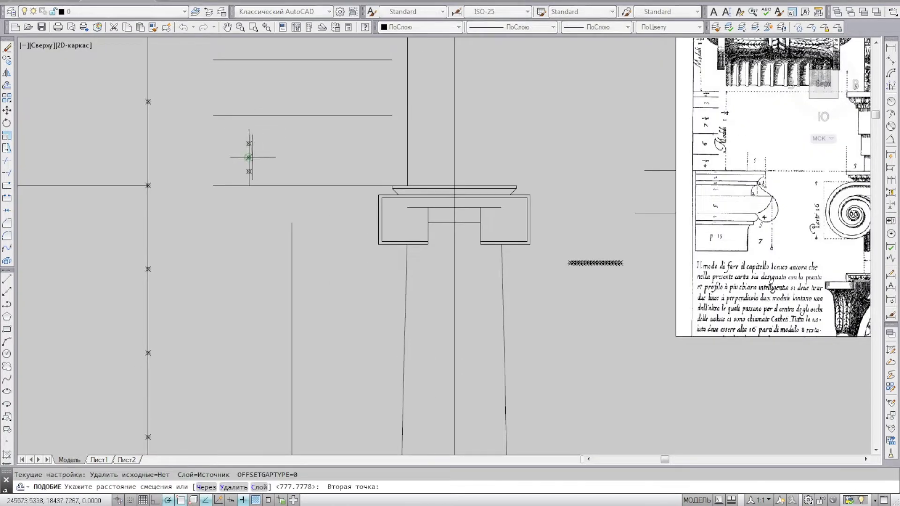
left_click(249, 144)
scroll(290, 88, "up", 1)
left_click(295, 136)
left_click(296, 121)
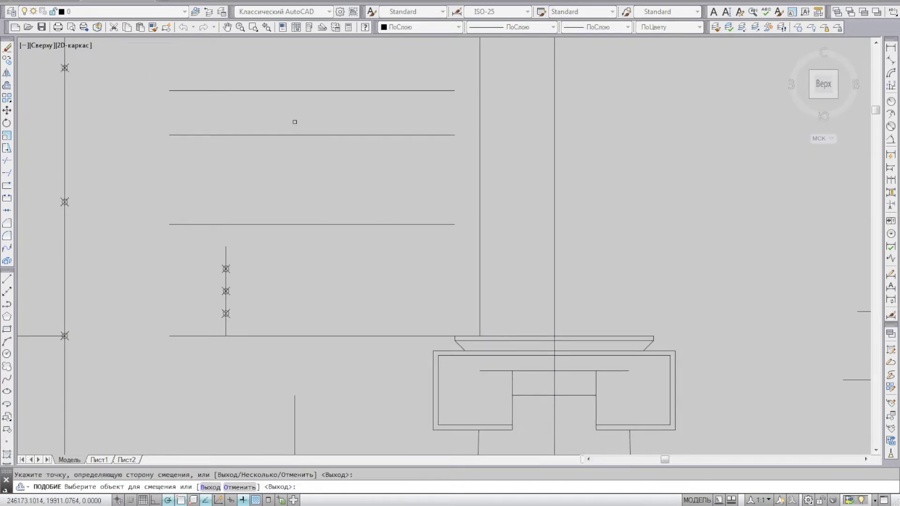
key("Escape")
key("Delete")
scroll(263, 145, "down", 2)
Offset a guide line by a distance measured against the engraving's cornice and Moduli scale
middle_click_drag(357, 120, 317, 192)
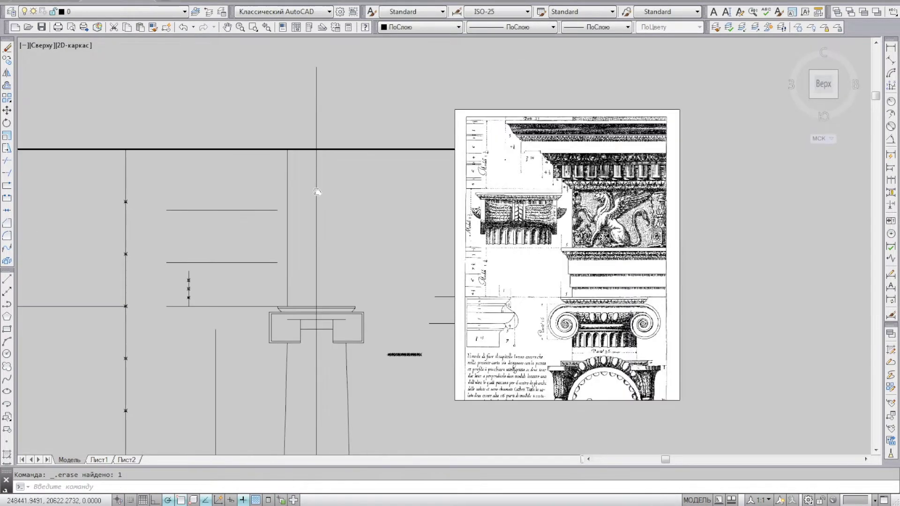
scroll(444, 144, "up", 2)
scroll(573, 167, "up", 1)
middle_click_drag(572, 167, 412, 181)
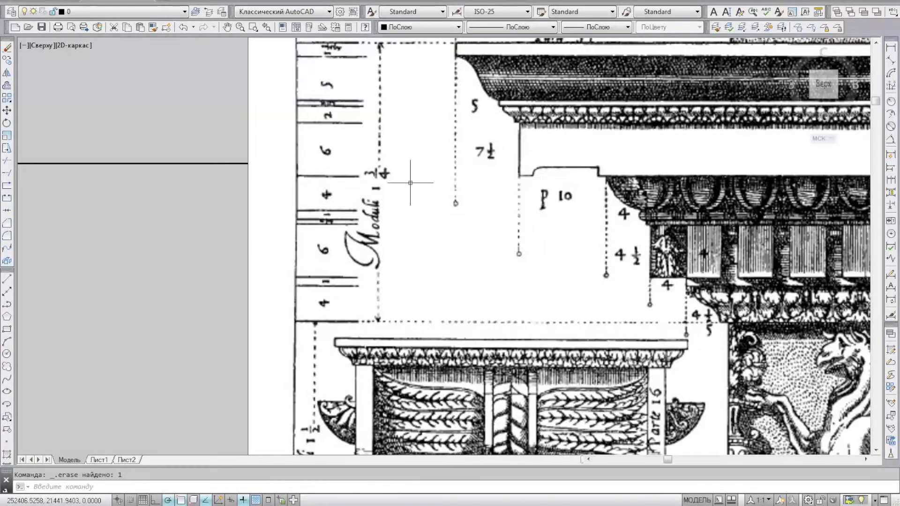
scroll(393, 148, "down", 2)
scroll(390, 170, "up", 2)
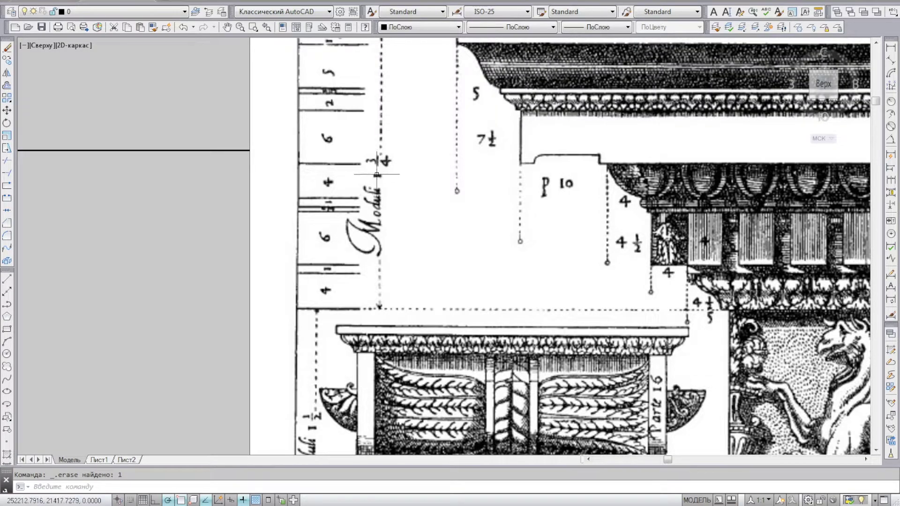
scroll(394, 137, "down", 5)
scroll(267, 251, "up", 1)
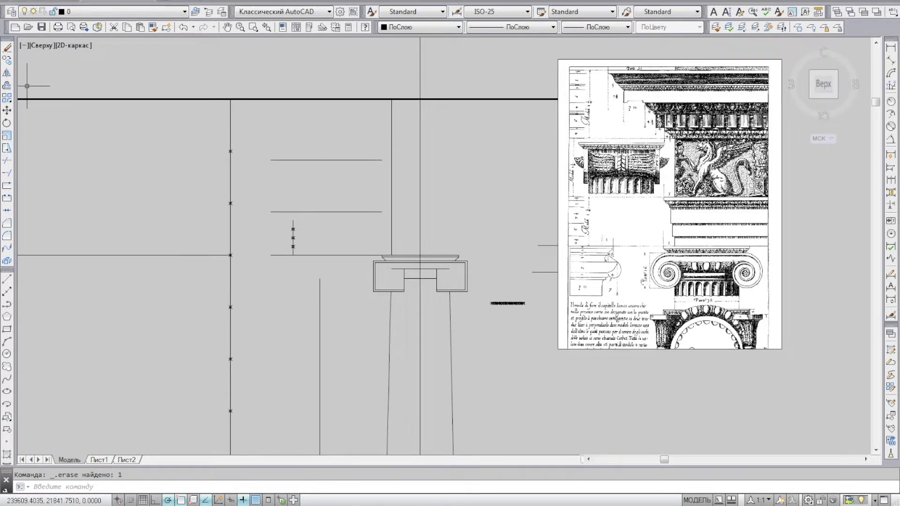
left_click(7, 86)
scroll(281, 220, "up", 4)
left_click(317, 219)
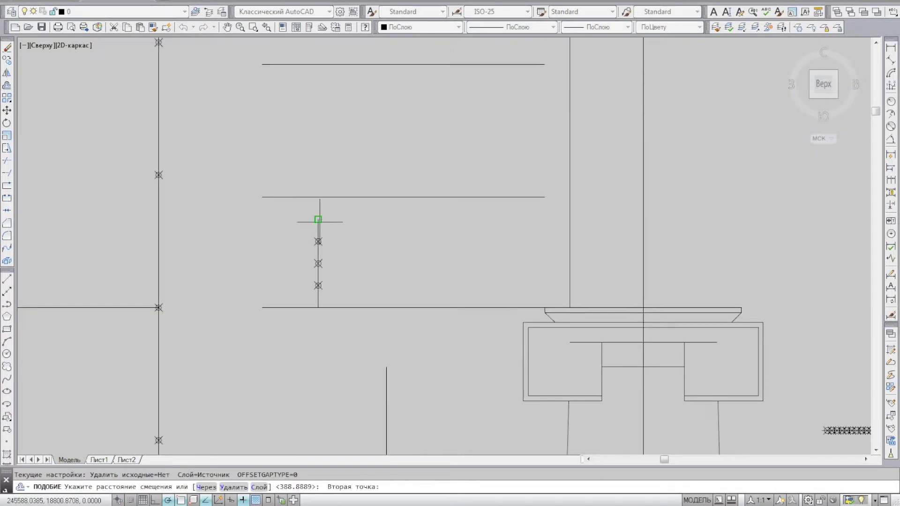
left_click(318, 308)
scroll(232, 306, "down", 4)
scroll(263, 234, "up", 2)
scroll(287, 205, "up", 1)
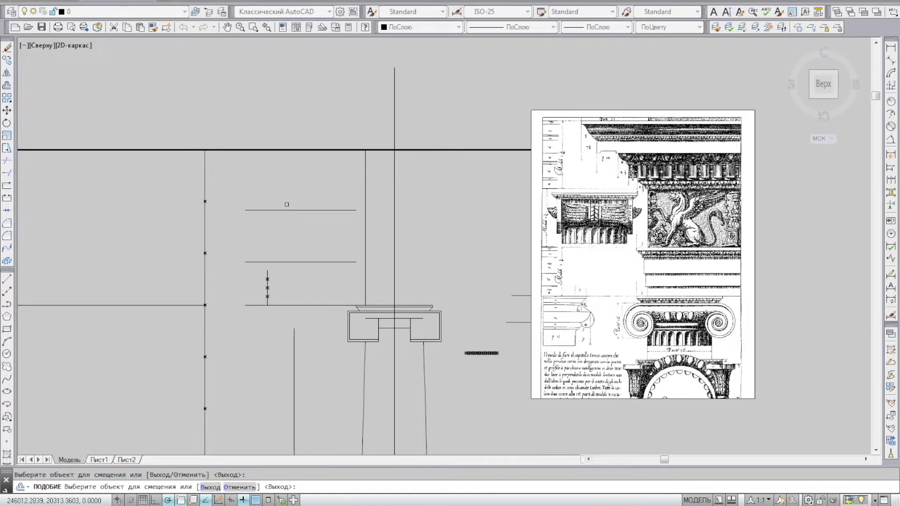
scroll(267, 281, "up", 4)
Offset a further guide line by another two-point distance
key("Return")
key("Return")
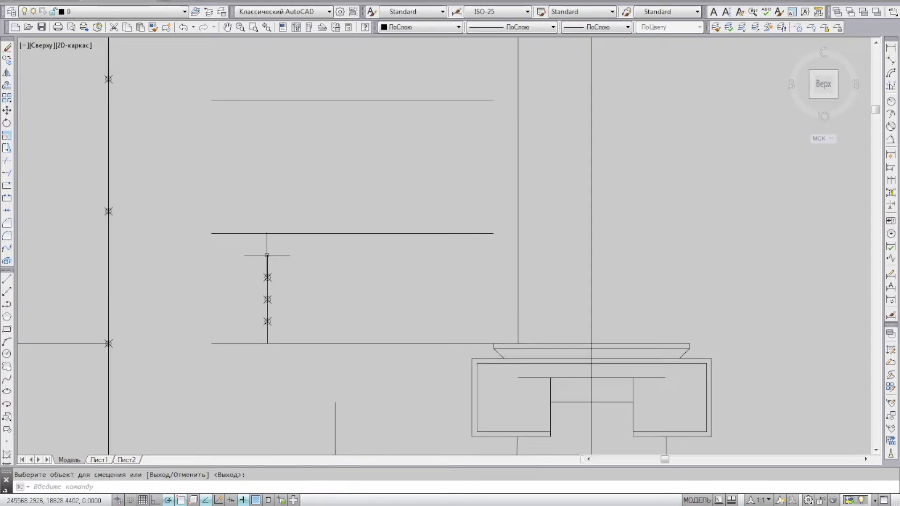
left_click(267, 255)
left_click(267, 321)
scroll(269, 317, "down", 4)
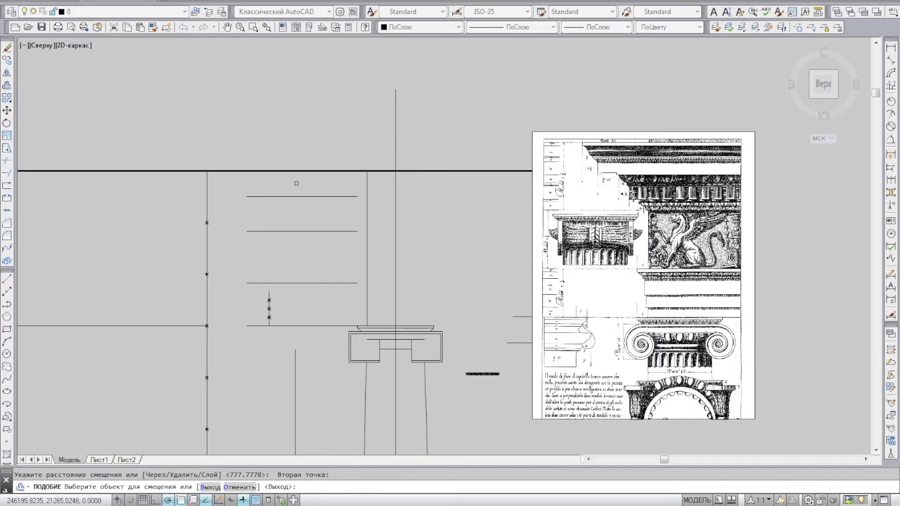
Window-select the stray line above the capital and erase it
left_click(241, 160)
left_click(390, 184)
key("Delete")
middle_click_drag(313, 203, 291, 201)
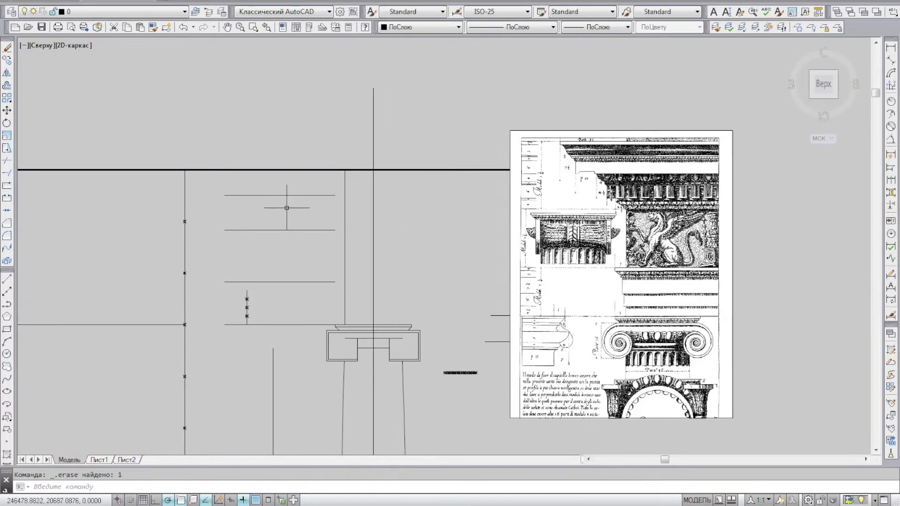
scroll(275, 188, "down", 4)
scroll(312, 247, "up", 4)
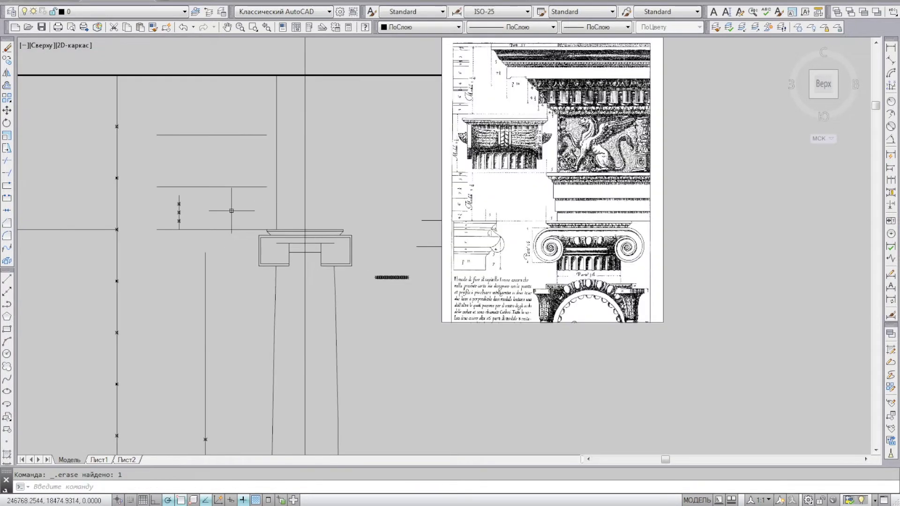
left_click(263, 187)
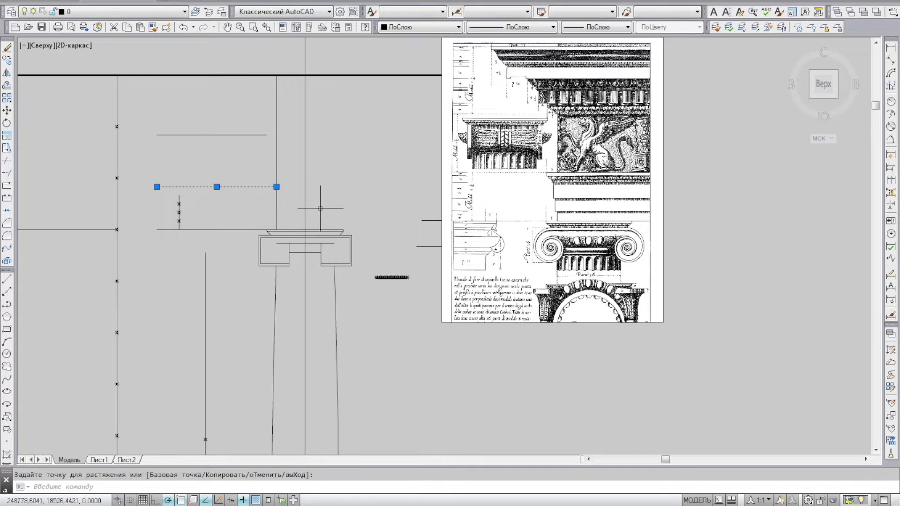
key("Escape")
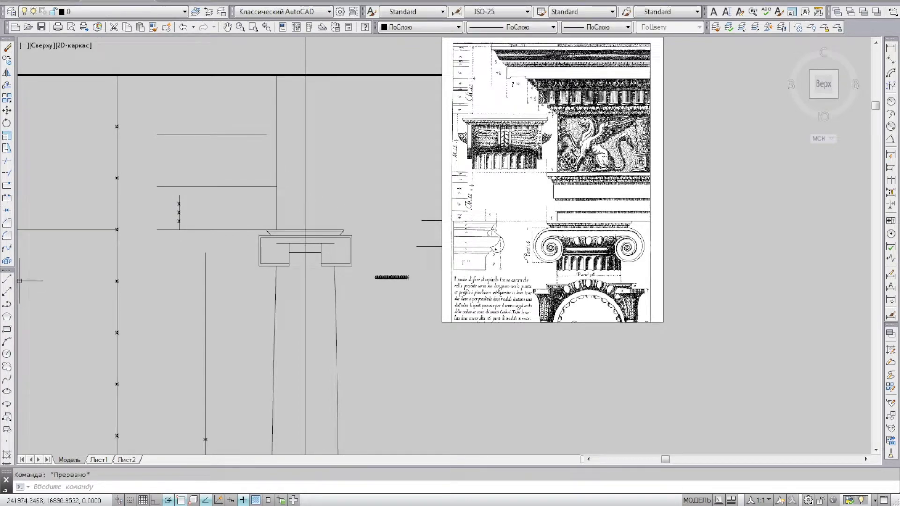
left_click(8, 280)
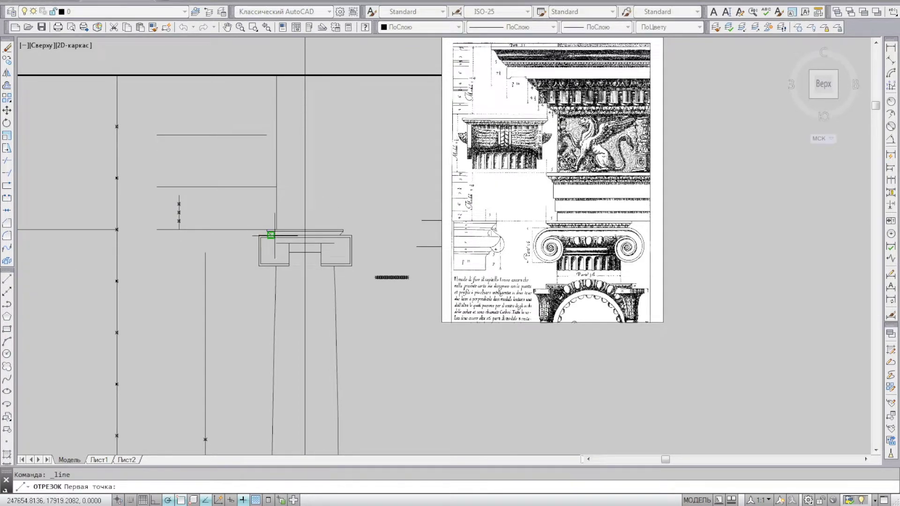
scroll(550, 213, "up", 4)
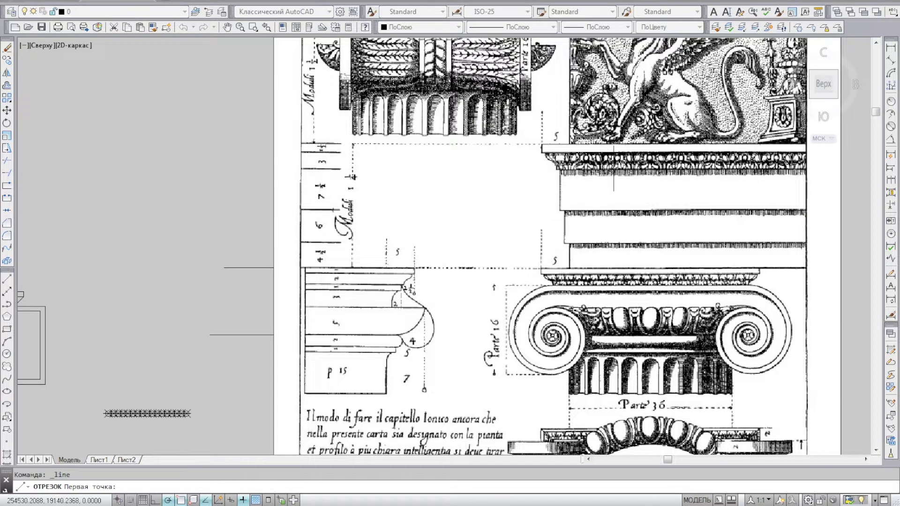
scroll(354, 136, "up", 4)
scroll(337, 162, "down", 4)
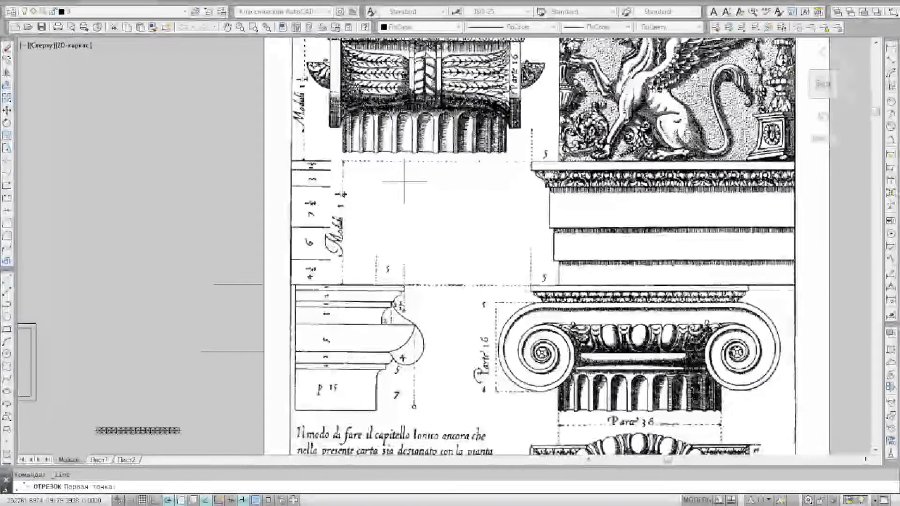
middle_click_drag(149, 229, 317, 230)
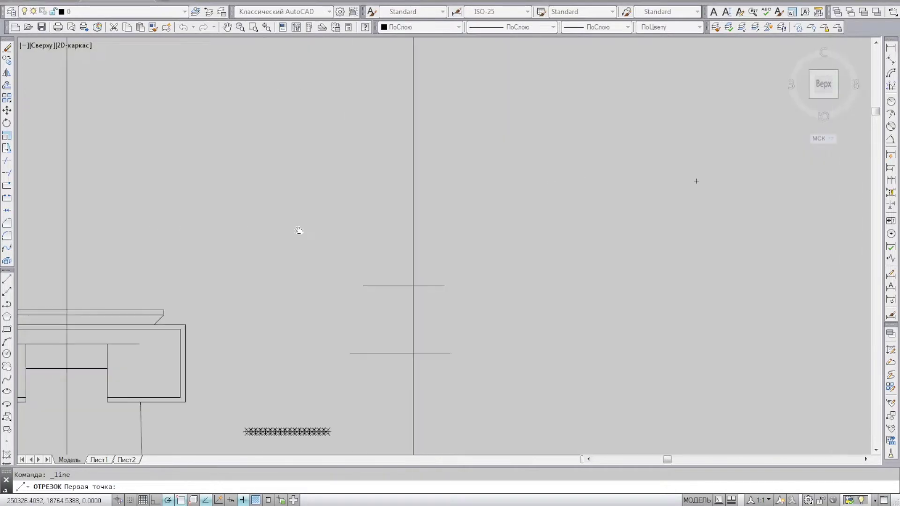
scroll(434, 226, "down", 4)
scroll(431, 225, "up", 2)
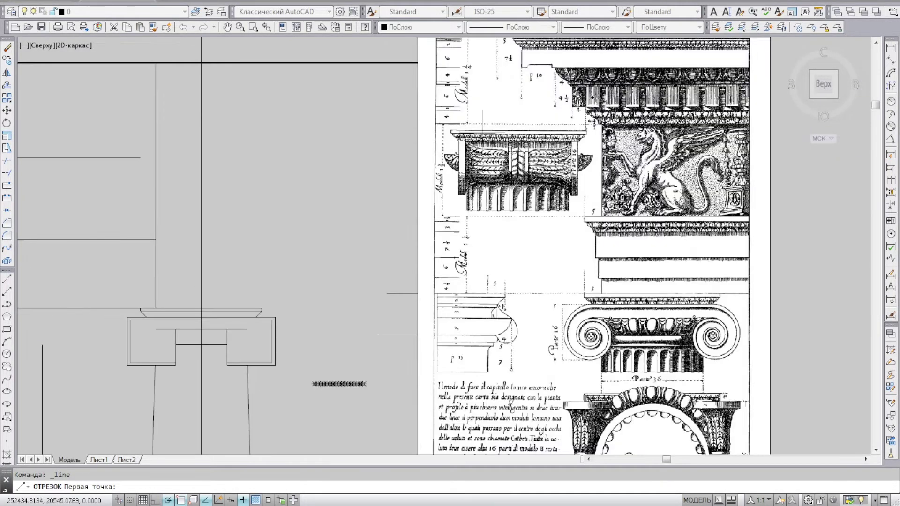
mouse_move(583, 262)
middle_mouse_down()
mouse_move(571, 230)
mouse_move(461, 204)
middle_mouse_up()
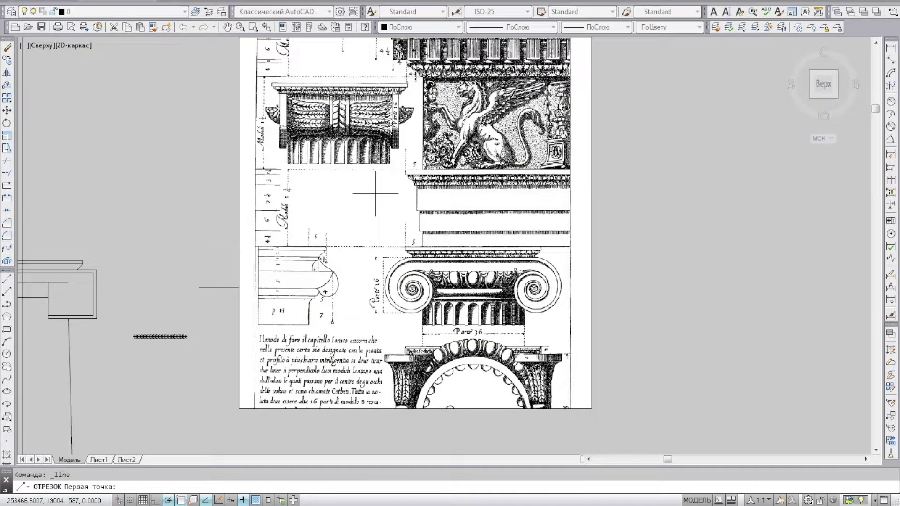
scroll(287, 181, "up", 4)
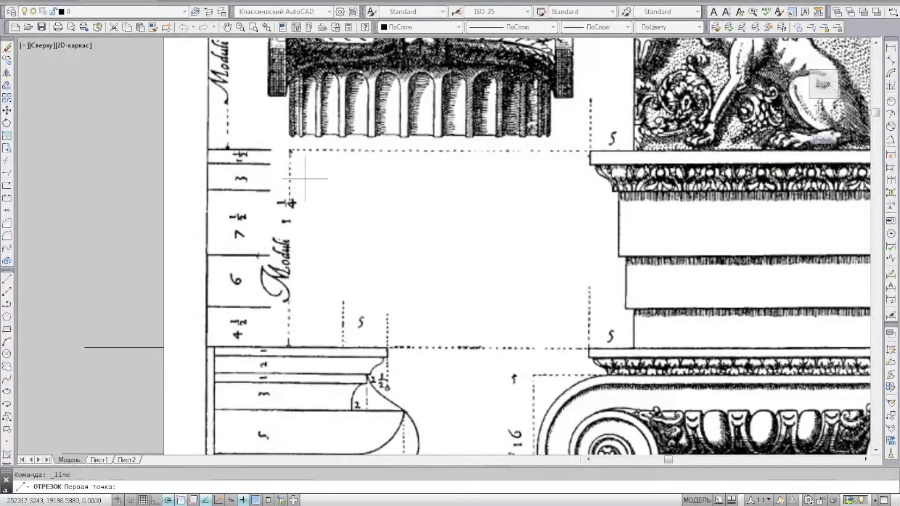
scroll(315, 184, "down", 2)
scroll(411, 164, "down", 5)
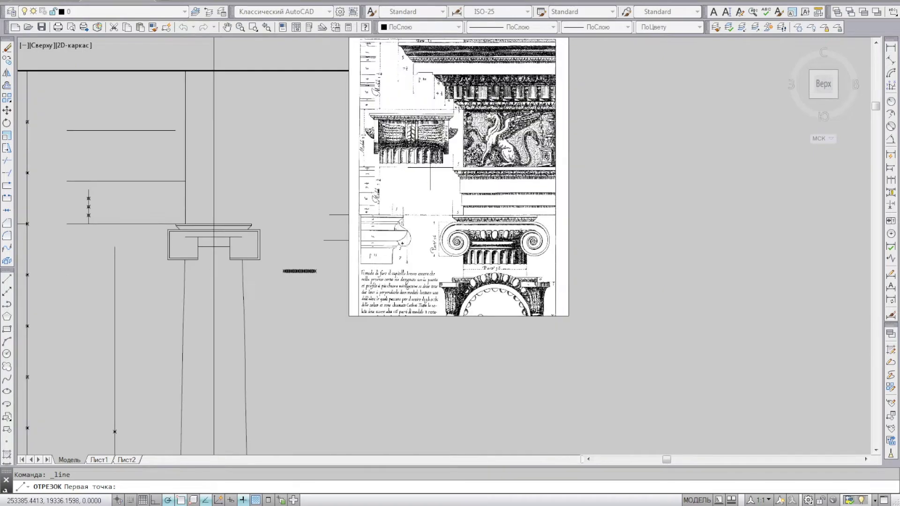
scroll(405, 149, "up", 5)
scroll(412, 191, "up", 4)
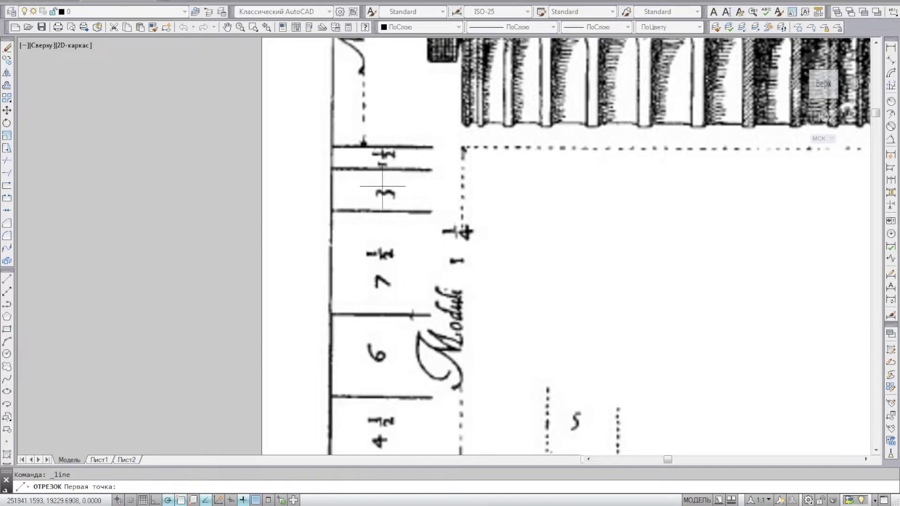
scroll(382, 192, "down", 2)
scroll(382, 192, "down", 5)
Move the dashed line from beside the column to sit above the capital guides
middle_click_drag(227, 200, 313, 194)
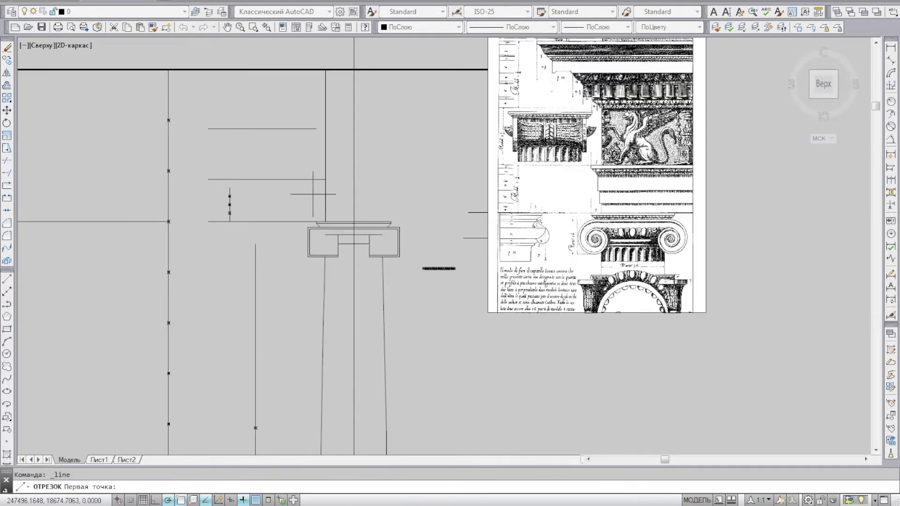
key("Escape")
left_click(448, 275)
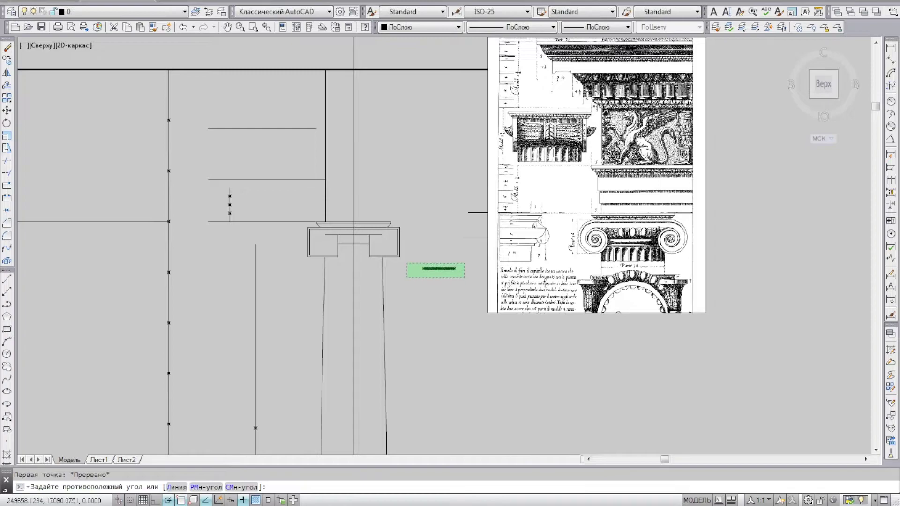
left_click(7, 111)
left_click(400, 256)
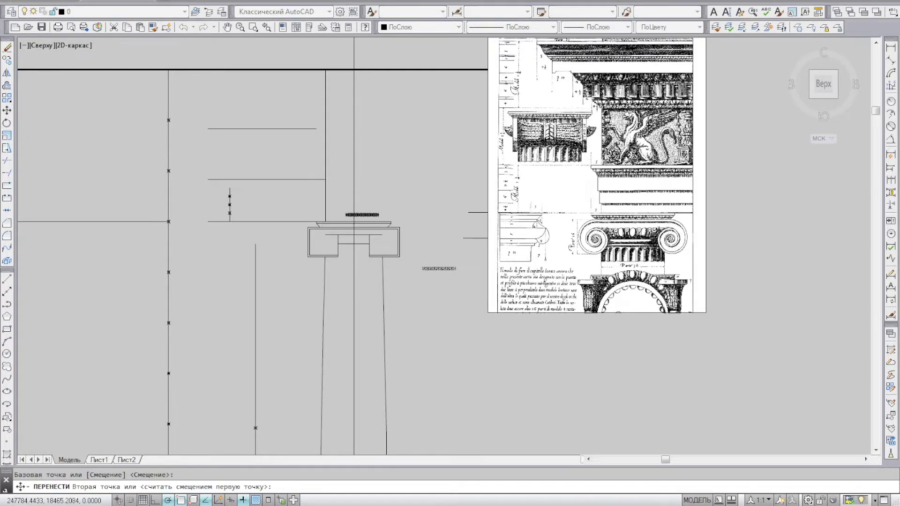
scroll(324, 203, "up", 4)
middle_click_drag(230, 160, 323, 182)
left_click(162, 111)
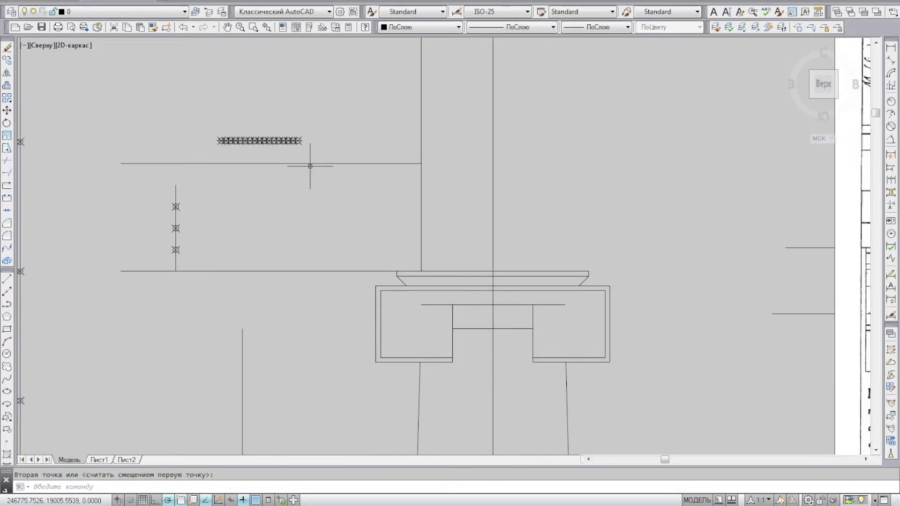
Begin an offset while zooming in on the dashed pattern above the capital
left_click(7, 85)
scroll(226, 141, "up", 2)
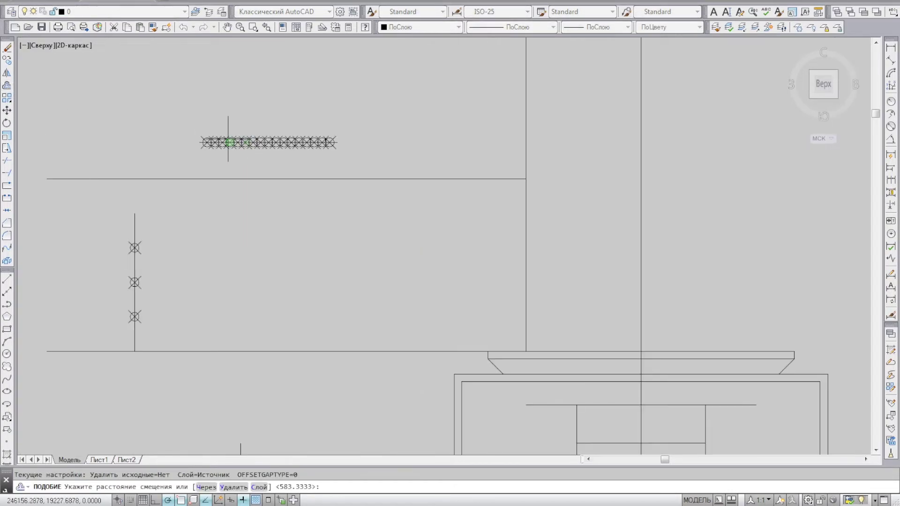
scroll(225, 146, "down", 6)
scroll(404, 173, "up", 5)
scroll(405, 141, "down", 2)
scroll(375, 139, "down", 2)
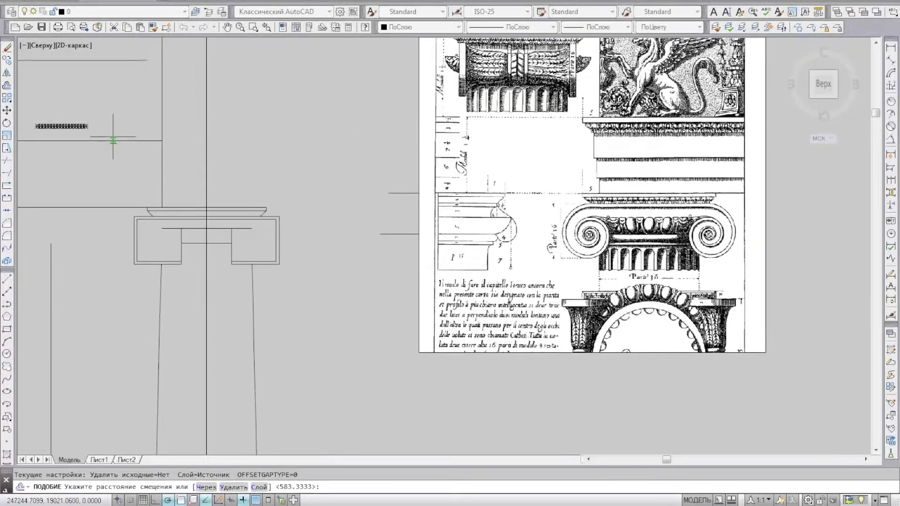
scroll(75, 126, "up", 3)
scroll(75, 126, "up", 5)
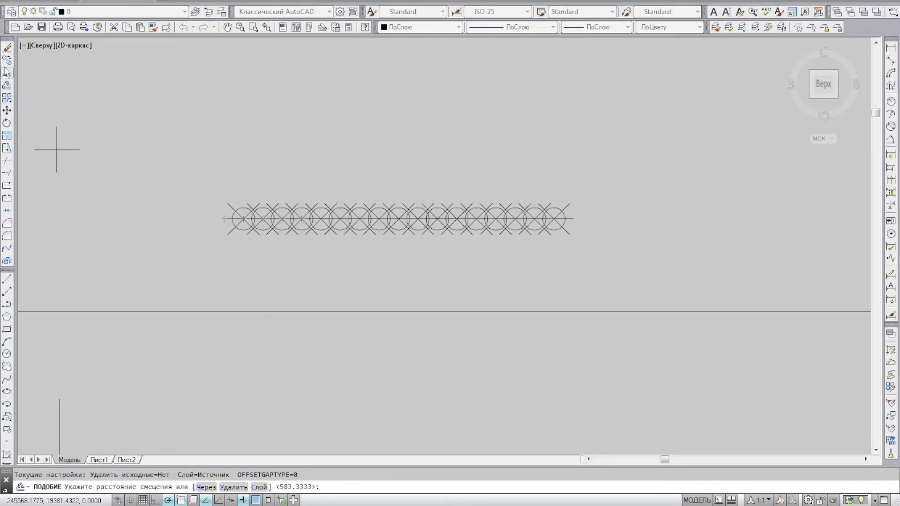
Abandon a line and an offset on the dashed pattern, then start moving its short line
left_click(7, 278)
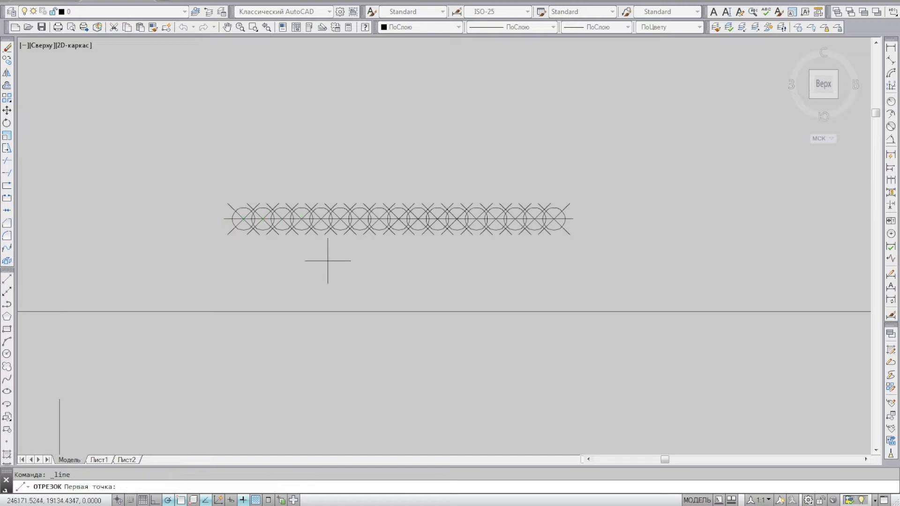
left_click(333, 217)
key("Escape")
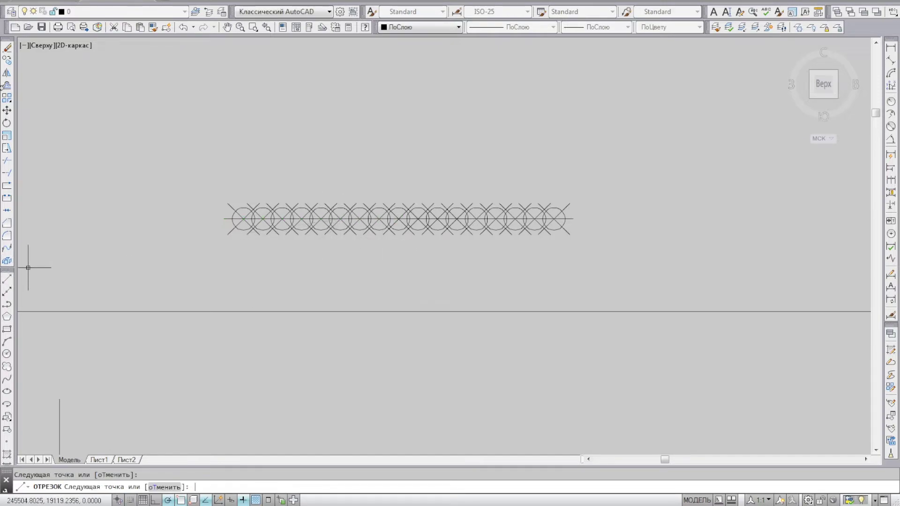
type("o")
key("Return")
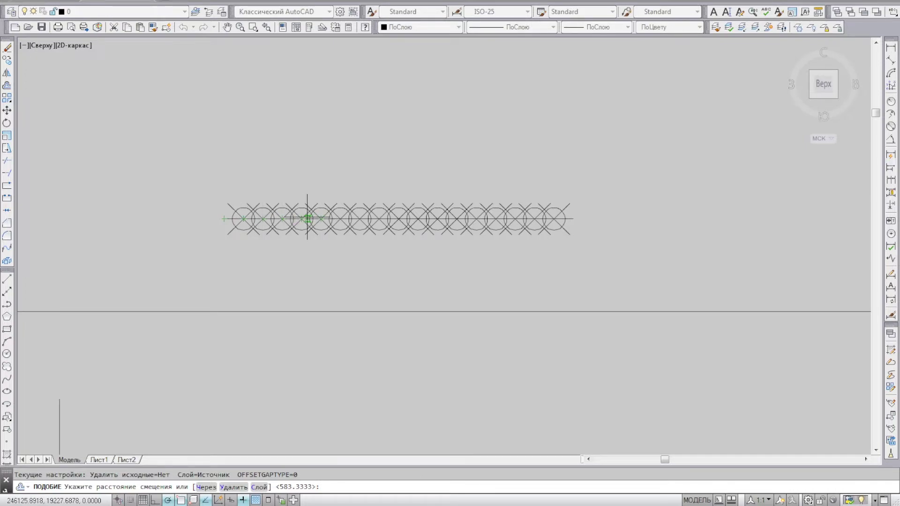
key("Escape")
left_click(337, 219)
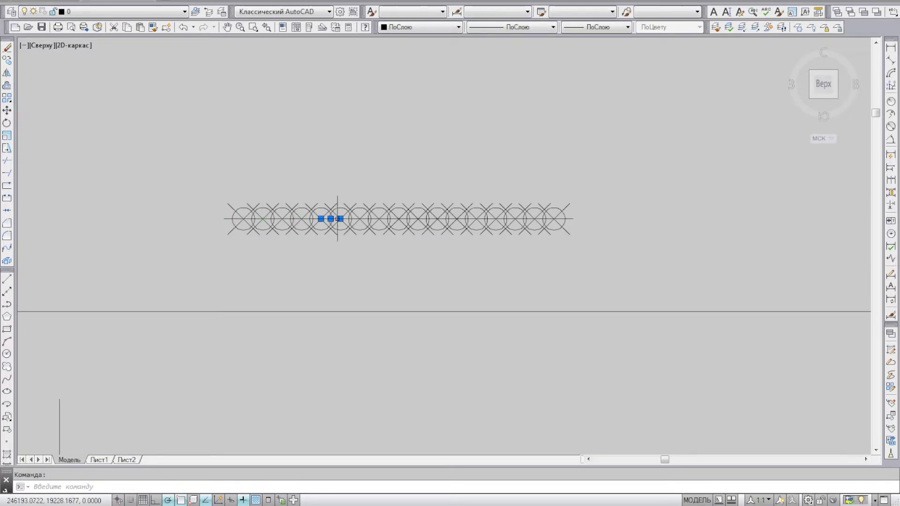
left_click(7, 110)
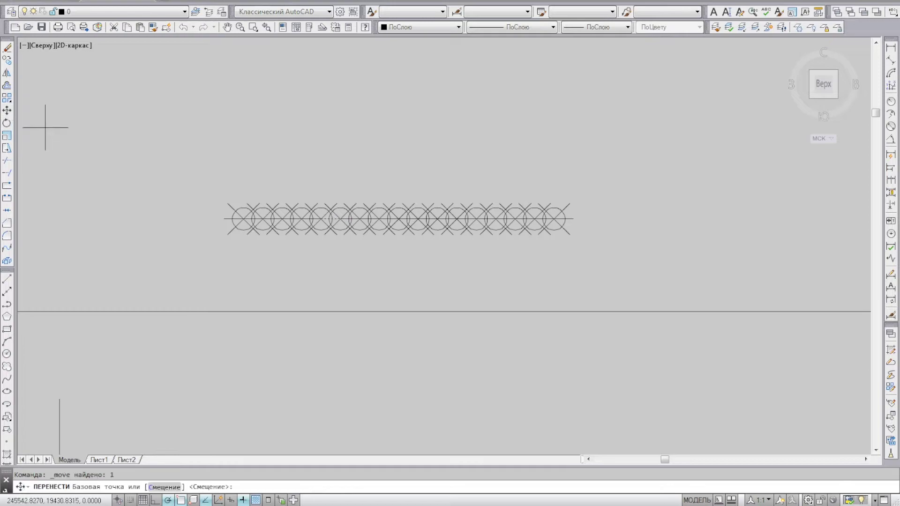
left_click(320, 218)
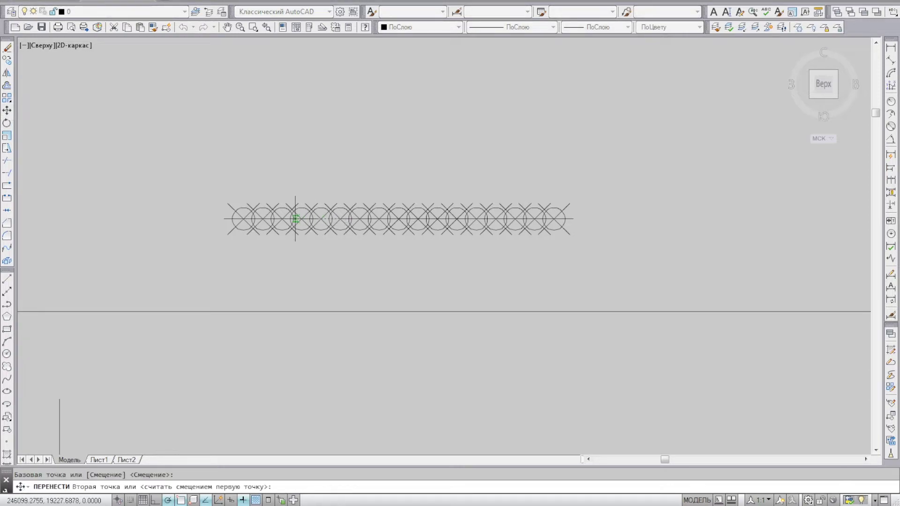
Start an offset, measuring its distance between two points on the circled-cross row
left_click(6, 85)
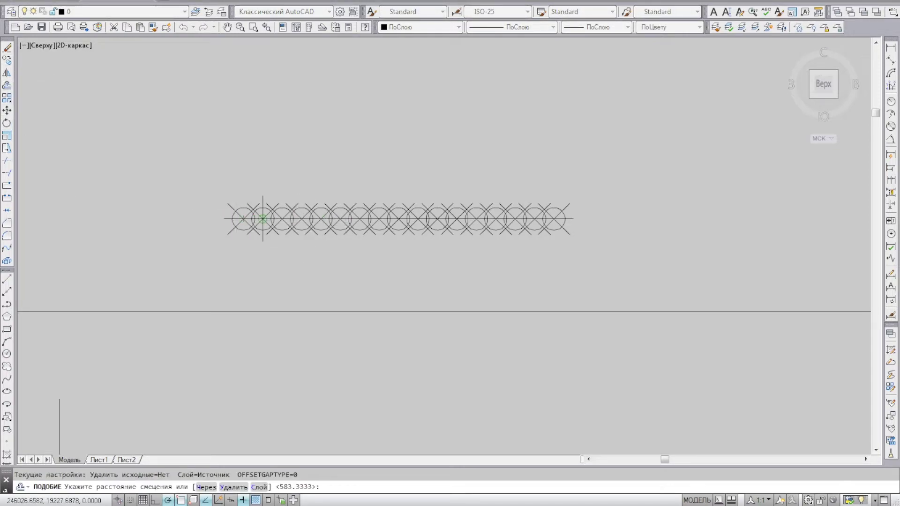
left_click(311, 219)
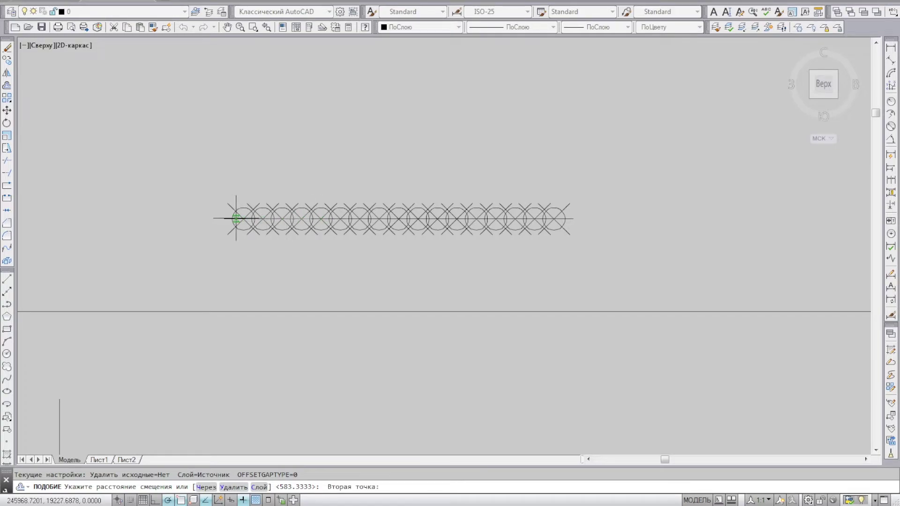
left_click(225, 219)
scroll(309, 192, "down", 5)
Copy the horizontal line below itself and draw a diagonal up-left from the corner
scroll(309, 180, "up", 4)
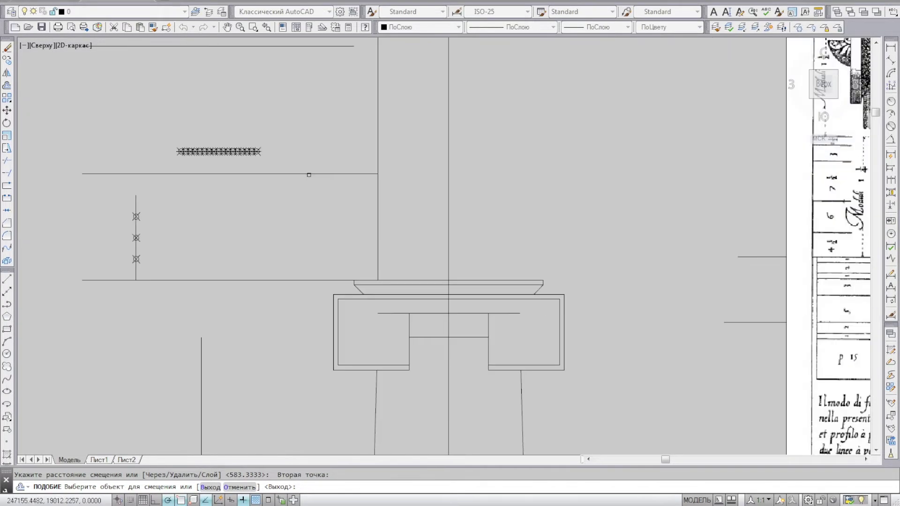
left_click(329, 196)
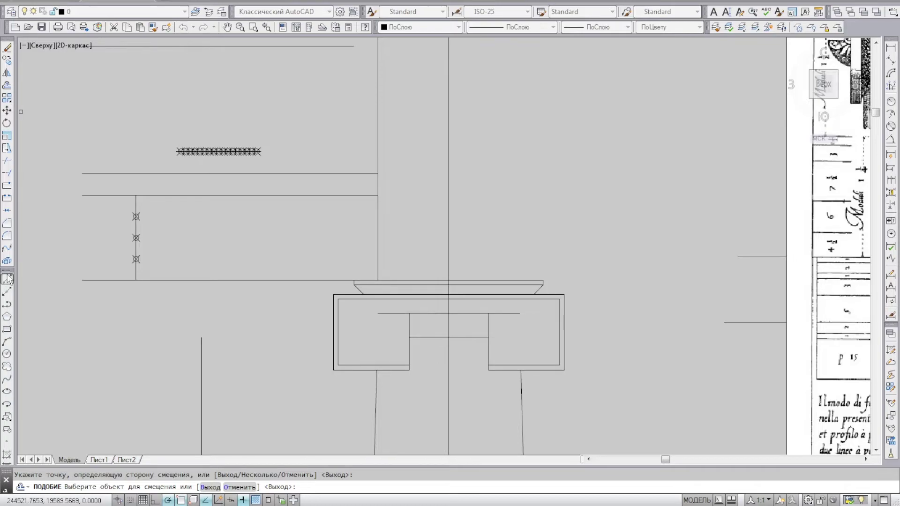
left_click(7, 279)
left_click(378, 195)
left_click(337, 155)
key("Return")
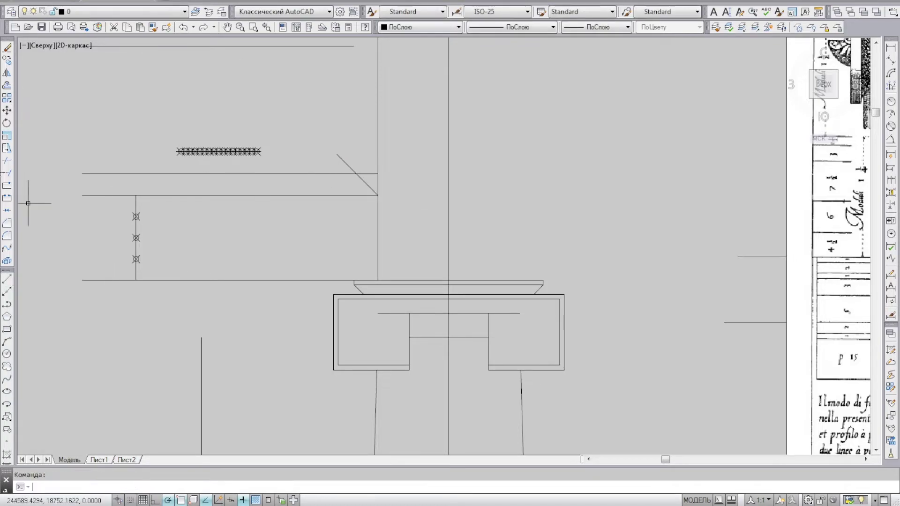
Trim the horizontal line left of the diagonal and the diagonal's overhanging end
left_click(7, 160)
scroll(417, 164, "up", 2)
key("Return")
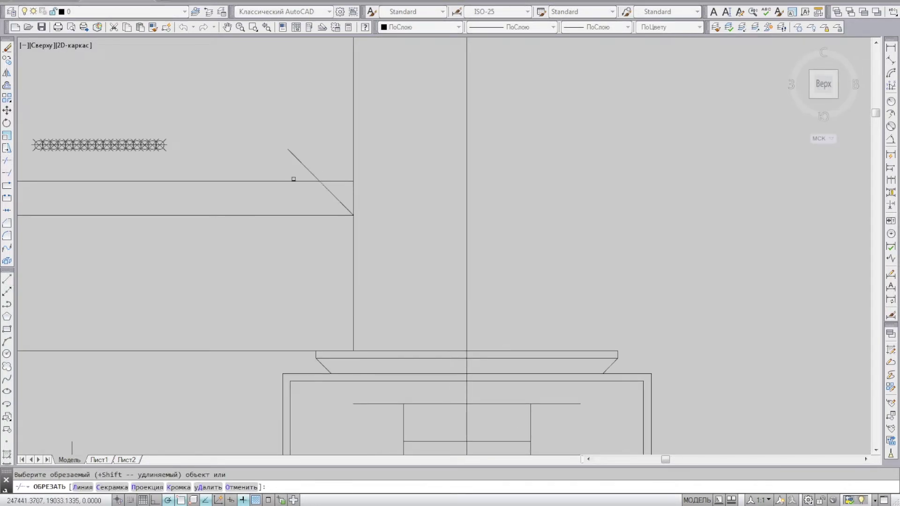
left_click(294, 179)
key("Return")
left_click(305, 166)
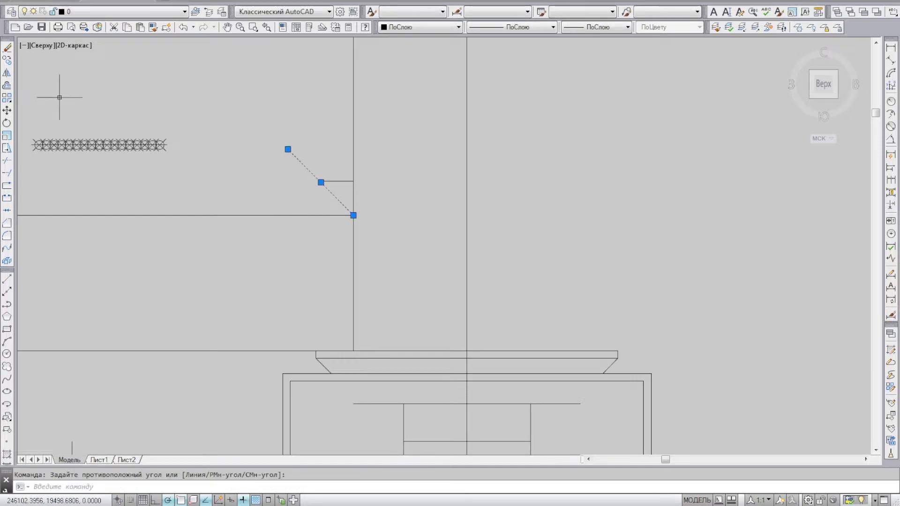
left_click(7, 160)
left_click(323, 139)
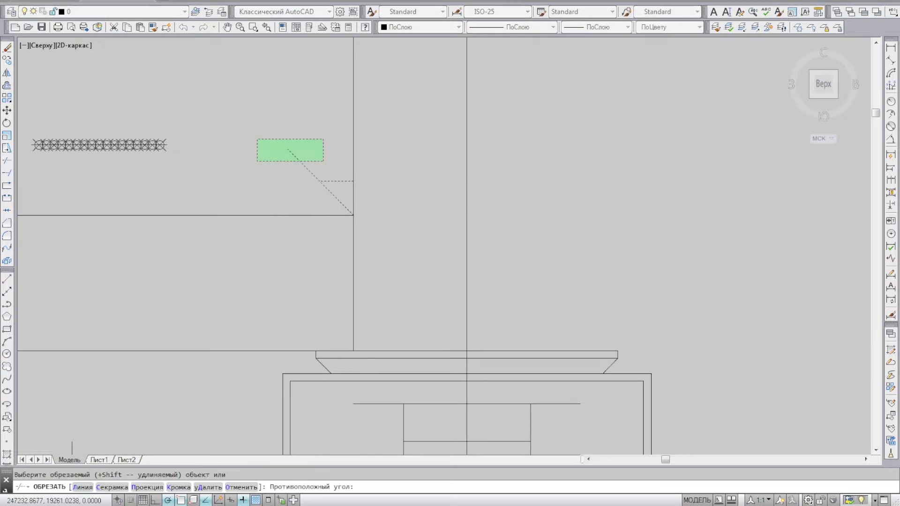
left_click(257, 162)
key("Return")
Delete the leftover horizontal construction line and trim against the vertical edge
left_click(347, 215)
key("Delete")
scroll(312, 189, "down", 4)
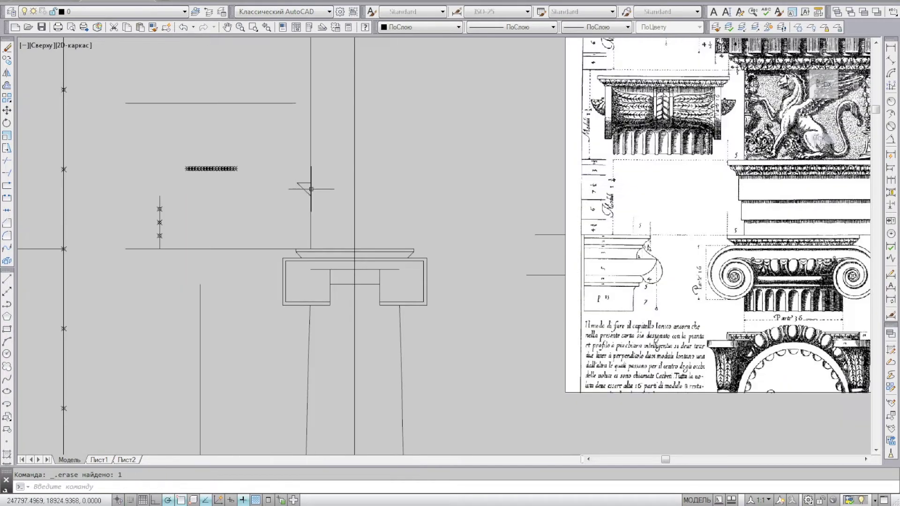
left_click(7, 160)
scroll(277, 219, "up", 4)
left_click(356, 136)
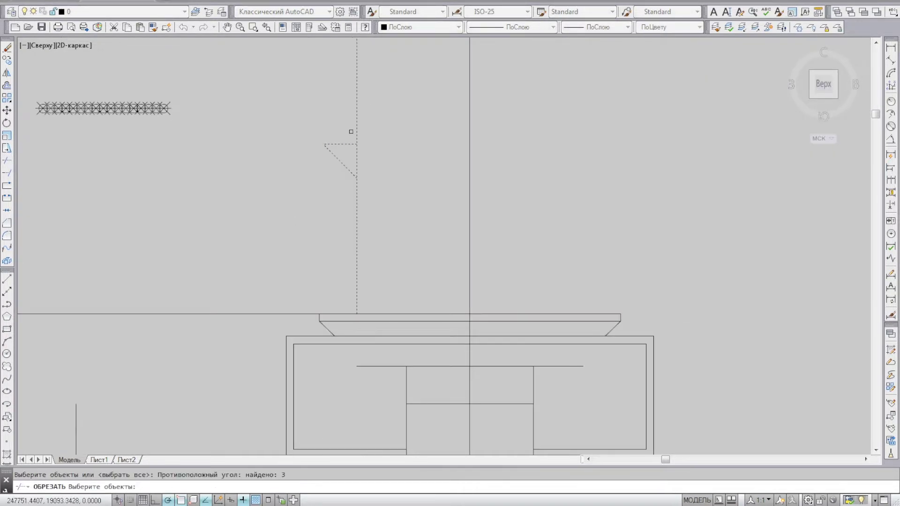
key("Return")
key("Return")
scroll(228, 252, "down", 5)
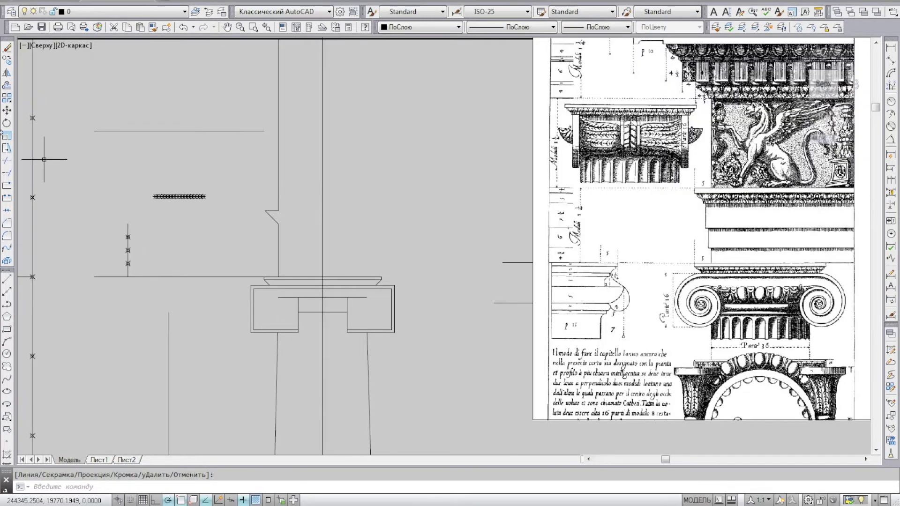
Draw a line from the slope's top corner across to the column's centre axis
left_click(7, 279)
left_click(278, 211)
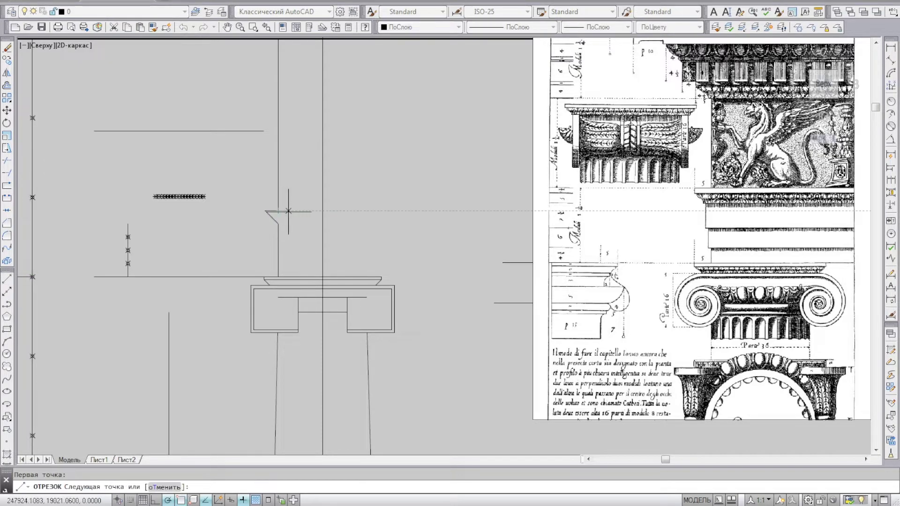
left_click(323, 212)
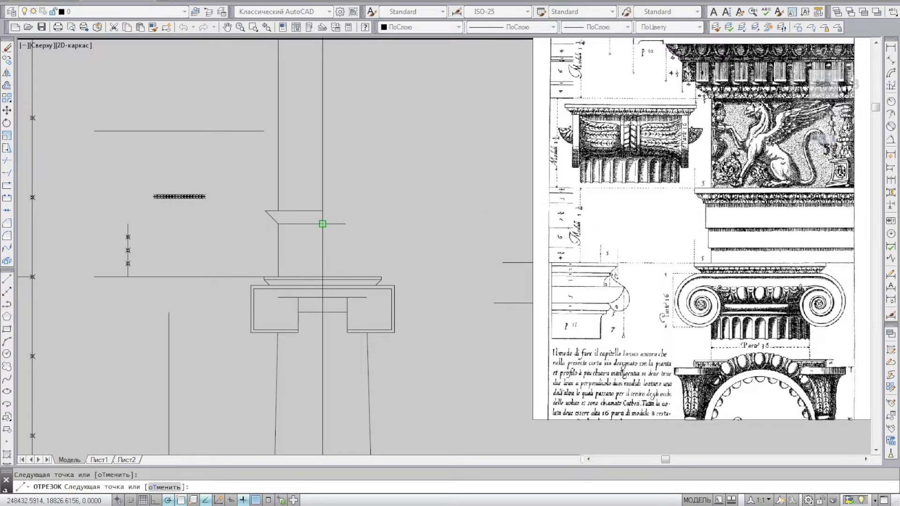
key("Return")
Grip-stretch the end of the horizontal line above the step to a new position
middle_click_drag(406, 149, 362, 207)
left_click(215, 189)
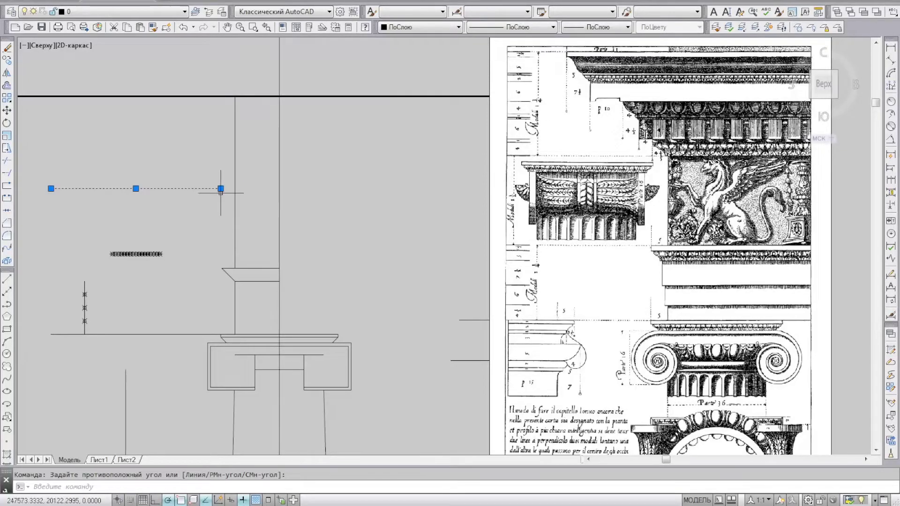
left_click(221, 189)
left_click(236, 188)
middle_click_drag(208, 135, 245, 150)
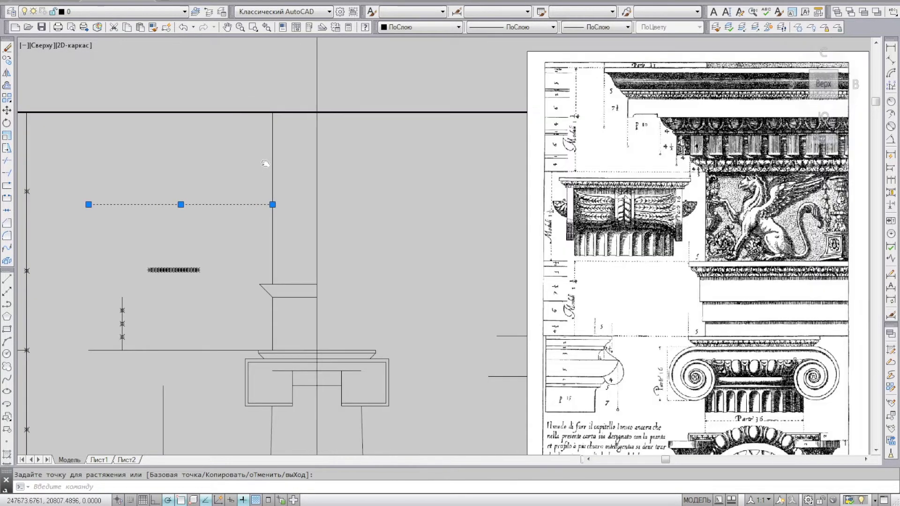
key("Escape")
left_click(10, 278)
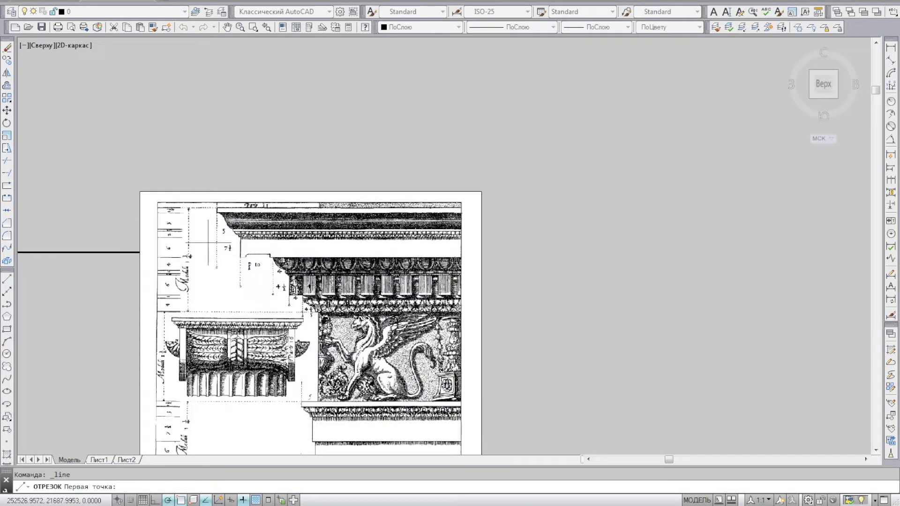
scroll(281, 197, "up", 2)
scroll(276, 201, "up", 4)
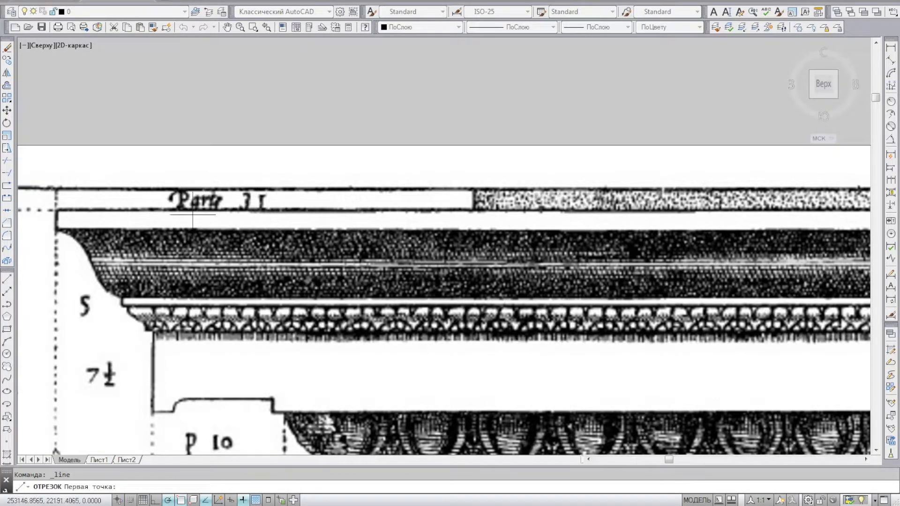
scroll(253, 192, "down", 4)
scroll(259, 197, "down", 2)
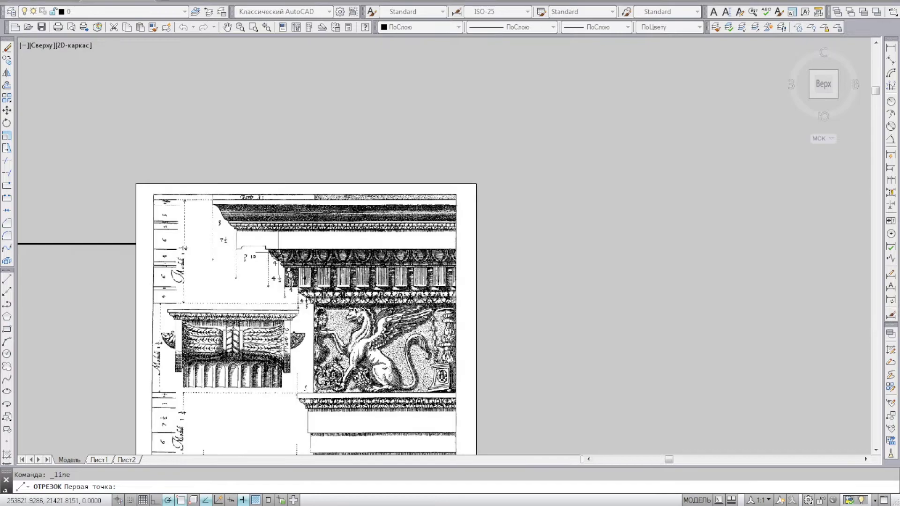
middle_click_drag(277, 202, 422, 152)
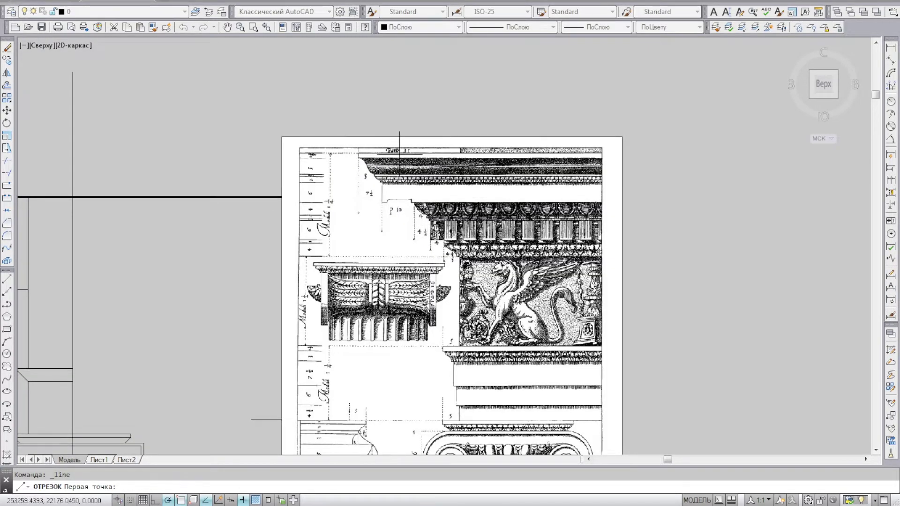
scroll(400, 153, "up", 2)
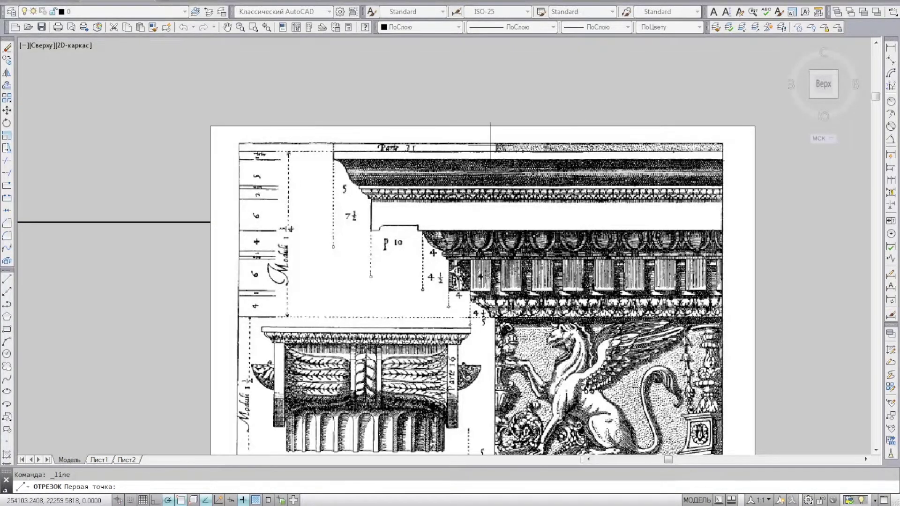
scroll(491, 141, "down", 4)
scroll(346, 150, "down", 2)
scroll(291, 195, "up", 4)
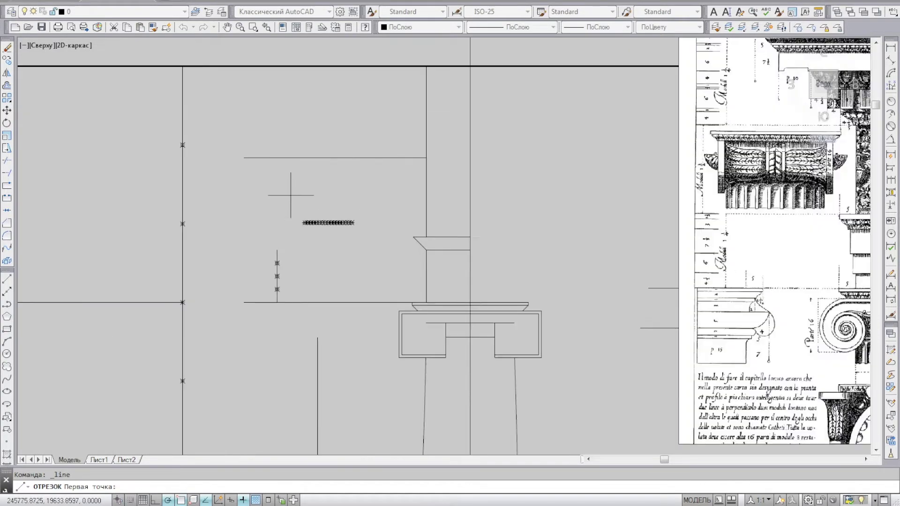
key("Escape")
scroll(320, 207, "down", 6)
scroll(359, 262, "down", 2)
scroll(183, 289, "up", 5)
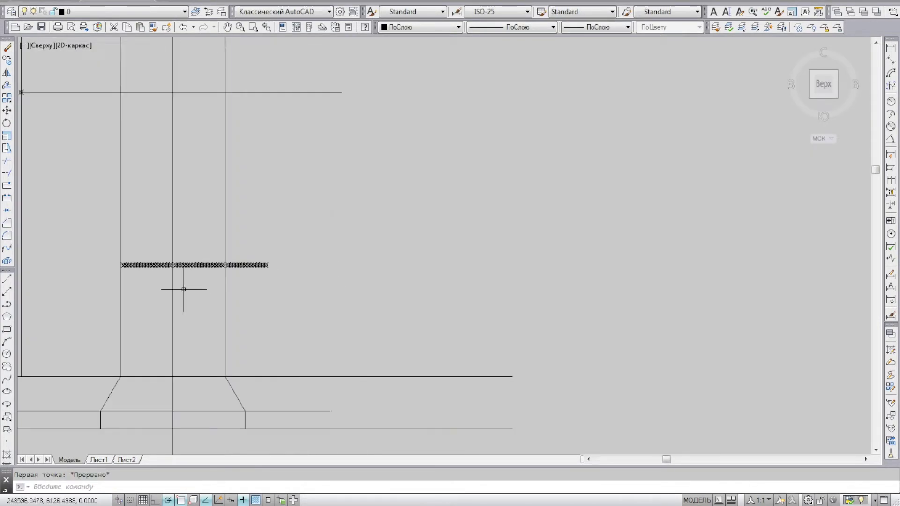
scroll(191, 266, "up", 2)
scroll(183, 262, "up", 2)
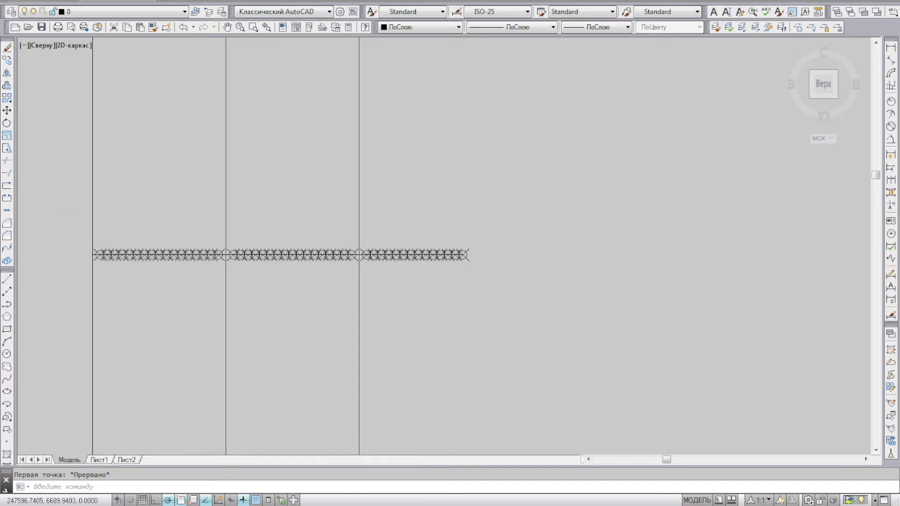
Window-select the left part of the circled marker band and stretch its right end
left_click(81, 220)
left_click(364, 282)
scroll(359, 258, "up", 4)
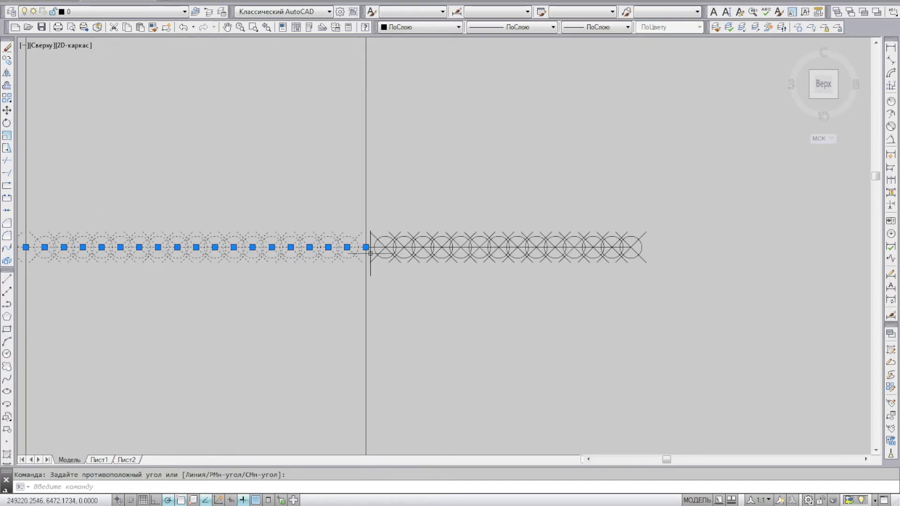
left_click(367, 247)
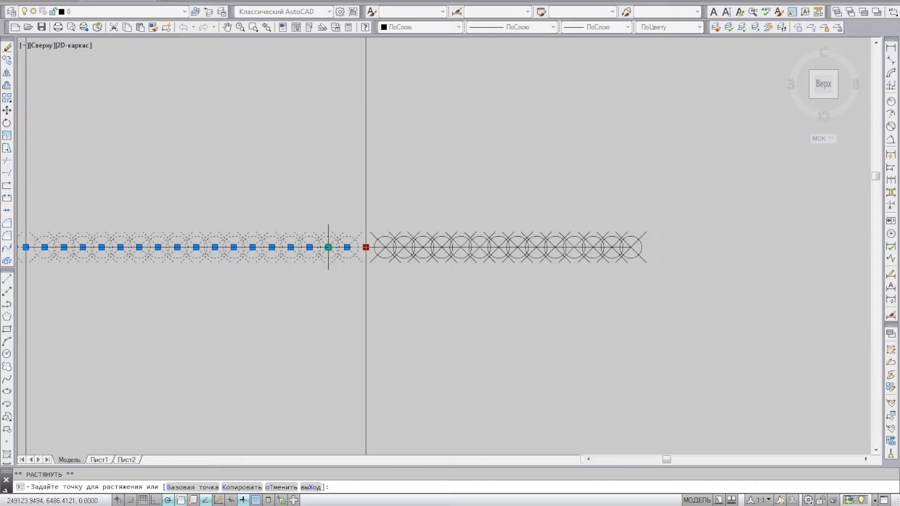
left_click(293, 248)
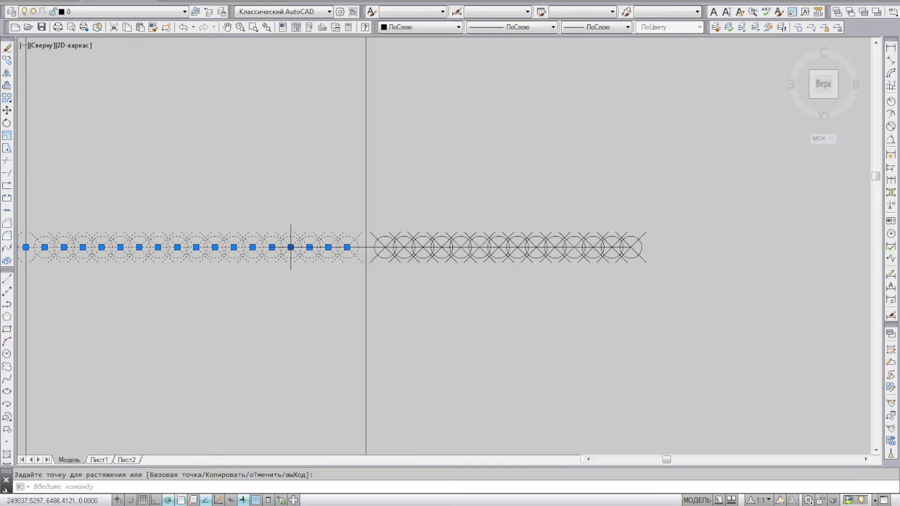
left_click(281, 248)
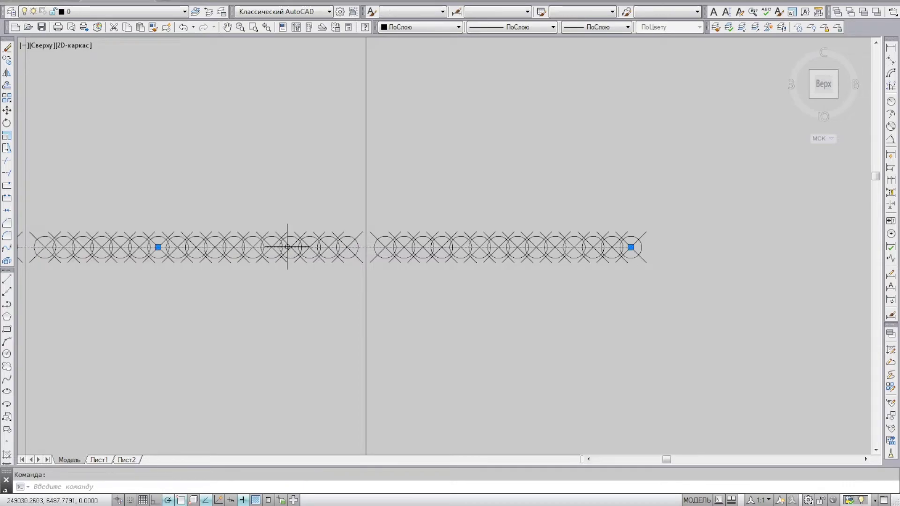
Stretch the guide line's end out to the far right of the marker row
scroll(404, 243, "down", 5)
scroll(247, 249, "up", 4)
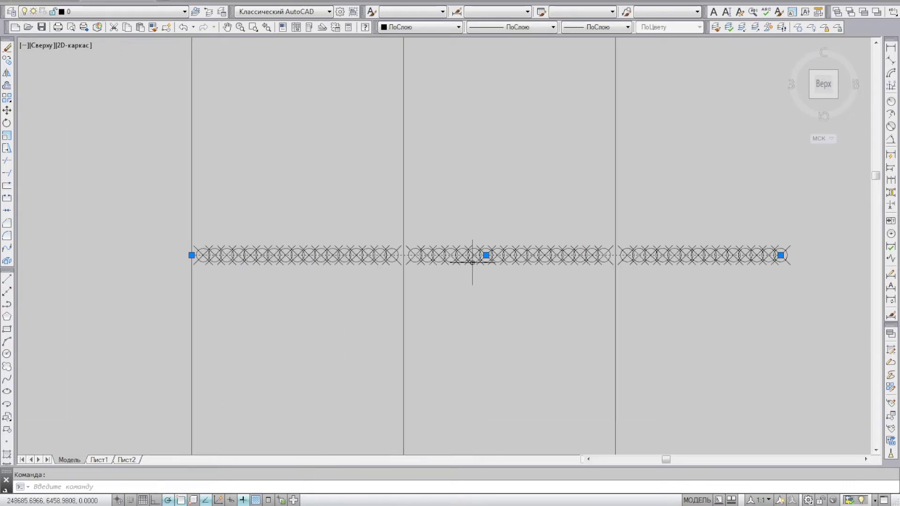
left_click(781, 256)
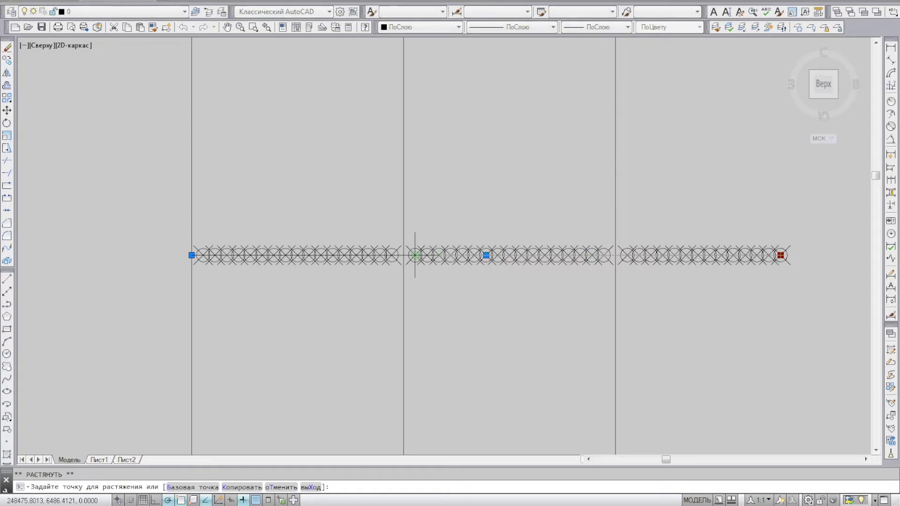
scroll(412, 251, "down", 5)
scroll(424, 242, "up", 7)
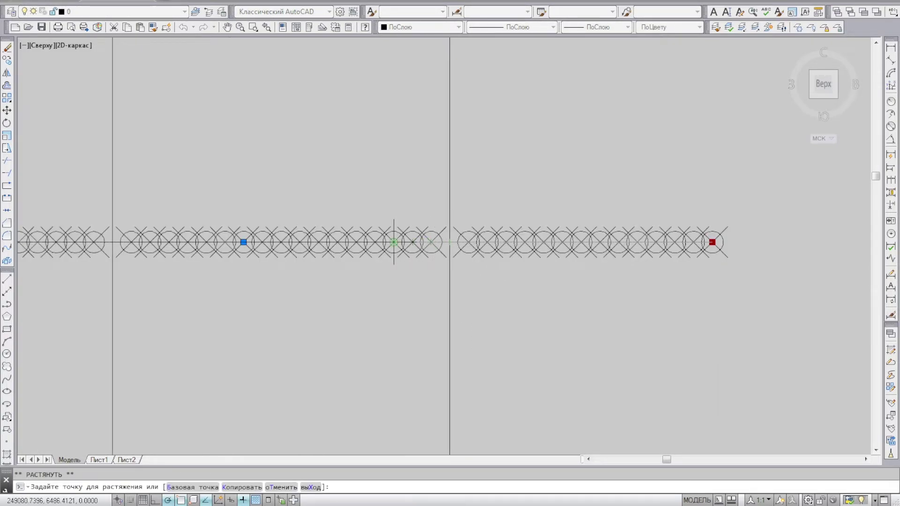
left_click(394, 242)
Move the short guide line up to sit just above the thick top line
left_click(7, 110)
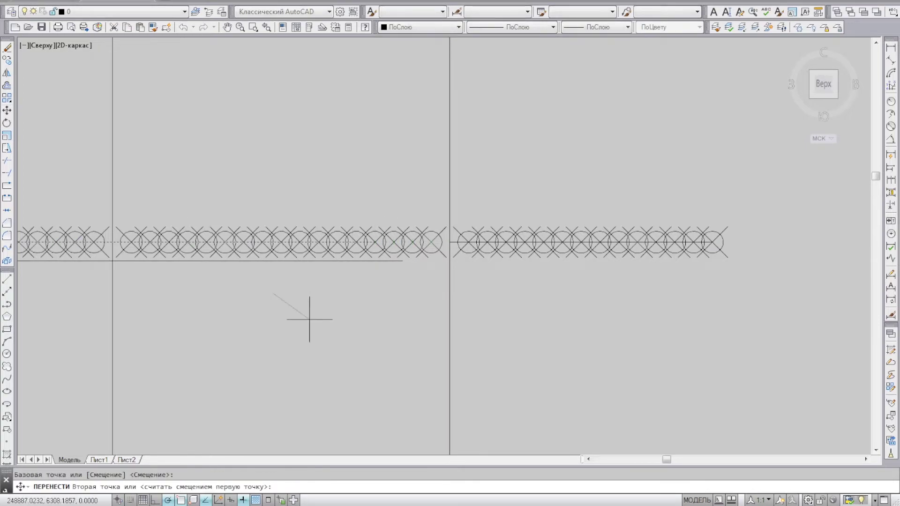
scroll(404, 337, "down", 2)
scroll(389, 281, "up", 4)
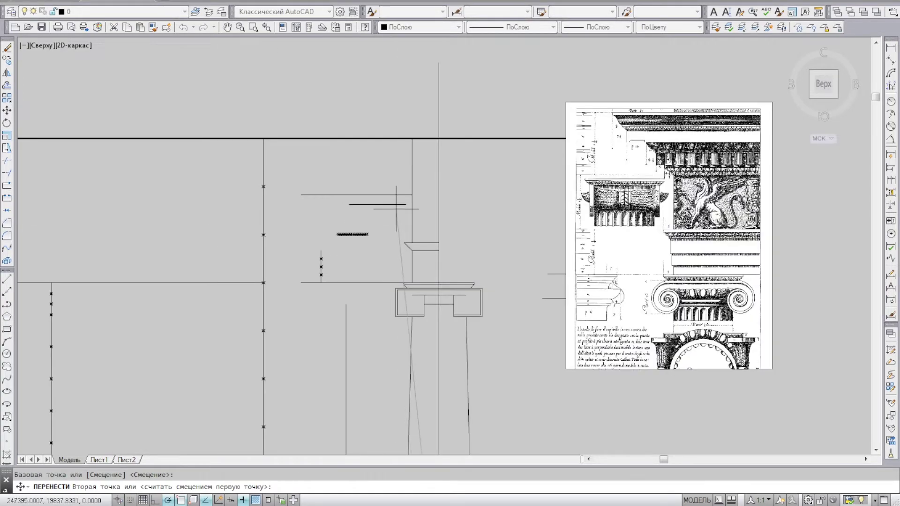
left_click(379, 159)
left_click(319, 162)
left_click(7, 110)
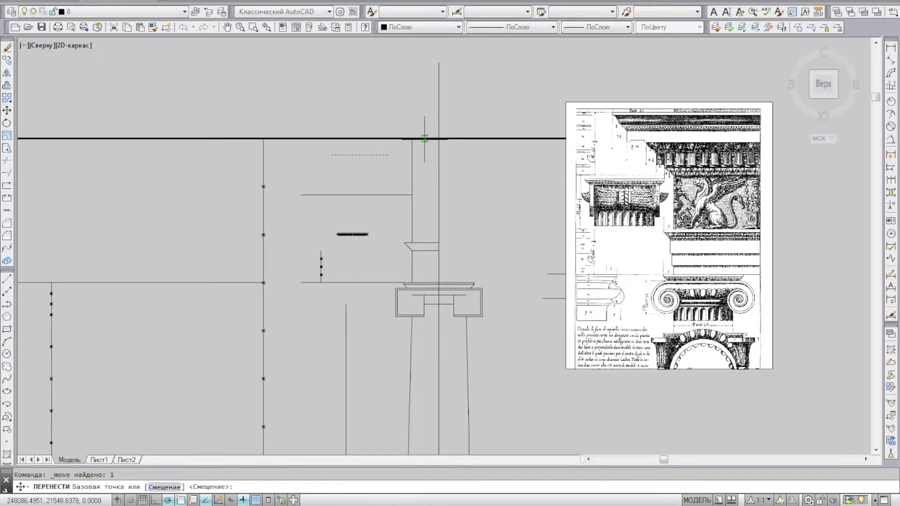
left_click(388, 155)
scroll(412, 139, "up", 5)
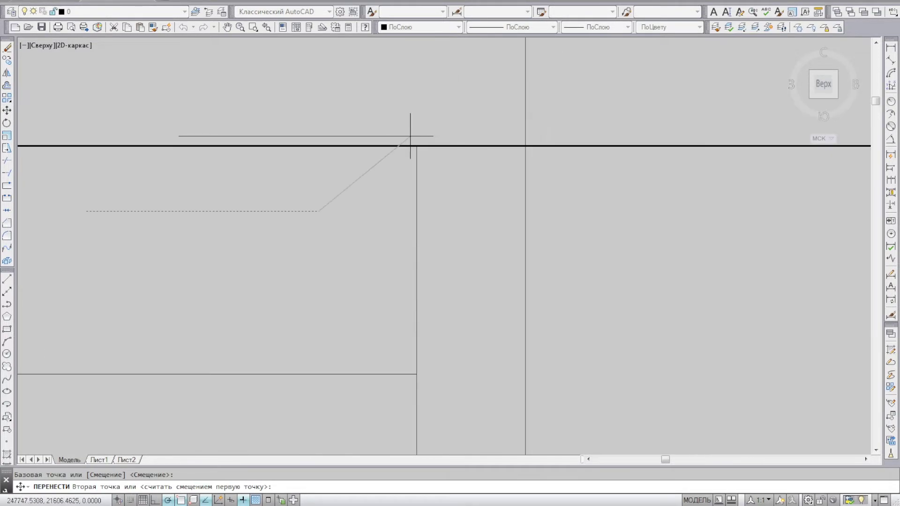
left_click(417, 127)
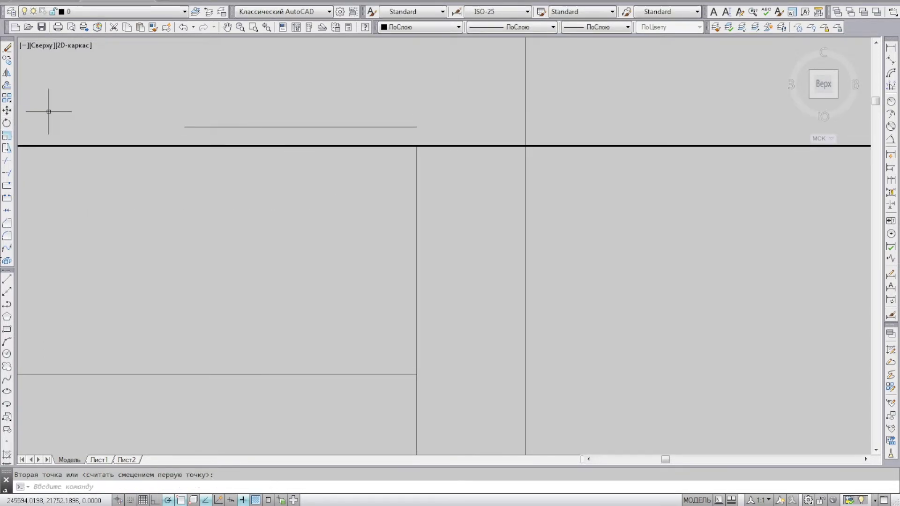
Draw a diagonal line from the thick top line down to the column shaft edge
type("l")
key("Return")
left_click(184, 138)
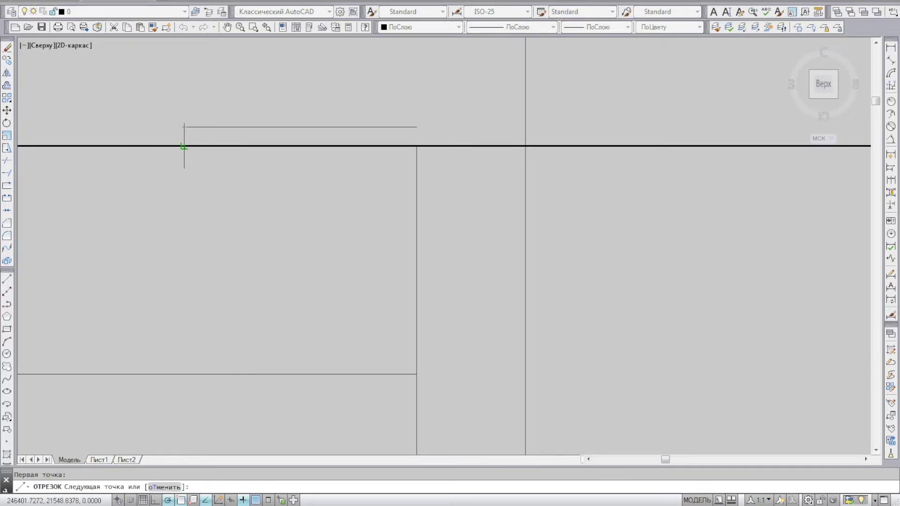
scroll(161, 111, "down", 4)
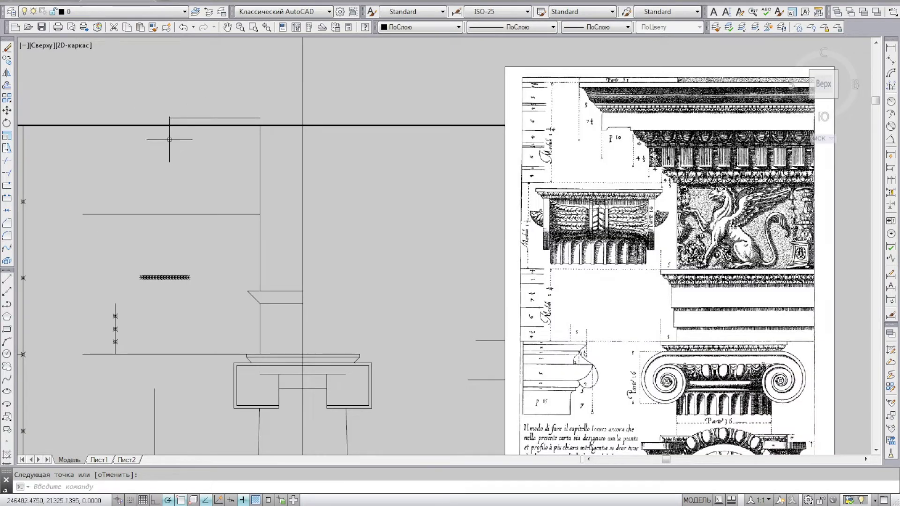
left_click(261, 214)
key("Escape")
Erase the leftover short horizontal line and the vertical stub
left_click(241, 118)
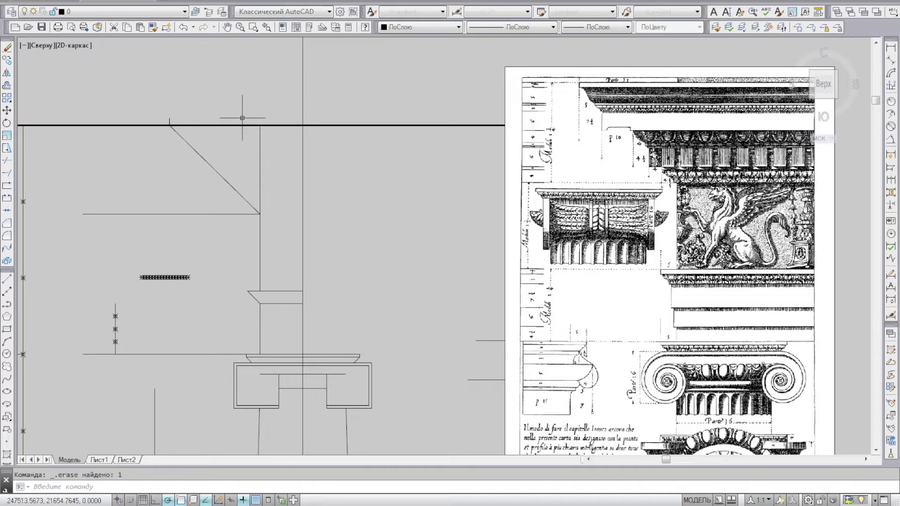
key("Delete")
scroll(163, 120, "up", 5)
left_click(238, 117)
left_click(156, 94)
key("Delete")
scroll(187, 155, "down", 5)
middle_click_drag(467, 162, 420, 195)
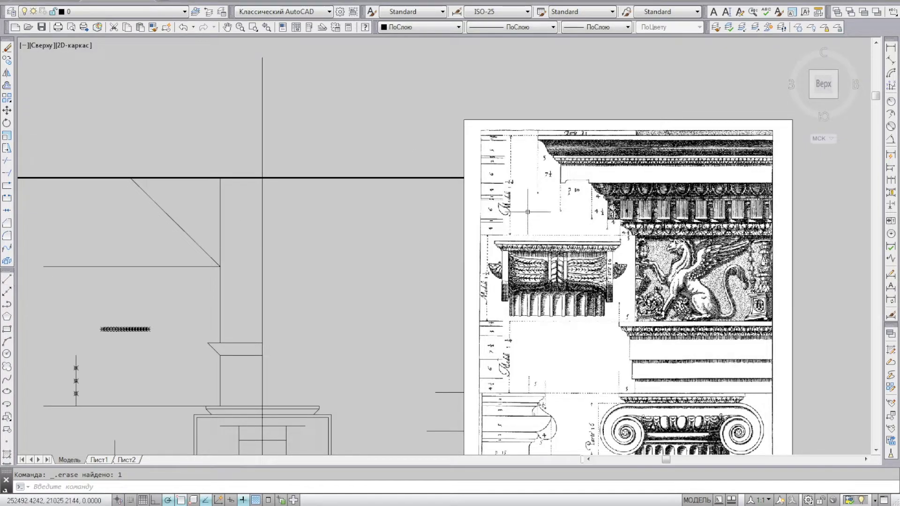
middle_click_drag(573, 197, 471, 167)
scroll(470, 167, "up", 2)
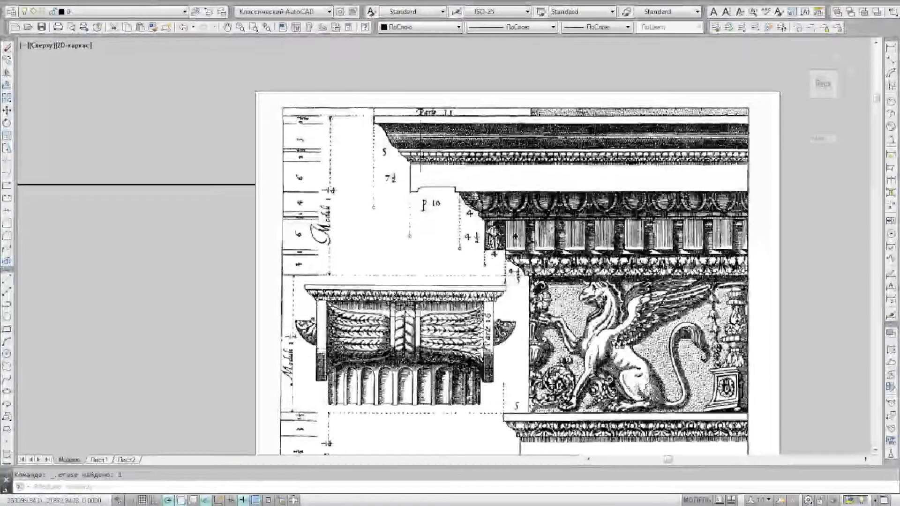
scroll(396, 124, "up", 1)
middle_click_drag(363, 116, 407, 136)
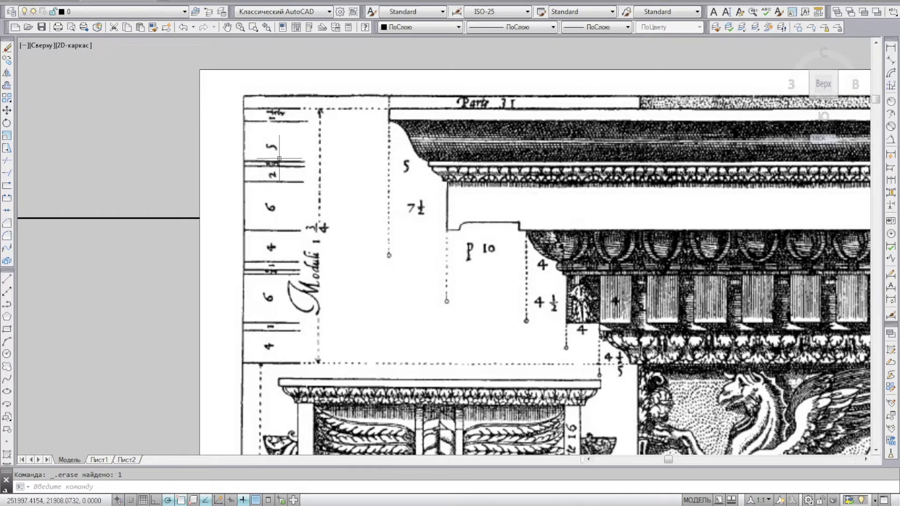
scroll(287, 112, "up", 2)
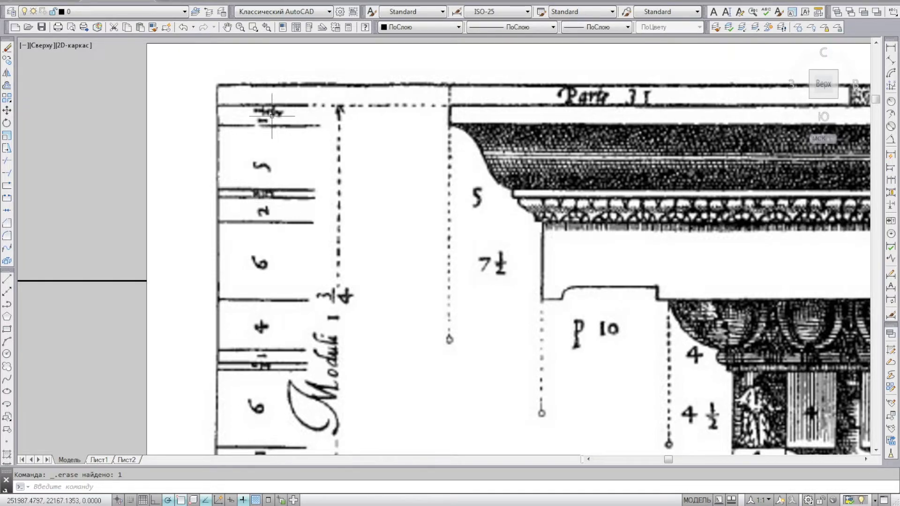
scroll(379, 179, "down", 3)
scroll(511, 140, "down", 5)
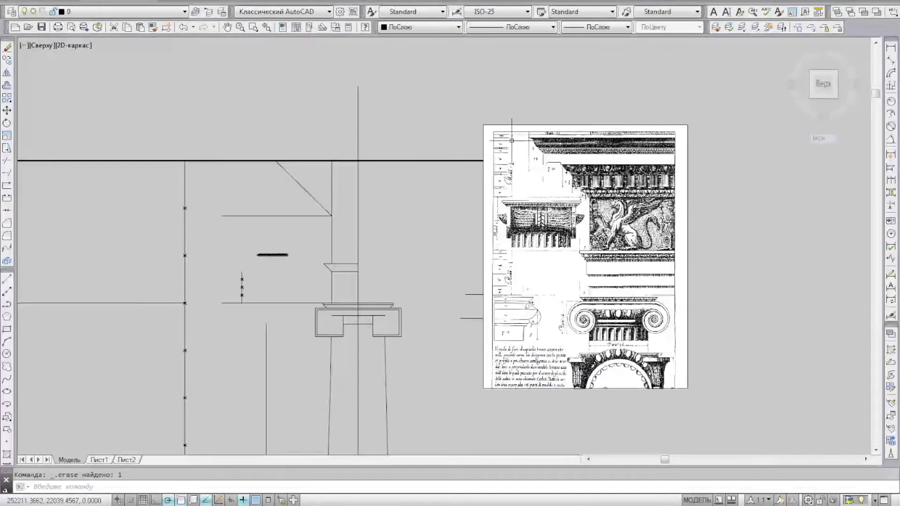
scroll(511, 140, "up", 3)
scroll(474, 155, "up", 3)
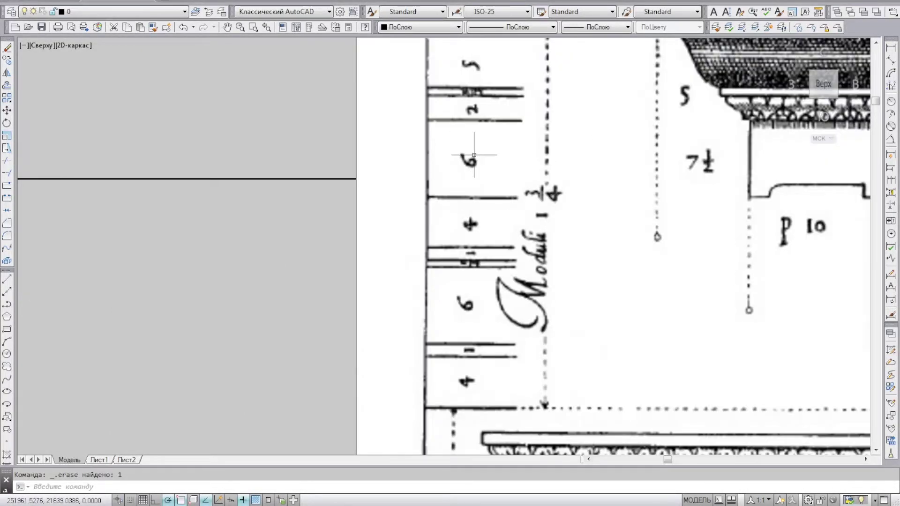
scroll(519, 149, "down", 4)
scroll(519, 149, "down", 3)
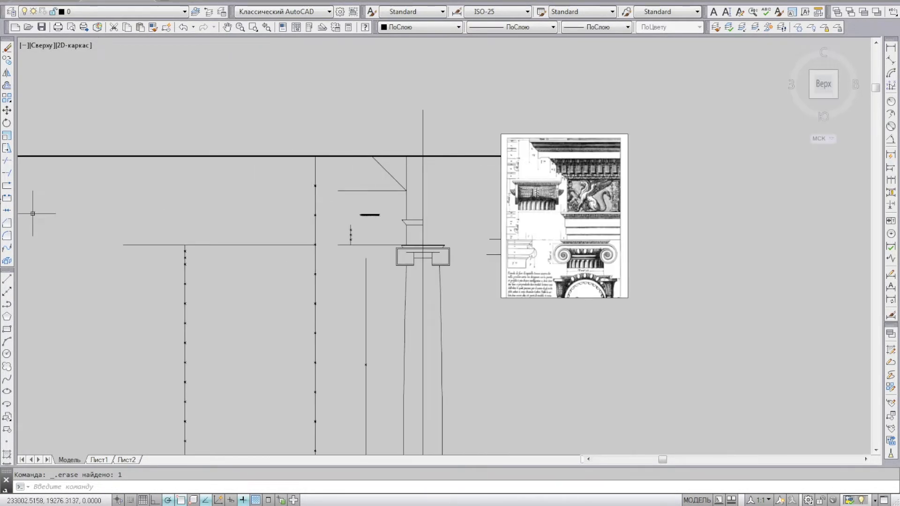
left_click(7, 279)
Offset the thick horizontal line downward by a distance measured along the marker row
scroll(398, 185, "up", 1)
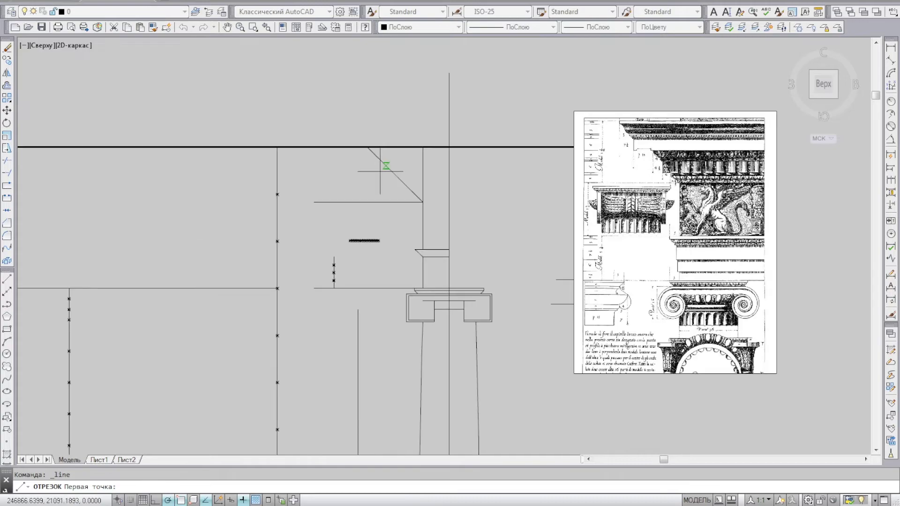
scroll(378, 214, "up", 5)
key("Escape")
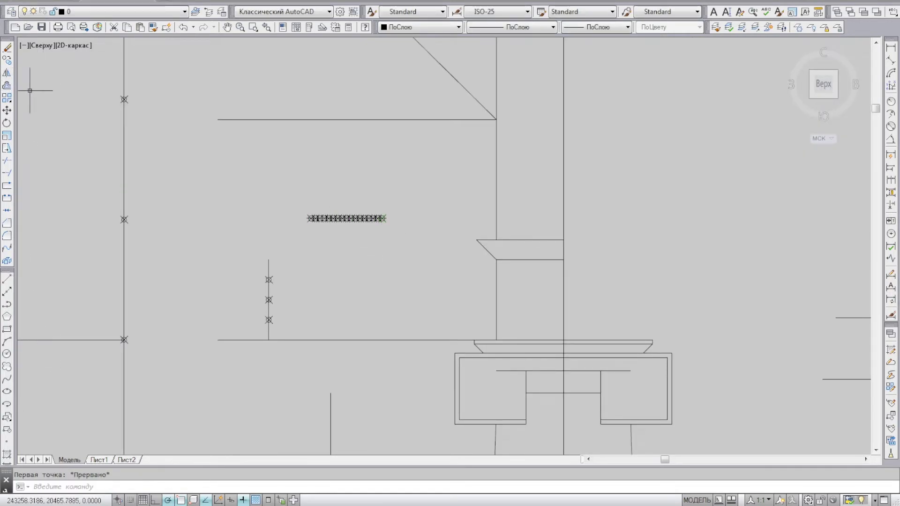
left_click(7, 85)
scroll(300, 216, "up", 5)
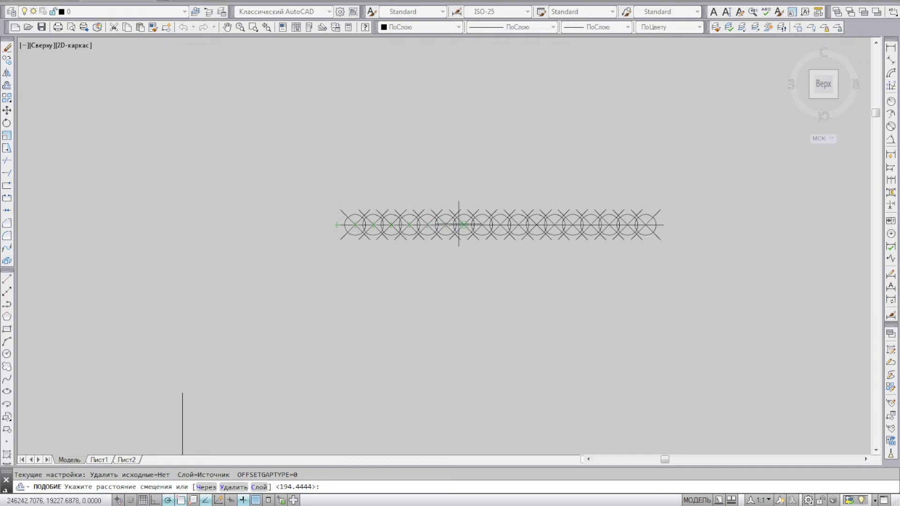
left_click(501, 225)
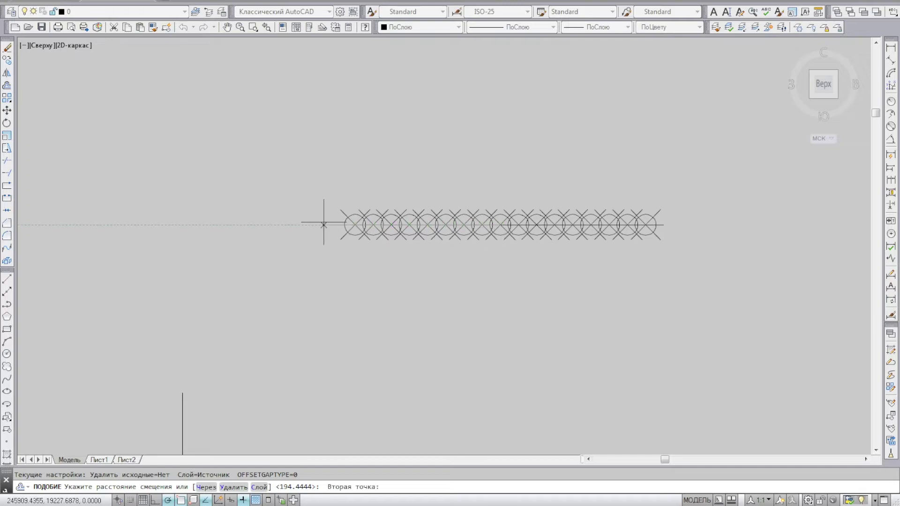
left_click(338, 224)
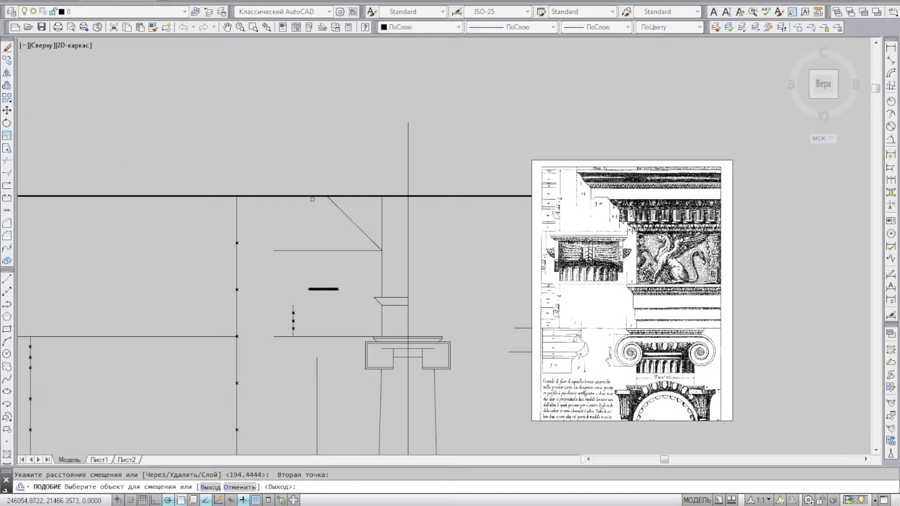
left_click(312, 197)
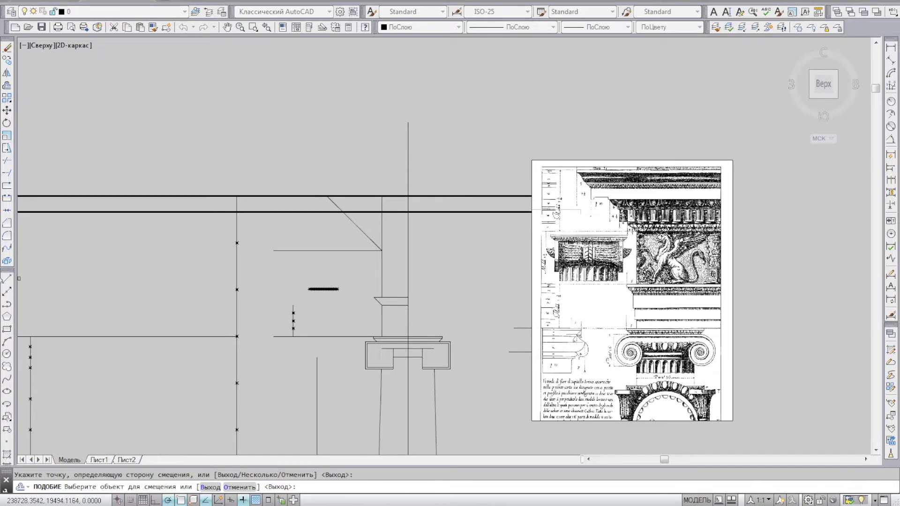
left_click(7, 278)
scroll(356, 209, "up", 2)
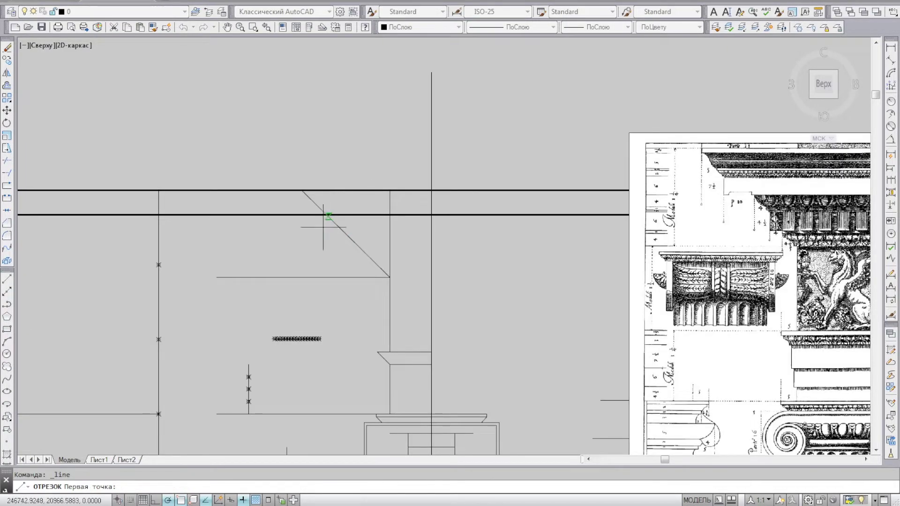
scroll(254, 331, "up", 5)
key("Escape")
scroll(267, 287, "up", 2)
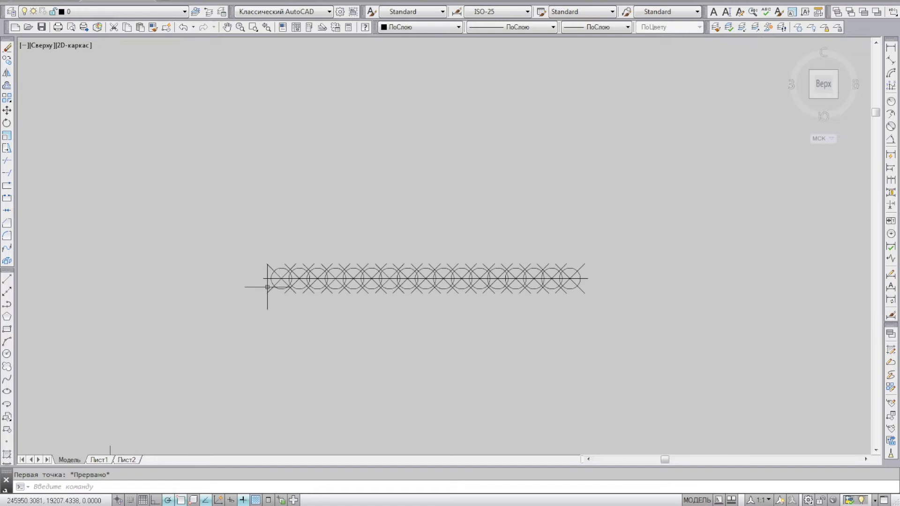
Offset the lower thick line downward by a new distance taken from the markers
left_click(7, 85)
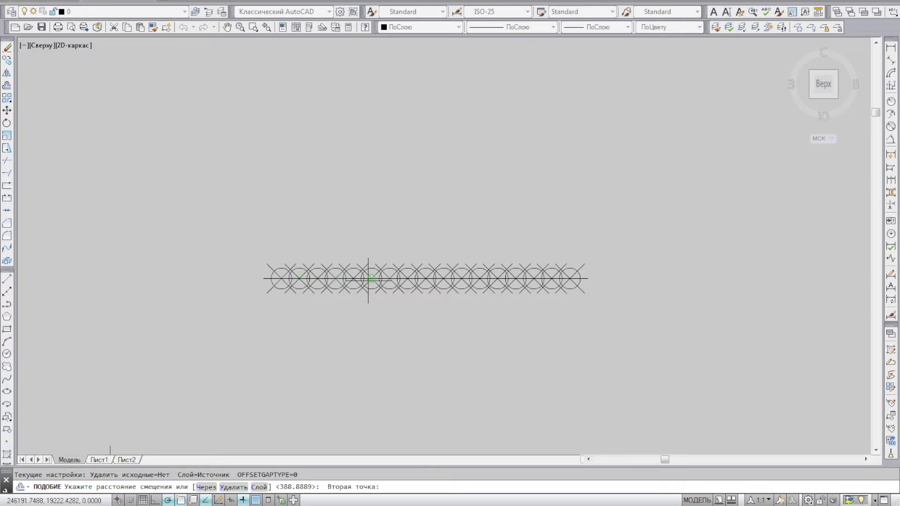
left_click(264, 279)
scroll(209, 324, "down", 2)
scroll(201, 331, "down", 4)
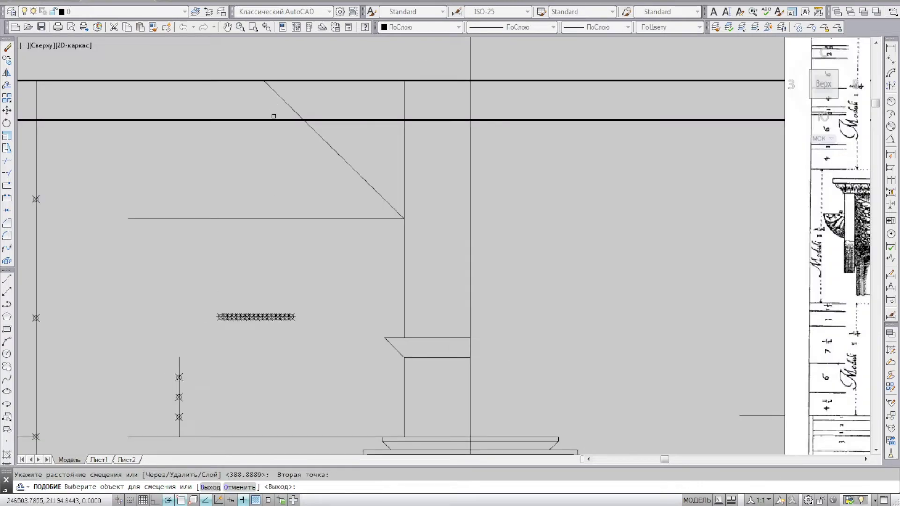
left_click(274, 120)
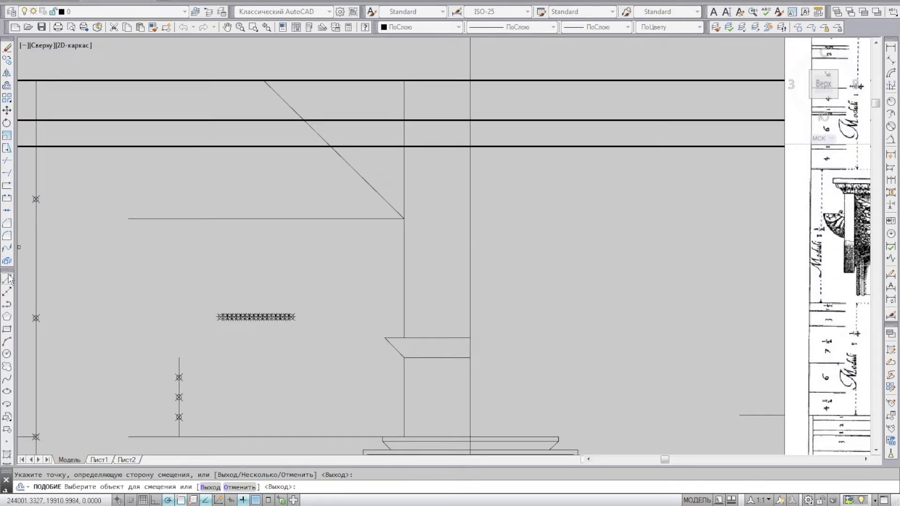
left_click(7, 279)
Draw a short connecting line from where the diagonal meets the thick line
left_click(304, 120)
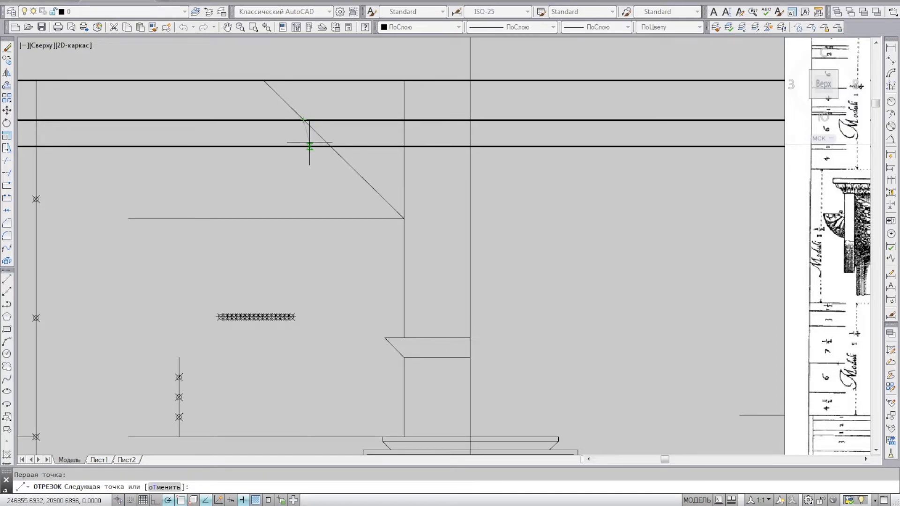
left_click(334, 150)
key("Return")
scroll(334, 149, "up", 2)
left_click(334, 143)
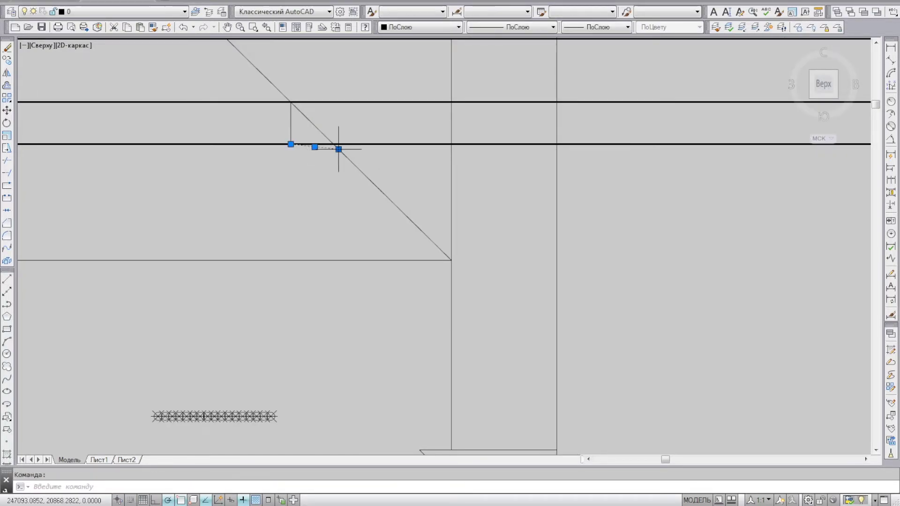
key("Escape")
key("Escape")
Trim away the diagonal inside the small capital triangle using the thick lines as edges
left_click_drag(217, 85, 178, 153)
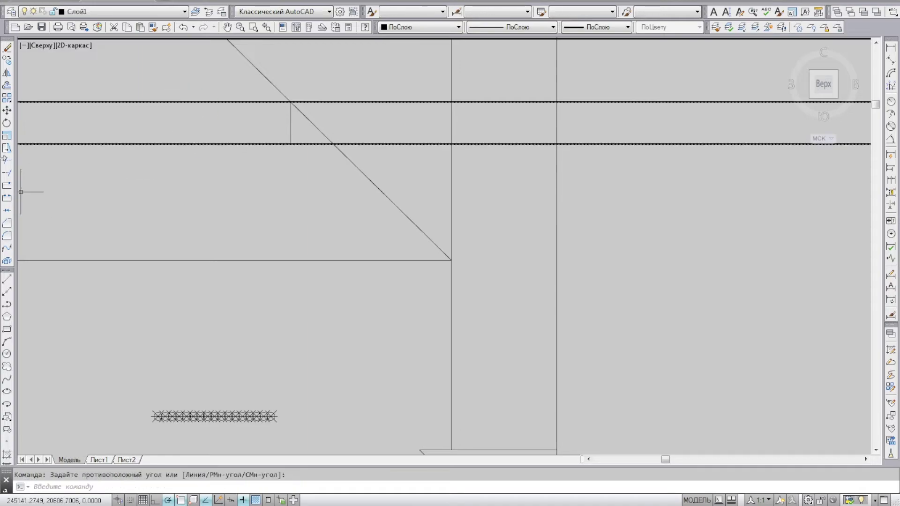
key("Delete")
left_click(6, 159)
left_click(310, 174)
left_click(283, 137)
key("Return")
left_click(309, 120)
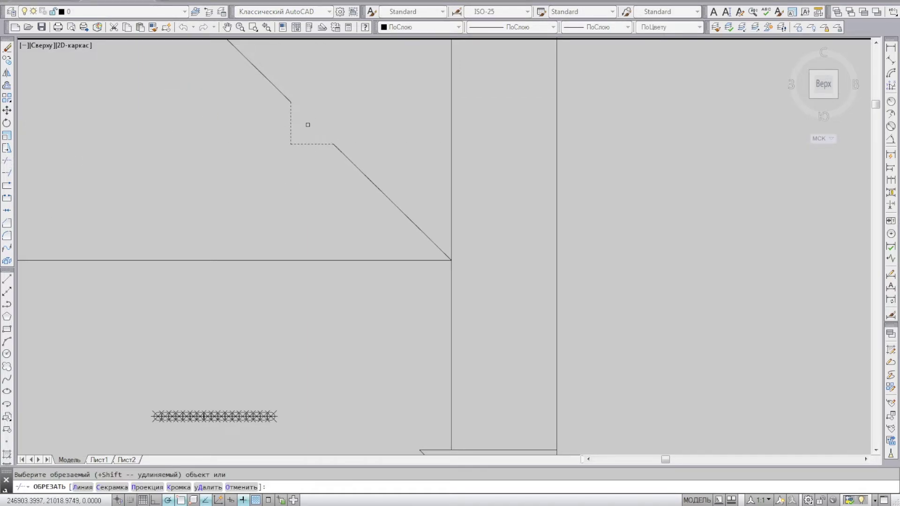
scroll(300, 131, "down", 1)
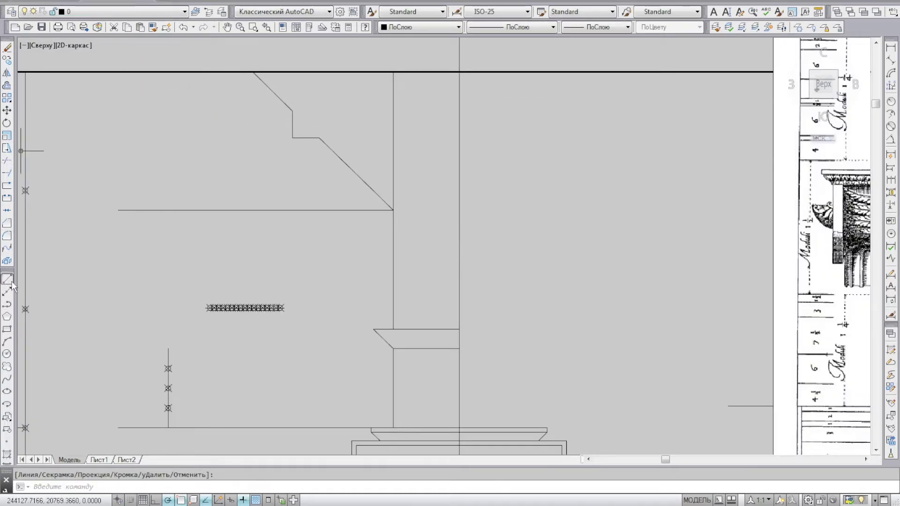
Draw a trial line, then delete it as a mistake
left_click(8, 280)
scroll(293, 111, "down", 4)
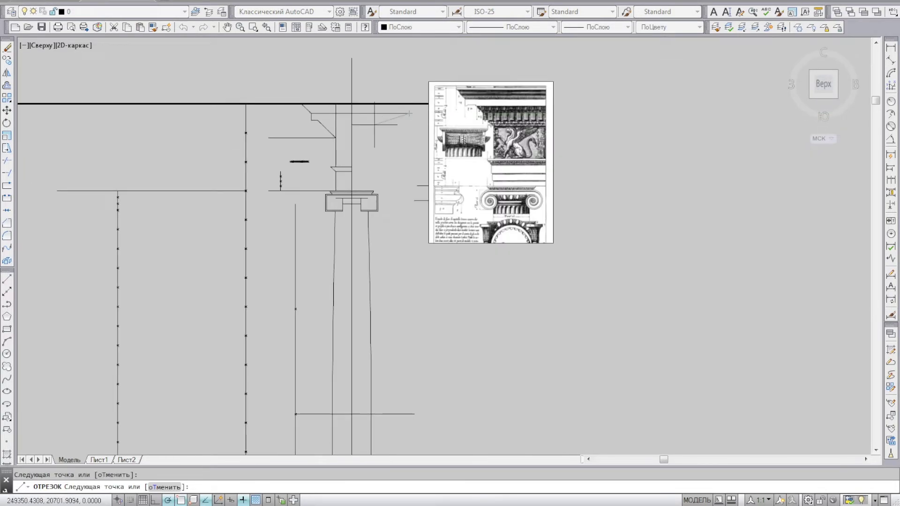
scroll(311, 116, "up", 1)
left_click(312, 116)
left_click(452, 106)
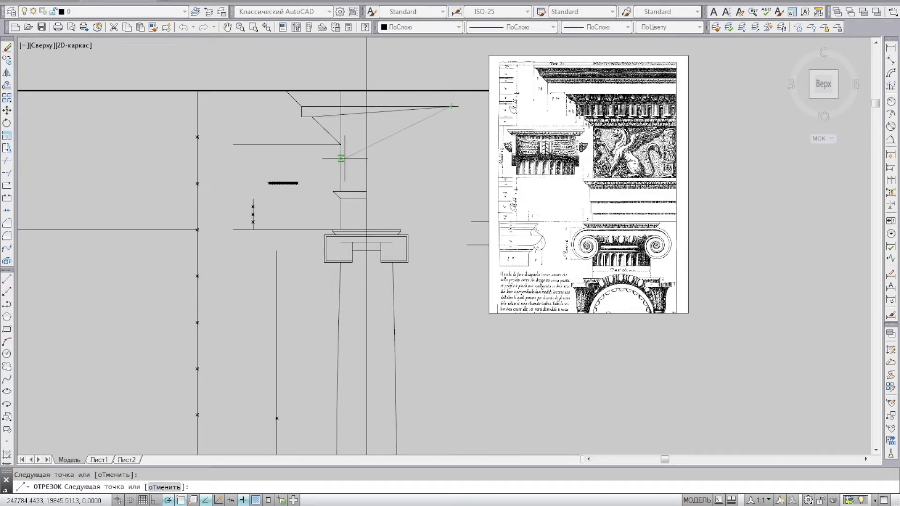
key("Escape")
scroll(343, 122, "up", 3)
left_click(301, 103)
key("Delete")
Draw a horizontal line from the shape's corner out to the right
left_click(7, 280)
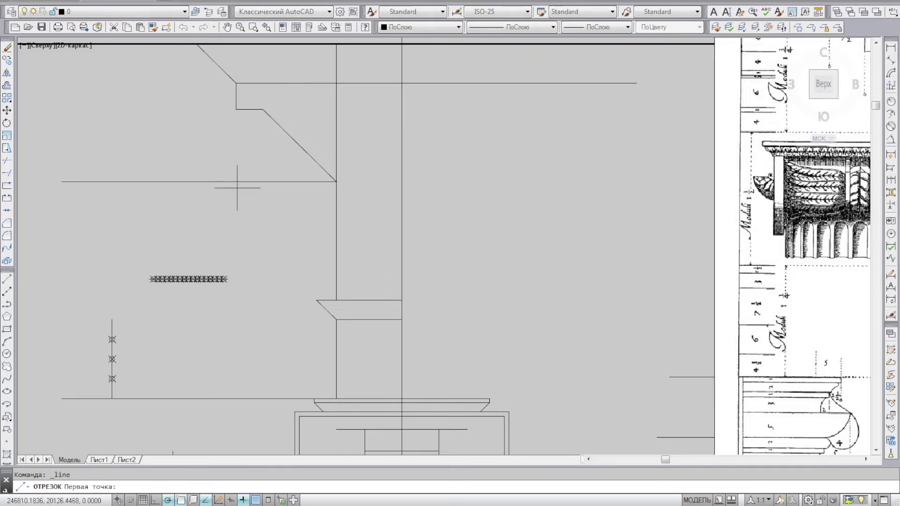
left_click(262, 110)
scroll(319, 111, "down", 2)
left_click(476, 110)
key("Escape")
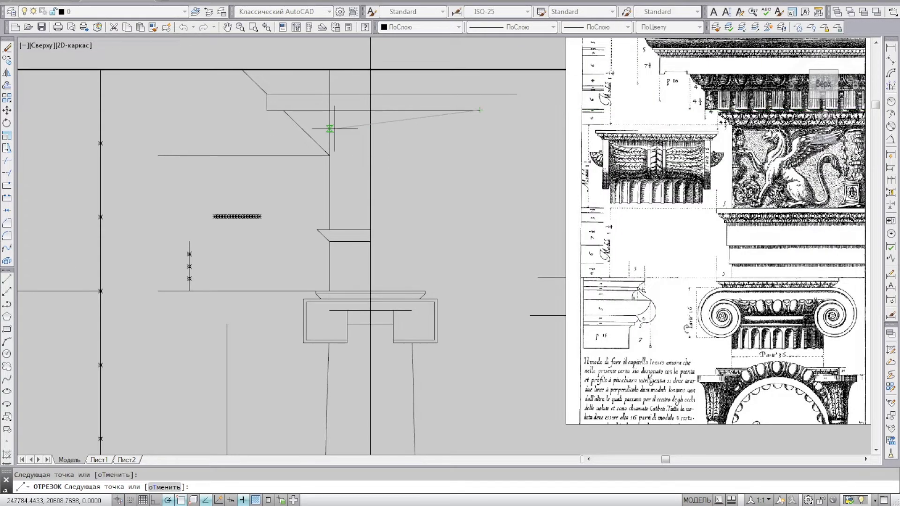
Grip-stretch the vertical guide down and the horizontal guide's left end to new points
left_click(330, 125)
left_click(325, 125)
left_click(330, 69)
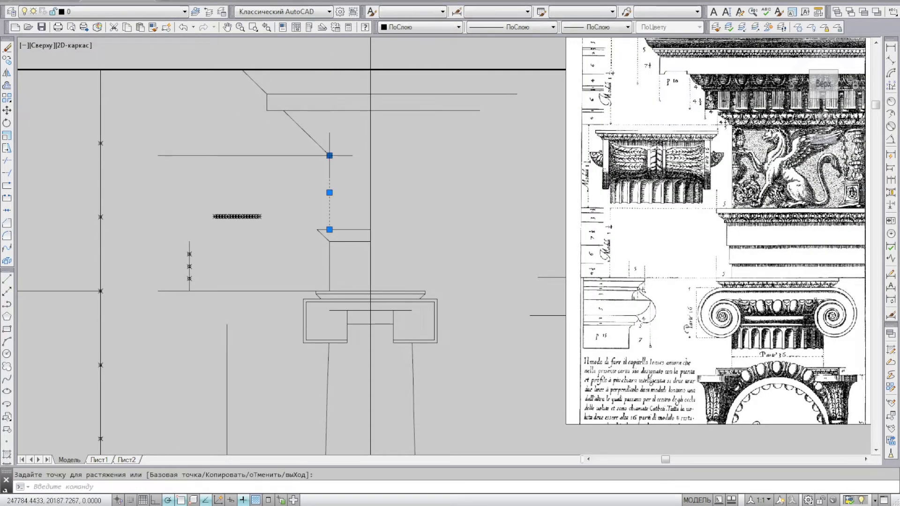
left_click(281, 162)
left_click(211, 155)
left_click(157, 155)
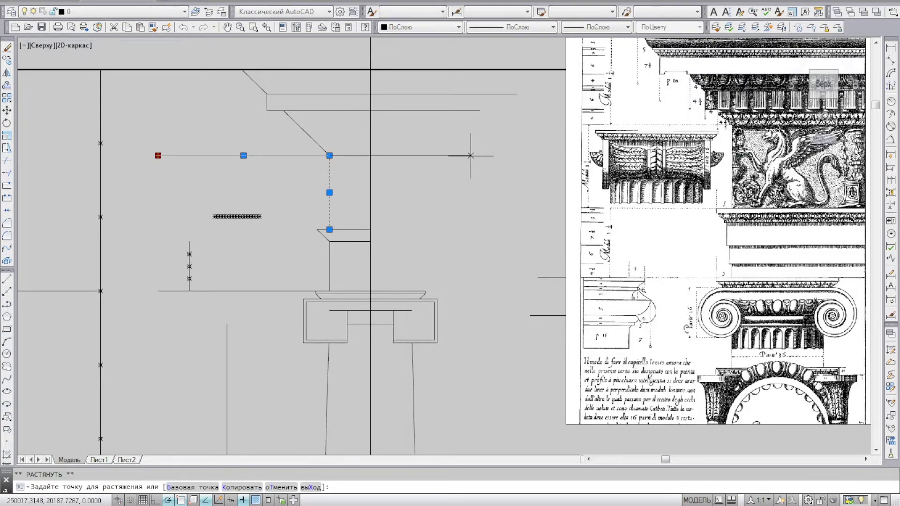
left_click(472, 155)
key("Escape")
Pan and zoom to bring the column base and reference engraving into view
scroll(375, 150, "down", 5)
middle_click_drag(416, 366, 384, 247)
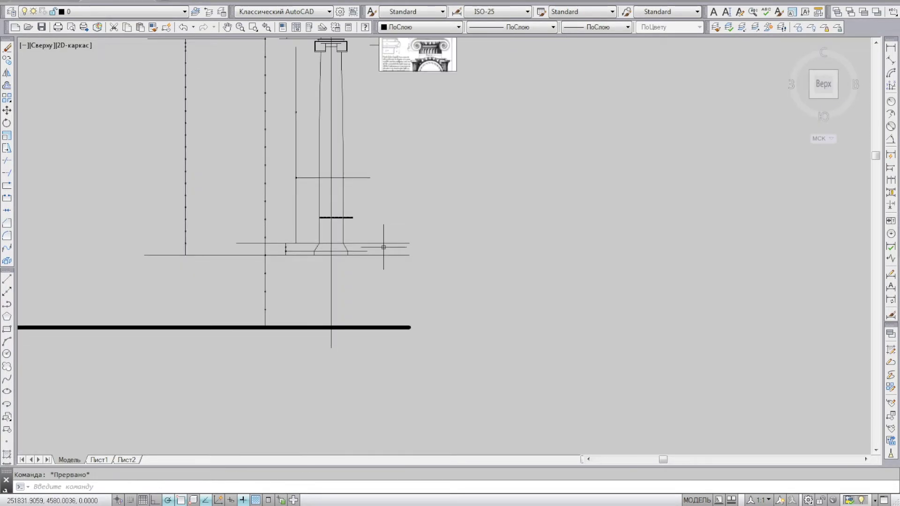
middle_click_drag(416, 136, 386, 221)
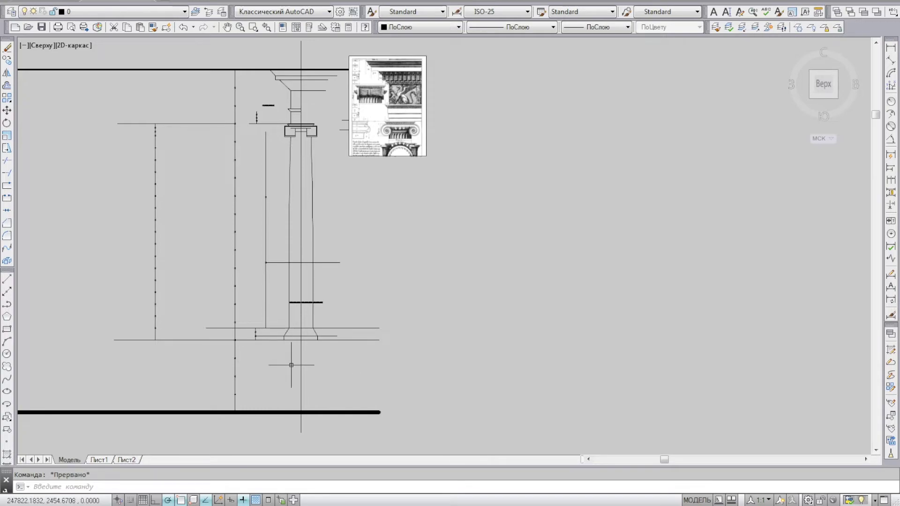
scroll(300, 110, "up", 4)
scroll(272, 112, "down", 4)
scroll(282, 94, "up", 2)
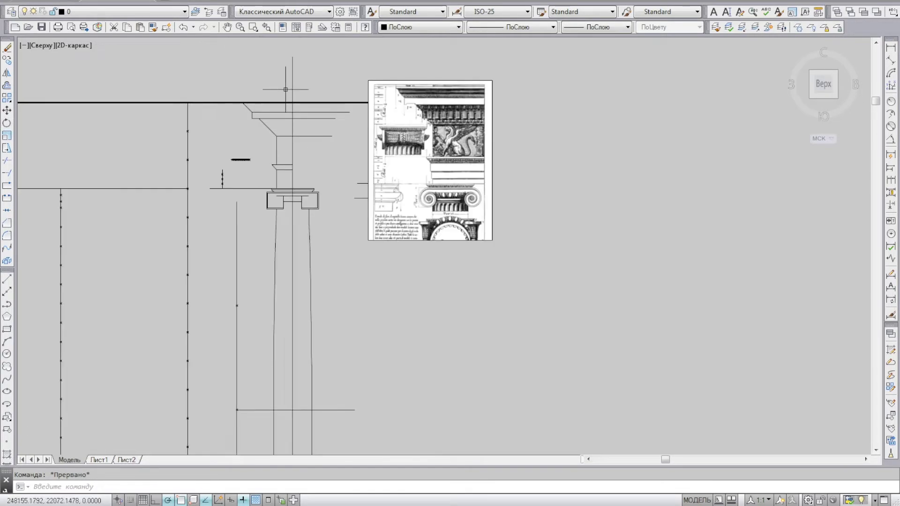
scroll(285, 89, "down", 5)
scroll(276, 215, "up", 2)
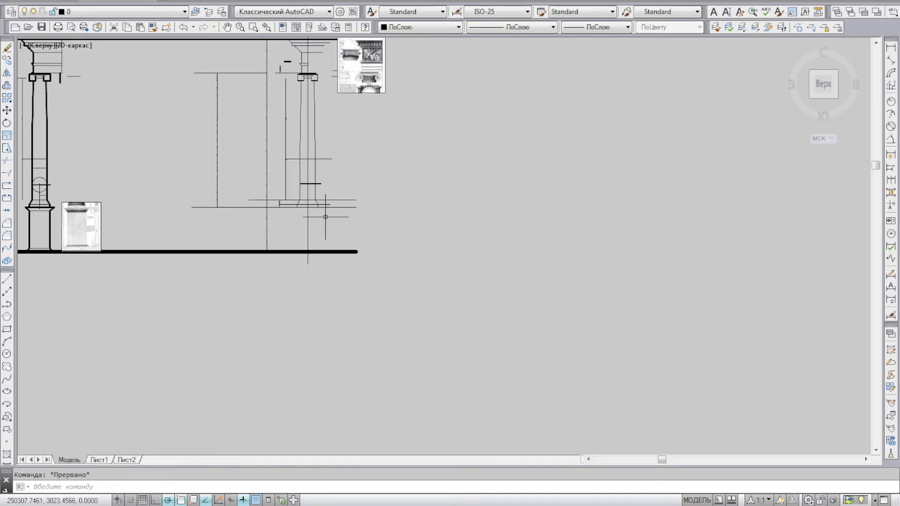
middle_click_drag(269, 242, 327, 243)
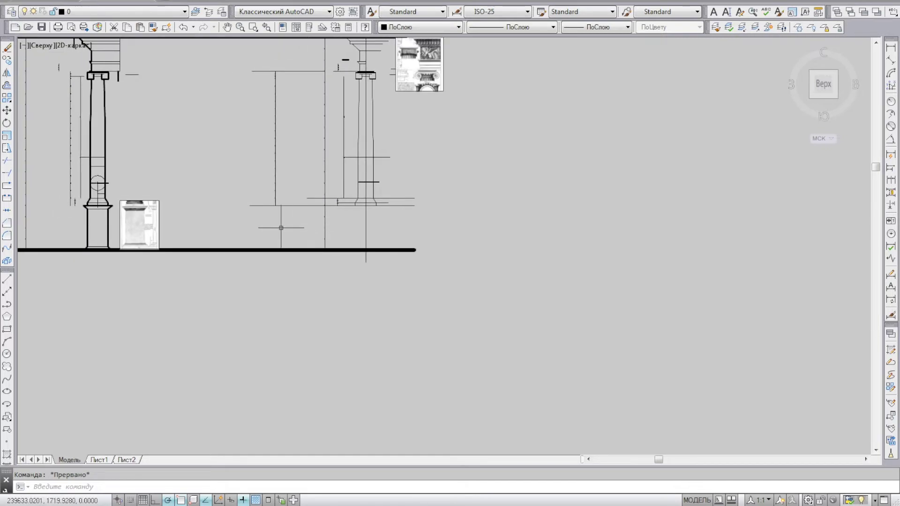
Start an offset, setting the copy distance by two picked points and choosing a line
left_click(7, 87)
scroll(375, 151, "up", 3)
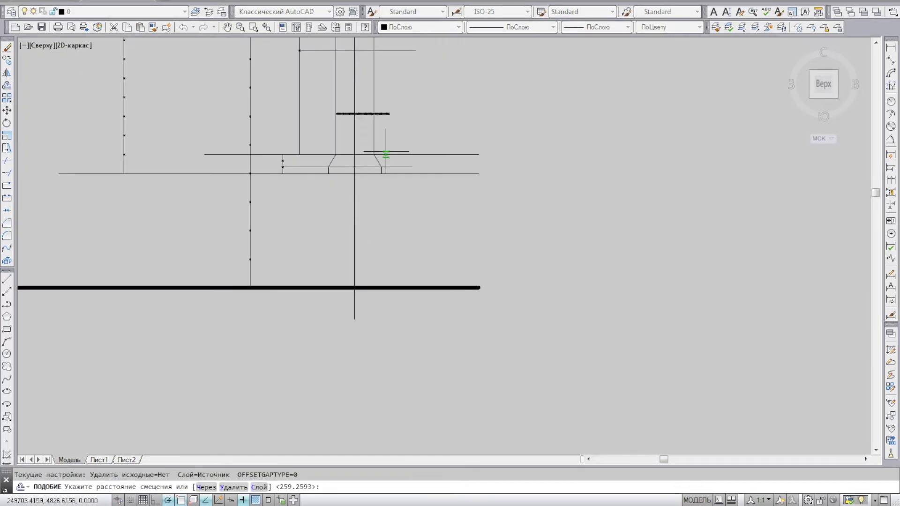
scroll(360, 119, "up", 2)
left_click(8, 279)
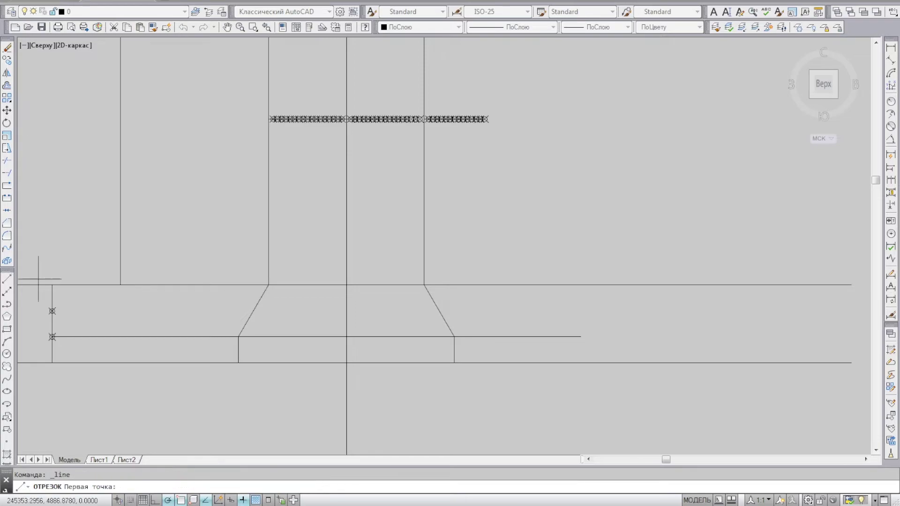
left_click(347, 162)
left_click(7, 85)
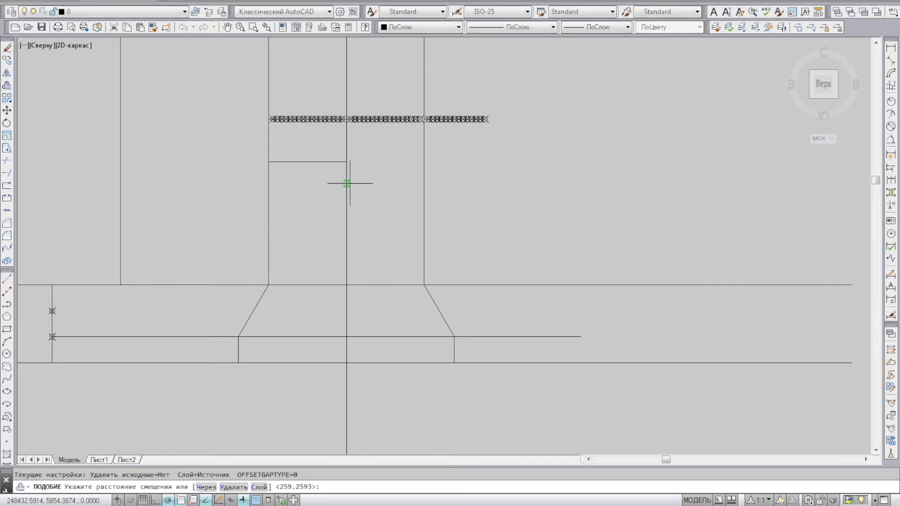
left_click(308, 162)
left_click(354, 159)
scroll(354, 157, "down", 4)
left_click(293, 238)
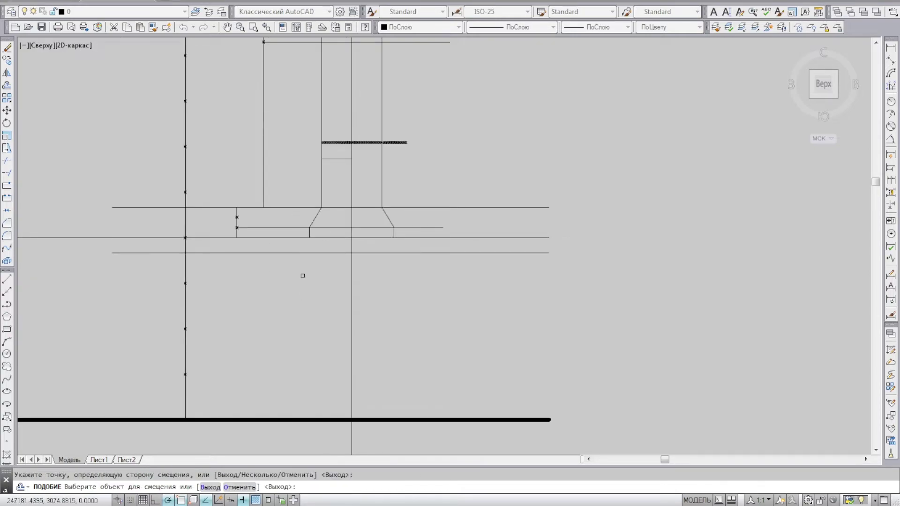
middle_click_drag(399, 273, 370, 209)
Offset the thick bottom line upward to form a second ground line
key("Return")
key("Return")
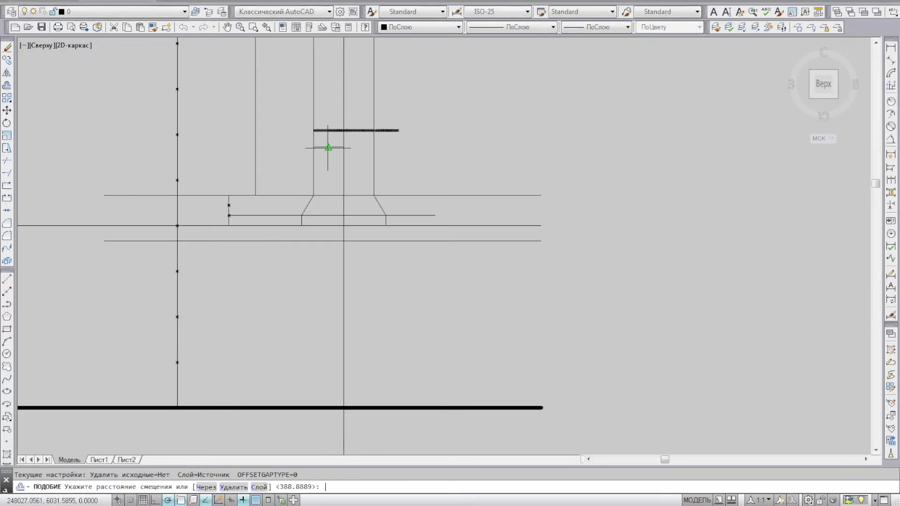
left_click(367, 147)
left_click(331, 407)
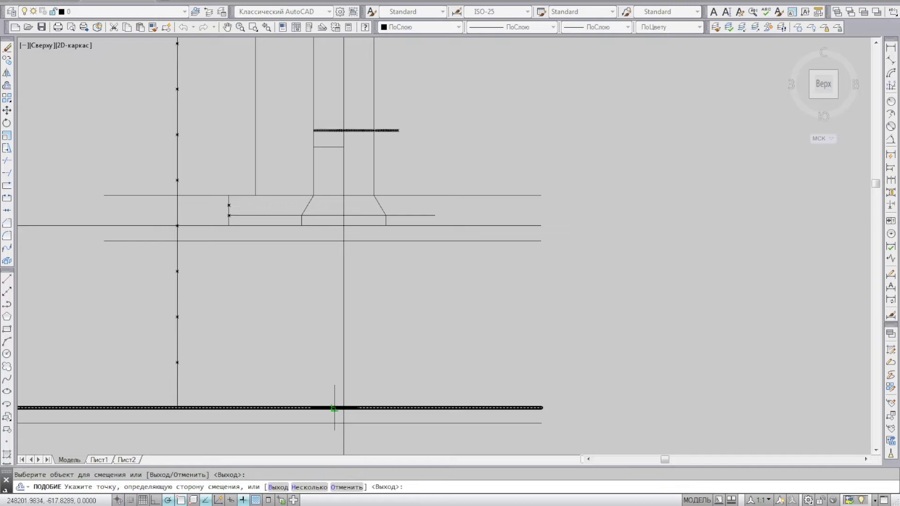
left_click(330, 378)
key("Return")
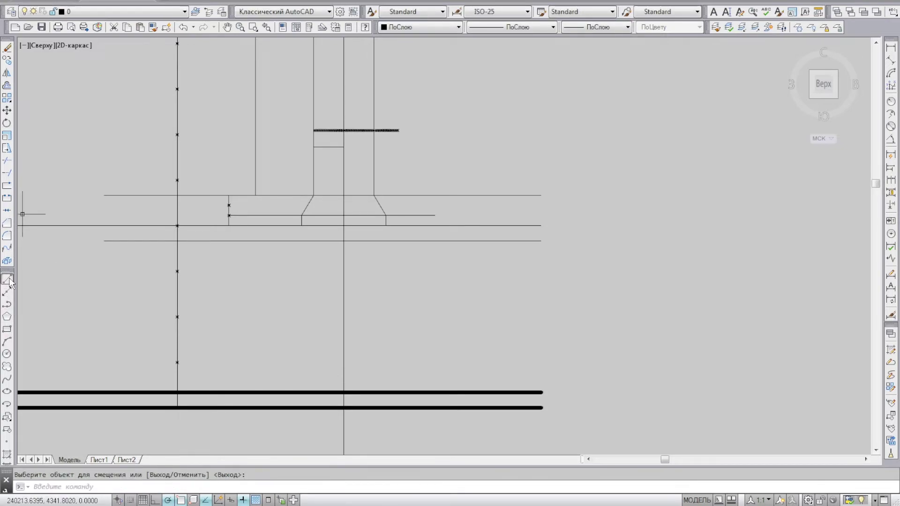
Draw two vertical lines from the base flare's left and right corners down to the new line
left_click(7, 279)
left_click(301, 225)
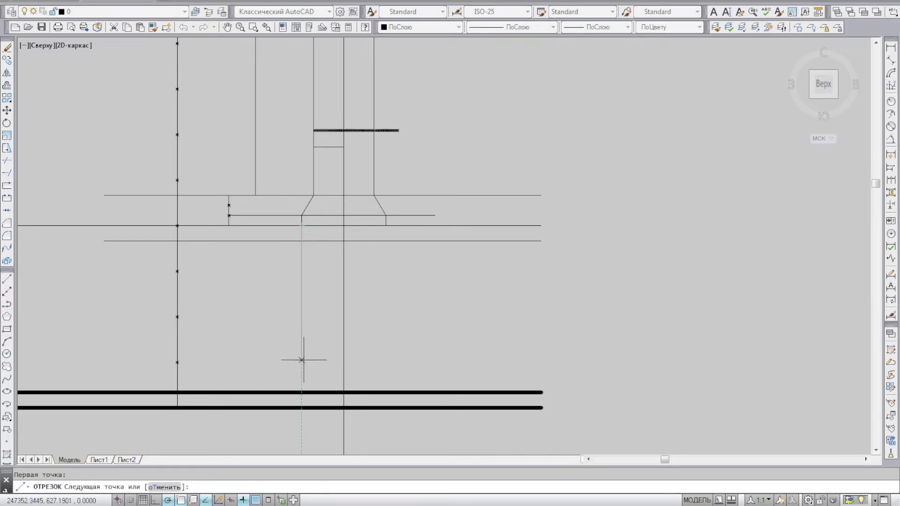
left_click(301, 393)
key("Return")
key("Return")
left_click(386, 225)
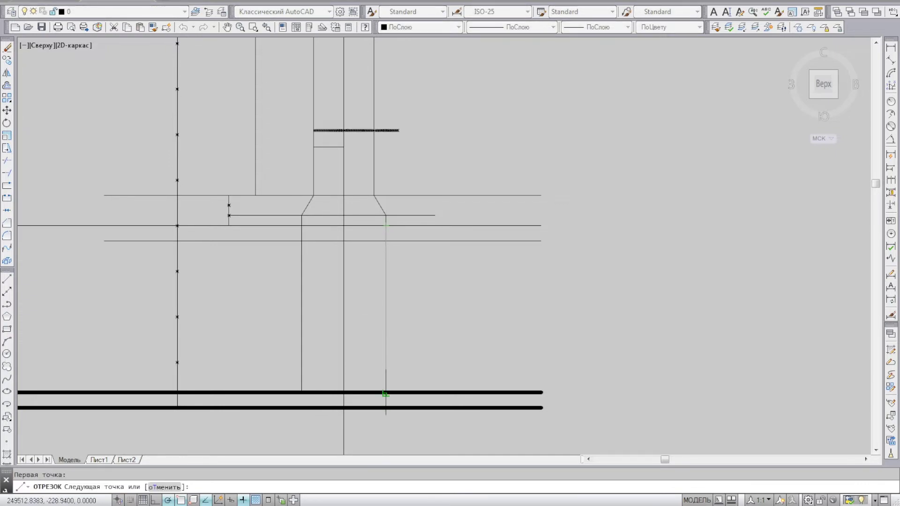
left_click(385, 393)
key("Return")
middle_click_drag(382, 329, 333, 304)
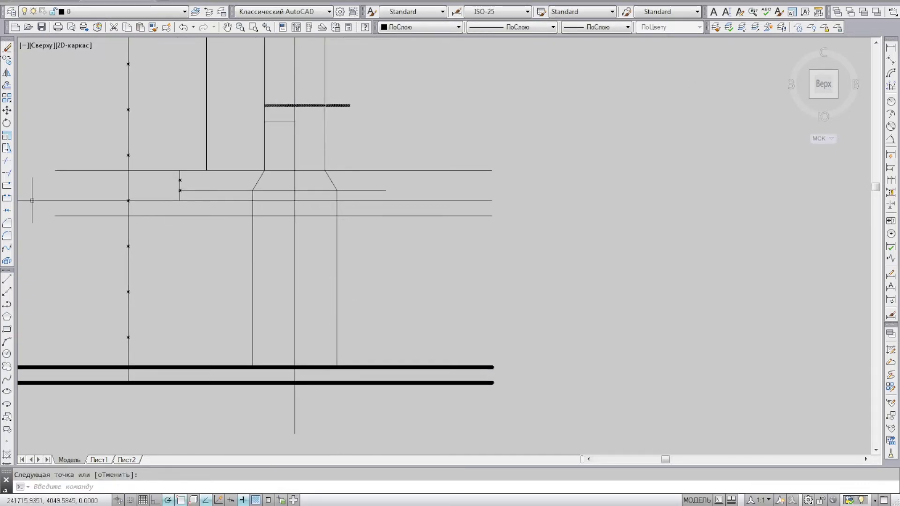
Draw the flared band's left diagonal up from the base corner and trim its leftover stub
left_click(7, 280)
scroll(278, 185, "up", 2)
left_click(238, 235)
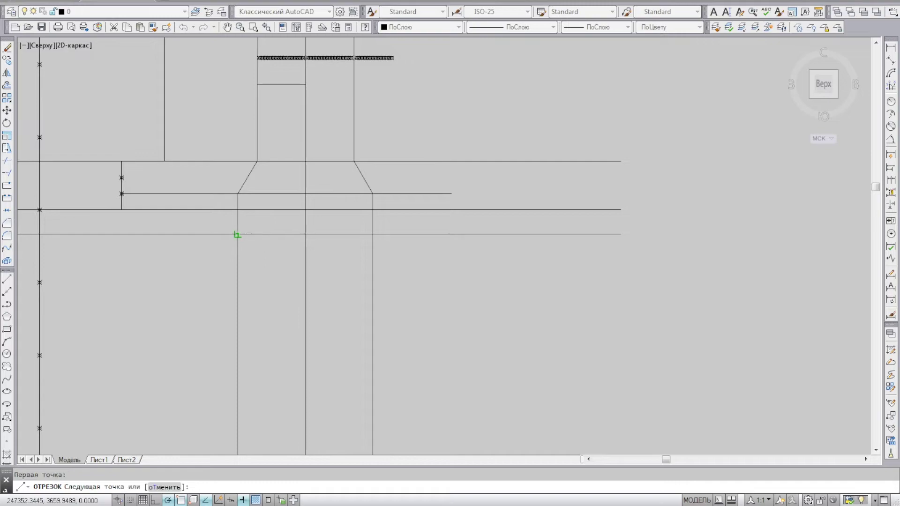
scroll(201, 205, "up", 2)
left_click(209, 200)
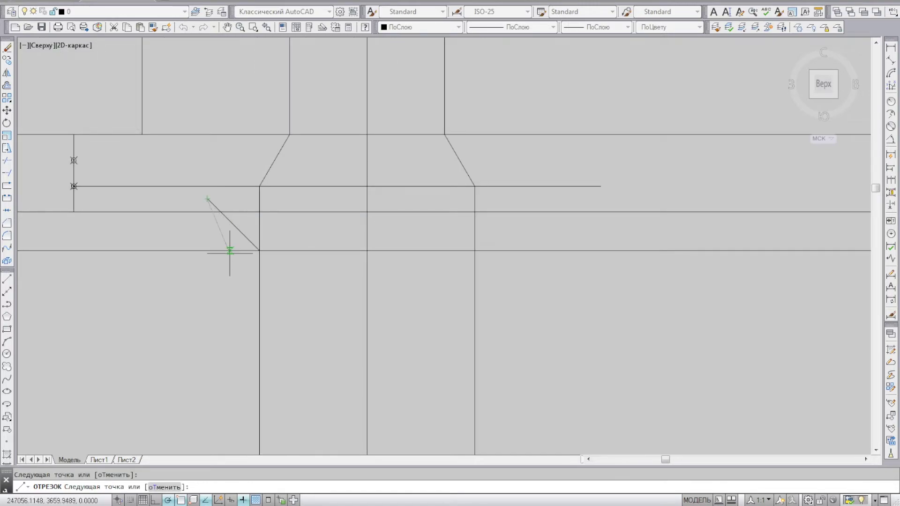
left_click(7, 161)
left_click(223, 233)
left_click(209, 203)
key("Return")
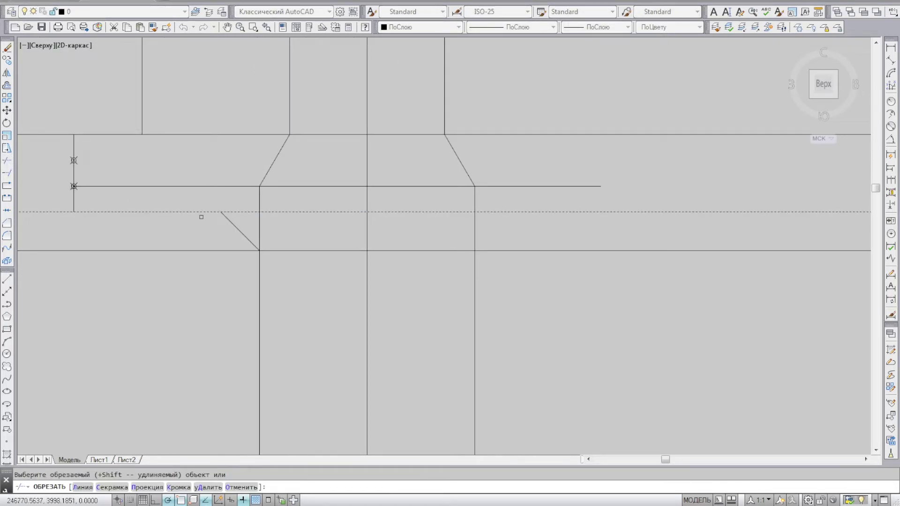
left_click(202, 212)
key("Return")
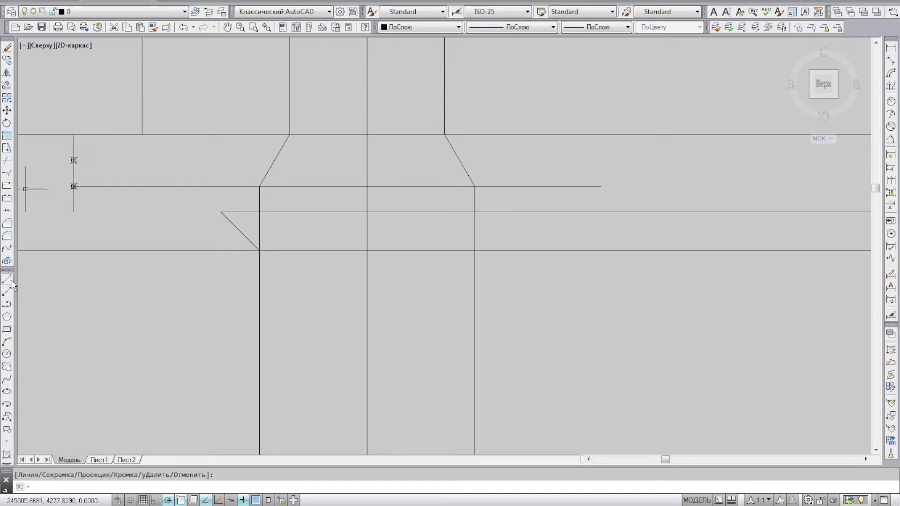
Draw the matching right diagonal from the right base corner and trim the stub beyond it
left_click(8, 280)
left_click(475, 251)
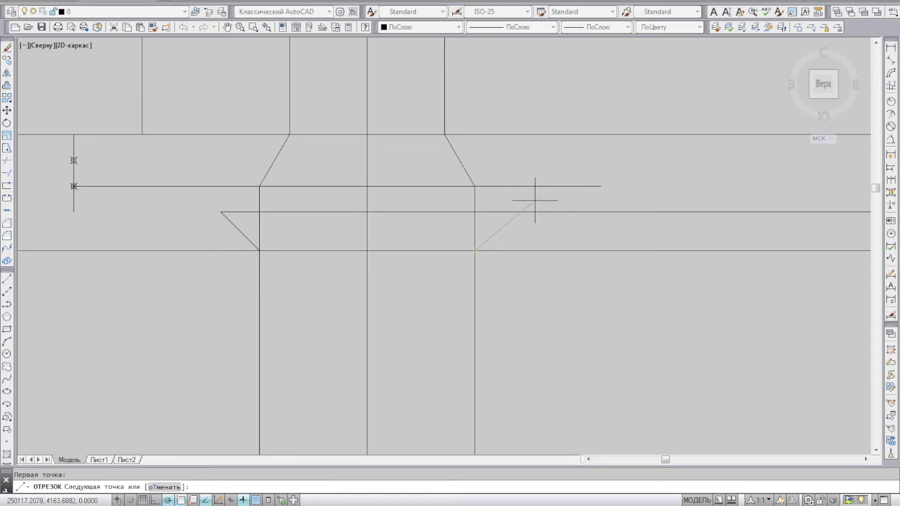
left_click(529, 198)
left_click(6, 160)
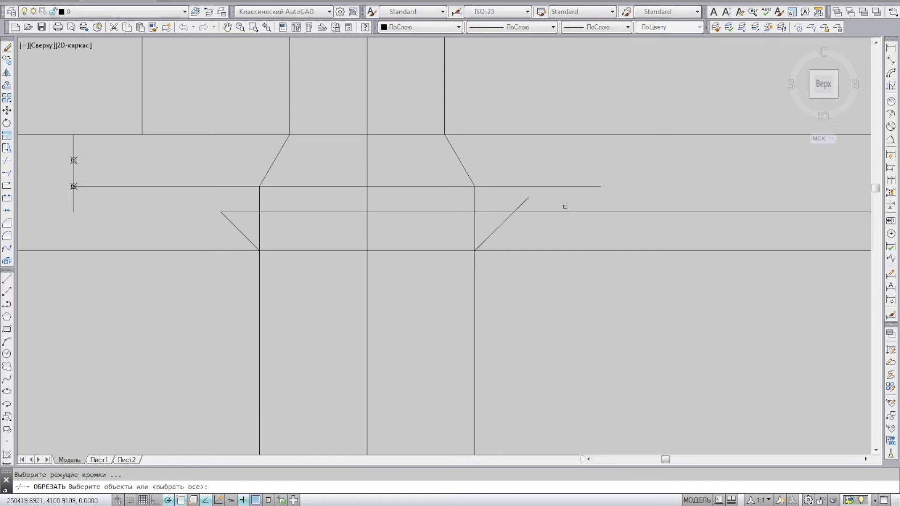
left_click_drag(539, 218, 507, 191)
key("Return")
left_click(530, 212)
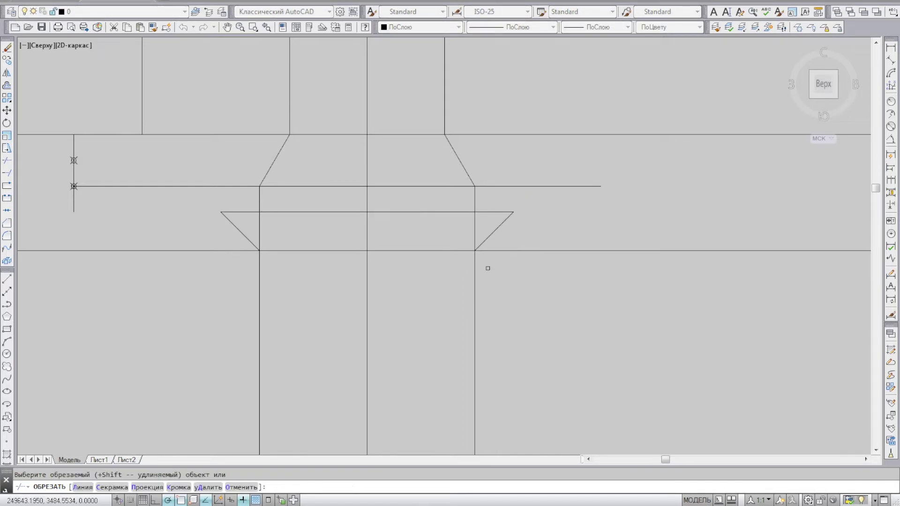
key("Return")
Trim against the lower diagonal and horizontal lines of the band
key("Return")
left_click_drag(267, 237, 181, 264)
key("Return")
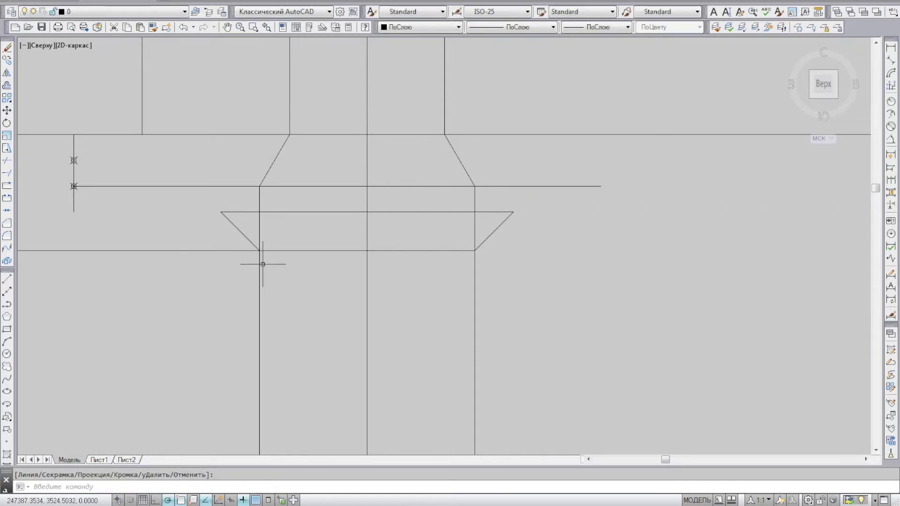
key("Return")
scroll(293, 174, "down", 4)
scroll(255, 200, "up", 4)
Cut the shaft line out of the trapezoid using its top and bottom edges
key("Return")
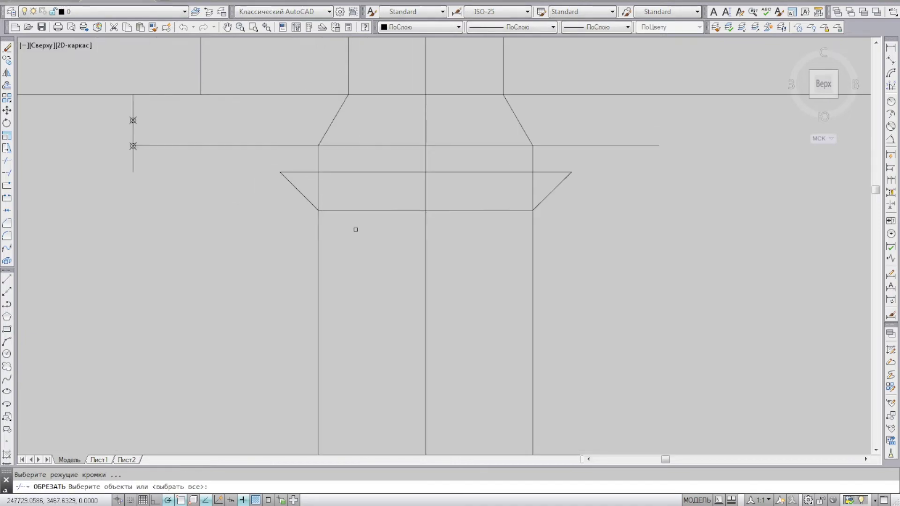
left_click_drag(356, 227, 332, 168)
key("Return")
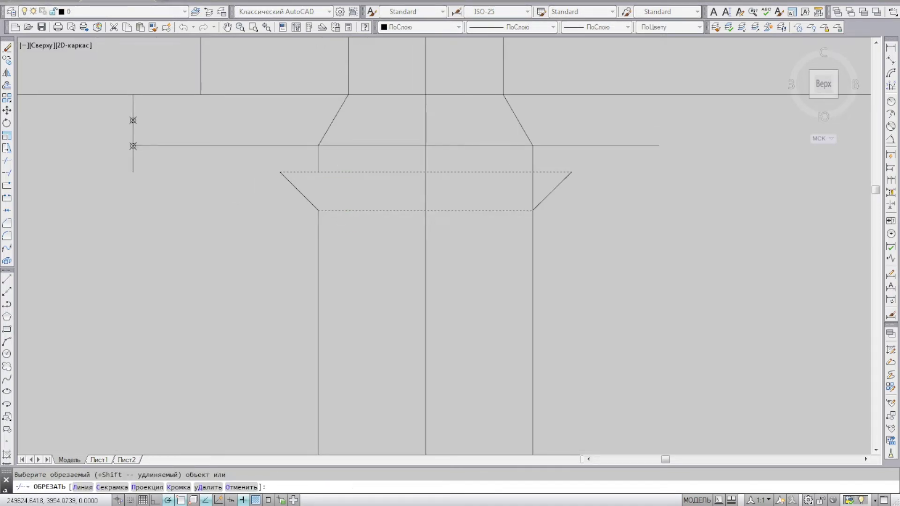
scroll(115, 136, "down", 3)
scroll(339, 165, "up", 5)
left_click(441, 176)
key("Return")
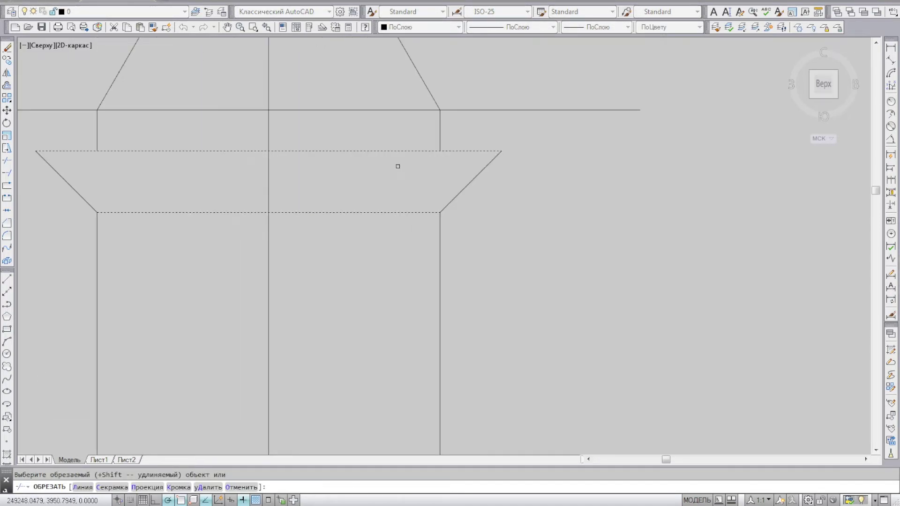
left_click(7, 278)
scroll(347, 152, "down", 4)
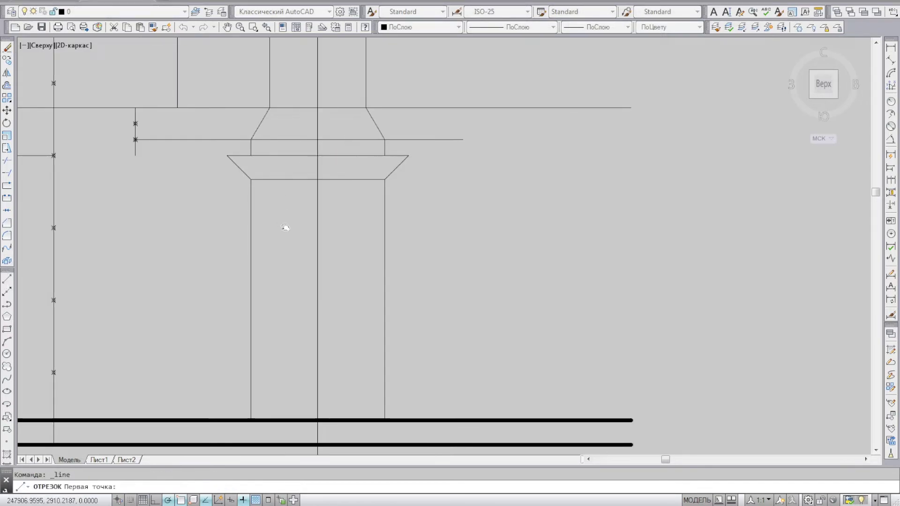
Draw the shaft's left foot diagonal from its lower left corner down past the ground line
middle_click_drag(259, 179, 283, 102)
left_click(276, 343)
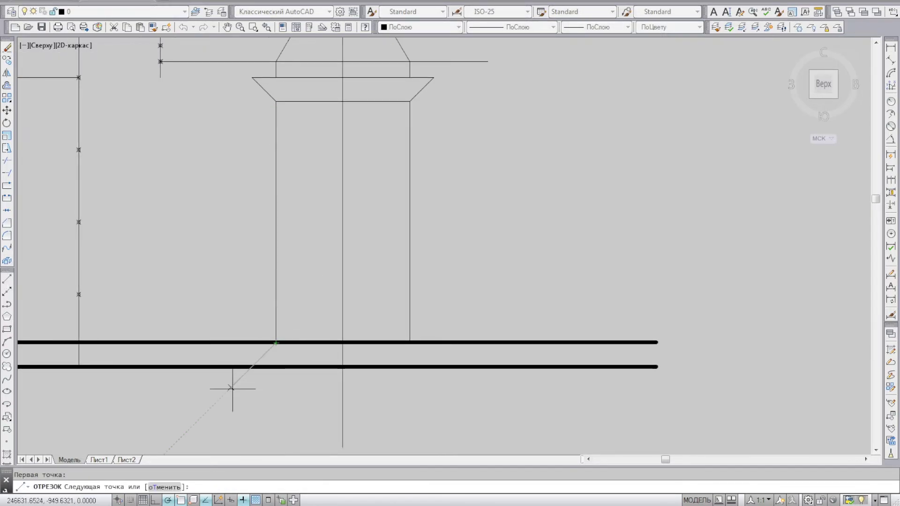
left_click(231, 387)
key("Return")
key("Return")
left_click(409, 343)
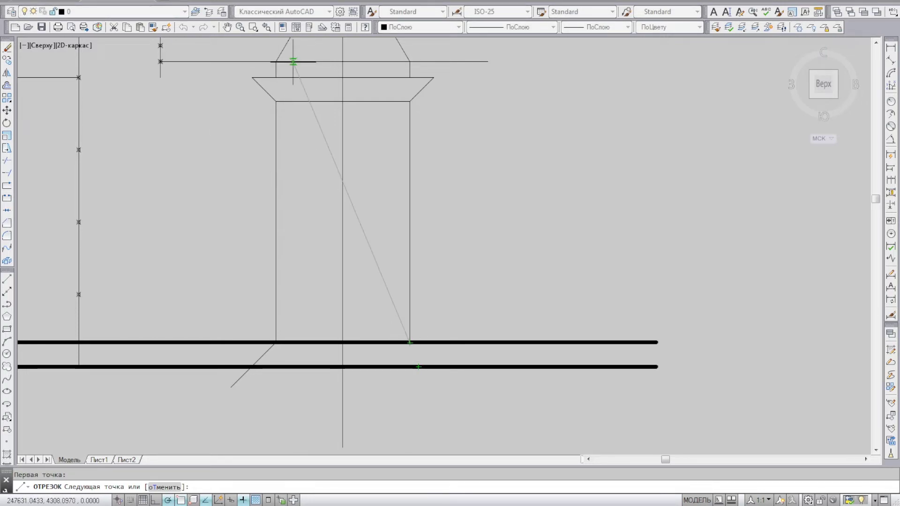
key("Escape")
Copy the trapezoid's slanted edge to the shaft's lower right corner
left_click(261, 86)
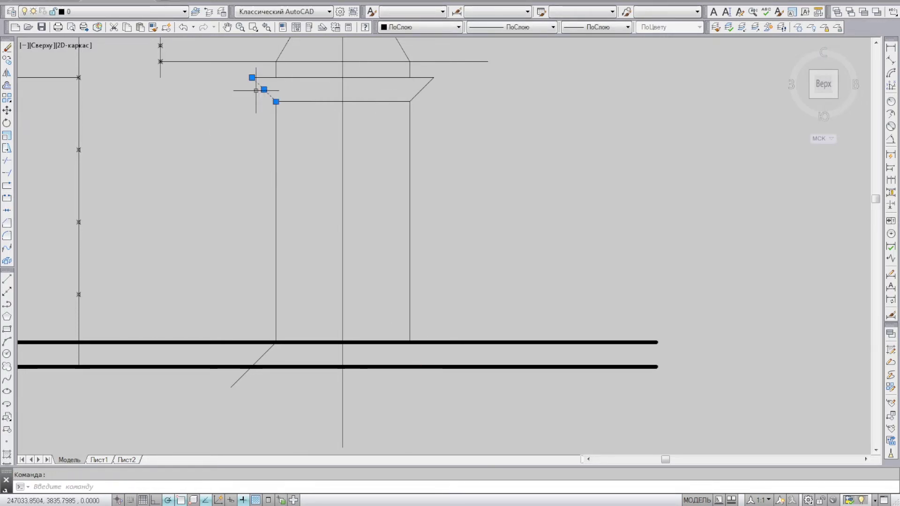
left_click(7, 60)
left_click(252, 77)
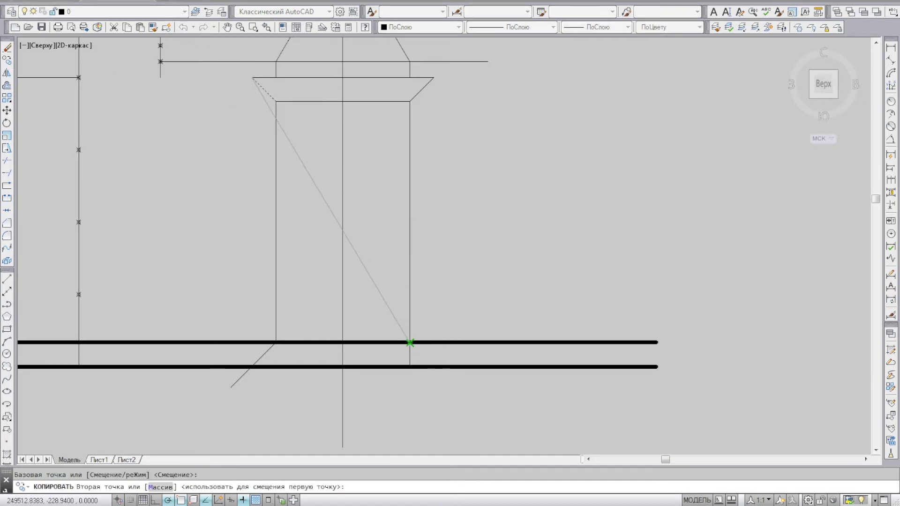
left_click(410, 343)
key("Escape")
Trim the thick line outside the shaft and the diagonal's tail below the ground line
left_click(7, 160)
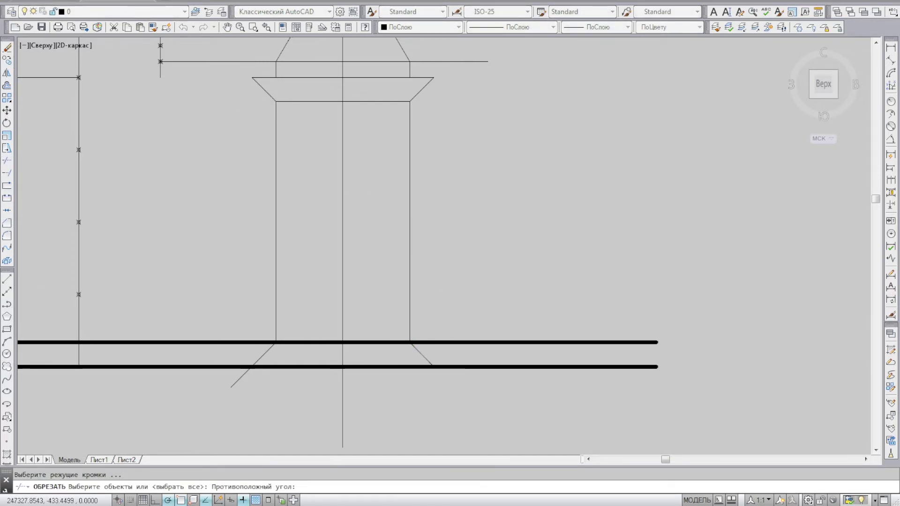
key("Return")
left_click(247, 342)
left_click(445, 342)
key("Return")
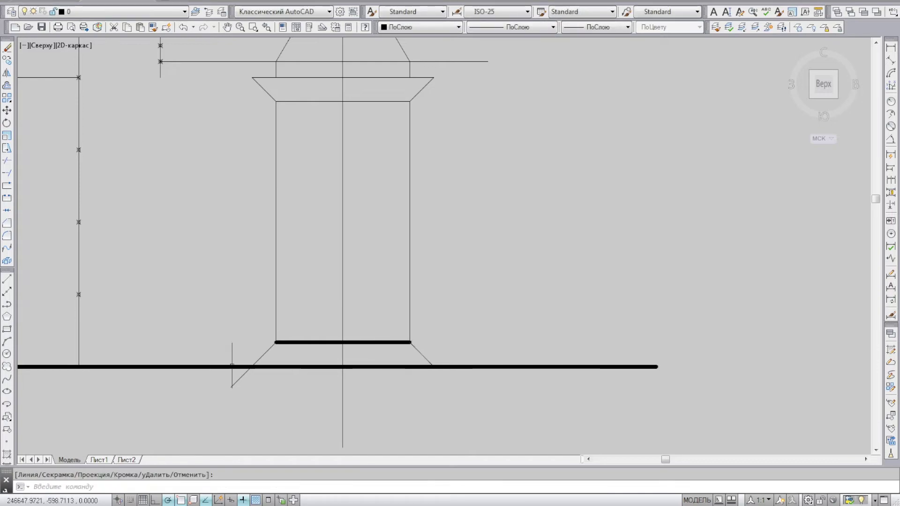
key("Return")
left_click(286, 367)
key("Return")
left_click(275, 385)
key("Return")
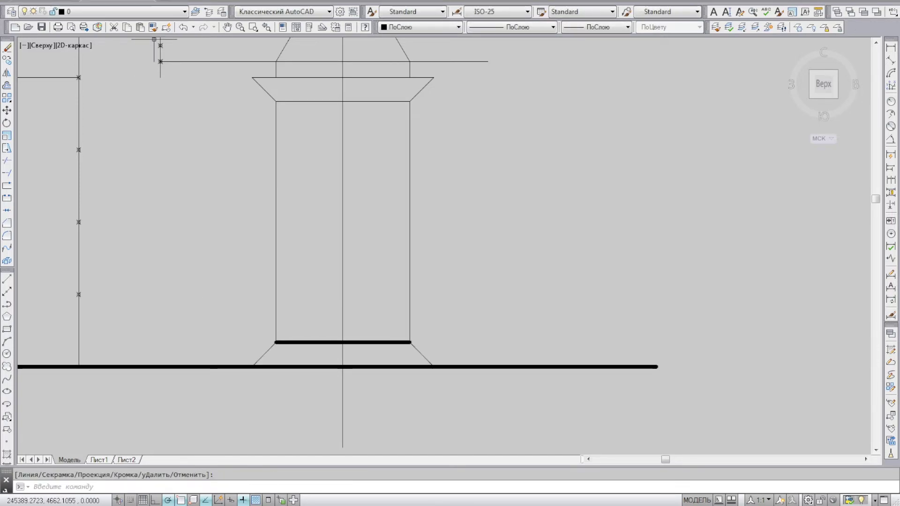
Make the short thick line at the shaft base thin with Match Properties
left_click(160, 45)
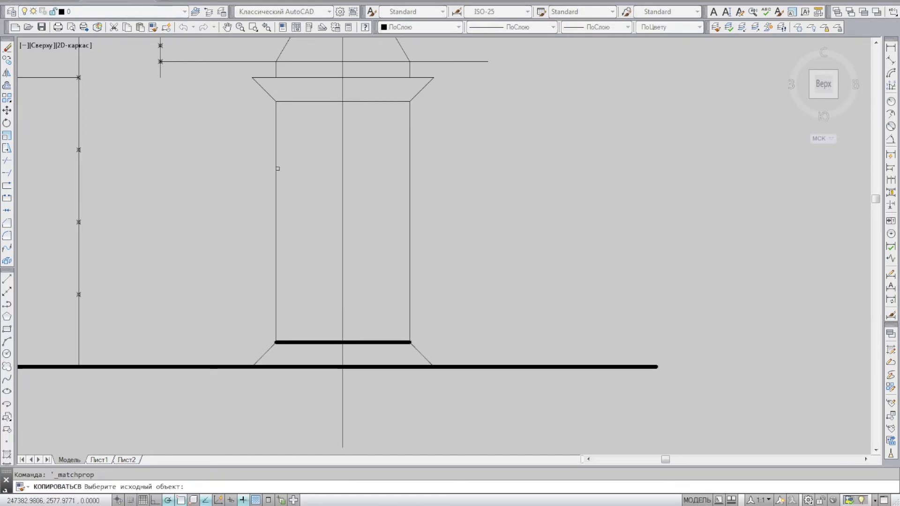
left_click(305, 329)
left_click(286, 349)
scroll(285, 313, "down", 5)
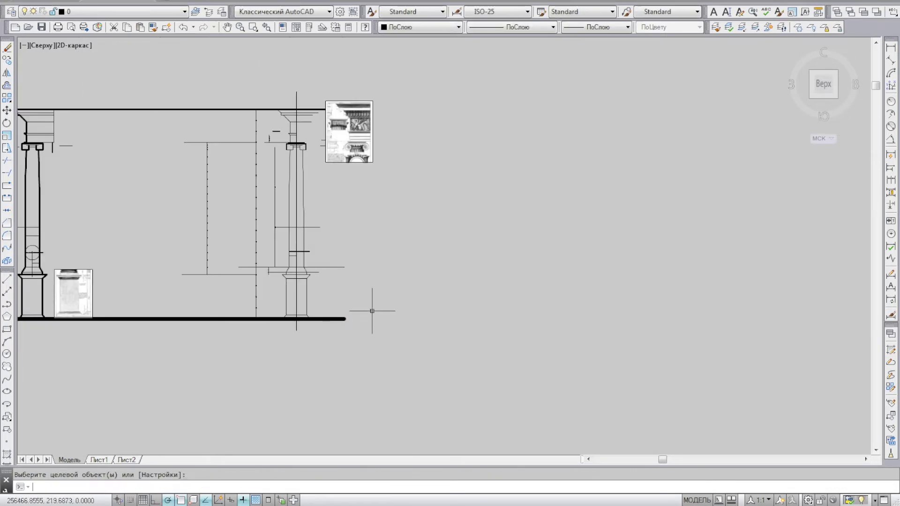
scroll(328, 164, "up", 3)
Move the reference engraving to the right
left_click(419, 164)
left_click(391, 130)
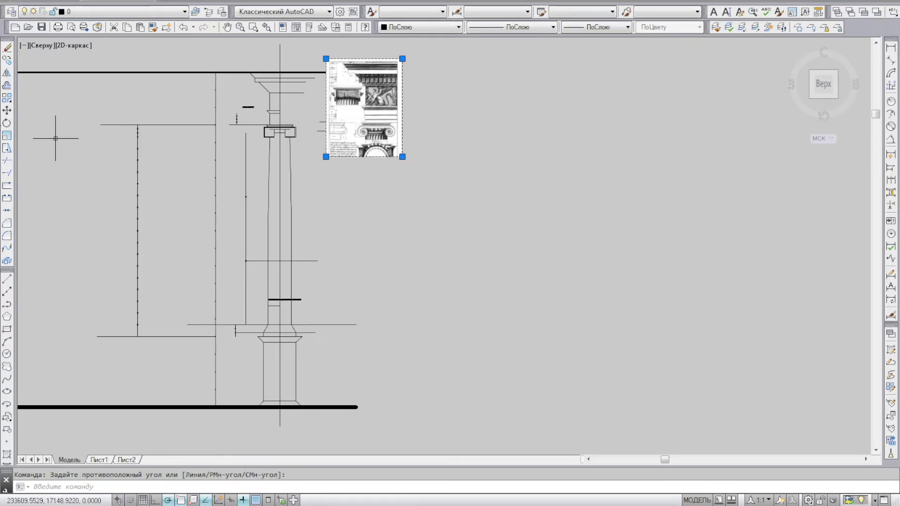
left_click(7, 110)
left_click(174, 109)
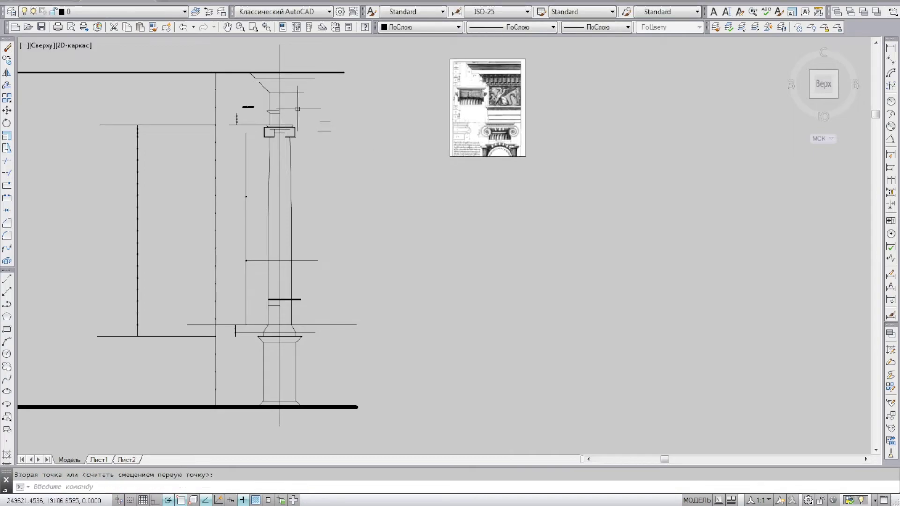
Match the thick top line's weight onto the stepped cornice profile and vertical neck line
left_click(153, 27)
left_click(271, 72)
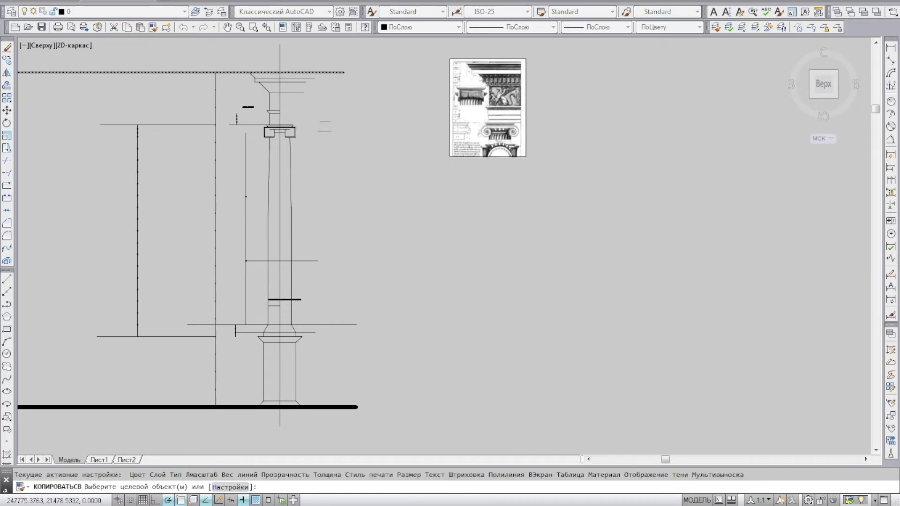
scroll(271, 74, "up", 6)
left_click(195, 78)
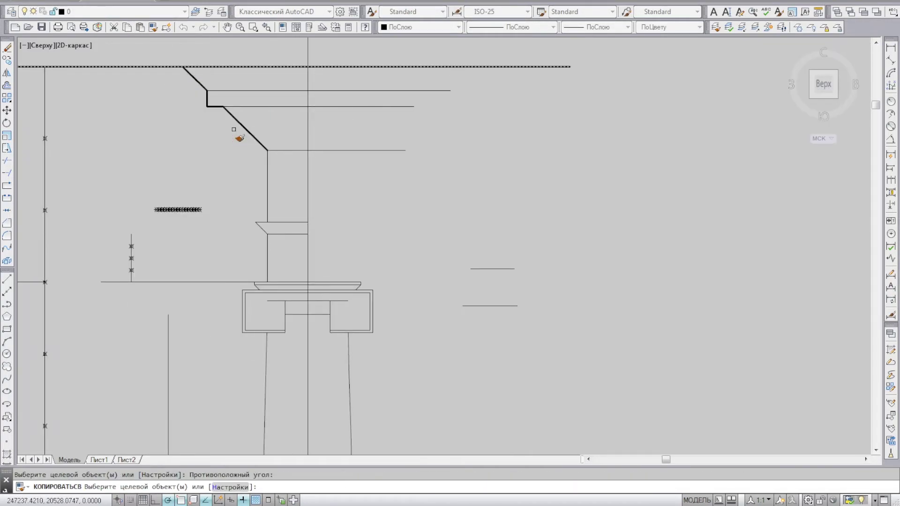
left_click(284, 168)
left_click(254, 176)
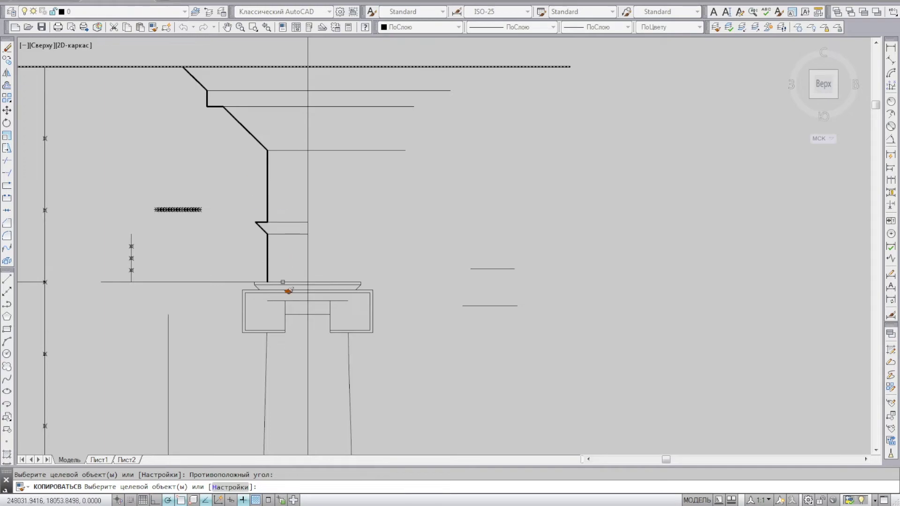
Make the left shaft edge and the capital block's left, top and right edges bold
middle_click_drag(295, 293, 311, 145)
scroll(274, 144, "up", 4)
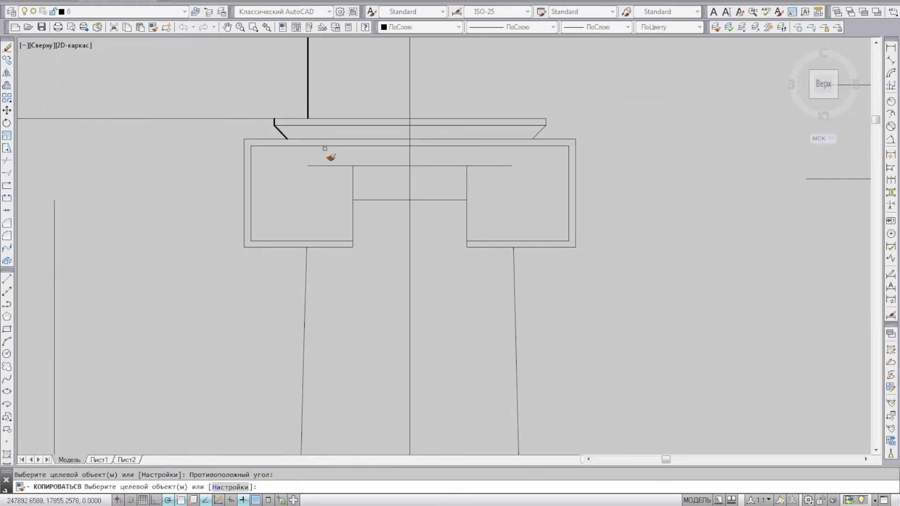
scroll(309, 139, "down", 5)
scroll(291, 132, "up", 7)
scroll(293, 140, "down", 6)
left_click(313, 181)
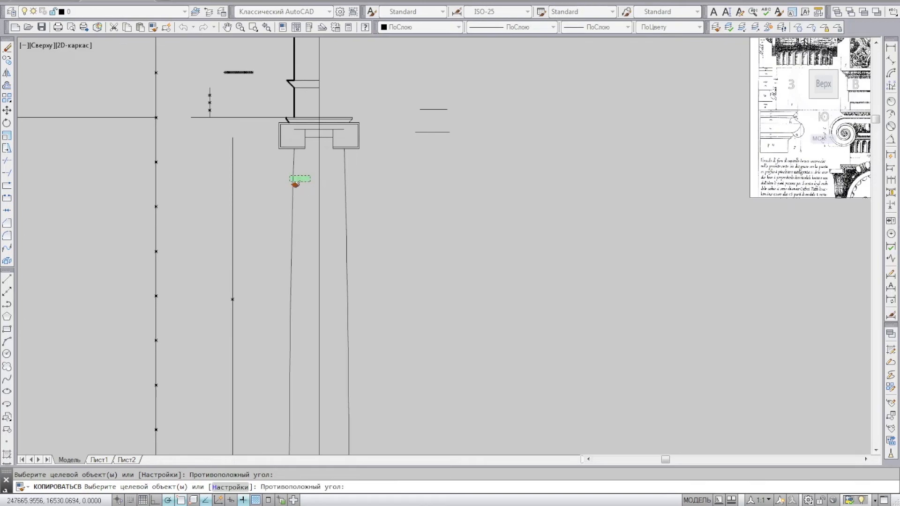
scroll(277, 124, "up", 6)
left_click(257, 97)
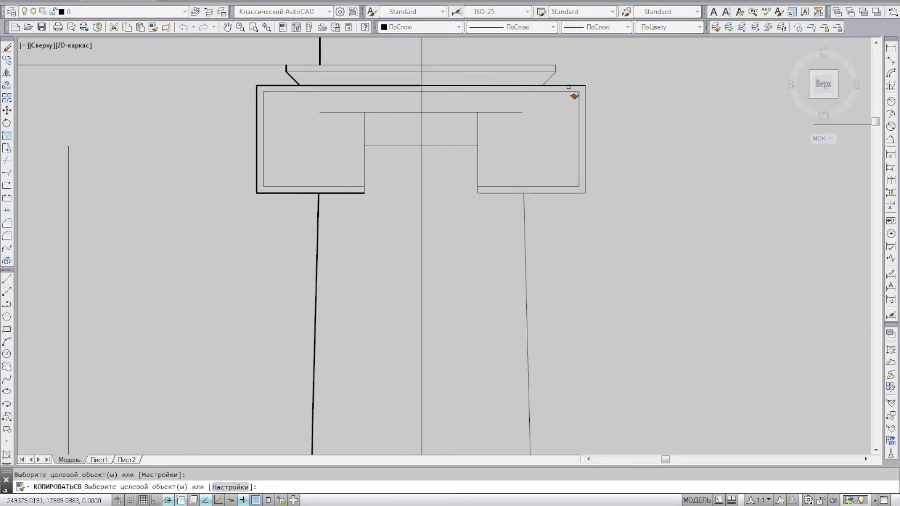
left_click(558, 87)
left_click(604, 112)
left_click(584, 81)
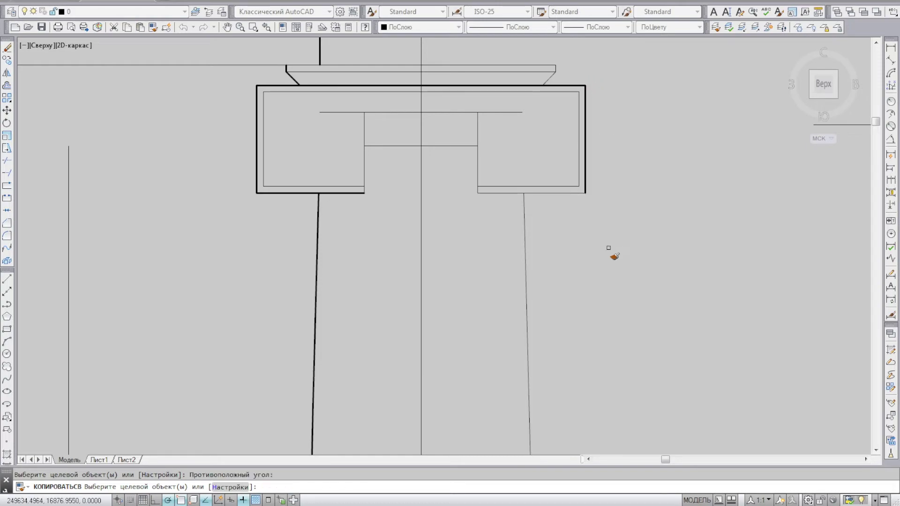
Bold the block's lower right edge, the right shaft line and lower shaft segments
left_click(606, 244)
left_click(572, 190)
scroll(352, 150, "down", 5)
scroll(420, 193, "down", 3)
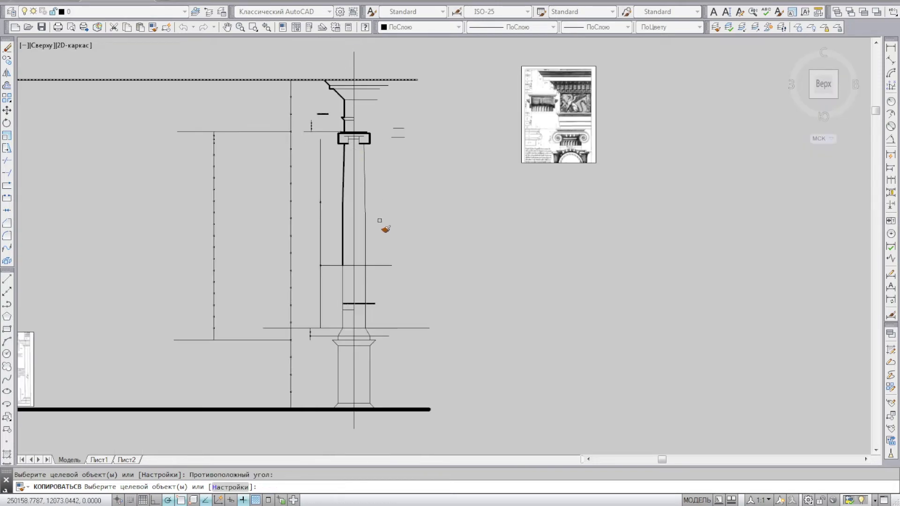
left_click(380, 220)
left_click(366, 198)
scroll(345, 321, "up", 5)
left_click(344, 227)
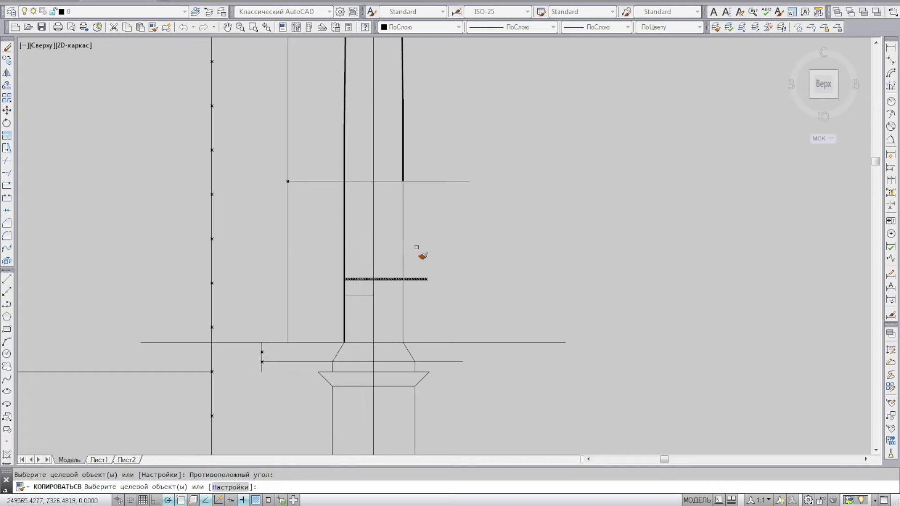
left_click(402, 239)
Bold the remaining lower shaft segments and base edge lines on both sides
middle_click_drag(364, 322, 299, 183)
left_click(249, 183)
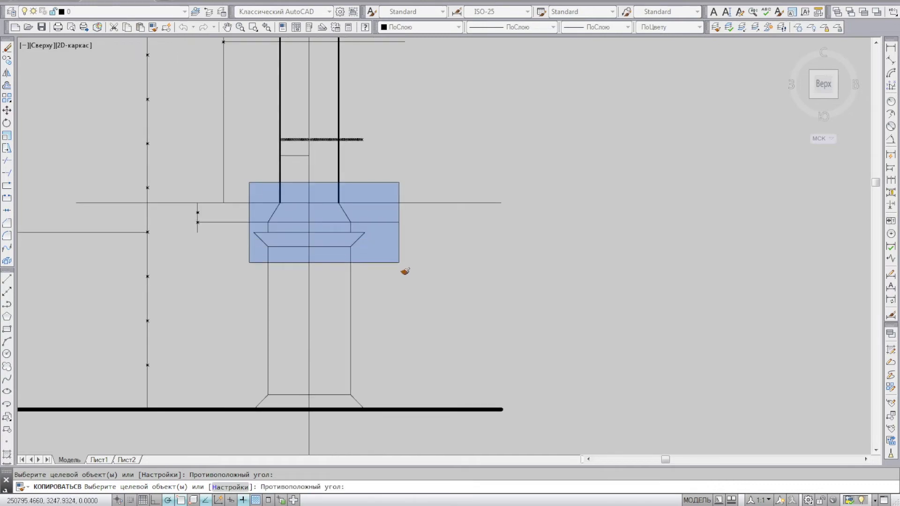
left_click(288, 259)
left_click(325, 187)
left_click(384, 256)
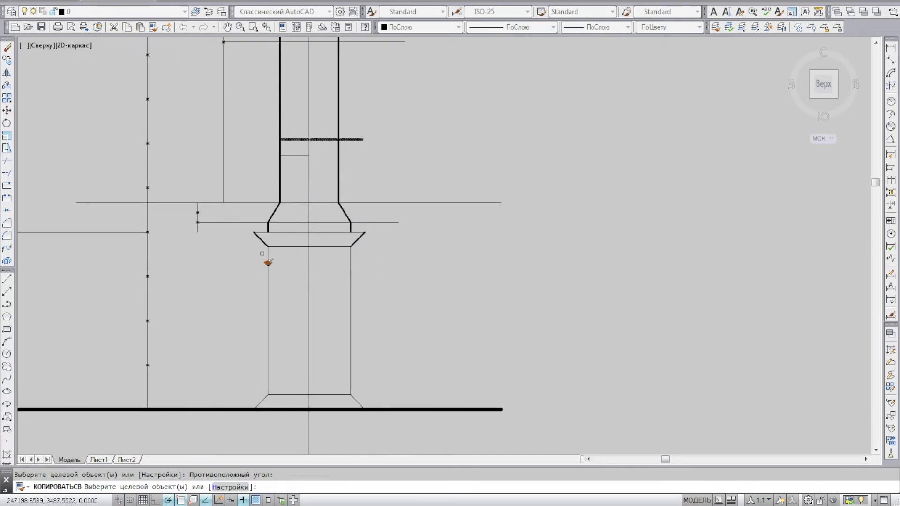
middle_click_drag(273, 350, 261, 238)
left_click(326, 258)
left_click(377, 328)
left_click(347, 207)
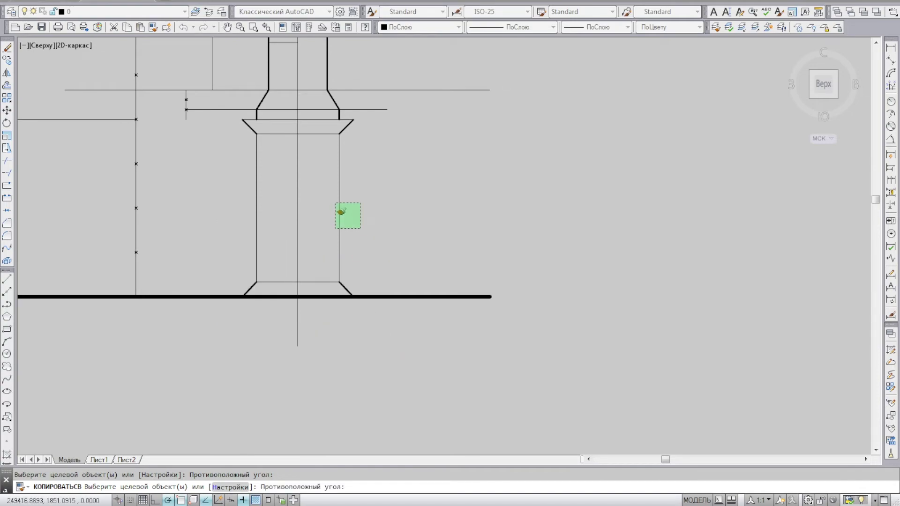
left_click(335, 223)
left_click(270, 202)
left_click(243, 181)
Draw a horizontal construction line across the flared moulding's edge
left_click(6, 279)
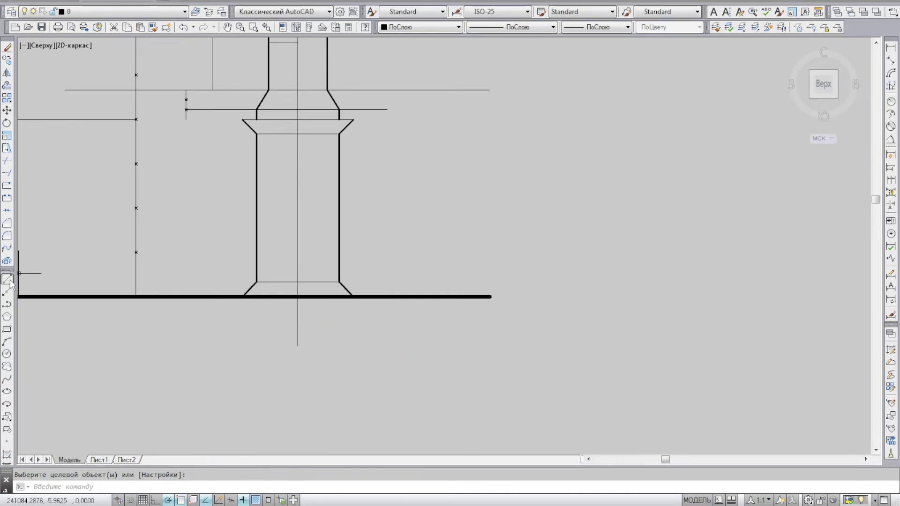
scroll(322, 122, "up", 4)
left_click(117, 115)
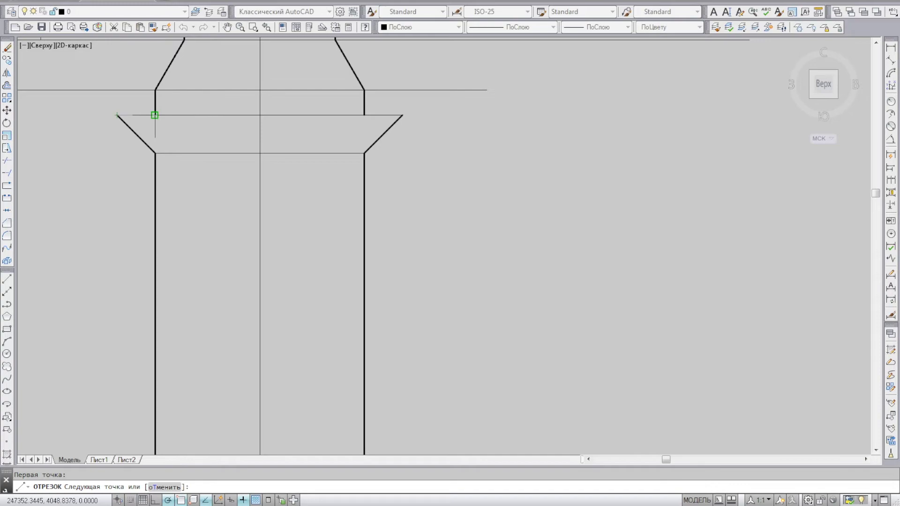
left_click(403, 115)
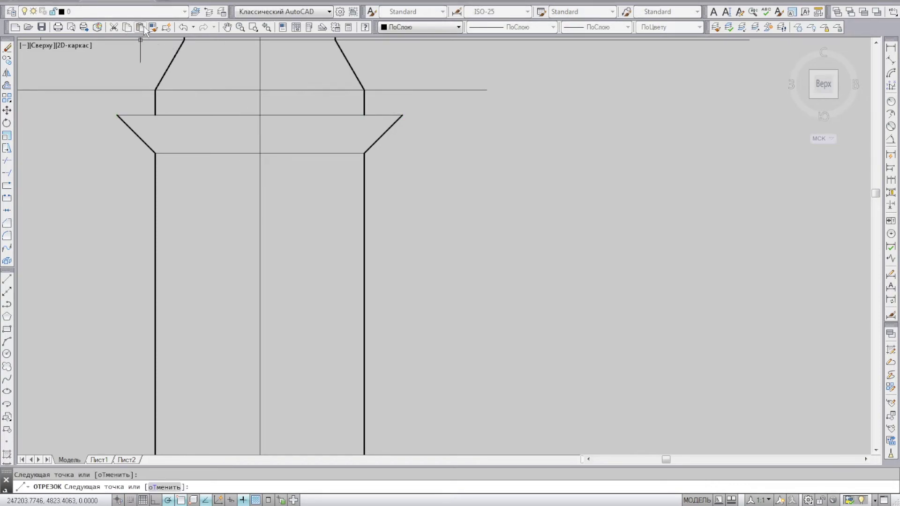
Match the thick column outline's weight onto the short neck segments
left_click(153, 27)
left_click(156, 111)
left_click(115, 115)
left_click(422, 132)
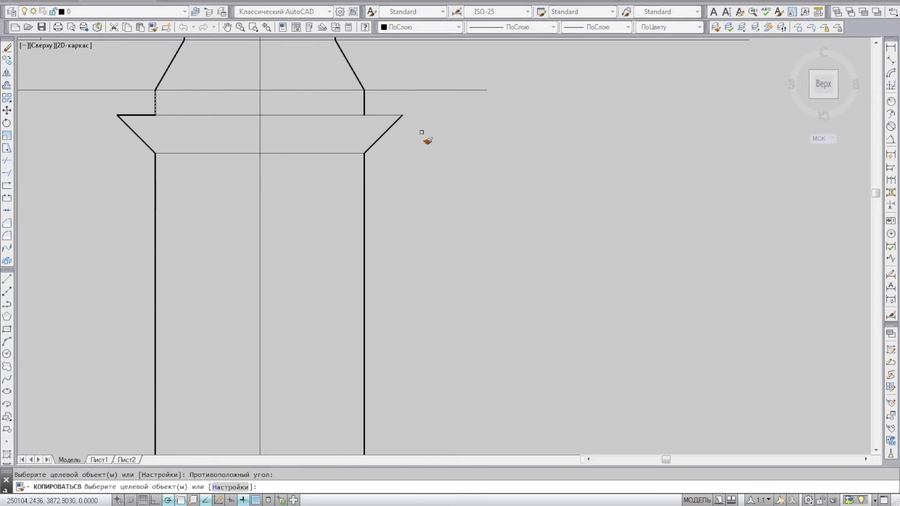
key("Return")
scroll(474, 195, "down", 5)
scroll(299, 223, "up", 2)
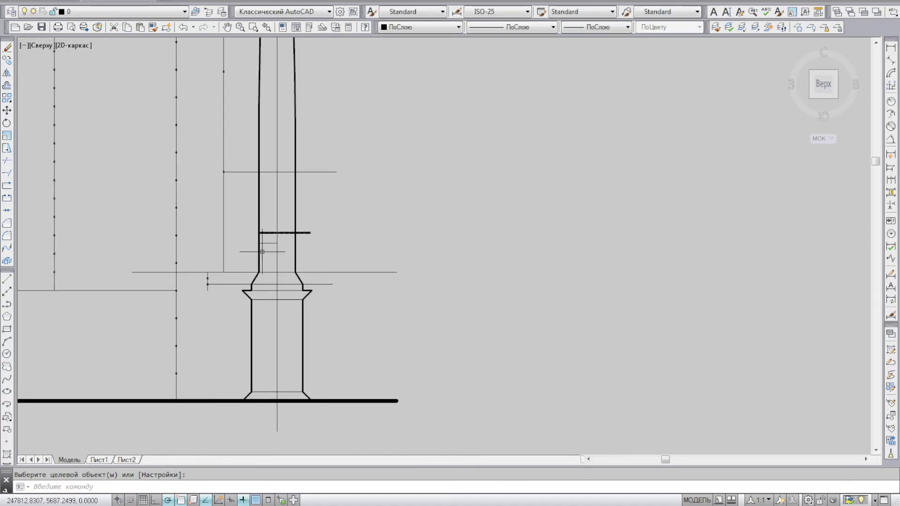
scroll(299, 223, "down", 5)
scroll(310, 228, "up", 5)
Window-select and delete construction lines around the column
left_click(347, 221)
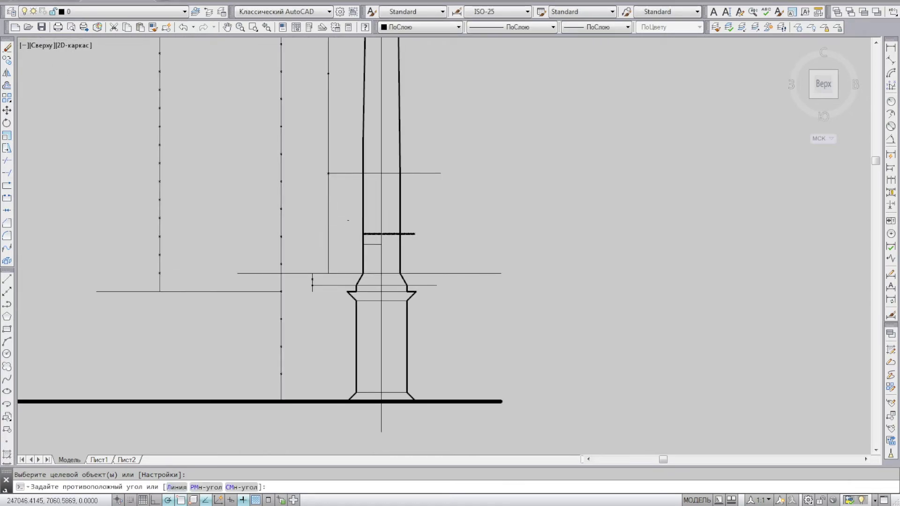
key("Delete")
scroll(422, 243, "down", 3)
scroll(375, 225, "down", 2)
scroll(322, 208, "up", 3)
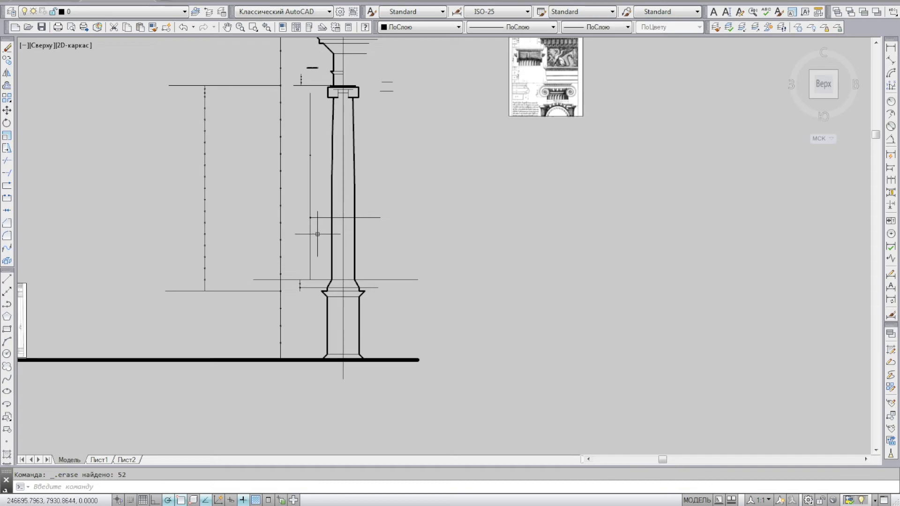
Delete the remaining leftover lines and two stray lines
left_click(321, 208)
left_click(402, 233)
left_click(368, 203)
key("Delete")
scroll(411, 50, "up", 5)
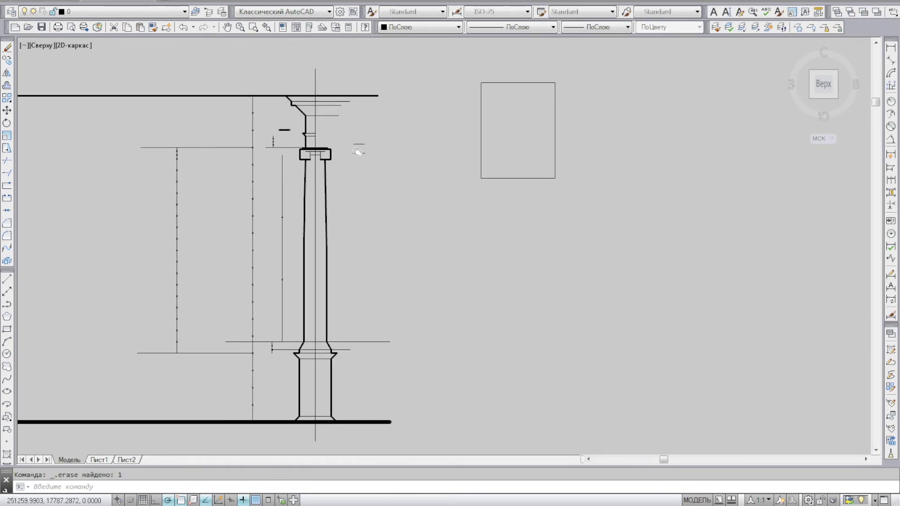
left_click(377, 121)
left_click(344, 170)
key("Delete")
scroll(267, 191, "down", 4)
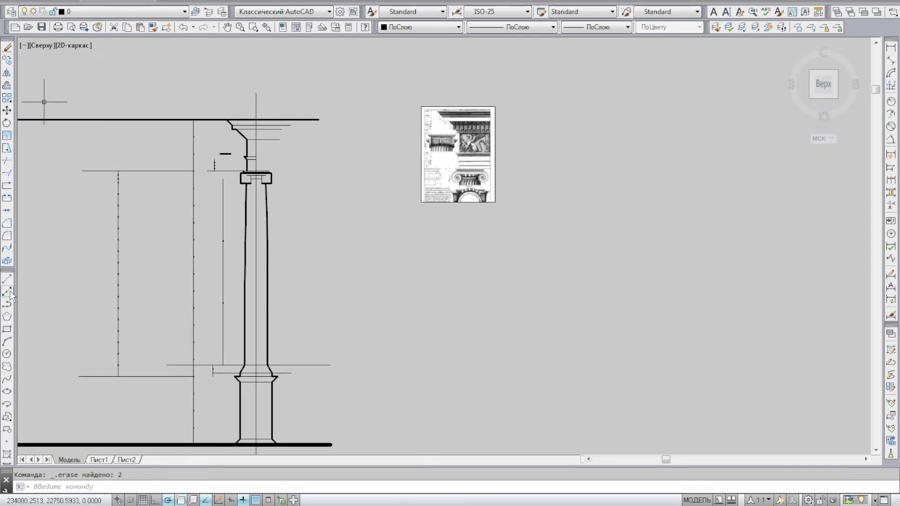
Draw a vertical boundary line just right of the entablature
left_click(7, 280)
scroll(312, 131, "up", 5)
left_click(242, 102)
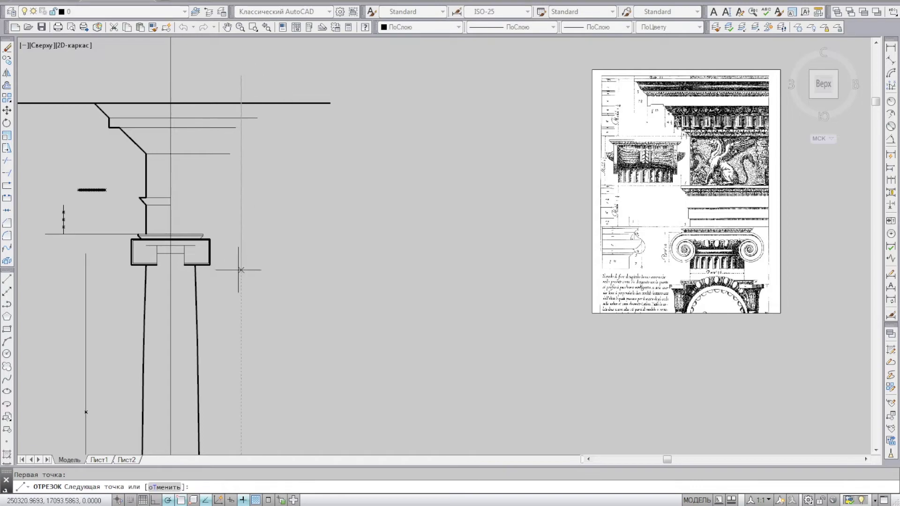
left_click(241, 270)
Extend the horizontal moulding lines right to the new vertical line
left_click(7, 173)
left_click(261, 169)
left_click(227, 181)
key("Return")
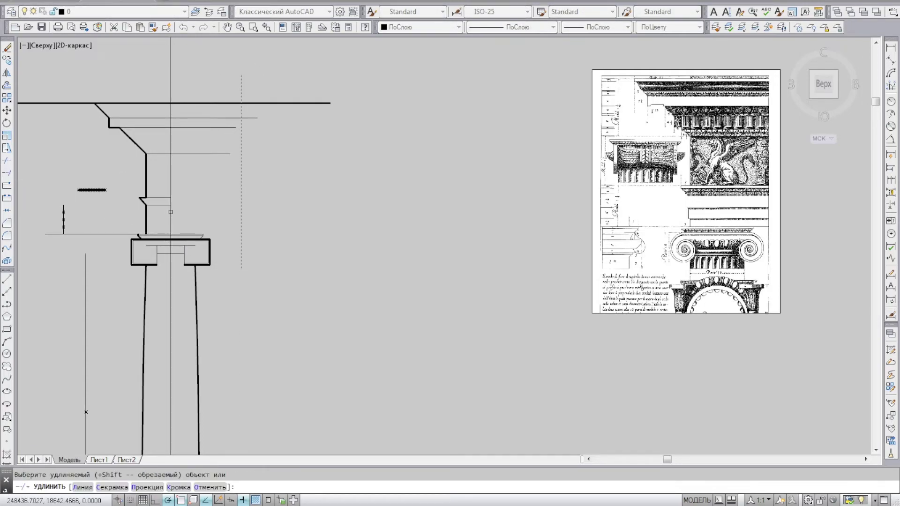
left_click(156, 212)
left_click(219, 172)
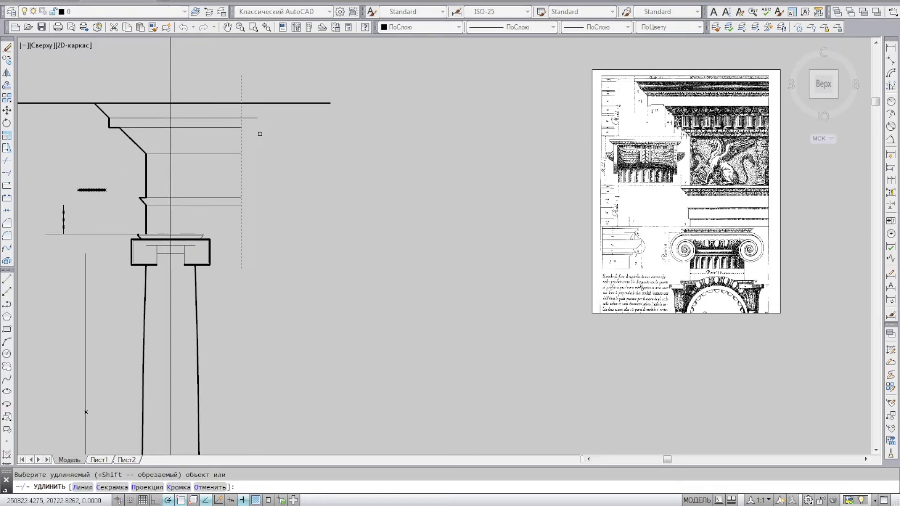
Trim the overhanging line ends using the vertical line as cutting edge
left_click(7, 161)
left_click(242, 139)
key("Return")
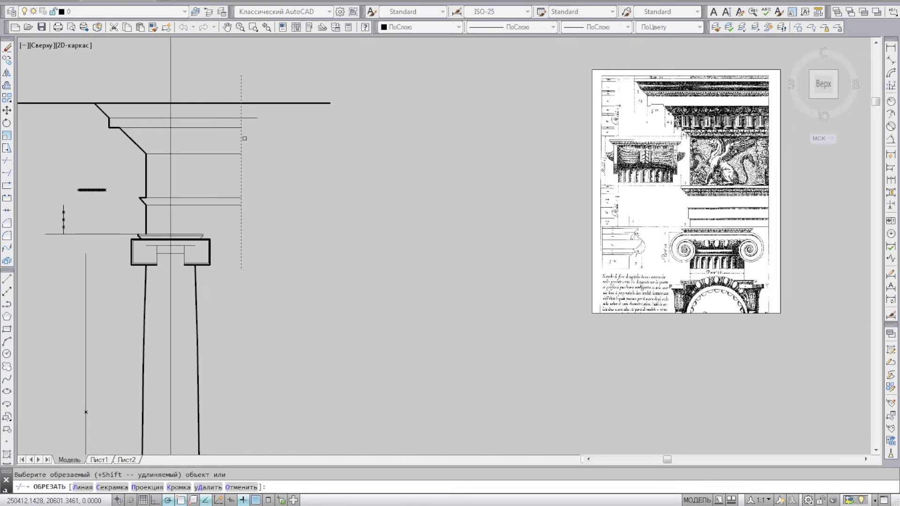
left_click(242, 138)
key("Return")
scroll(297, 121, "down", 4)
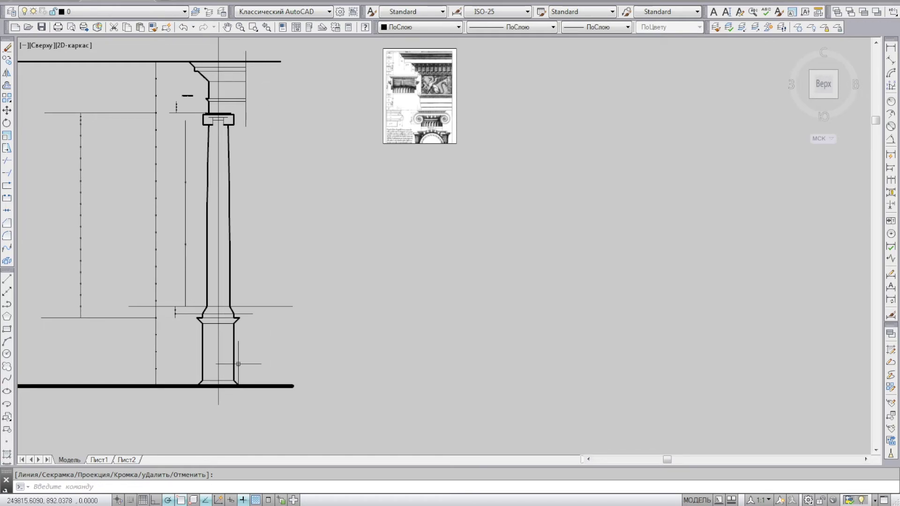
Move the reference engraving further to the right, closer to the column
scroll(259, 202, "down", 2)
middle_click_drag(322, 189, 262, 195)
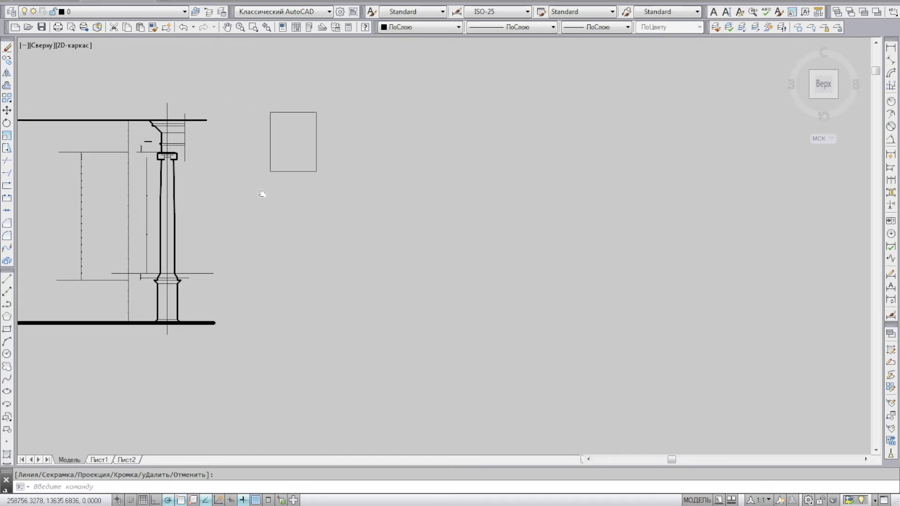
left_click(332, 207)
left_click(266, 151)
left_click(7, 111)
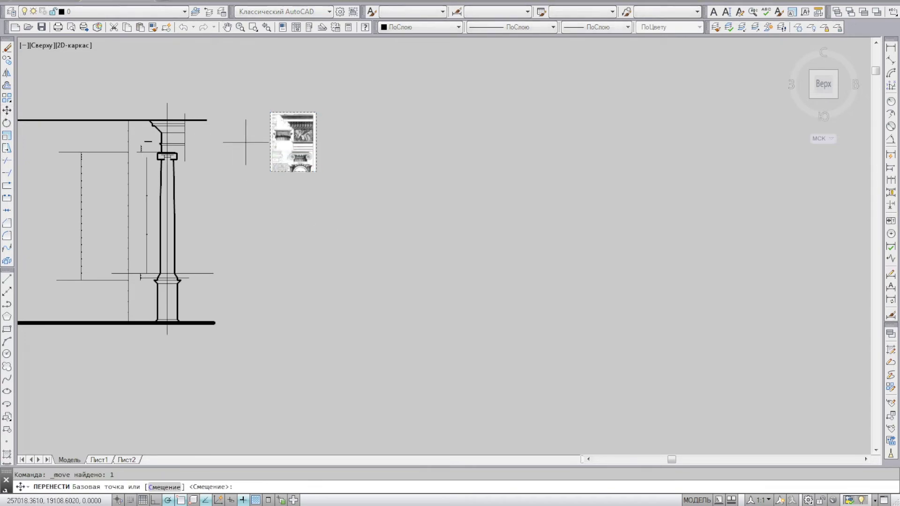
left_click(243, 160)
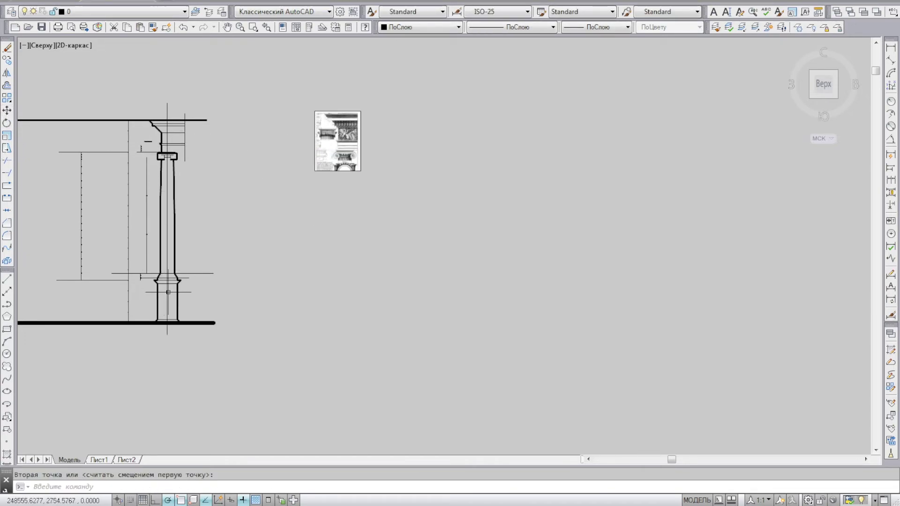
key("Escape")
left_click(281, 340)
Grip-stretch the thick ground and top lines further to the right
left_click(214, 323)
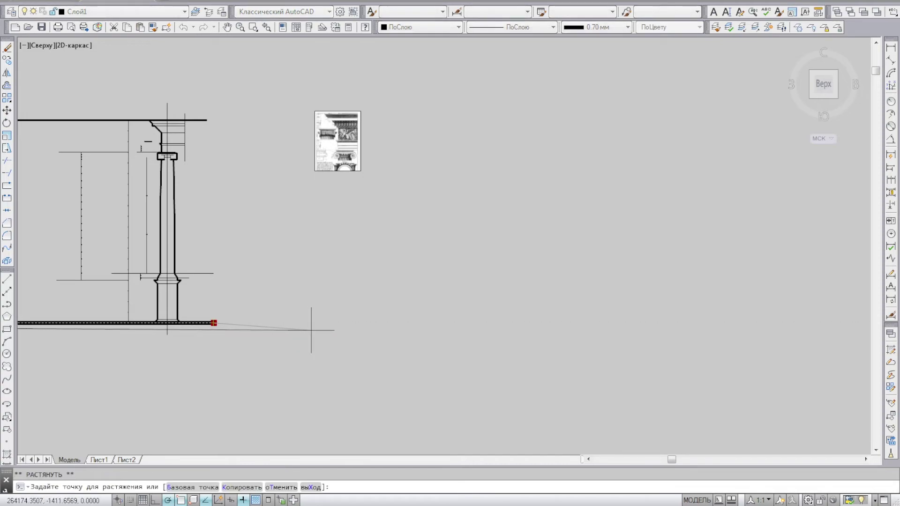
left_click(311, 323)
left_click(207, 119)
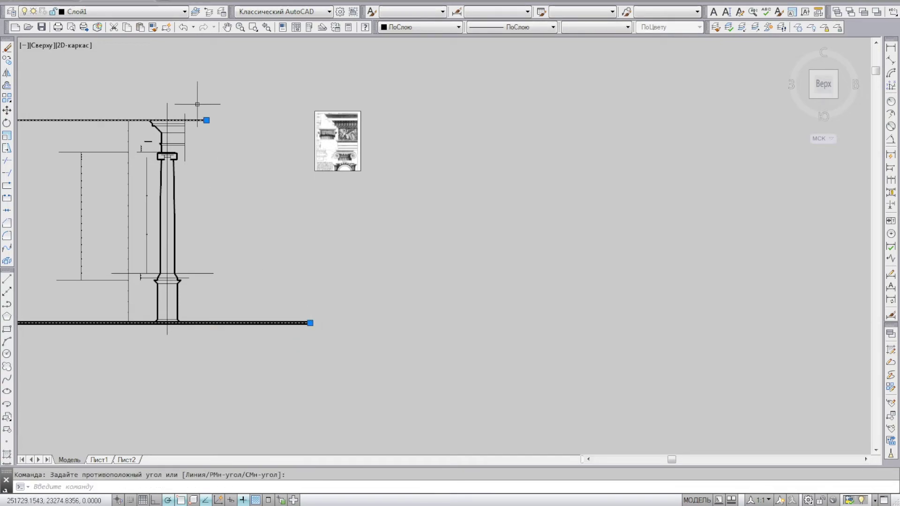
left_click(207, 120)
left_click(283, 121)
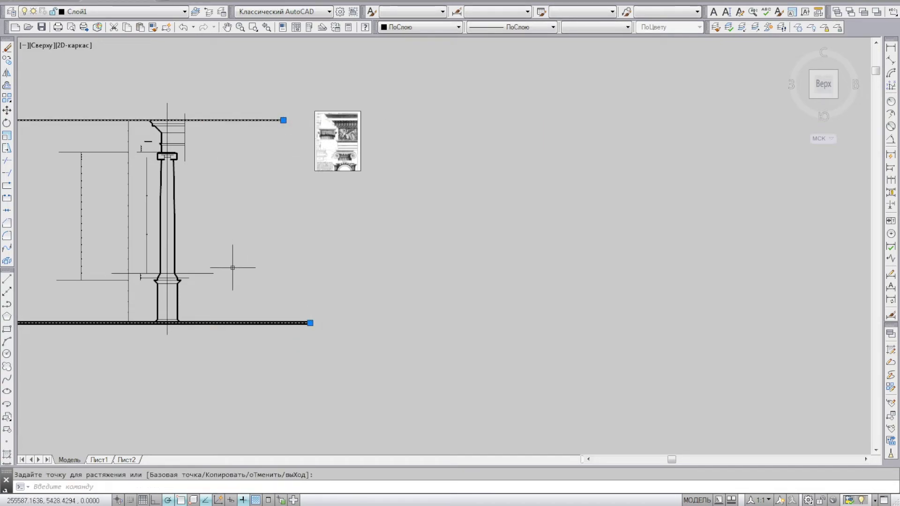
key("Escape")
scroll(187, 253, "up", 2)
Delete a short stray horizontal line
left_click(211, 268)
scroll(227, 261, "down", 2)
key("Delete")
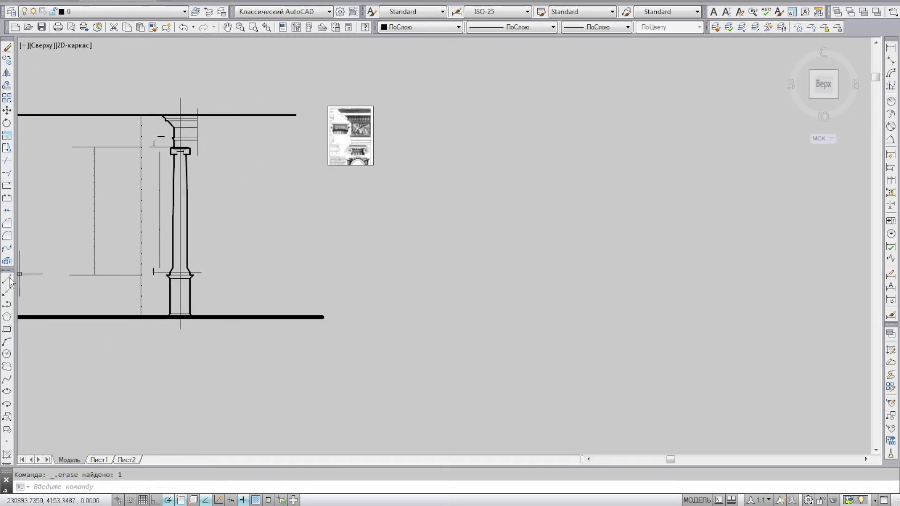
Draw a vertical line from the top line down to the ground line
left_click(8, 280)
left_click(246, 115)
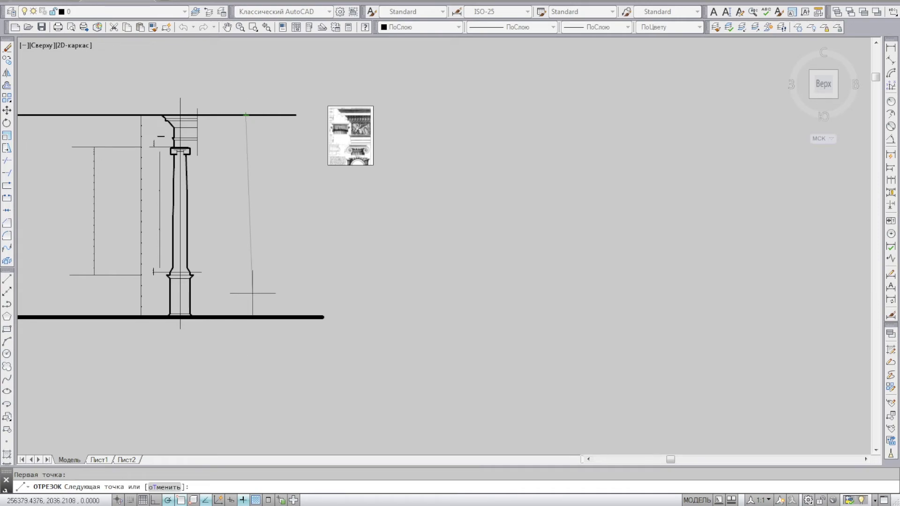
left_click(245, 318)
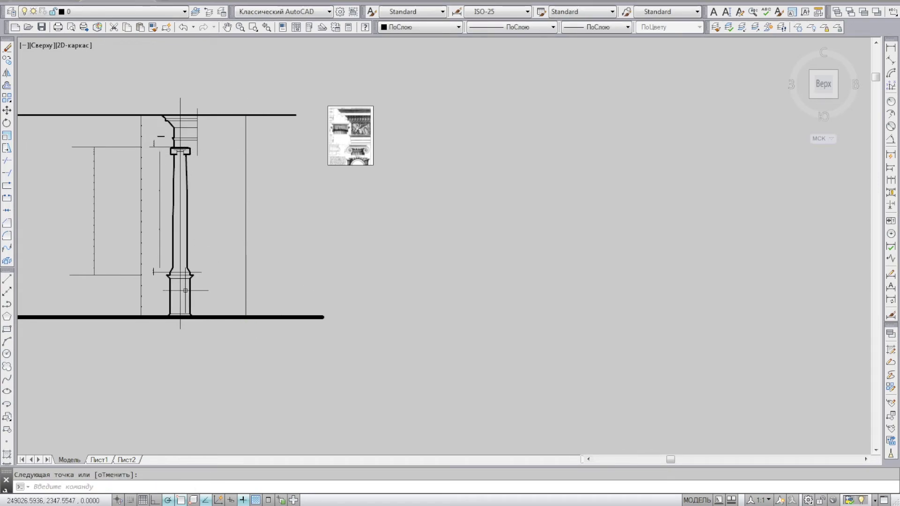
scroll(186, 291, "up", 2)
middle_click_drag(190, 96, 208, 144)
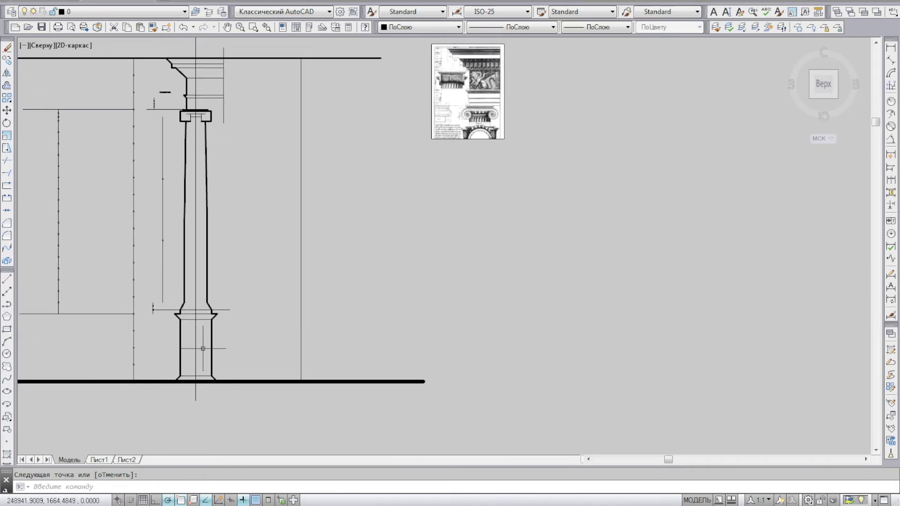
middle_click_drag(330, 215, 315, 248)
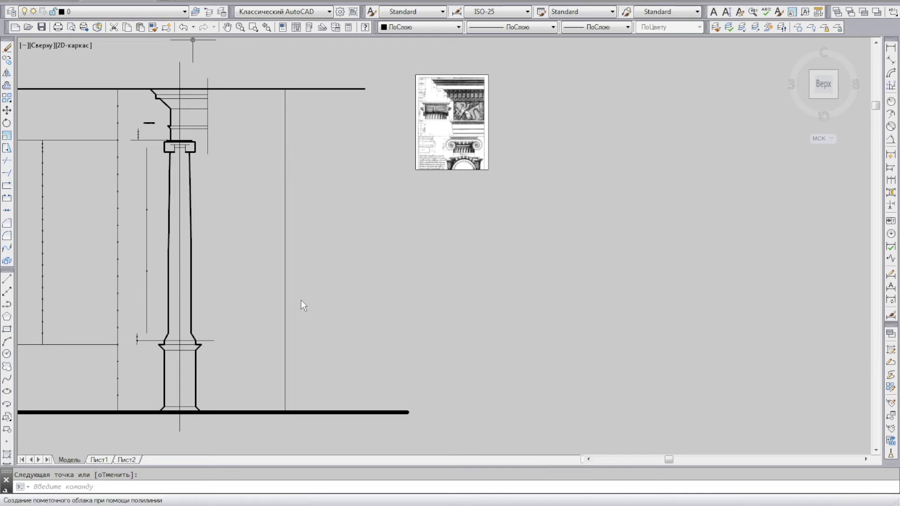
key("Escape")
Divide the right vertical line into five equal parts with _divide
type("_divide")
key("Return")
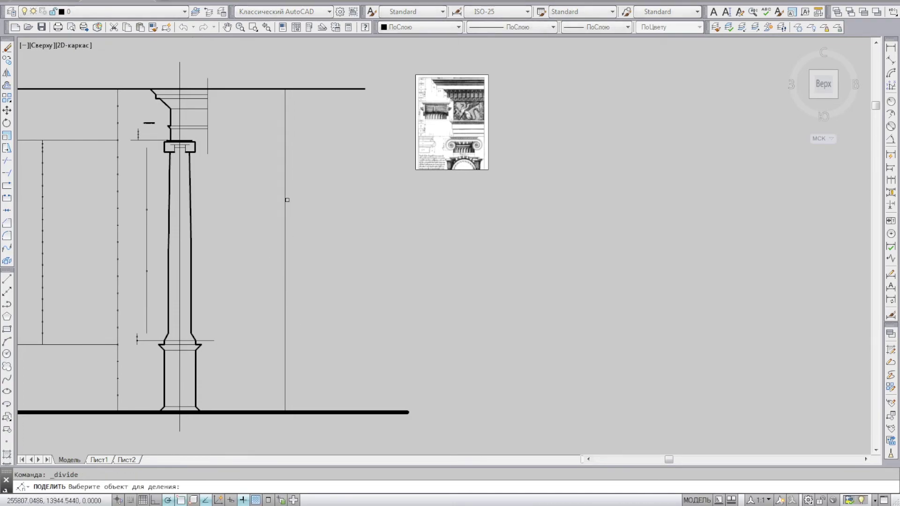
left_click(286, 197)
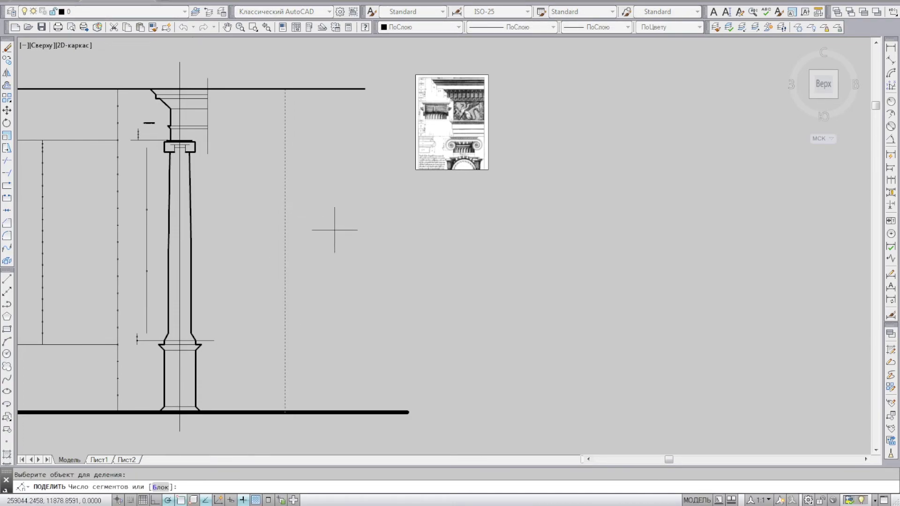
type("5")
key("Return")
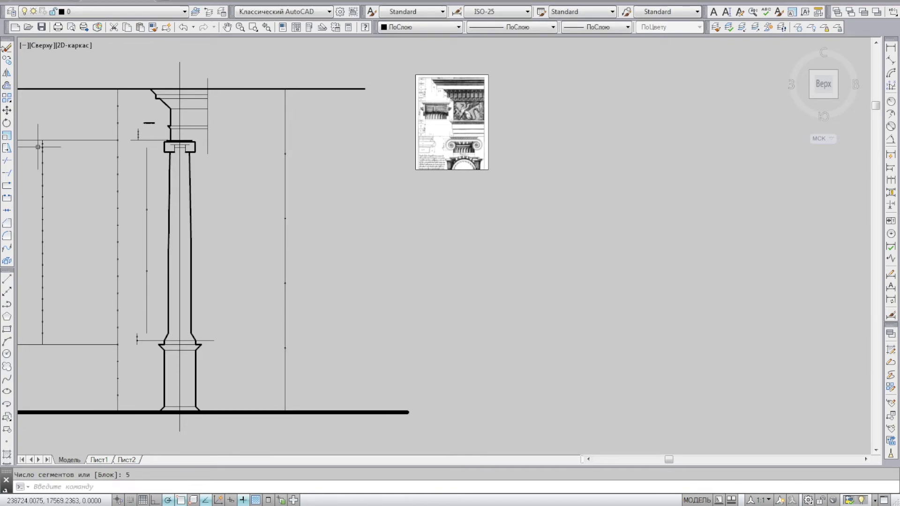
Draw a horizontal line rightward from a division point on the vertical
left_click(7, 279)
left_click(285, 154)
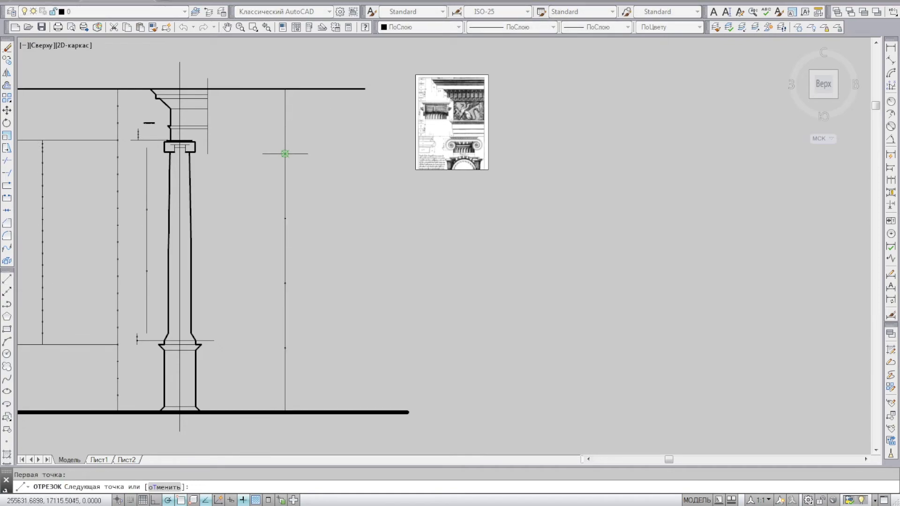
left_click(367, 154)
key("Return")
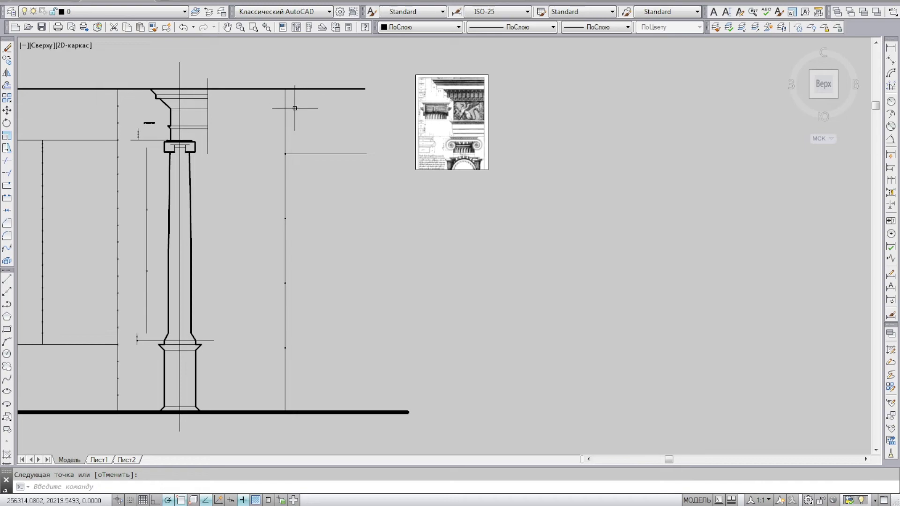
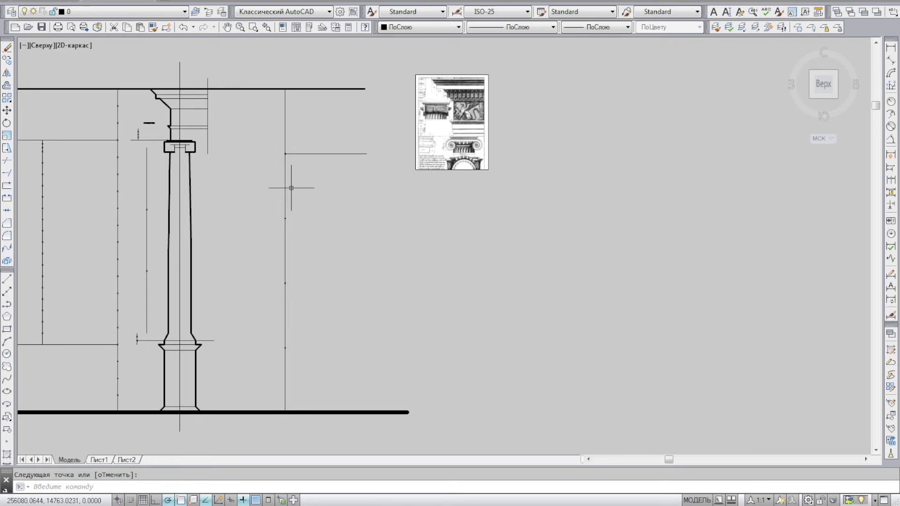
Draw a vertical line right of the column from the upper horizontal down to the ground line
middle_click_drag(292, 188, 277, 173)
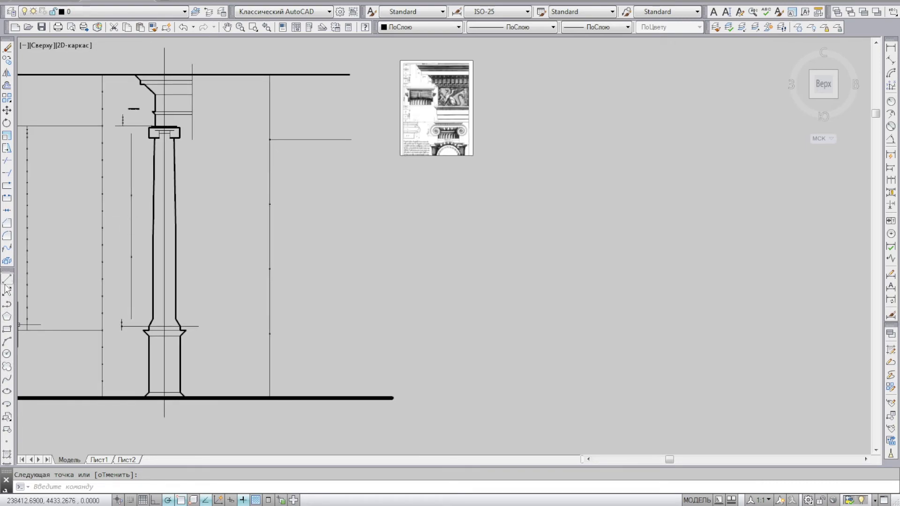
left_click(7, 279)
left_click(319, 140)
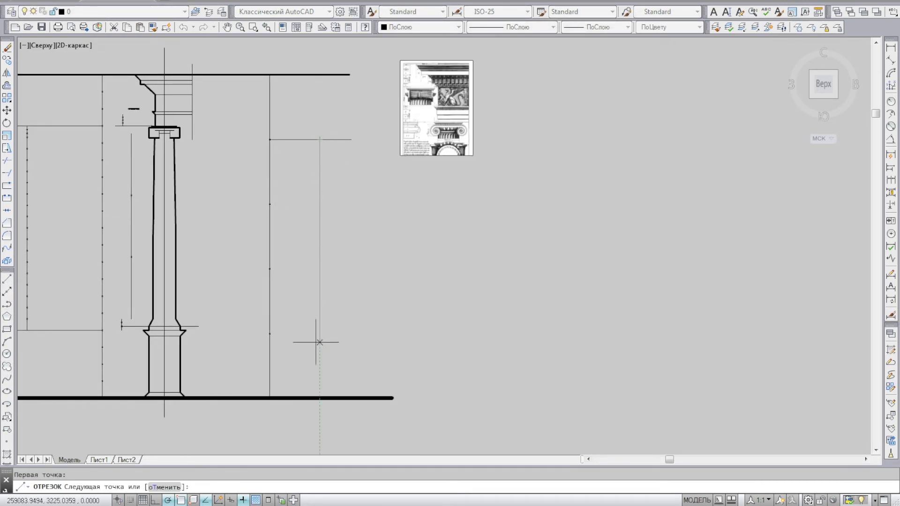
left_click(318, 398)
key("Return")
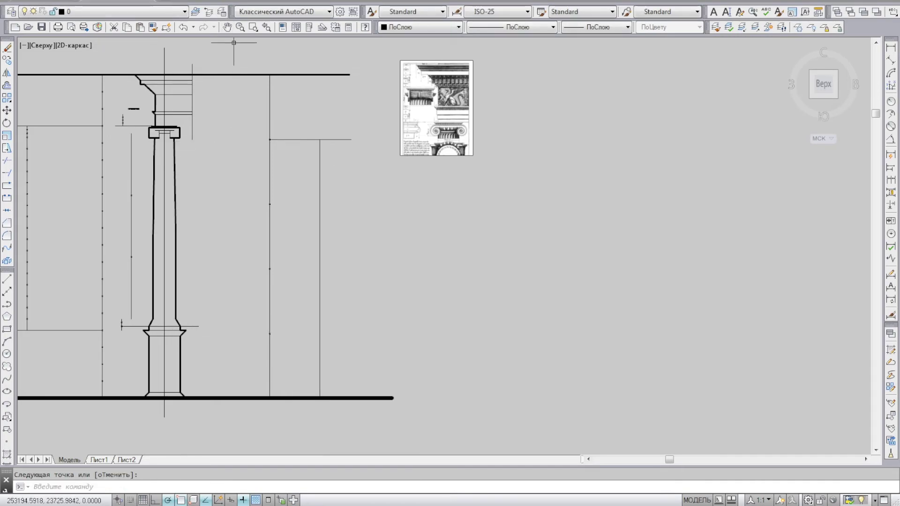
Divide the new vertical line into 18 equal parts
left_click(381, 260)
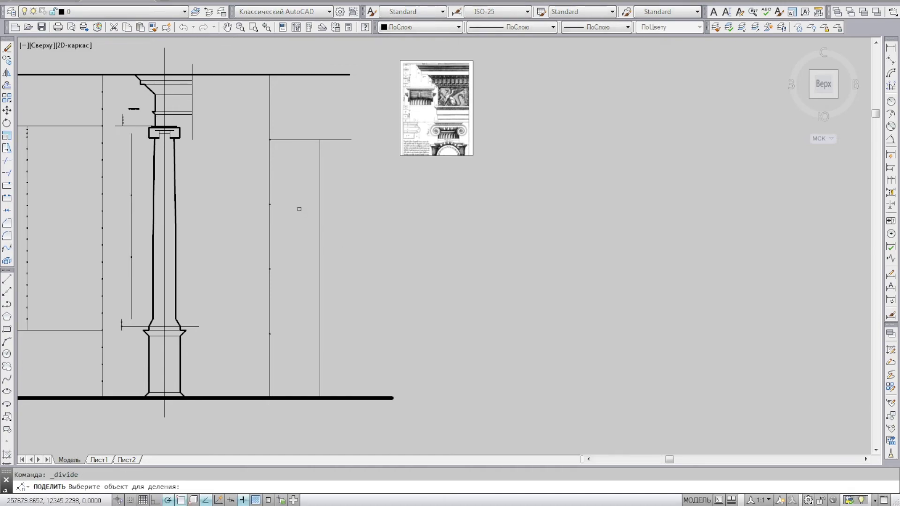
left_click(320, 206)
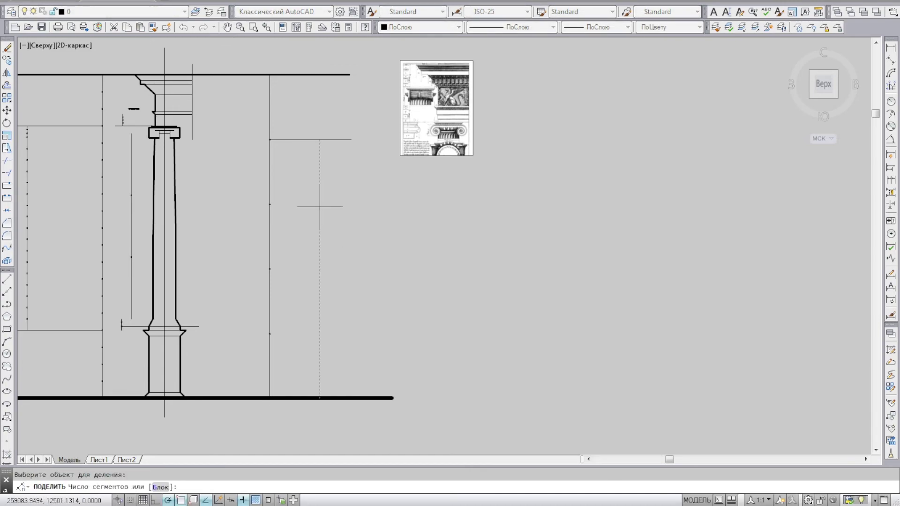
type("18")
key("Return")
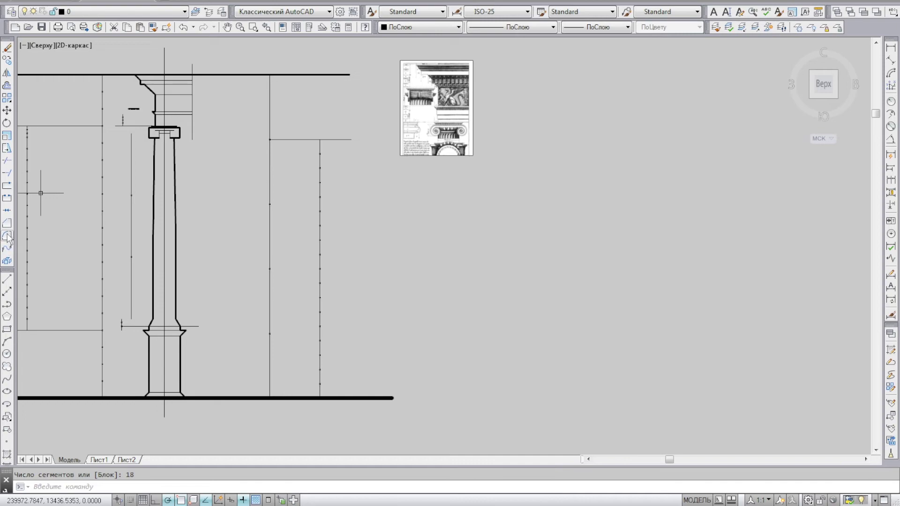
Start a module circle centred on the lowest division point at the line's foot
left_click(7, 354)
scroll(311, 385, "up", 4)
scroll(315, 382, "up", 1)
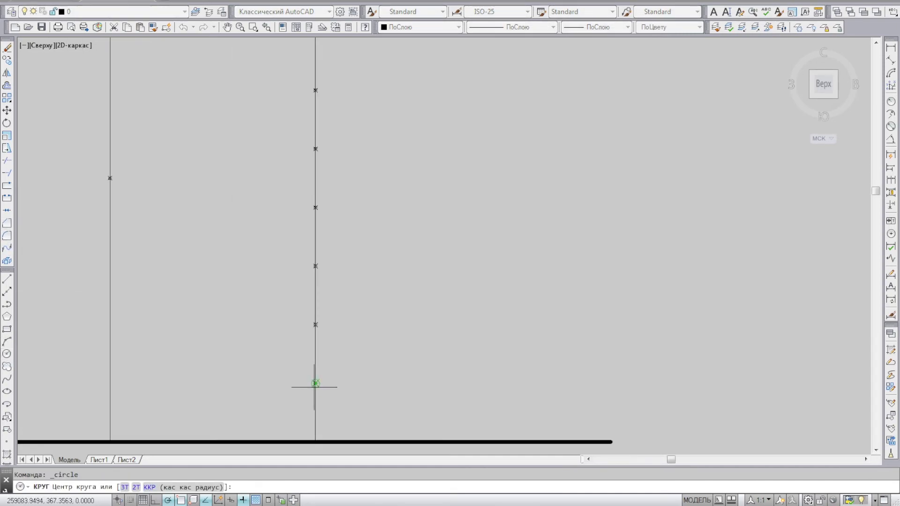
left_click(316, 317)
scroll(328, 313, "down", 4)
scroll(270, 194, "down", 6)
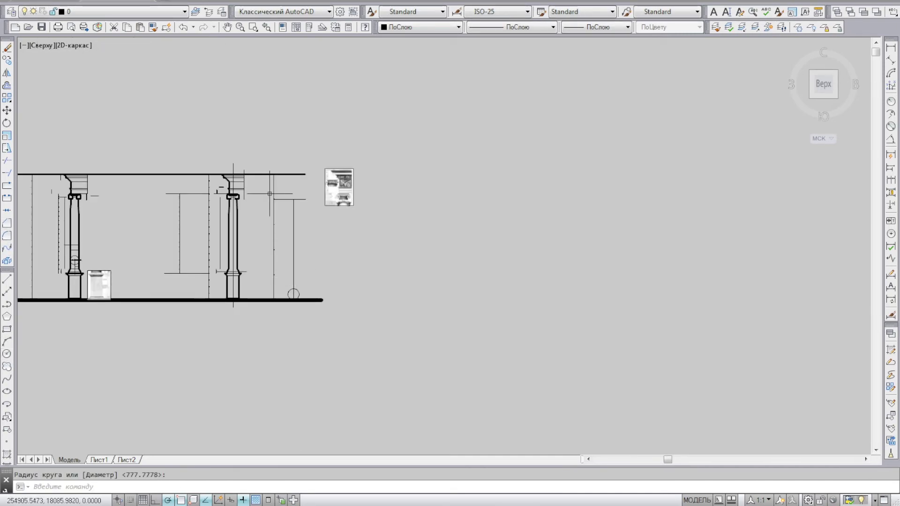
scroll(291, 300, "up", 3)
scroll(314, 259, "up", 1)
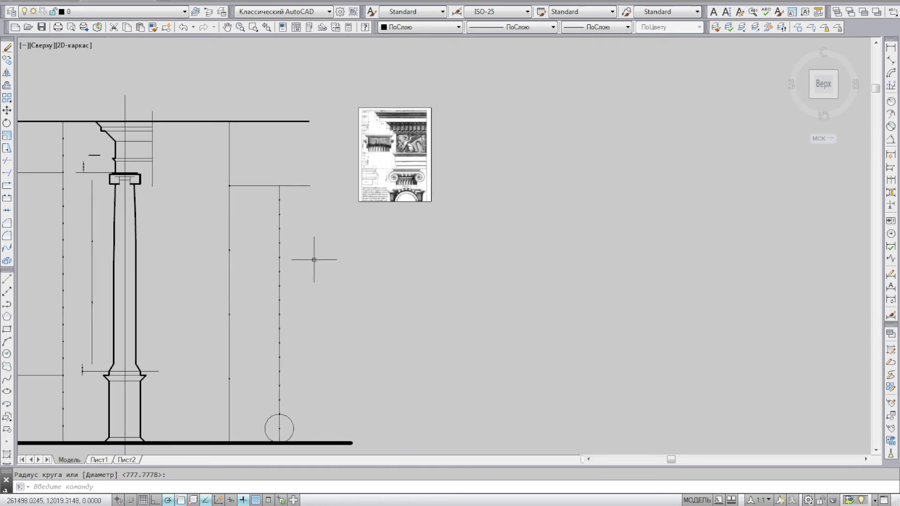
Window-select the column and entablature, excluding the hatched mark and including the capital's vertical line
left_click(93, 116)
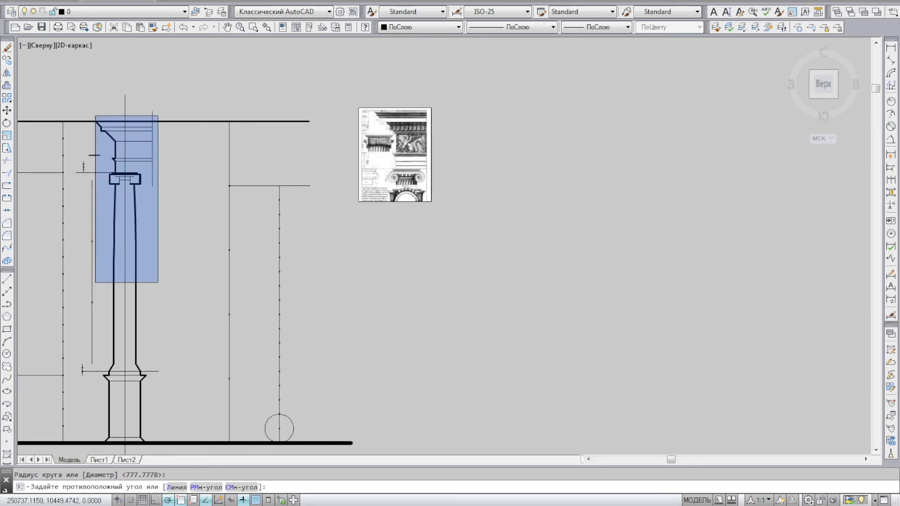
left_click(128, 375)
scroll(128, 375, "up", 6)
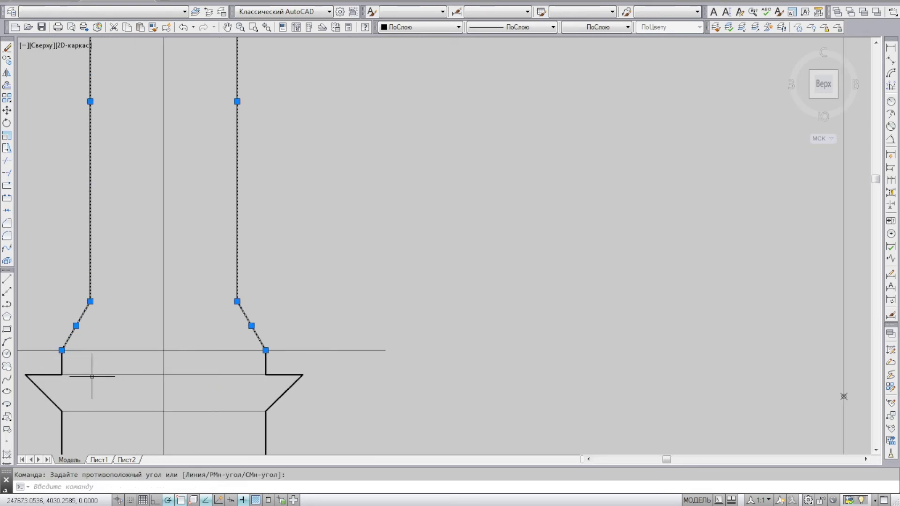
scroll(254, 361, "down", 8)
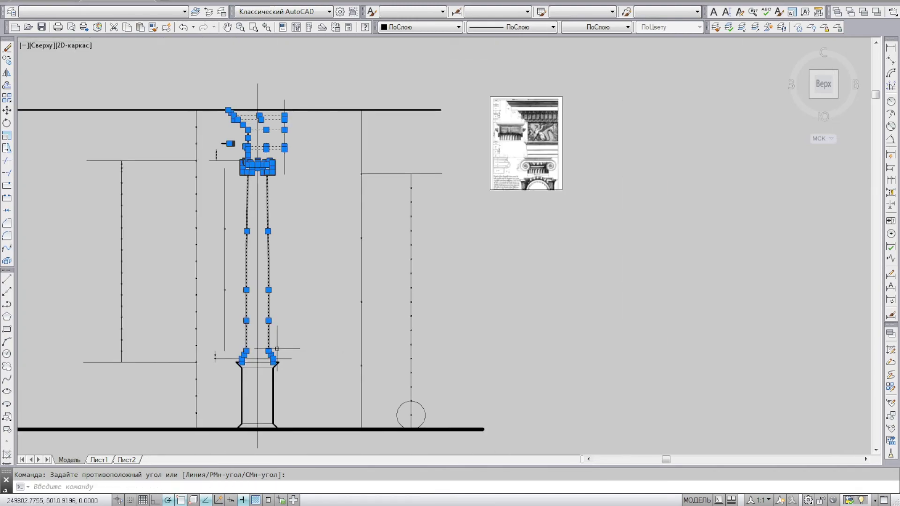
scroll(296, 357, "up", 3)
scroll(293, 356, "down", 3)
scroll(244, 230, "up", 5)
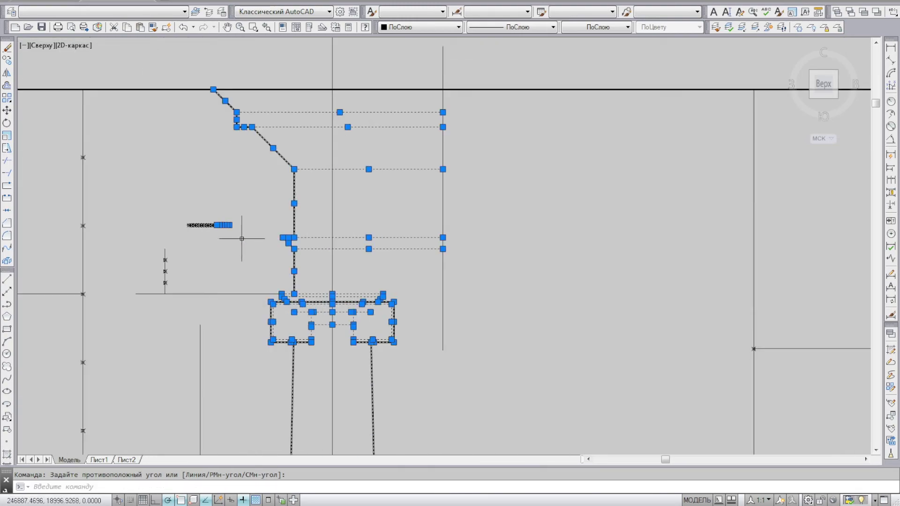
left_click(218, 225, "shift")
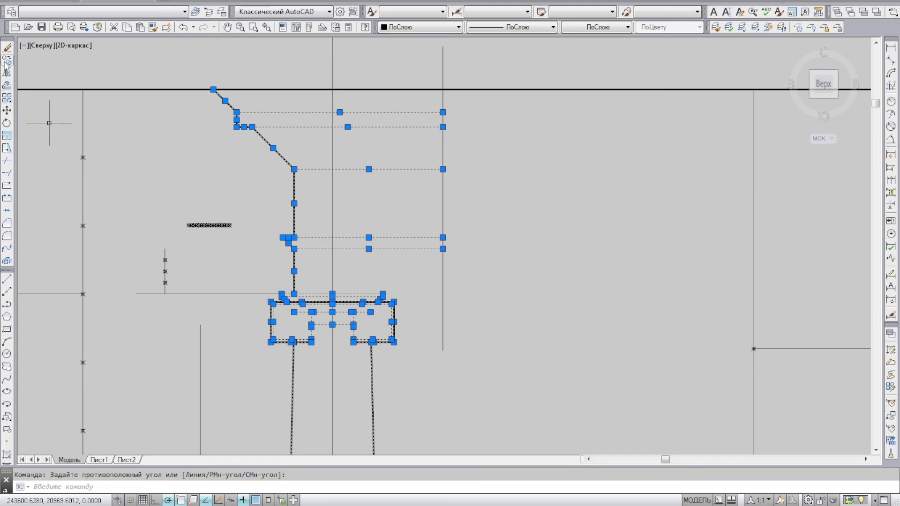
scroll(328, 160, "down", 3)
left_click(381, 206)
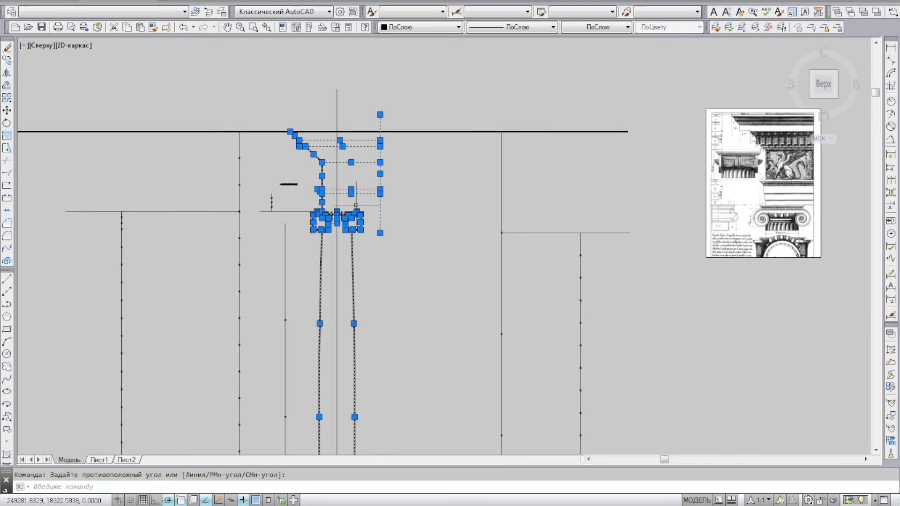
Copy the selected column from its cornice corner to a spot right of the original
left_click(7, 60)
left_click(290, 131)
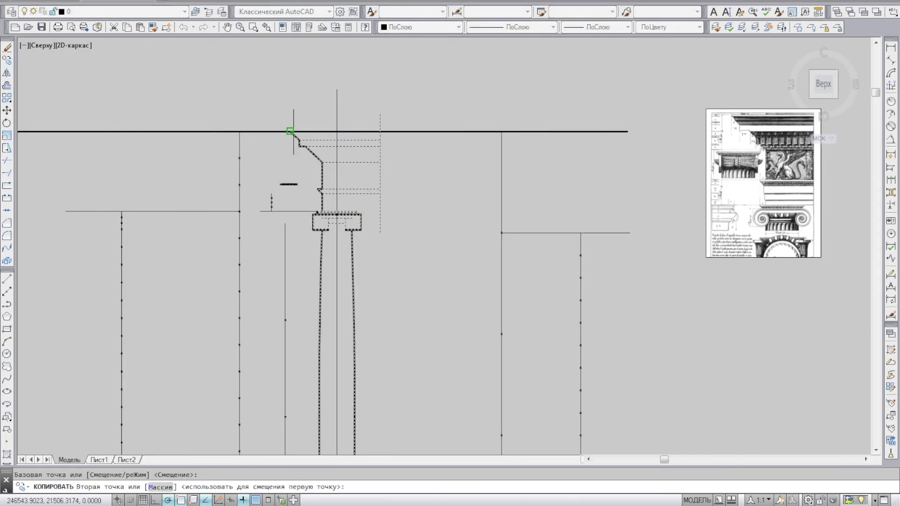
scroll(650, 132, "down", 2)
middle_click_drag(649, 132, 225, 99)
left_click(213, 99)
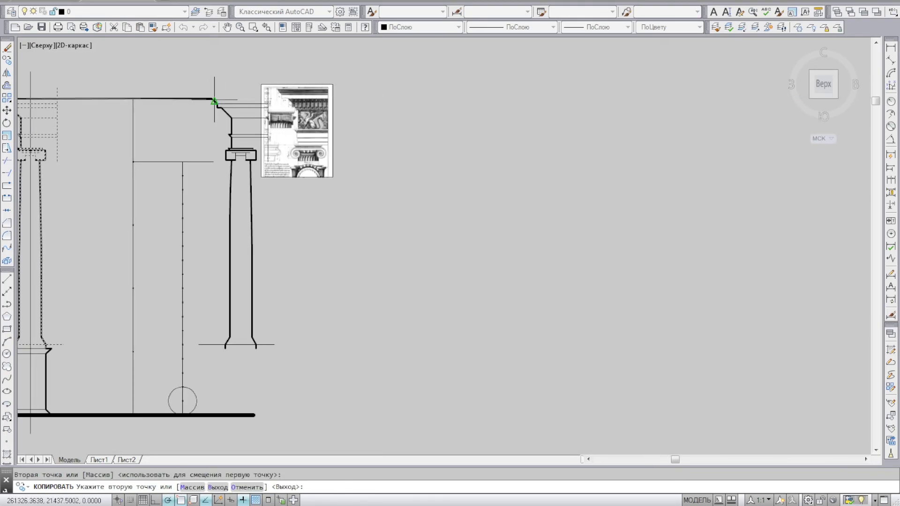
key("Return")
left_click(332, 117)
Move the reference image further to the right
left_click(6, 110)
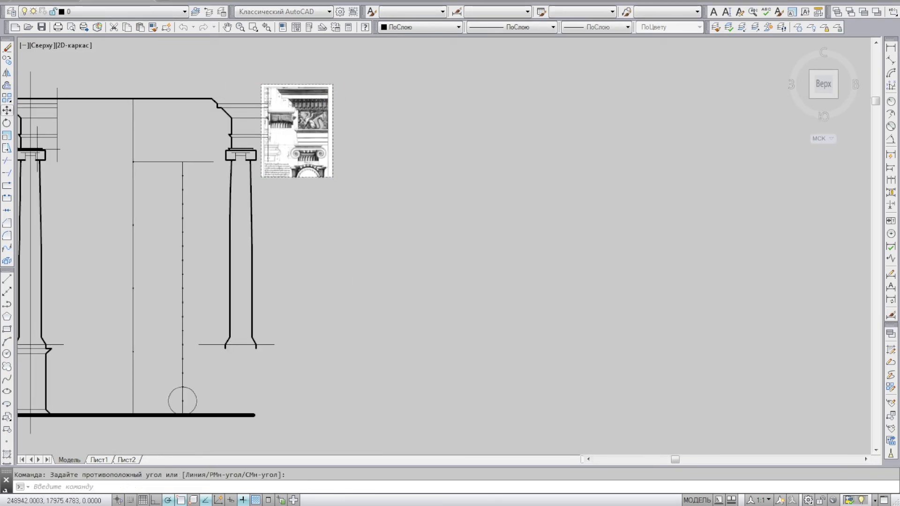
left_click(374, 224)
left_click(520, 224)
Rescale the copied column by reference from its cornice corner so its base reaches the ground line
left_click(201, 71)
left_click(370, 399)
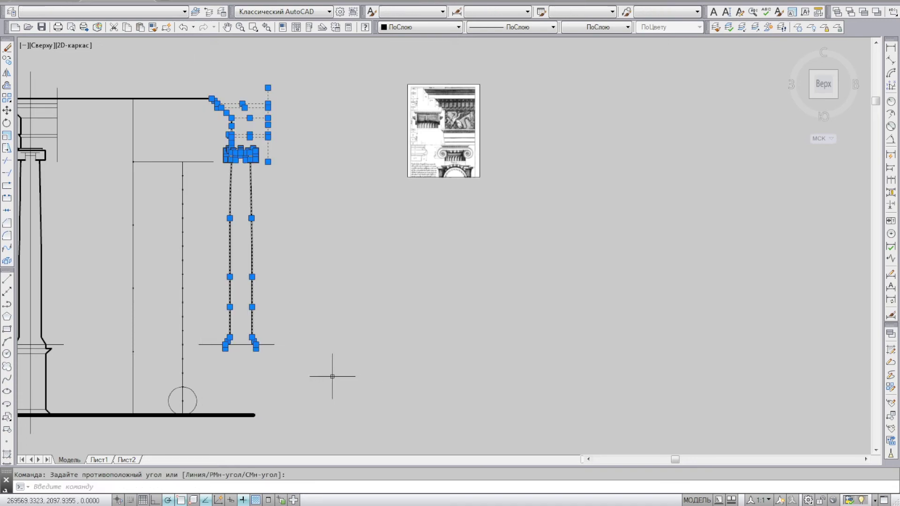
left_click(7, 136)
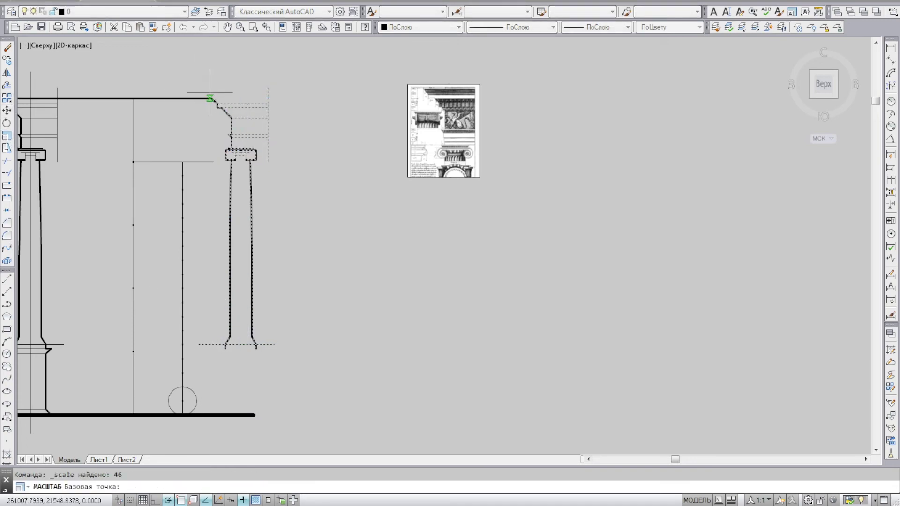
left_click(212, 98)
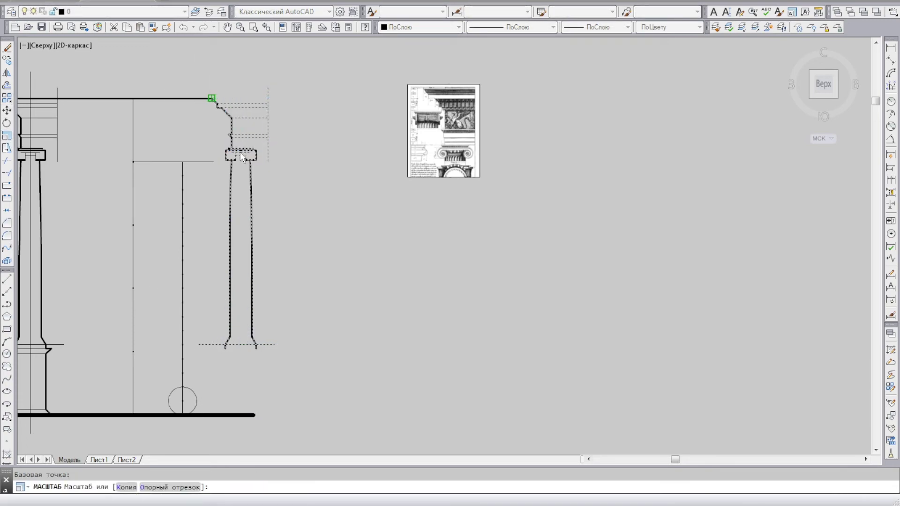
type("О")
key("Return")
left_click(212, 98)
scroll(202, 344, "up", 2)
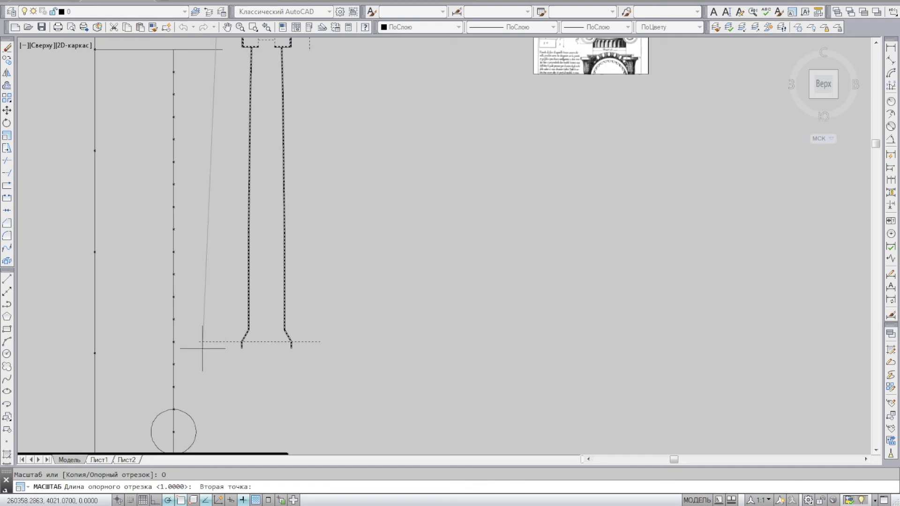
scroll(241, 345, "up", 4)
scroll(243, 345, "down", 4)
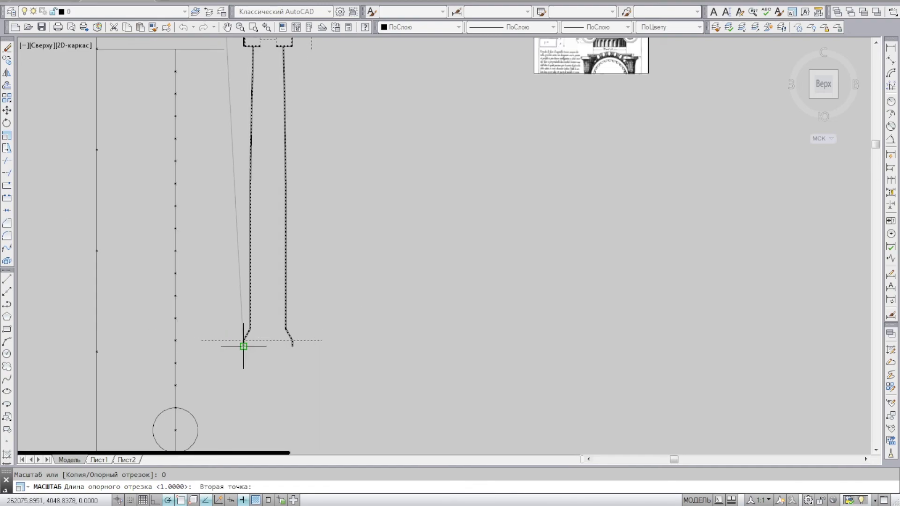
left_click(217, 345)
scroll(225, 347, "down", 2)
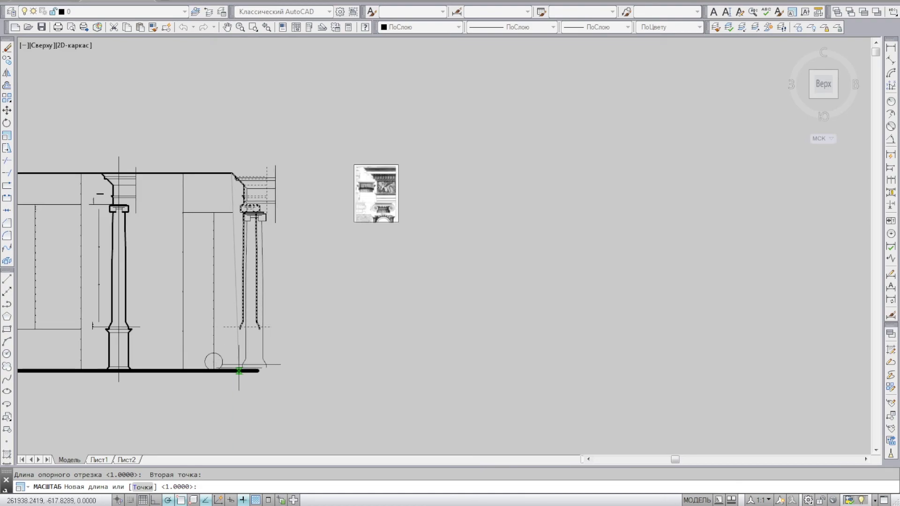
left_click(232, 370)
Grip-stretch the thick ground line's end to the new column's base and clear the selection
middle_click_drag(281, 216, 333, 137)
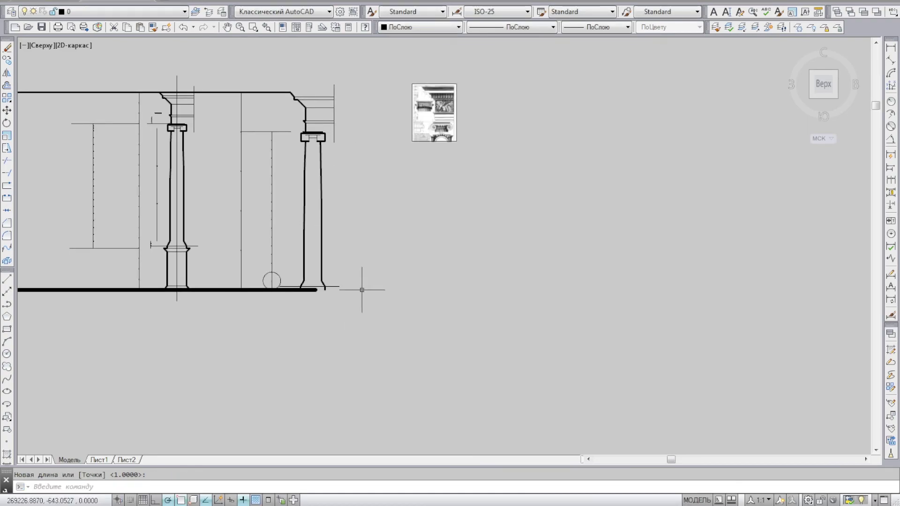
scroll(361, 288, "up", 4)
left_click(302, 284)
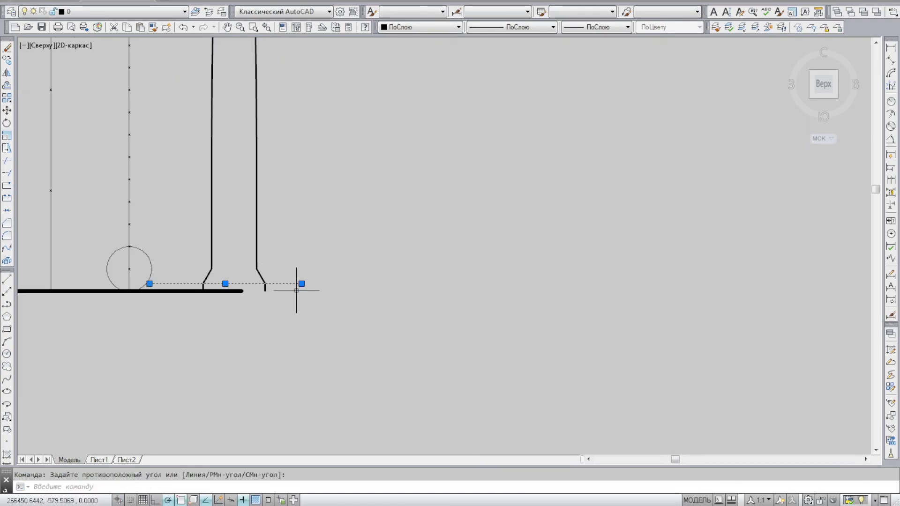
left_click(265, 284)
scroll(177, 283, "up", 2)
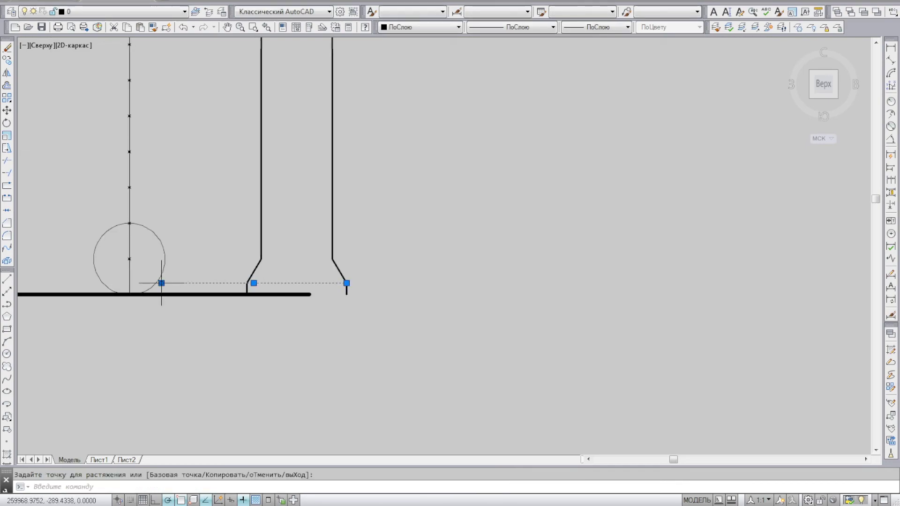
left_click(246, 283)
left_click(306, 286)
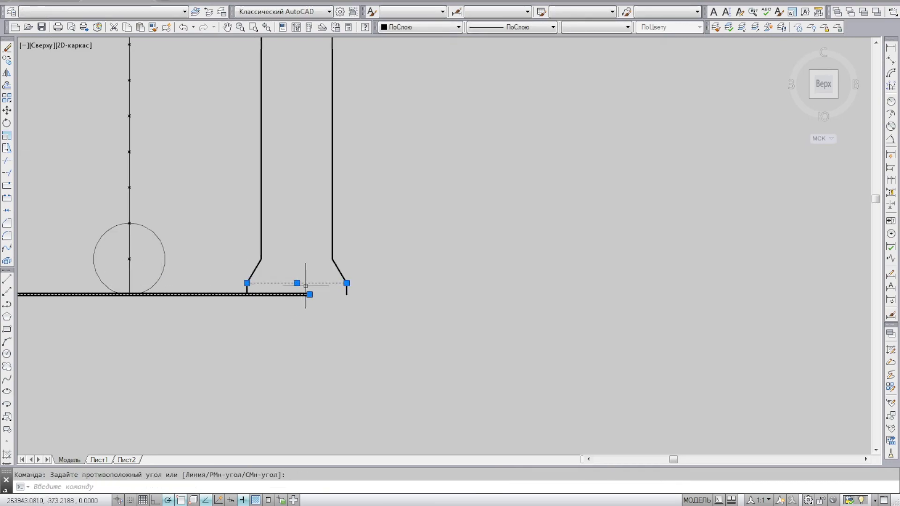
key("Escape")
scroll(413, 295, "down", 3)
scroll(352, 208, "down", 2)
Extend the top entablature line to the right by stretching its end grip
scroll(307, 253, "up", 3)
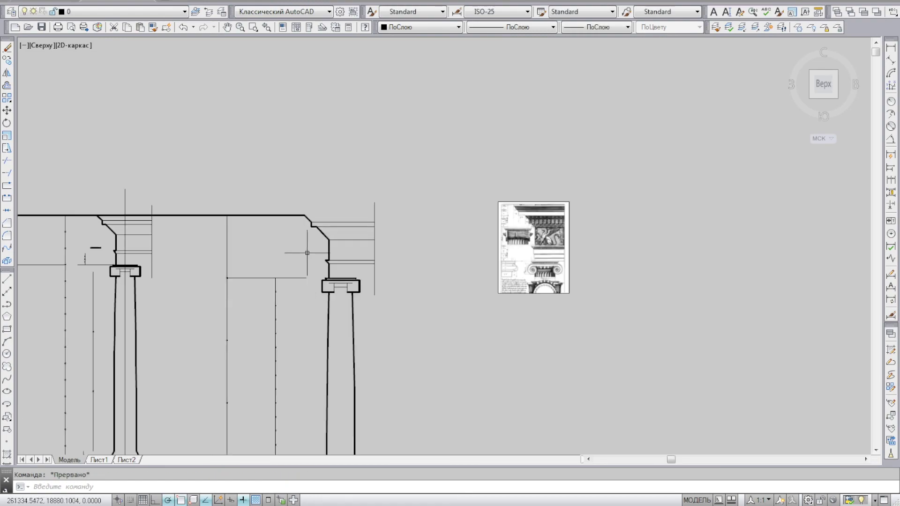
left_click(300, 221)
left_click(304, 216)
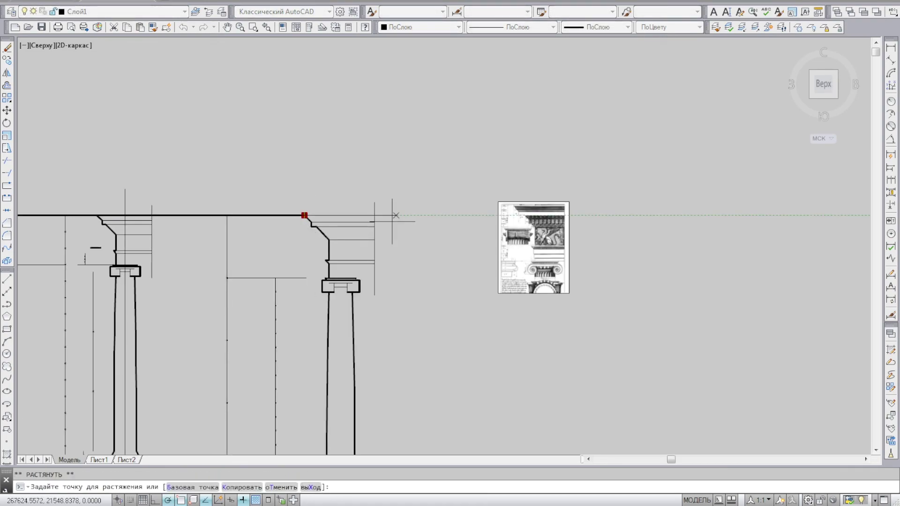
left_click(374, 215)
key("Escape")
Erase the vertical construction lines and the division dots between the columns
scroll(374, 215, "down", 4)
scroll(293, 222, "up", 4)
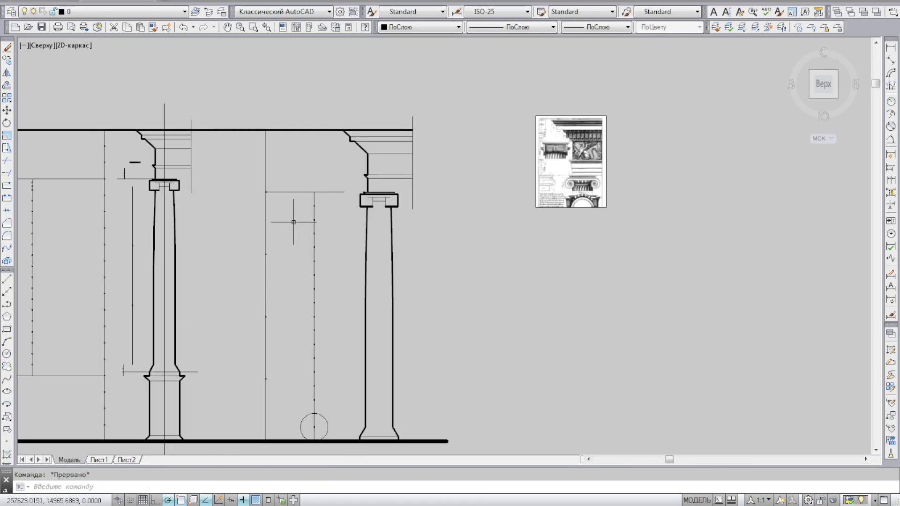
left_click(326, 221)
left_click(260, 244)
key("Delete")
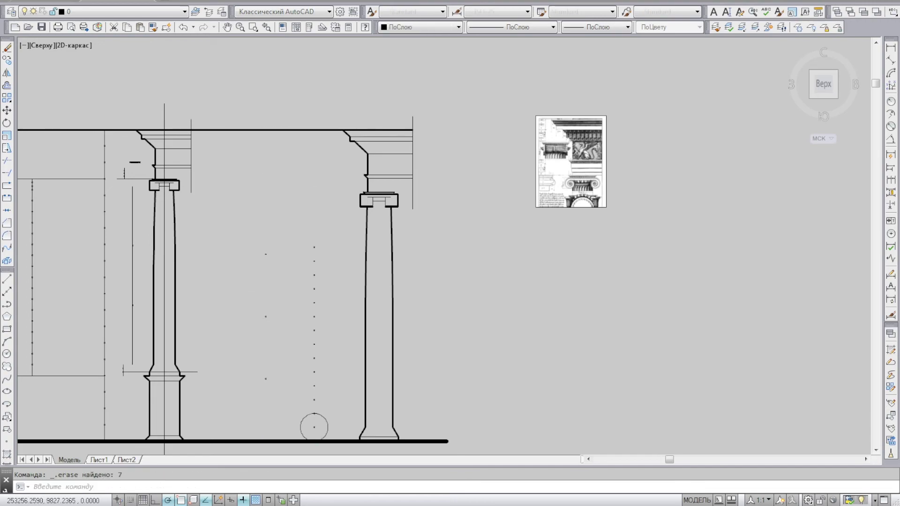
left_click(233, 295)
middle_click_drag(326, 441, 328, 374)
left_click(325, 374)
key("Return")
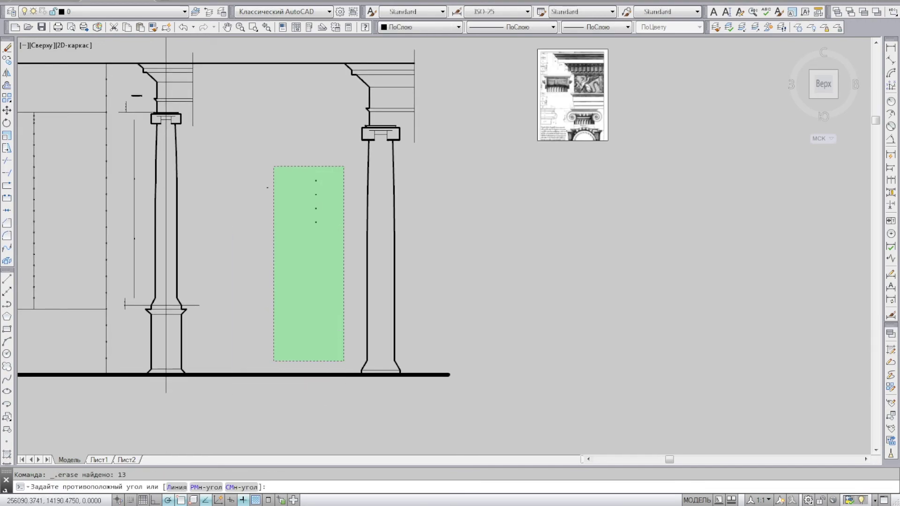
left_click(265, 168)
key("Delete")
Erase the leftover short lines, dots and items left of the first column
scroll(300, 181, "down", 3)
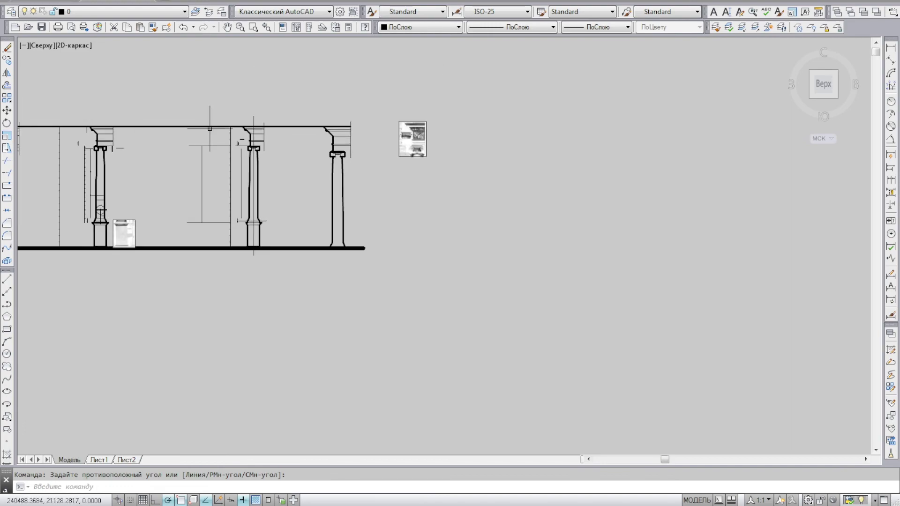
scroll(275, 160, "up", 3)
left_click(277, 148)
key("Delete")
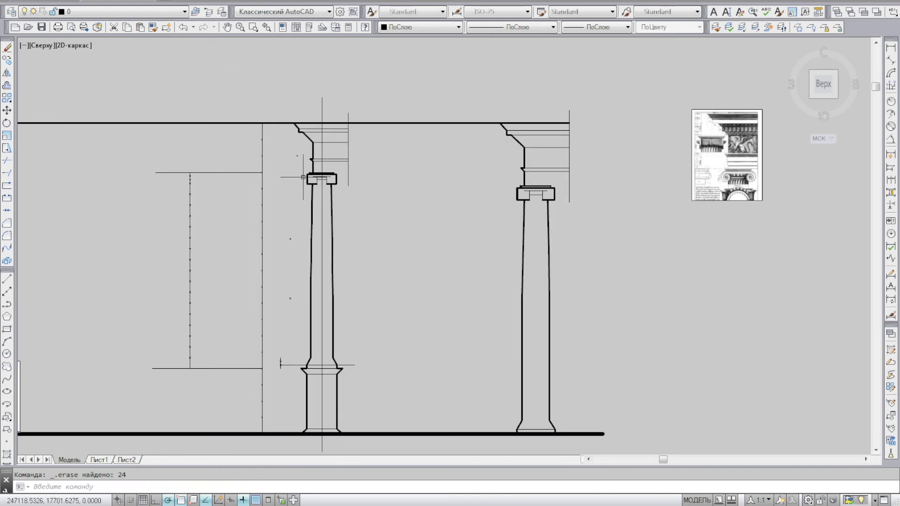
left_click(294, 151)
left_click(306, 383)
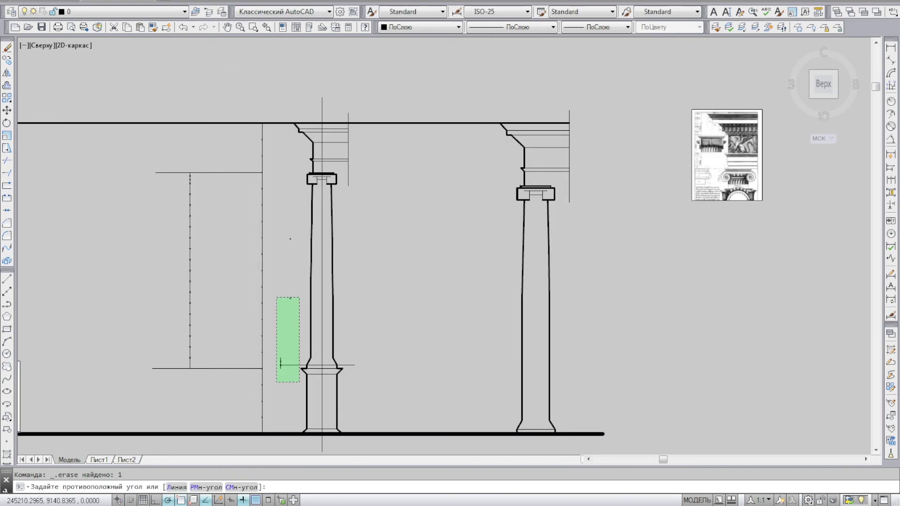
left_click(275, 221)
key("Delete")
left_click(280, 401)
left_click(142, 151)
key("Delete")
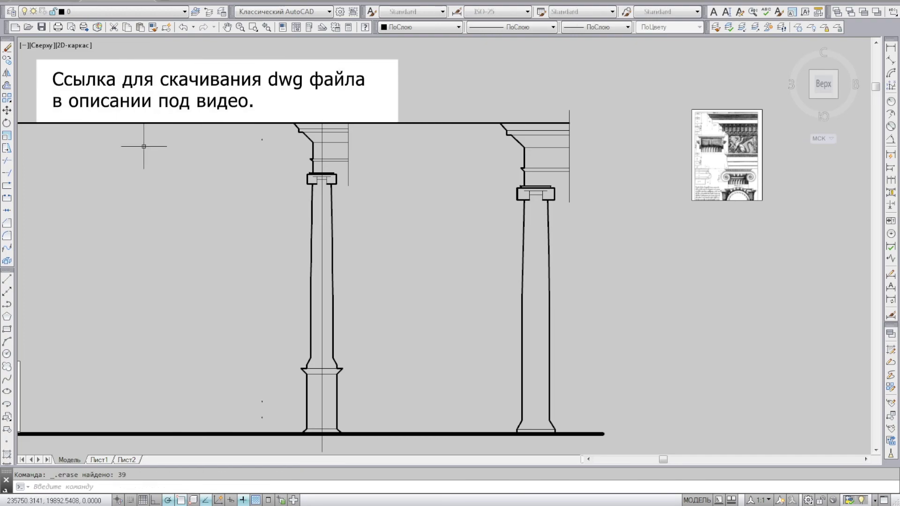
scroll(166, 148, "down", 2)
Erase the remaining division dots
left_click(211, 120)
left_click(240, 372)
key("Delete")
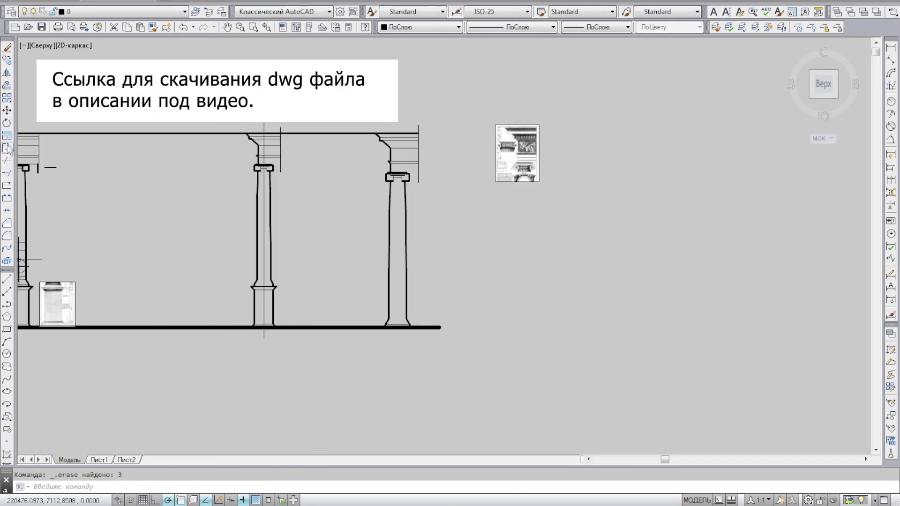
Try a crossing-window stretch over the right column, then cancel it
left_click(6, 148)
left_click(471, 84)
left_click(377, 354)
left_click(453, 369)
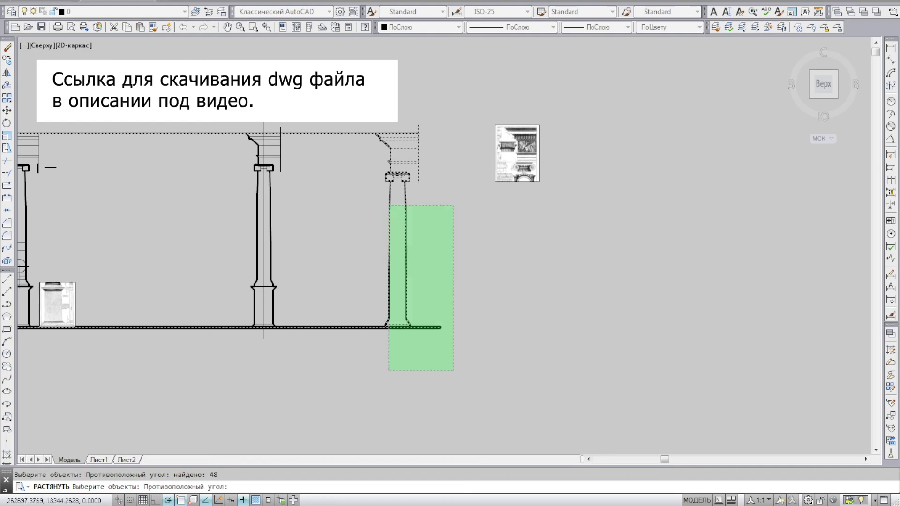
left_click(390, 207)
key("Return")
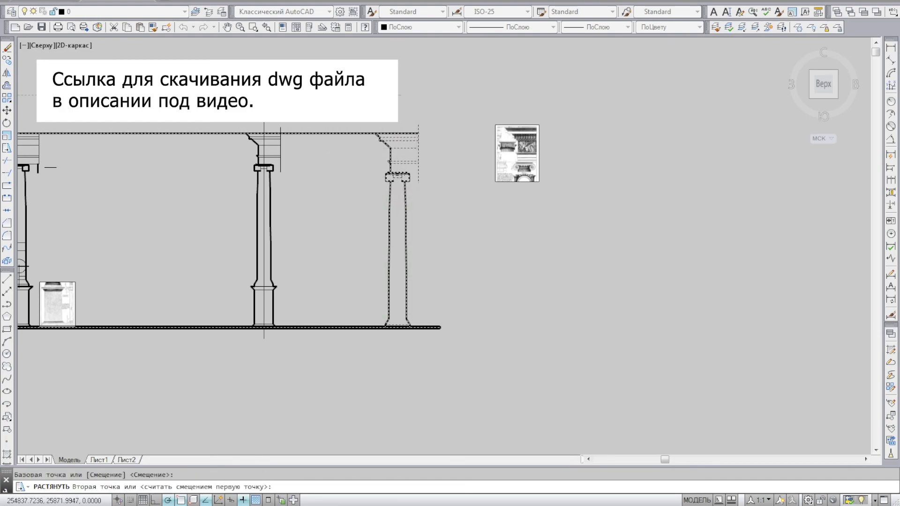
key("Escape")
Stretch the right column and line ends leftward, closer to the neighbouring column
left_click(445, 345)
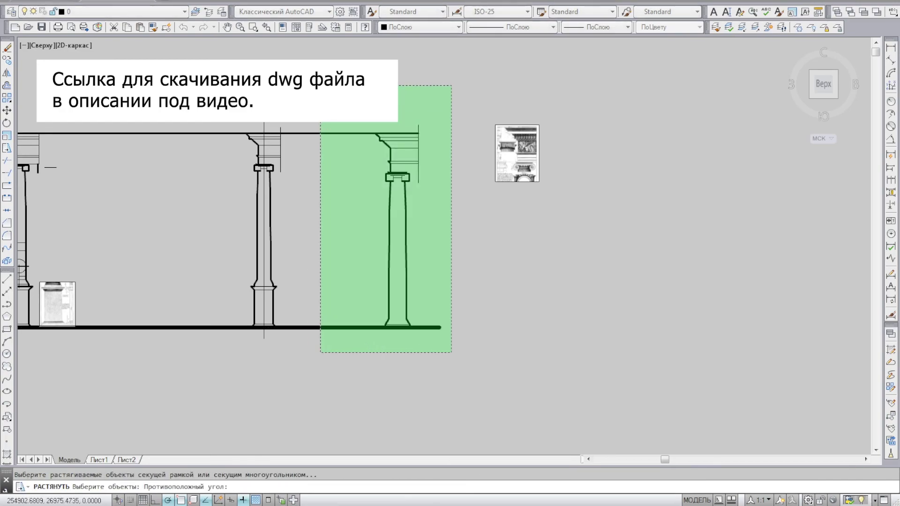
left_click(322, 85)
left_click(7, 149)
left_click(398, 327)
left_click(315, 327)
scroll(300, 297, "up", 4)
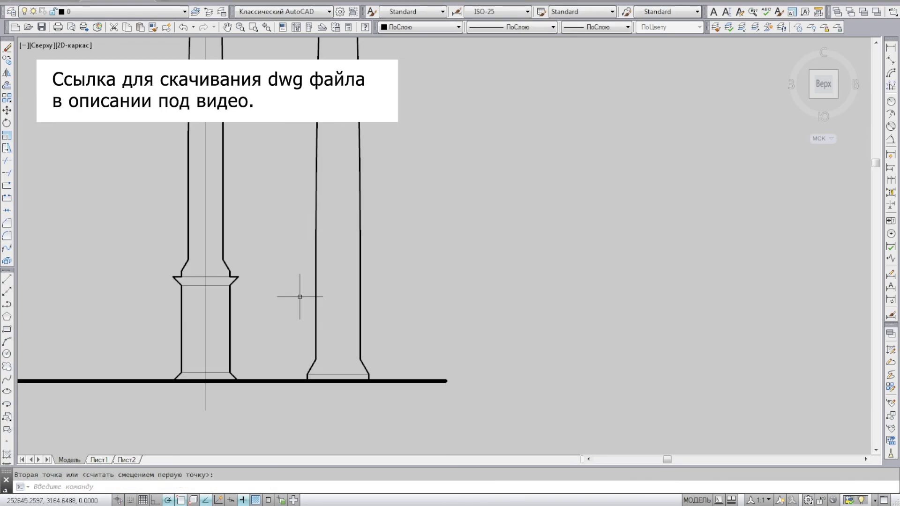
Draw the connecting line across the right column's base corner
left_click(6, 279)
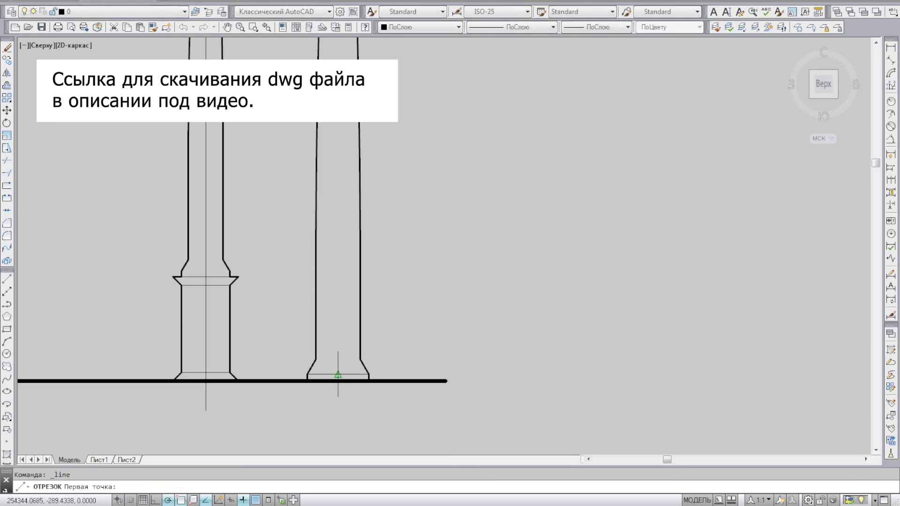
left_click(316, 360)
left_click(360, 360)
key("Return")
scroll(272, 209, "down", 5)
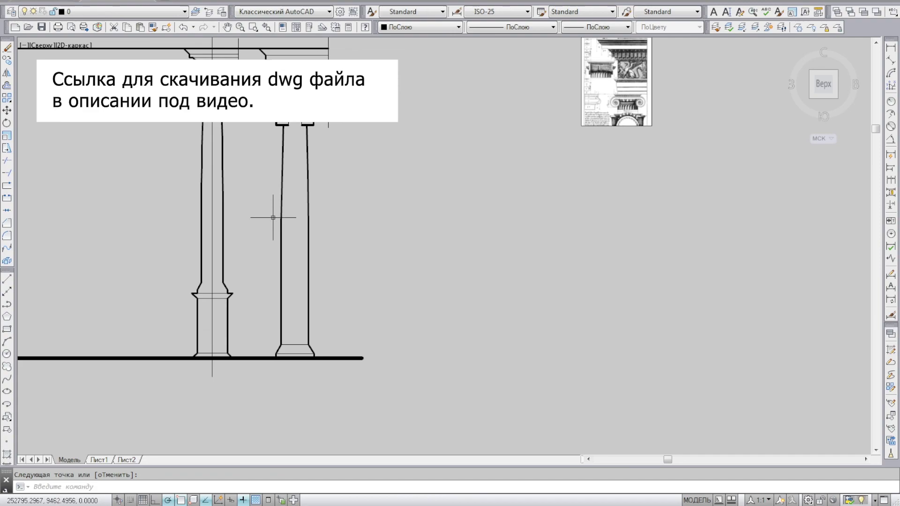
scroll(331, 169, "up", 4)
scroll(332, 190, "up", 3)
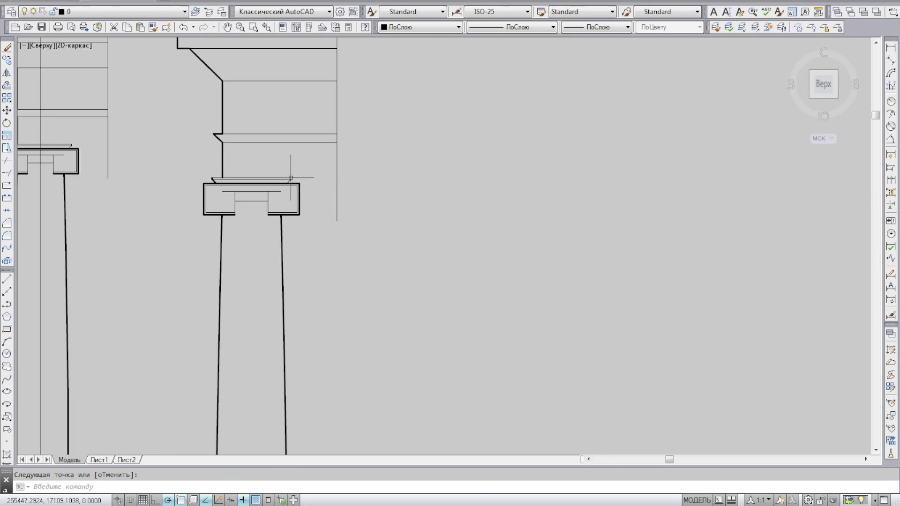
scroll(292, 173, "up", 2)
scroll(354, 188, "down", 6)
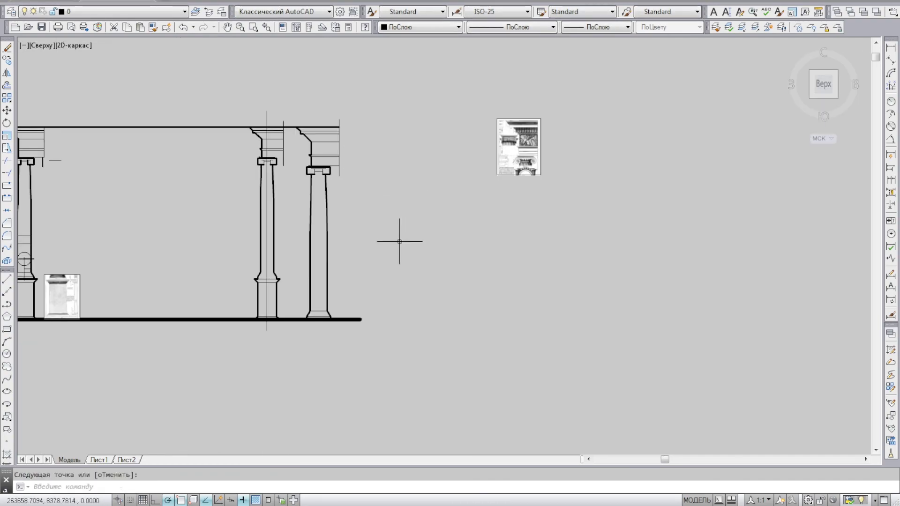
middle_click_drag(402, 241, 382, 207)
middle_click_drag(306, 100, 344, 147)
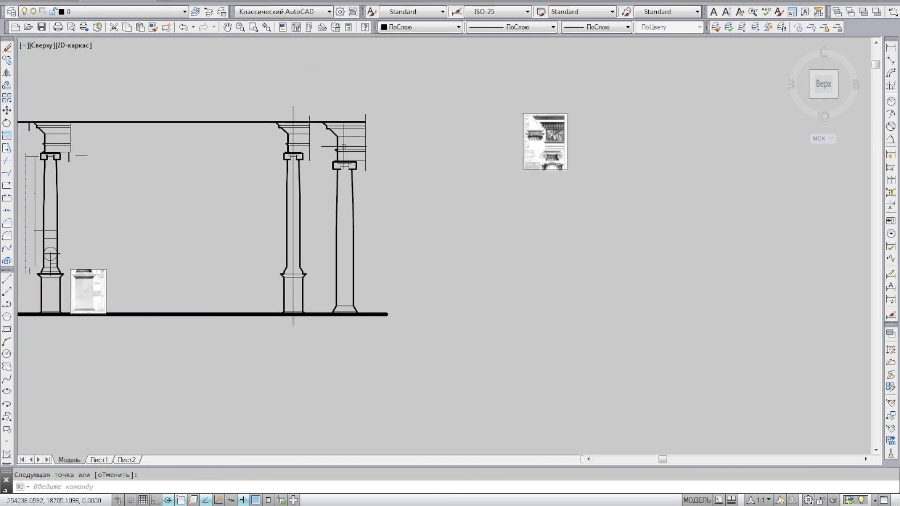
scroll(344, 147, "up", 3)
scroll(301, 134, "up", 2)
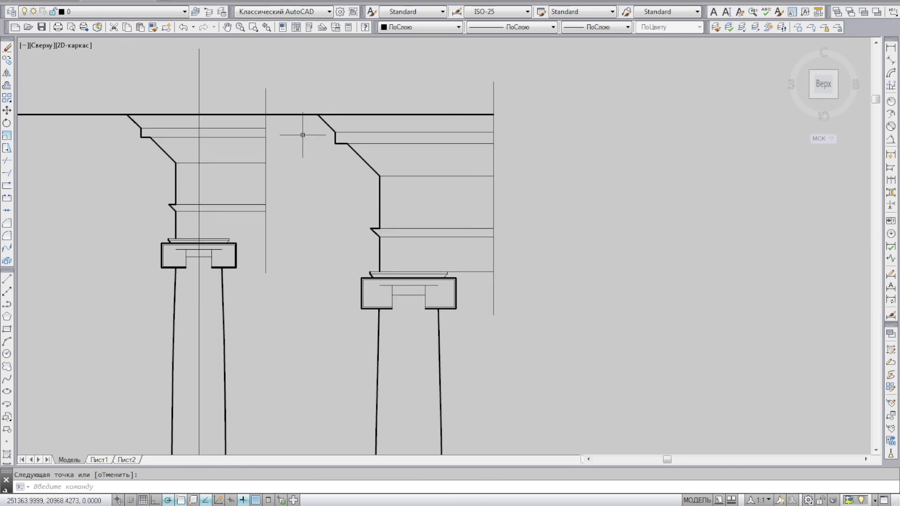
scroll(207, 258, "up", 5)
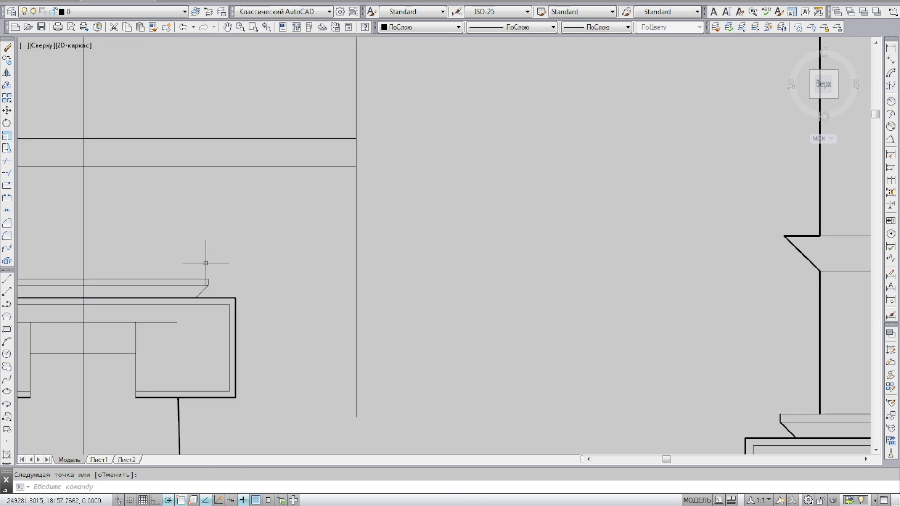
Draw a line from the capital's endpoint to close the column outline
key("Return")
key("Return")
left_click(209, 280)
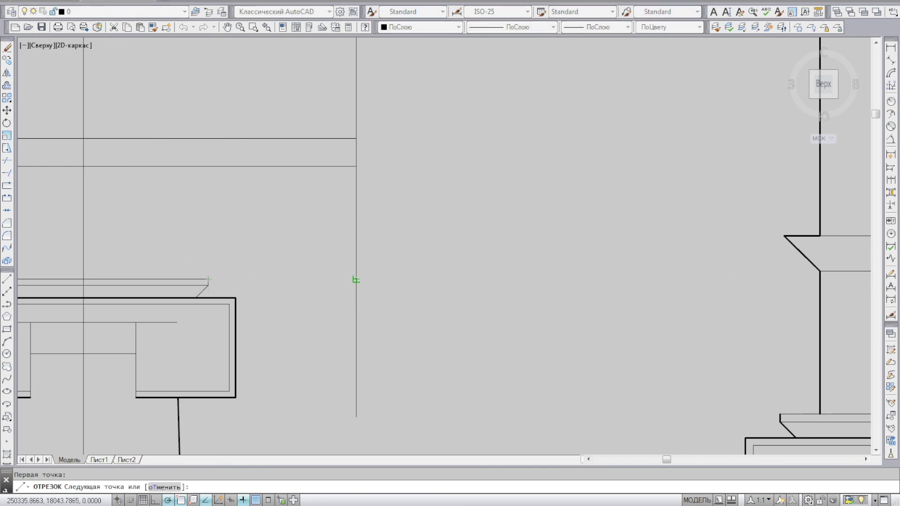
scroll(354, 282, "down", 5)
key("Return")
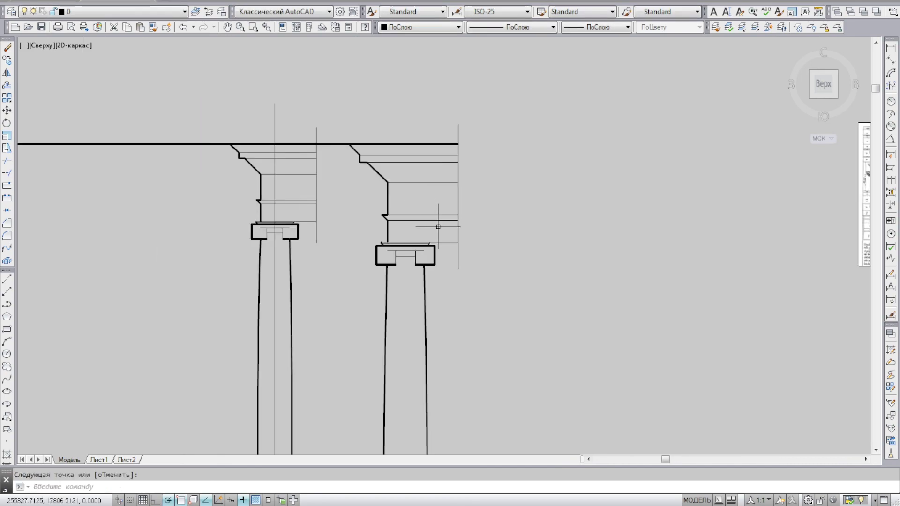
middle_click_drag(436, 223, 348, 193)
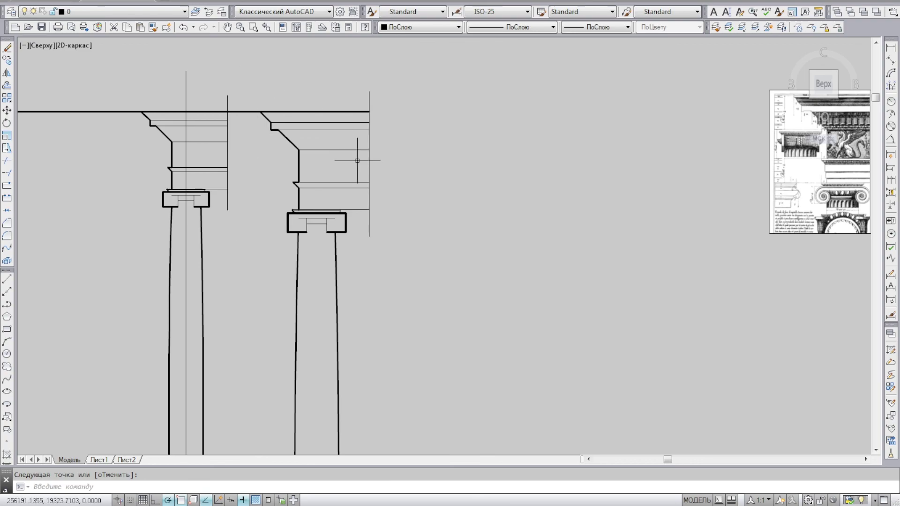
scroll(357, 161, "down", 2)
scroll(346, 140, "down", 3)
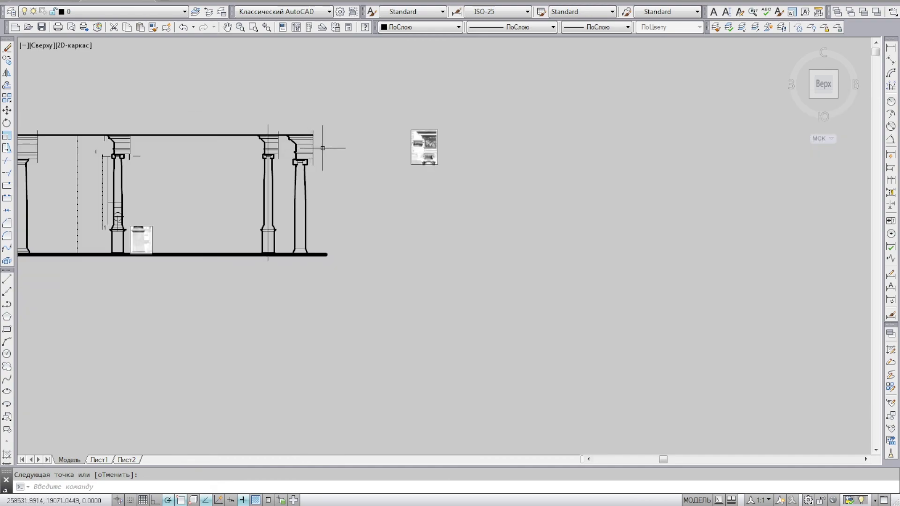
scroll(278, 190, "up", 2)
scroll(261, 118, "up", 4)
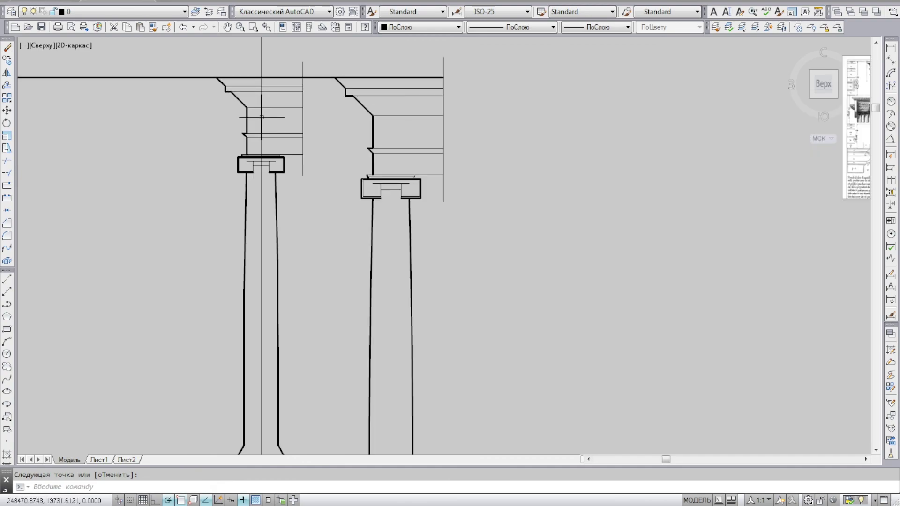
scroll(249, 146, "down", 2)
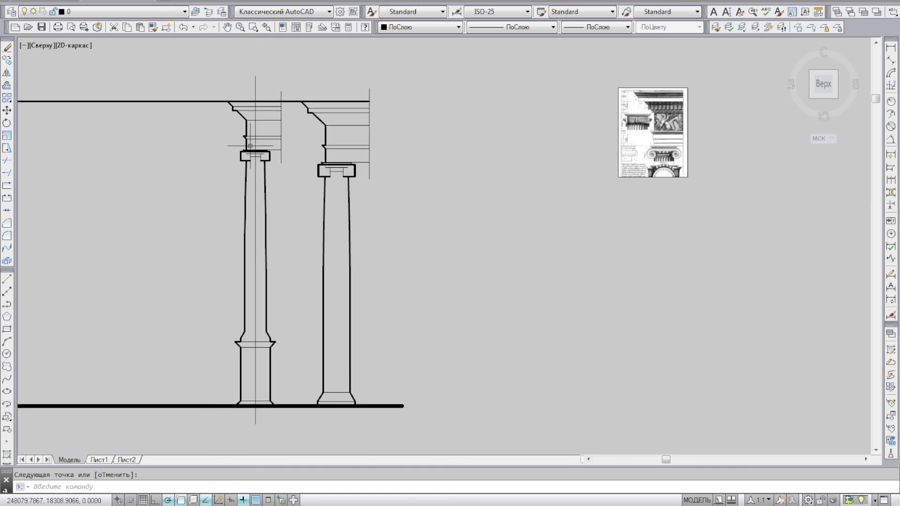